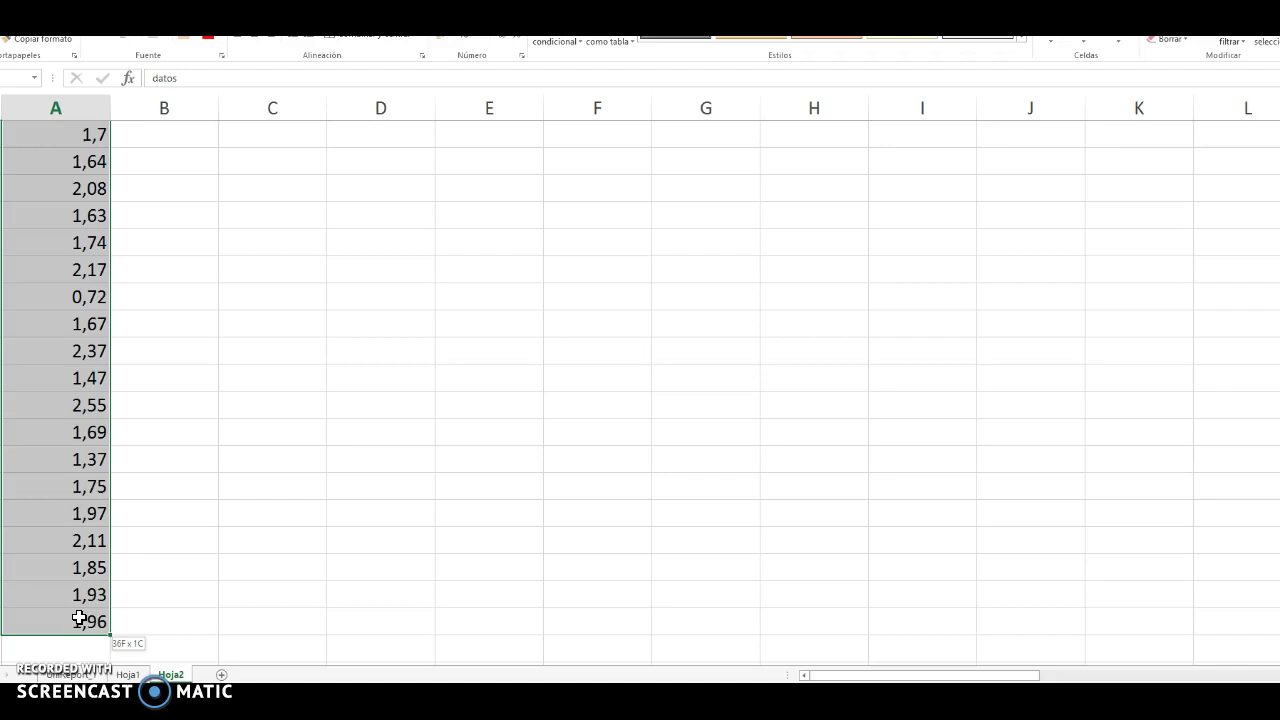
Select all the numeric values in the datos column to count them.
{"action": "left_click_drag", "start_coordinate": [79, 618], "coordinate": [66, 598]}
{"action": "scroll", "coordinate": [77, 594], "scroll_direction": "up", "scroll_amount": 6}
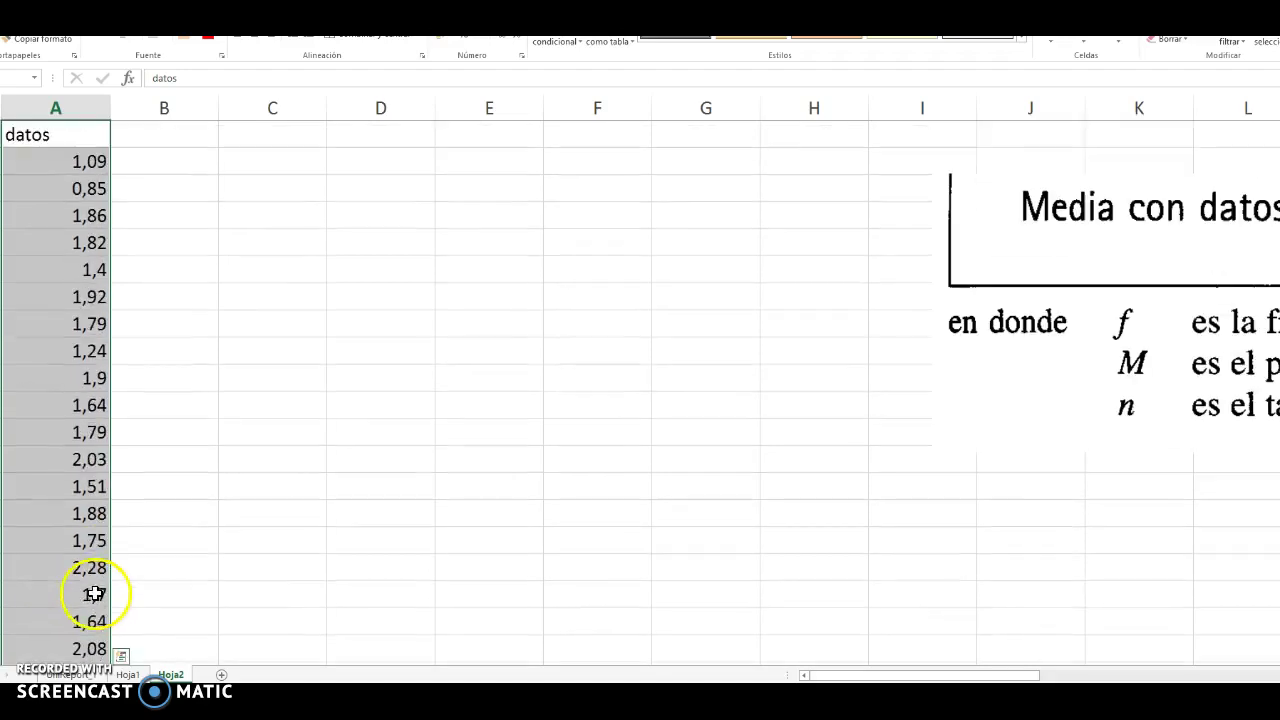
{"action": "left_click_drag", "start_coordinate": [86, 161], "coordinate": [86, 622]}
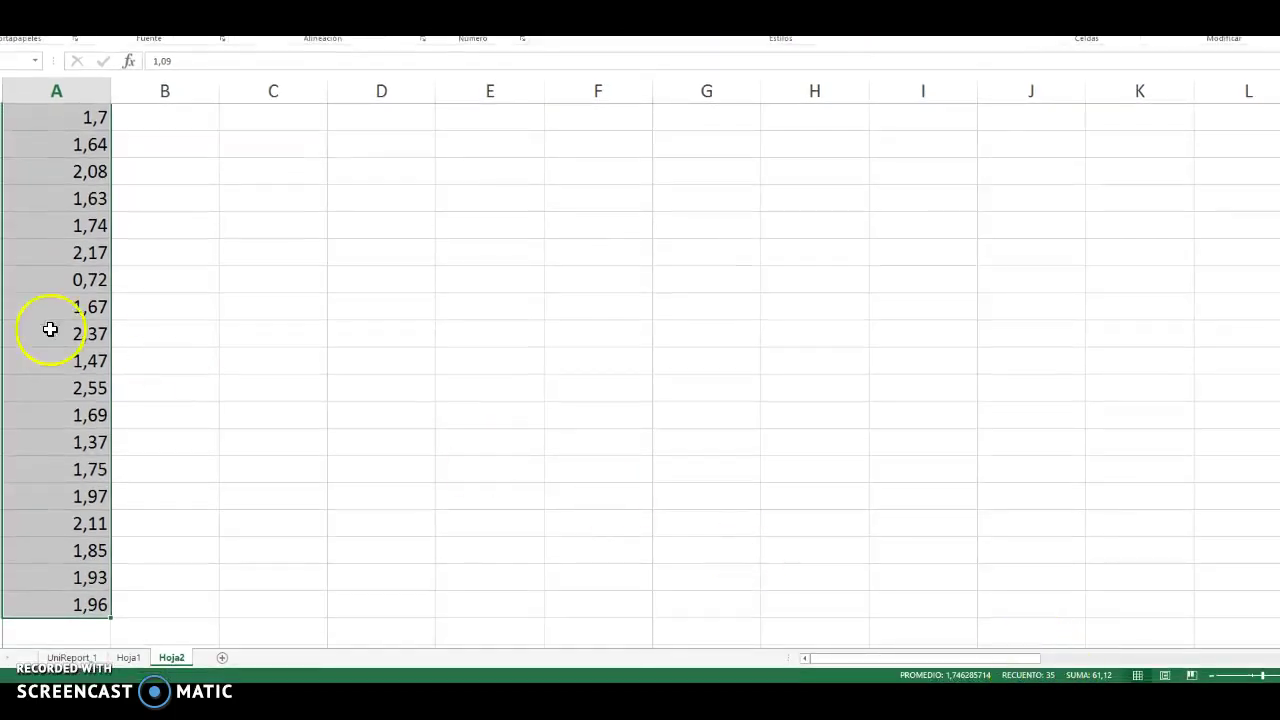
{"action": "scroll", "coordinate": [70, 286], "scroll_direction": "up", "scroll_amount": 4}
{"action": "scroll", "coordinate": [70, 286], "scroll_direction": "up", "scroll_amount": 2}
Label cell C2 "n" and enter 35 beside it in D2.
{"action": "left_click", "coordinate": [272, 137]}
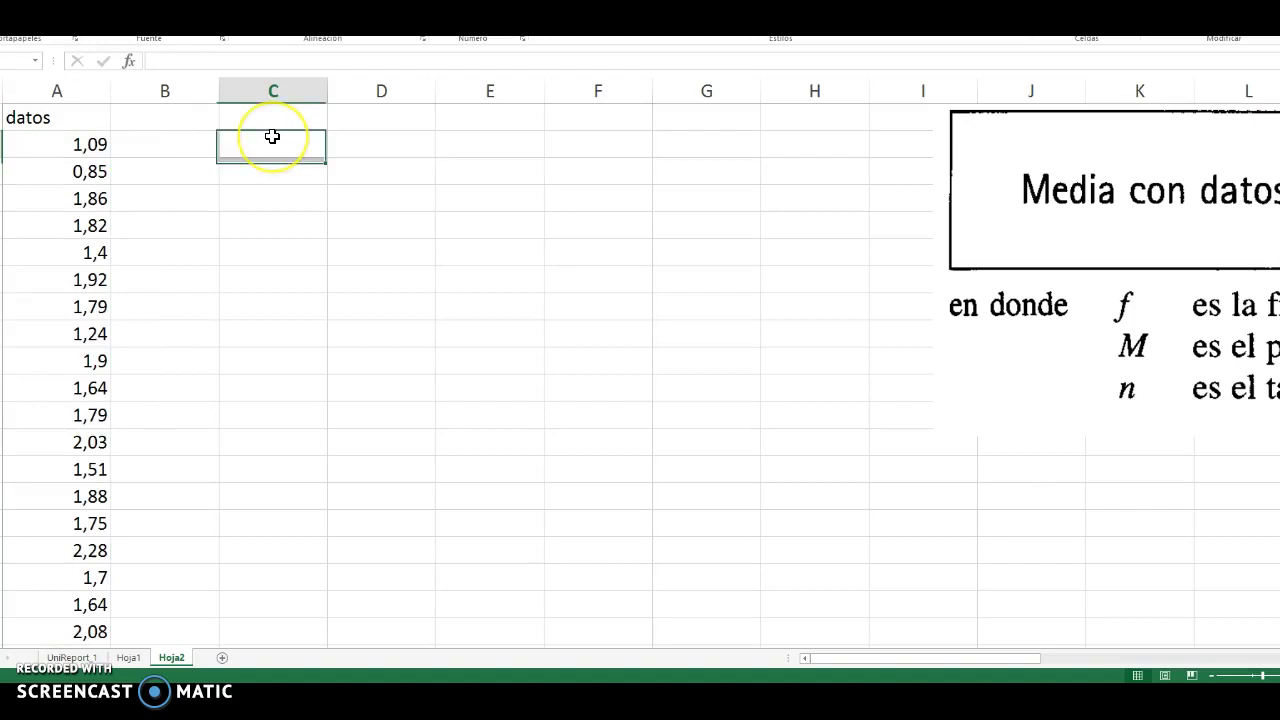
{"action": "type", "text": "n"}
{"action": "key", "text": "Tab"}
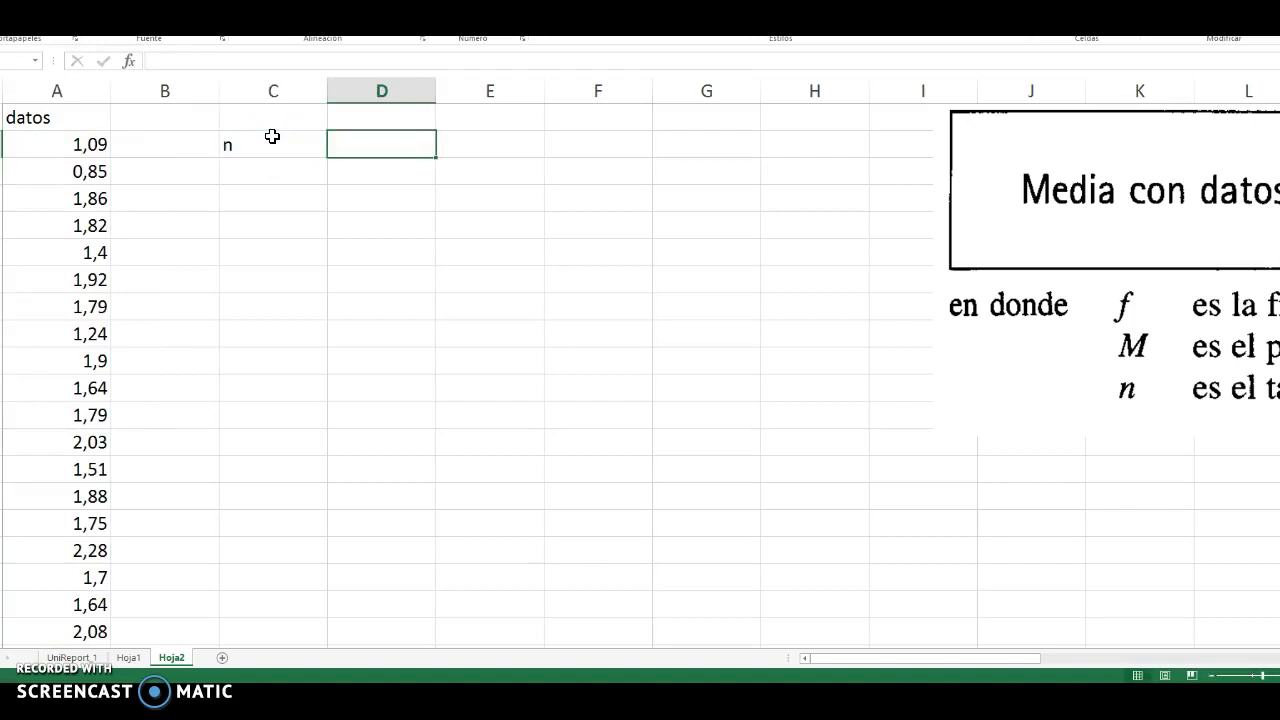
{"action": "type", "text": "35"}
{"action": "key", "text": "Return"}
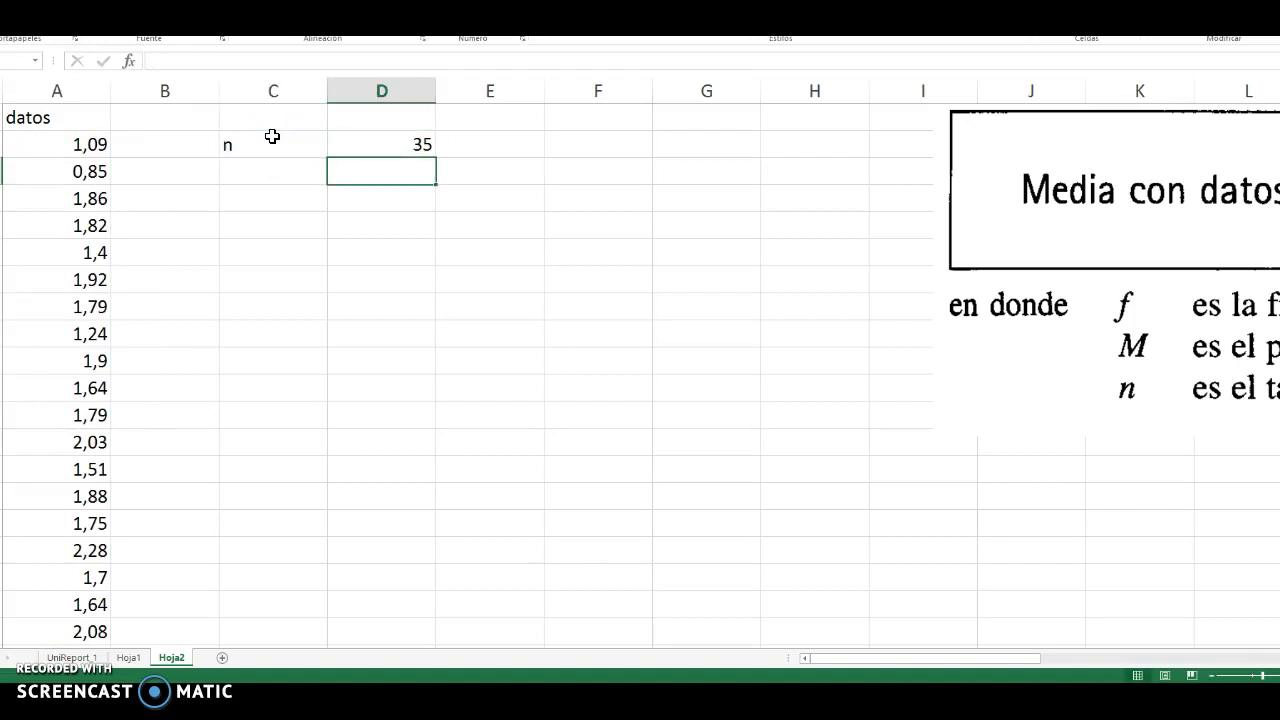
Add the labels "max" and "min" below "n" in column C.
{"action": "key", "text": "Left"}
{"action": "type", "text": "max"}
{"action": "key", "text": "Return"}
{"action": "type", "text": "min"}
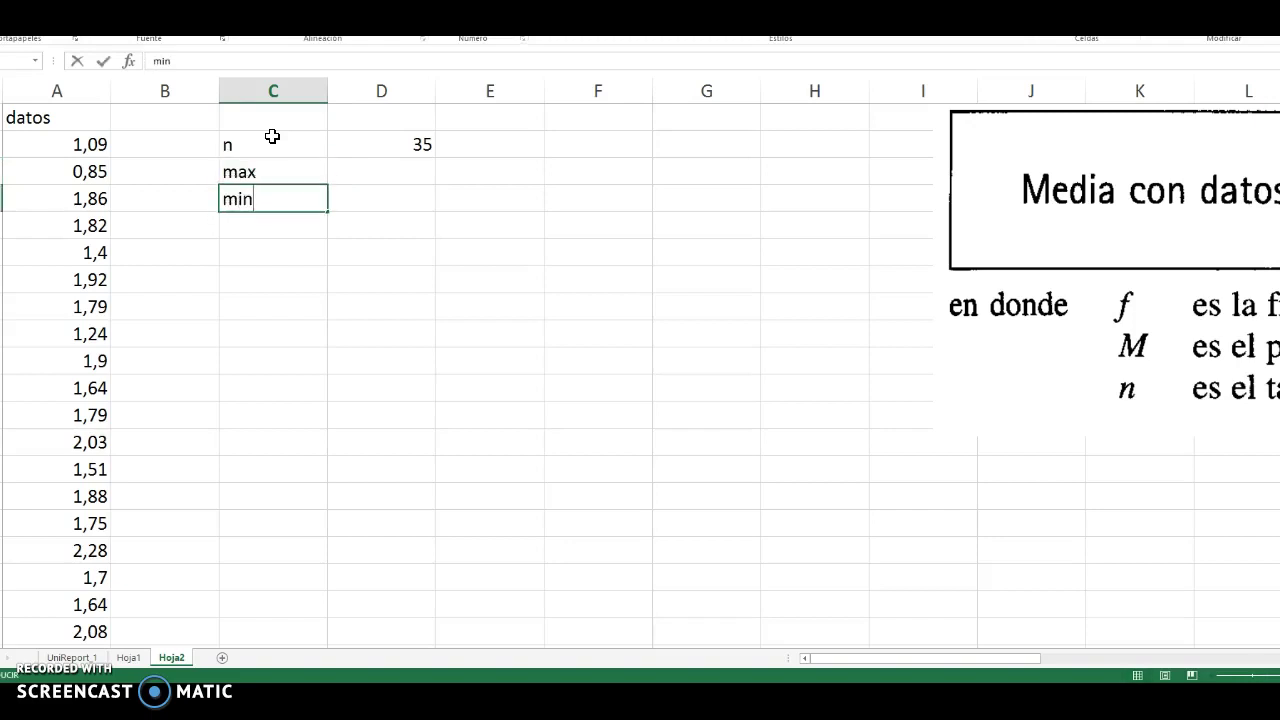
{"action": "key", "text": "Return"}
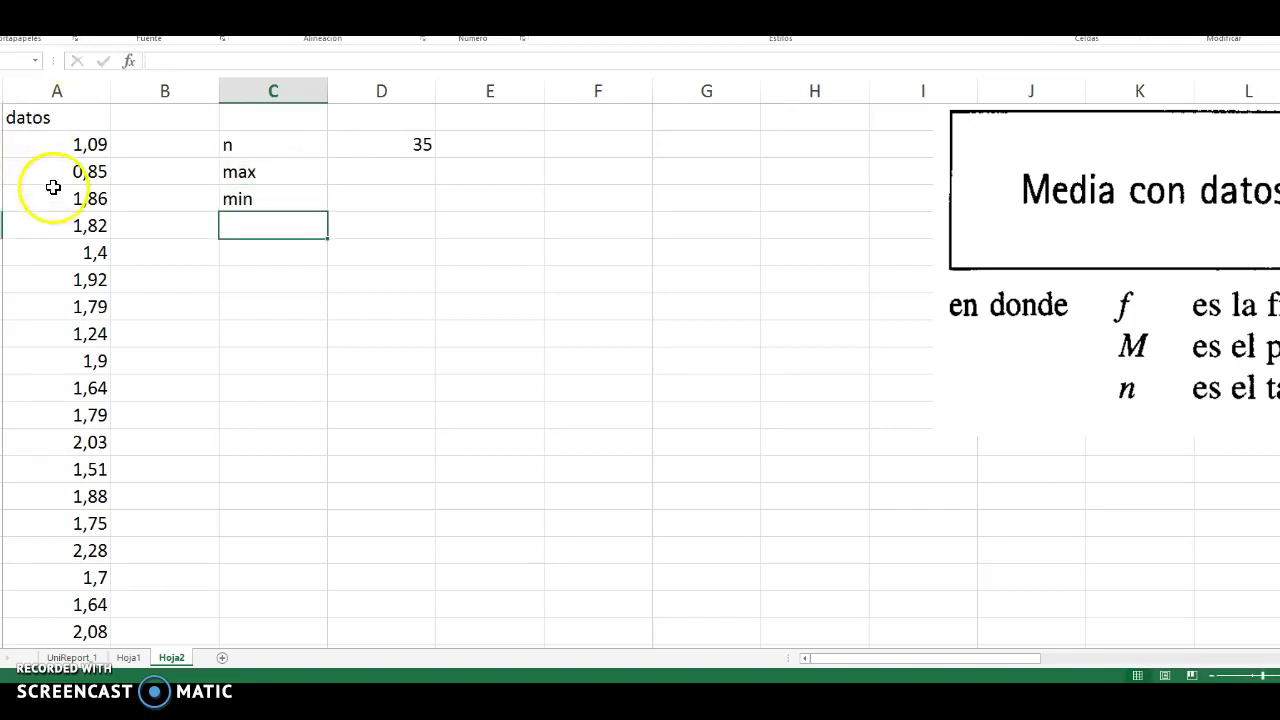
Sort the datos column by value from smallest to largest, treating the first row as a header.
{"action": "left_click_drag", "start_coordinate": [86, 144], "coordinate": [77, 523]}
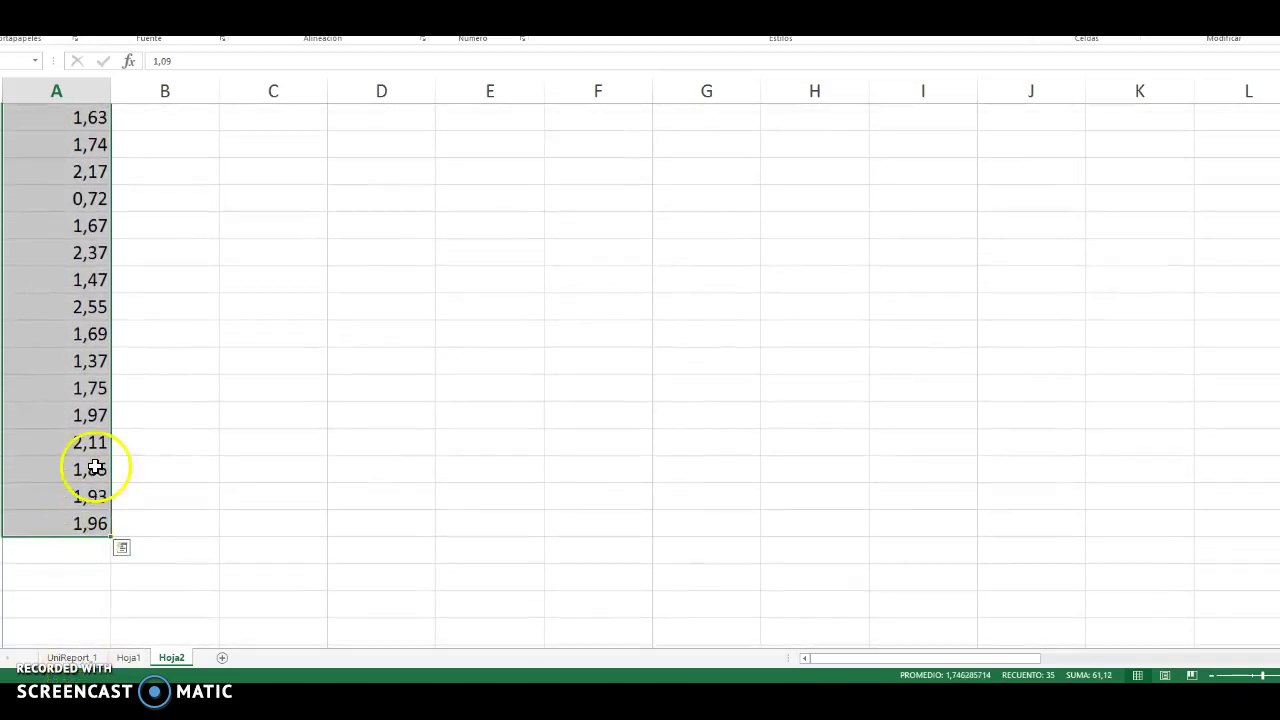
{"action": "scroll", "coordinate": [95, 467], "scroll_direction": "up", "scroll_amount": 6}
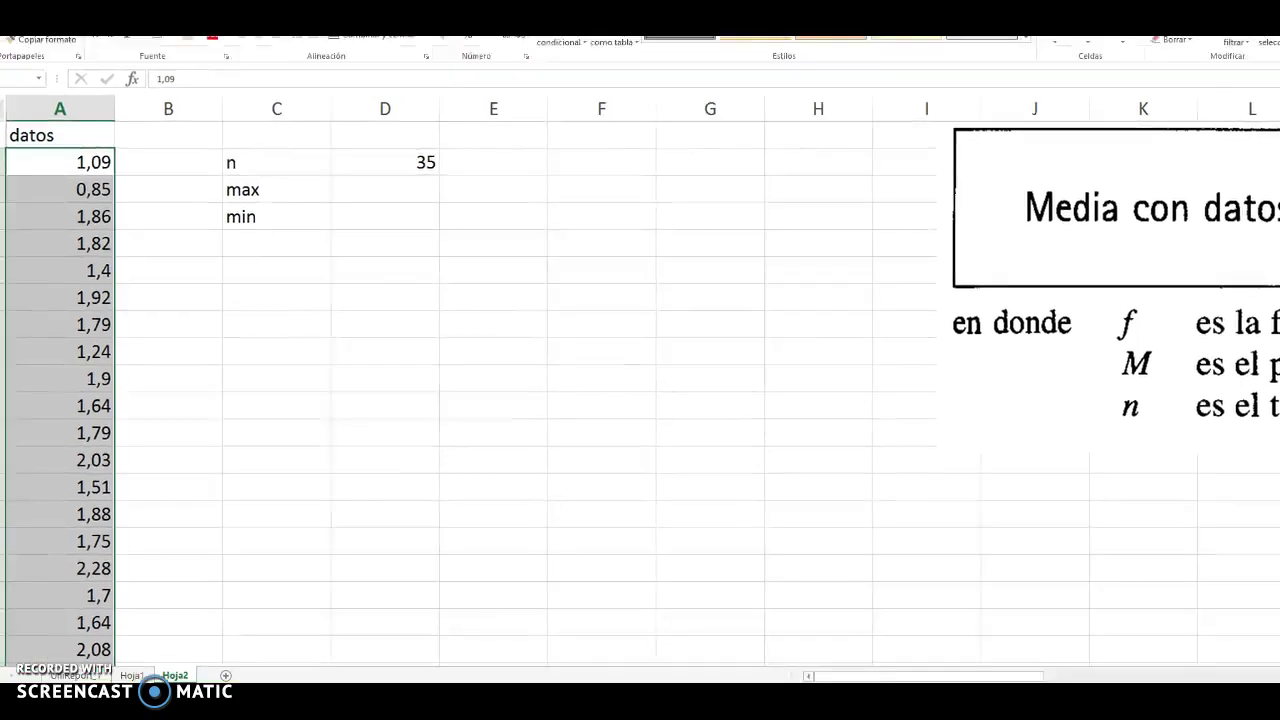
{"action": "left_click", "coordinate": [307, 46]}
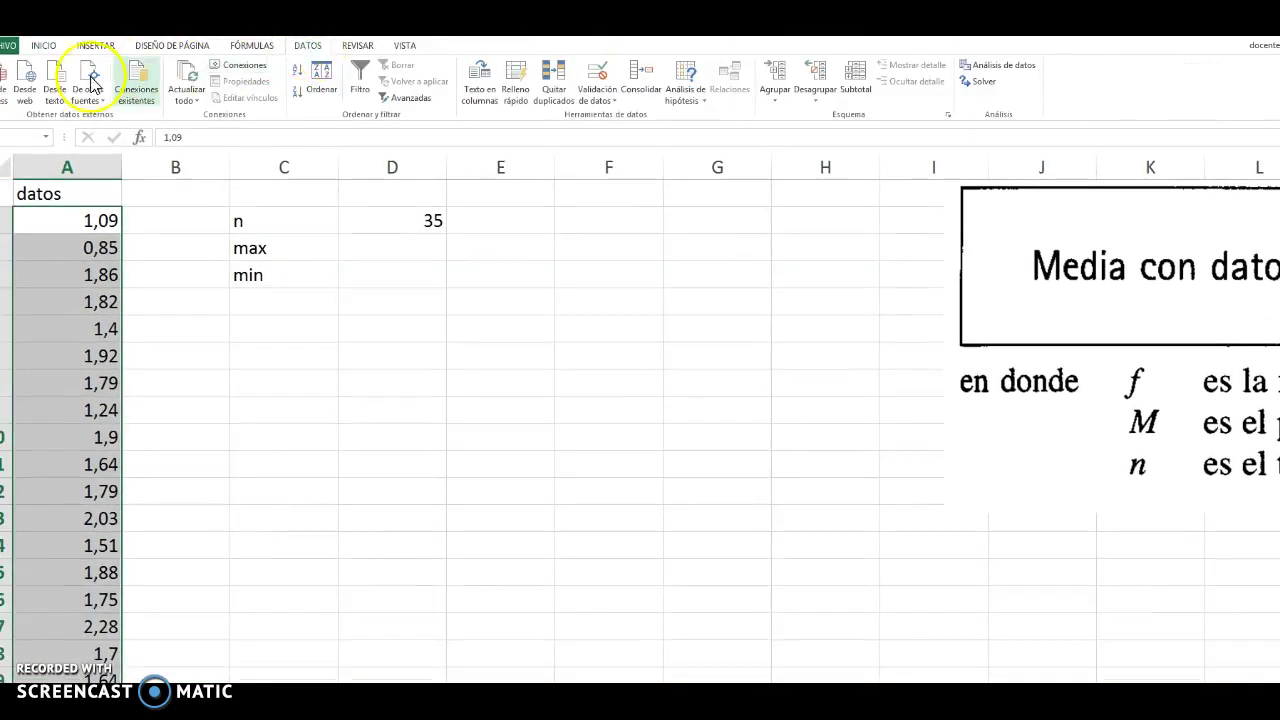
{"action": "left_click", "coordinate": [321, 82]}
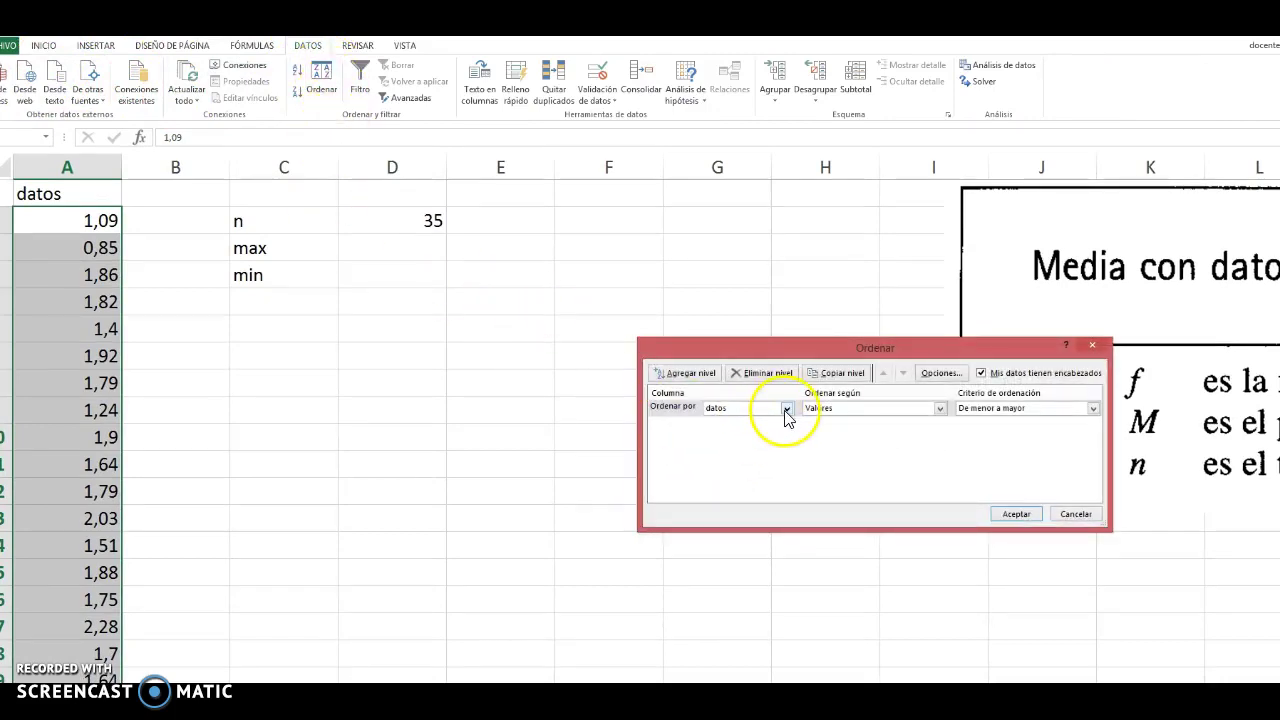
{"action": "left_click", "coordinate": [1016, 513]}
Enter the smallest data value, 0,72, beside the min label.
{"action": "left_click", "coordinate": [100, 220]}
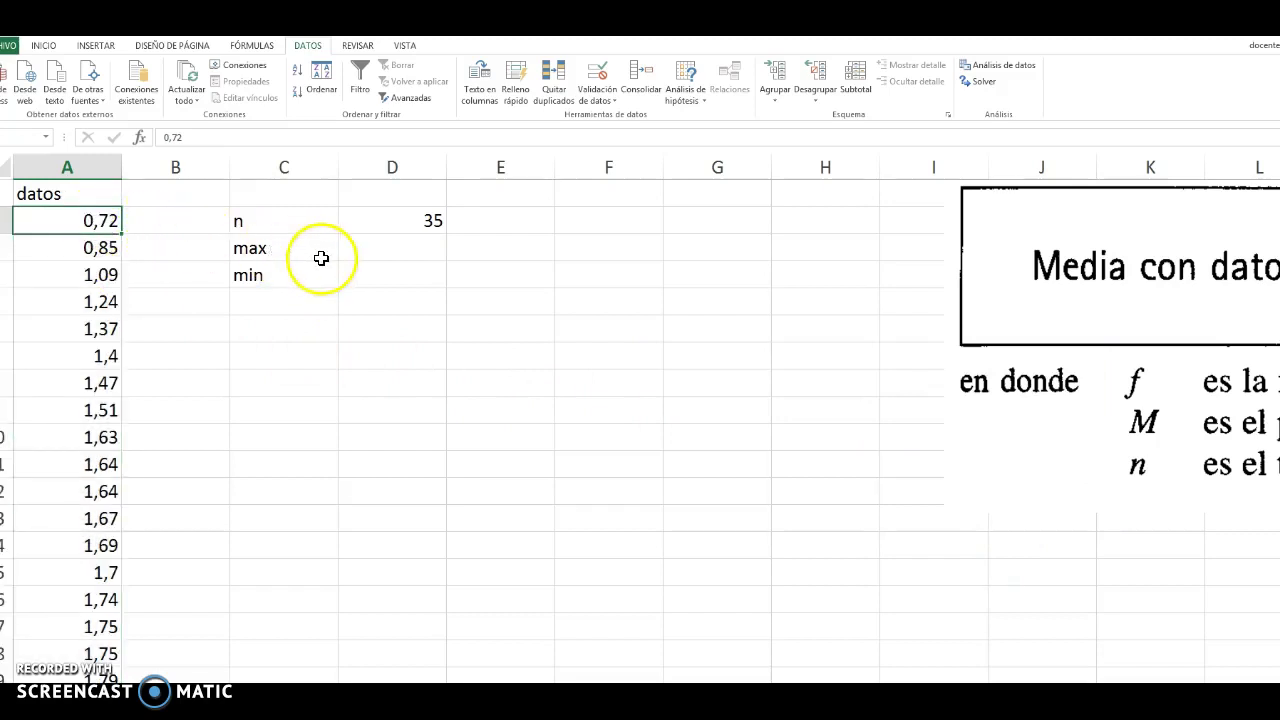
{"action": "left_click", "coordinate": [405, 276]}
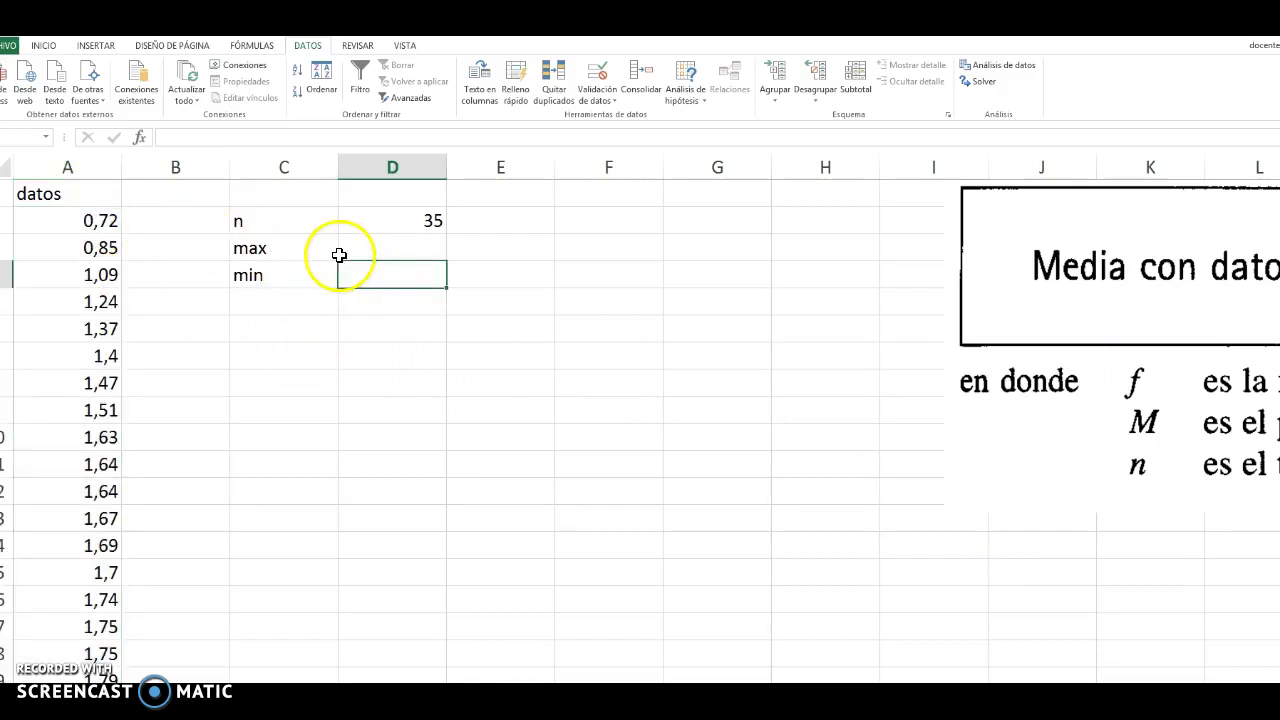
{"action": "type", "text": ",72"}
{"action": "key", "text": "Return"}
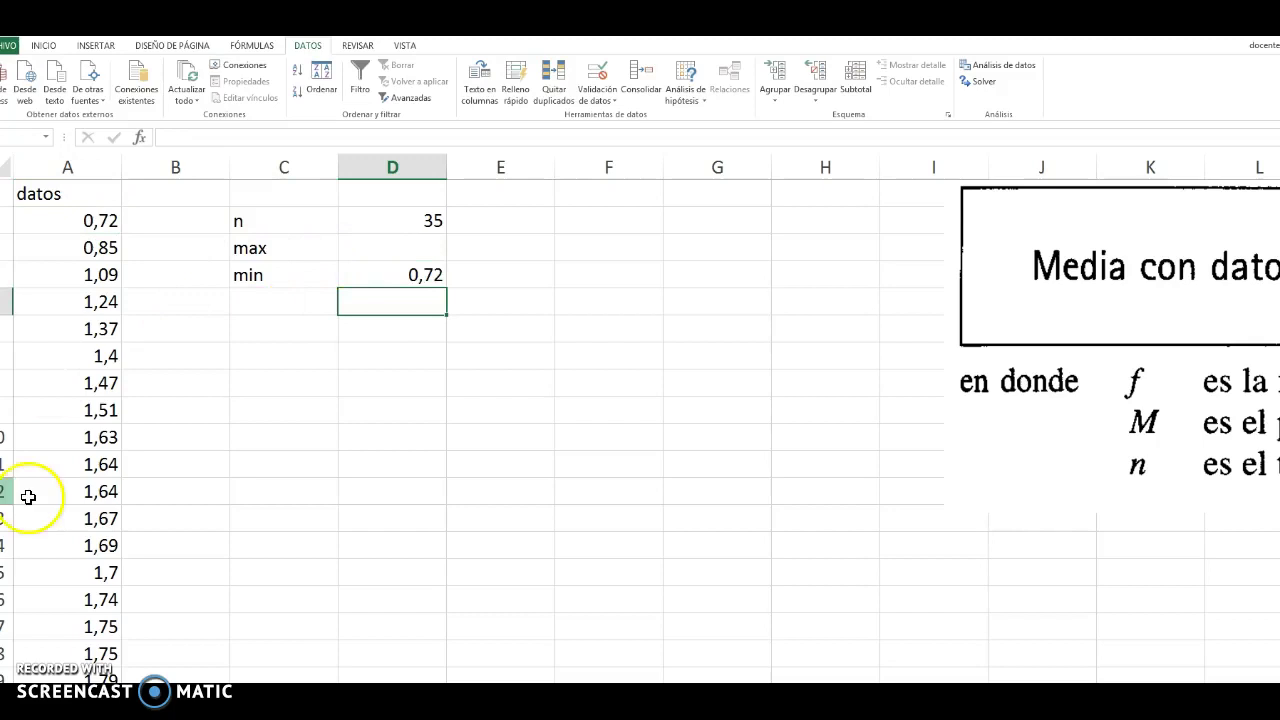
Find the largest value at the end of the sorted data and enter 2,55 beside the max label.
{"action": "scroll", "coordinate": [66, 570], "scroll_direction": "down", "scroll_amount": 4}
{"action": "scroll", "coordinate": [66, 575], "scroll_direction": "down", "scroll_amount": 6}
{"action": "scroll", "coordinate": [94, 494], "scroll_direction": "up", "scroll_amount": 2}
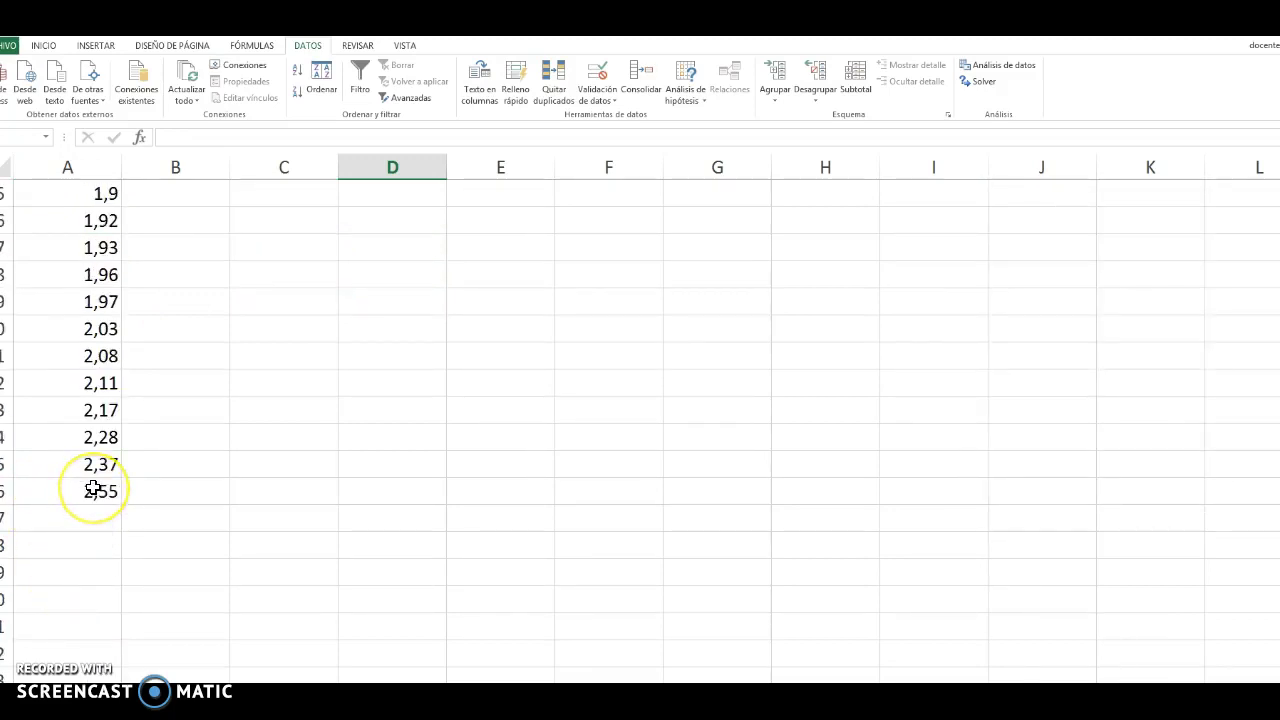
{"action": "scroll", "coordinate": [94, 488], "scroll_direction": "up", "scroll_amount": 8}
{"action": "left_click", "coordinate": [406, 247]}
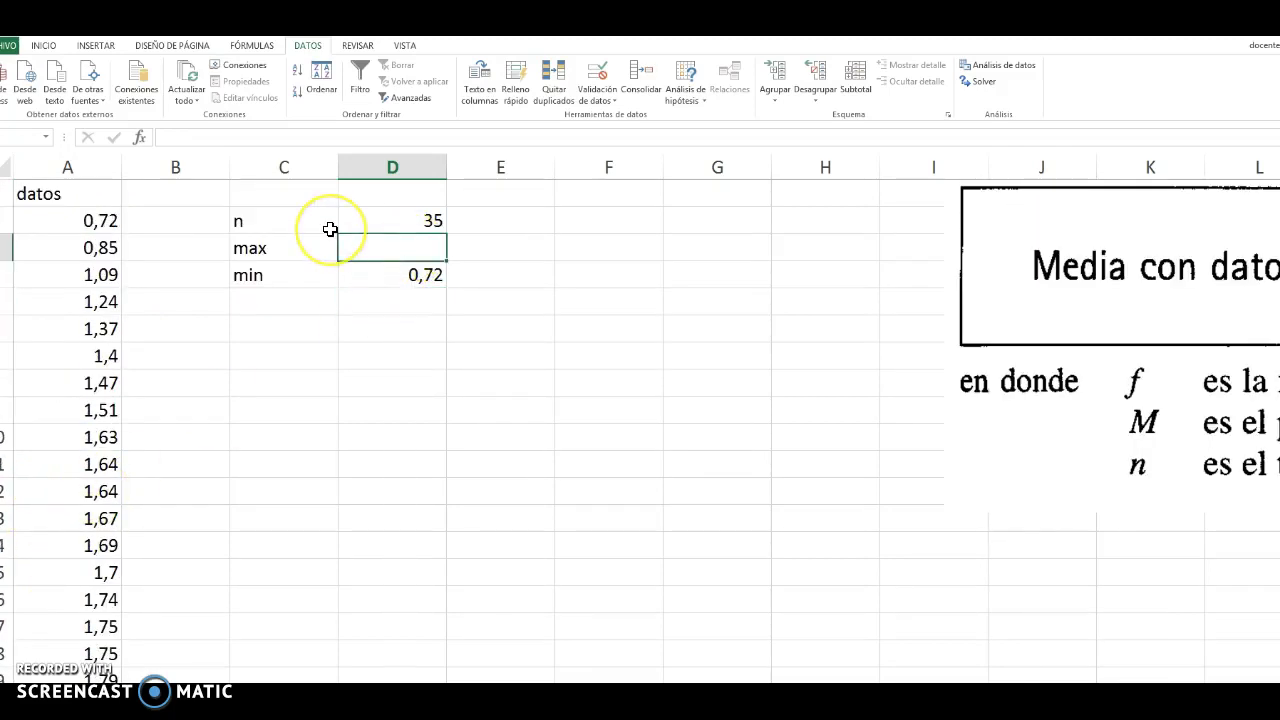
{"action": "type", "text": "2,55"}
{"action": "key", "text": "Return"}
Replace the typed max value with a MAX formula covering all the datos values.
{"action": "key", "text": "Up"}
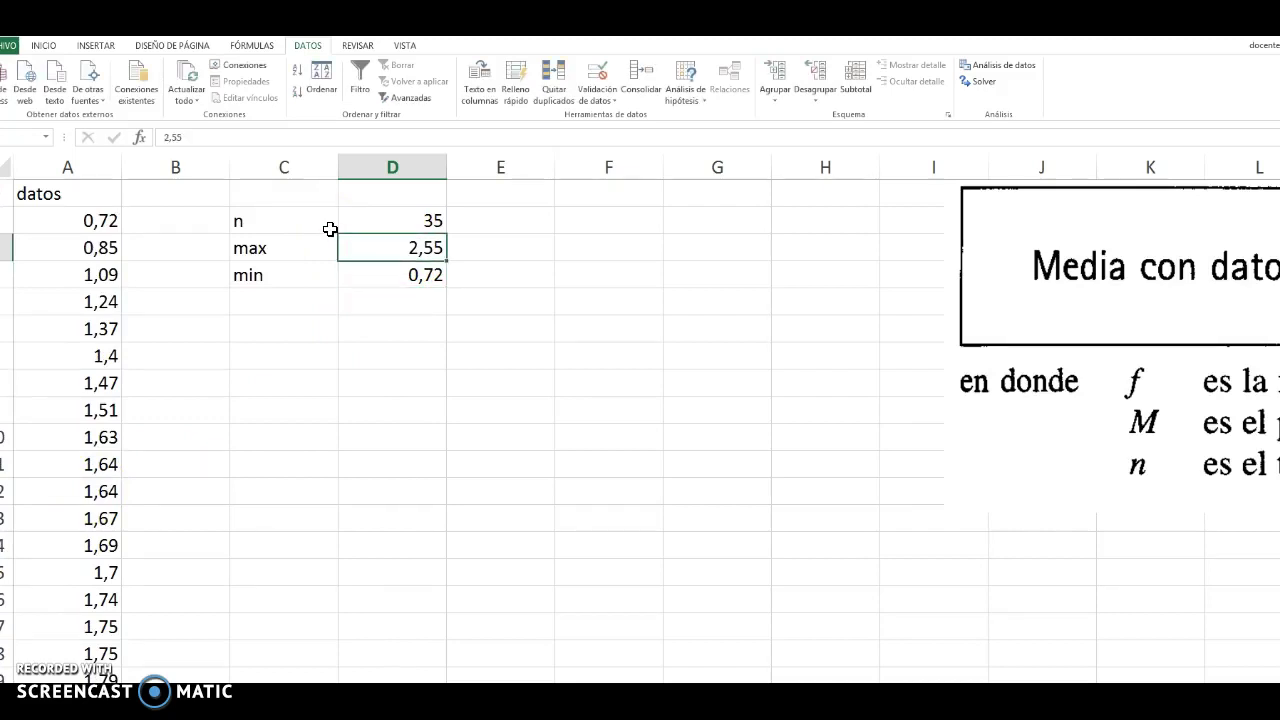
{"action": "type", "text": "+max("}
{"action": "left_click_drag", "start_coordinate": [51, 217], "coordinate": [94, 594]}
{"action": "key", "text": "Return"}
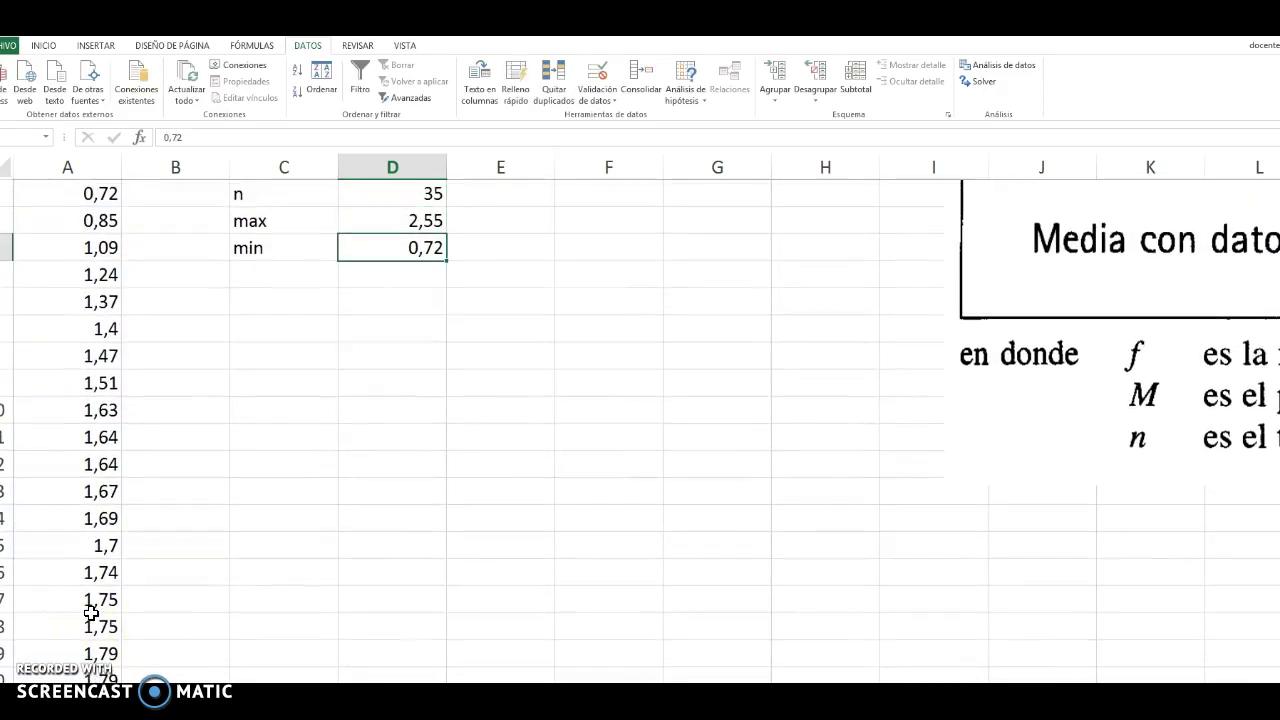
Replace the typed min value with a MIN formula covering all the datos values.
{"action": "type", "text": "+"}
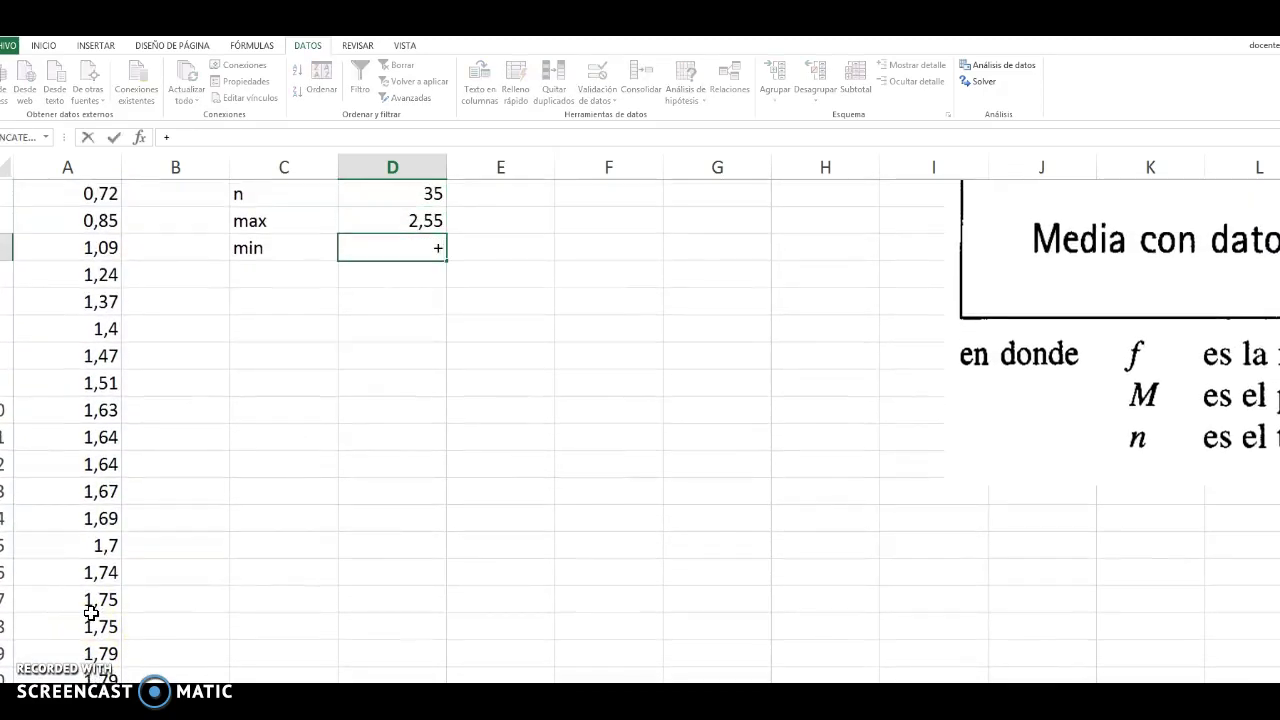
{"action": "type", "text": "min("}
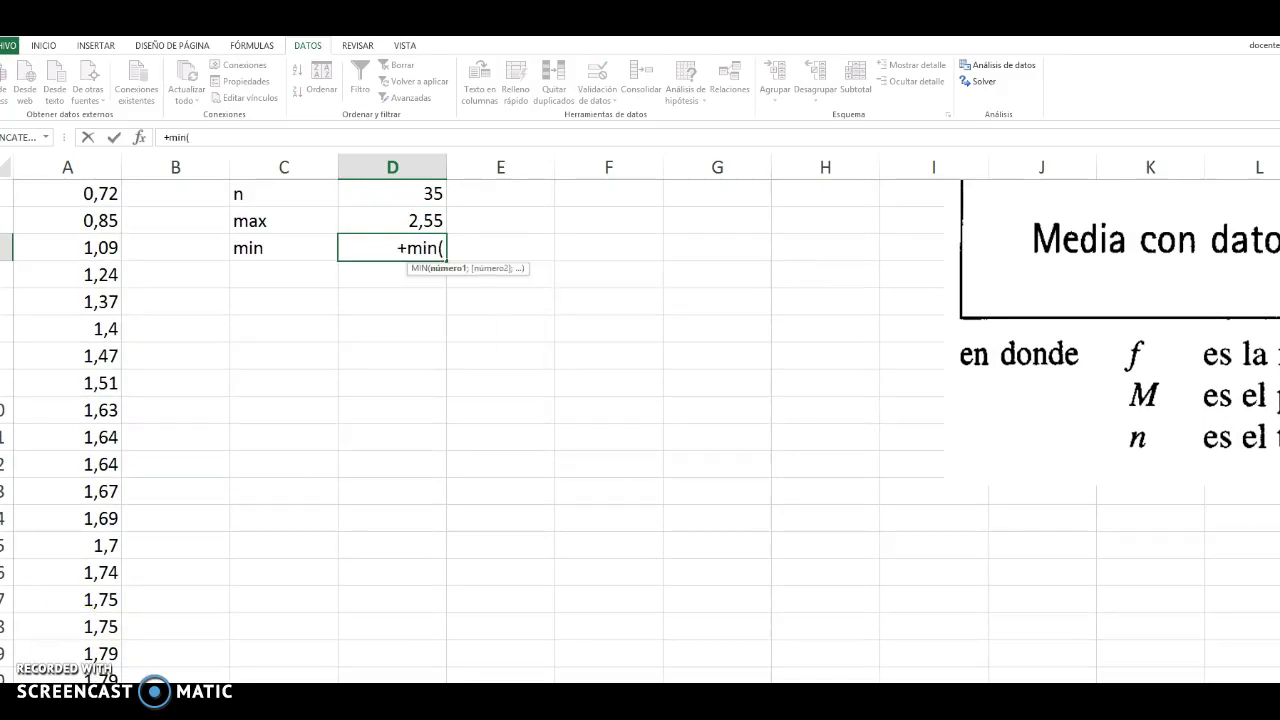
{"action": "scroll", "coordinate": [50, 500], "scroll_direction": "up", "scroll_amount": 1}
{"action": "left_click_drag", "start_coordinate": [89, 220], "coordinate": [94, 622]}
{"action": "key", "text": "Escape"}
{"action": "key", "text": "Up"}
{"action": "key", "text": "Up"}
{"action": "key", "text": "Up"}
{"action": "key", "text": "Up"}
{"action": "key", "text": "Down"}
{"action": "key", "text": "Down"}
{"action": "key", "text": "Down"}
{"action": "key", "text": "Down"}
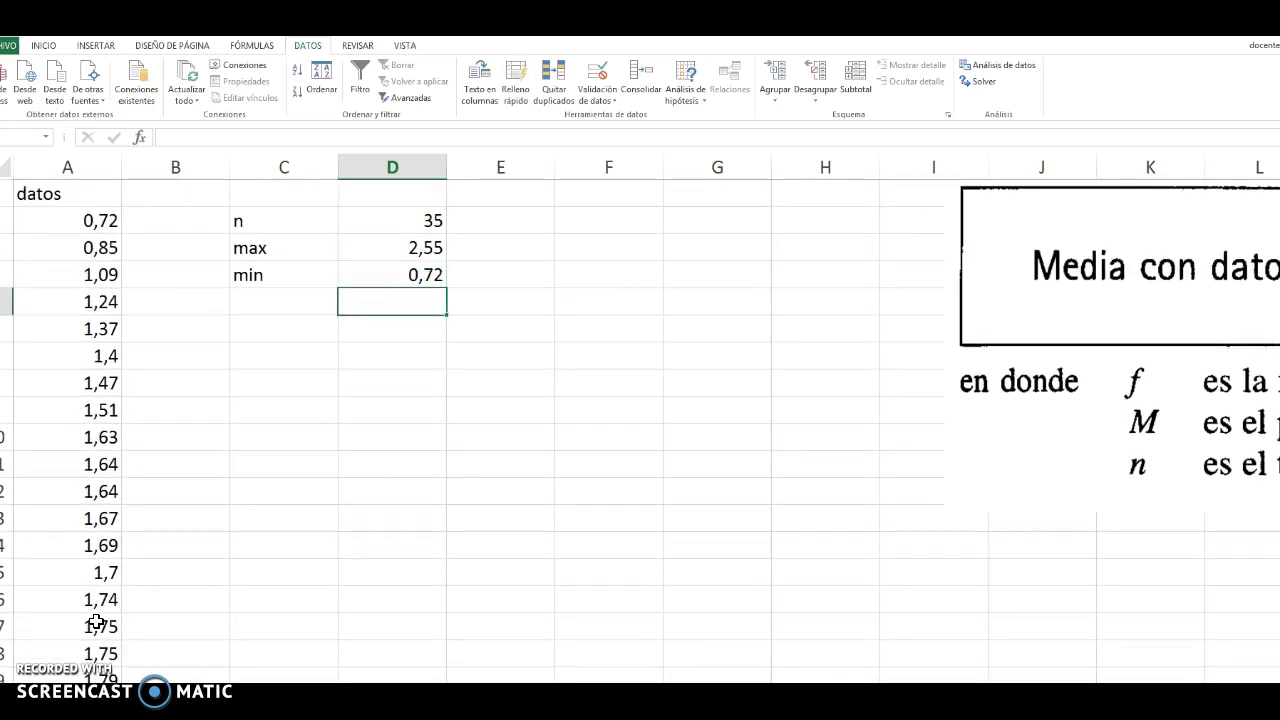
Add the label "Rango=max-min" in C5 and widen column C to fit it.
{"action": "key", "text": "Left"}
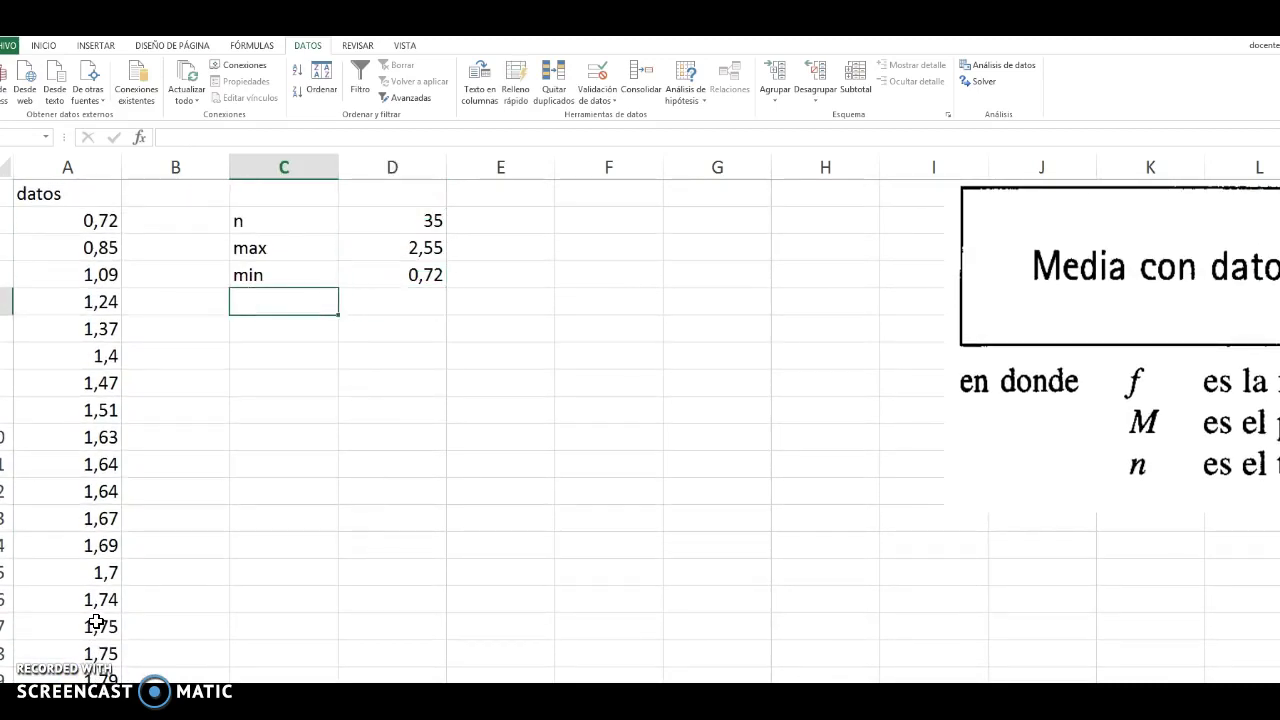
{"action": "type", "text": "Rango=max-min"}
{"action": "key", "text": "Return"}
{"action": "key", "text": "Up"}
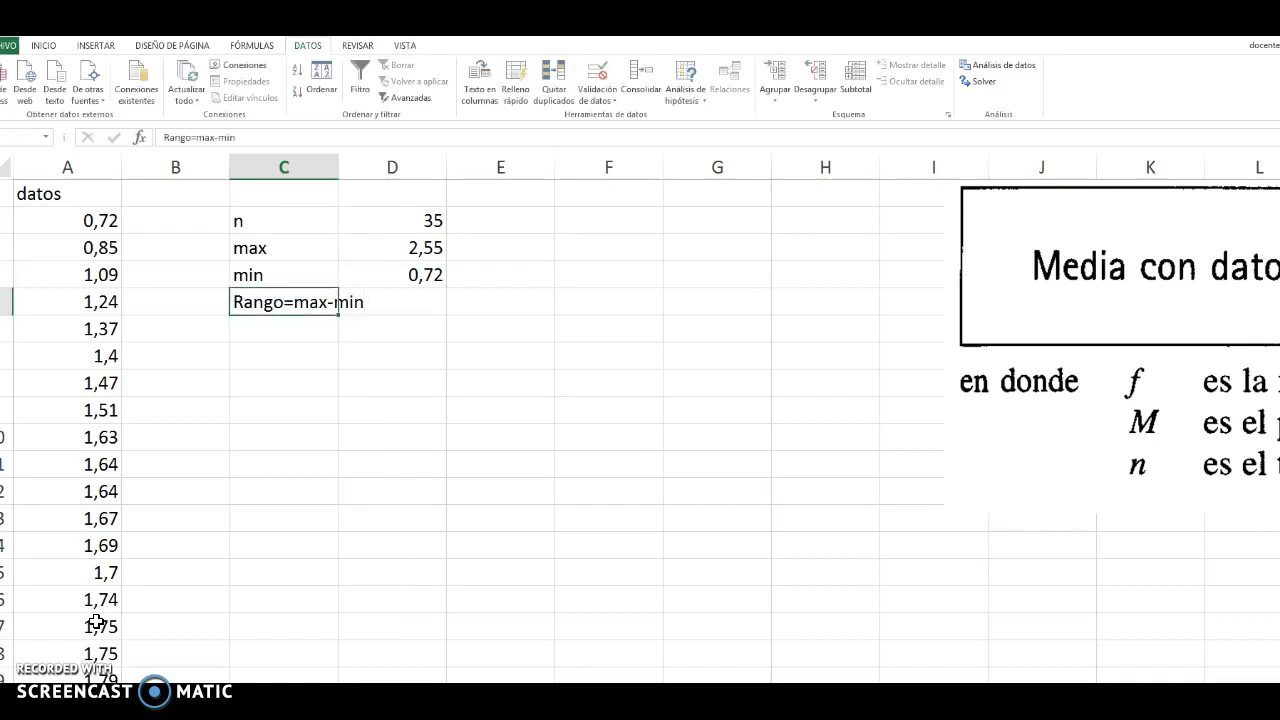
{"action": "double_click", "coordinate": [338, 168]}
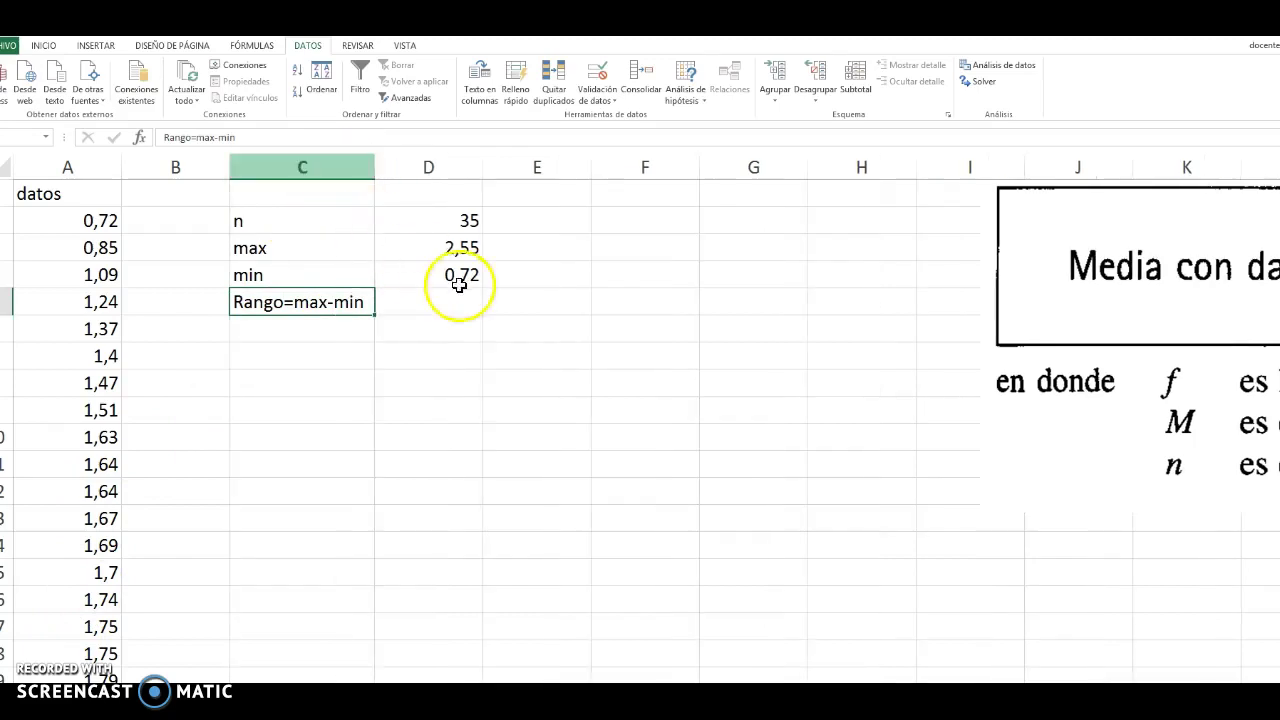
Calculate the range in D5 with the formula +D3-D4.
{"action": "left_click", "coordinate": [455, 299]}
{"action": "type", "text": "+"}
{"action": "left_click", "coordinate": [438, 247]}
{"action": "type", "text": "-"}
{"action": "left_click", "coordinate": [445, 274]}
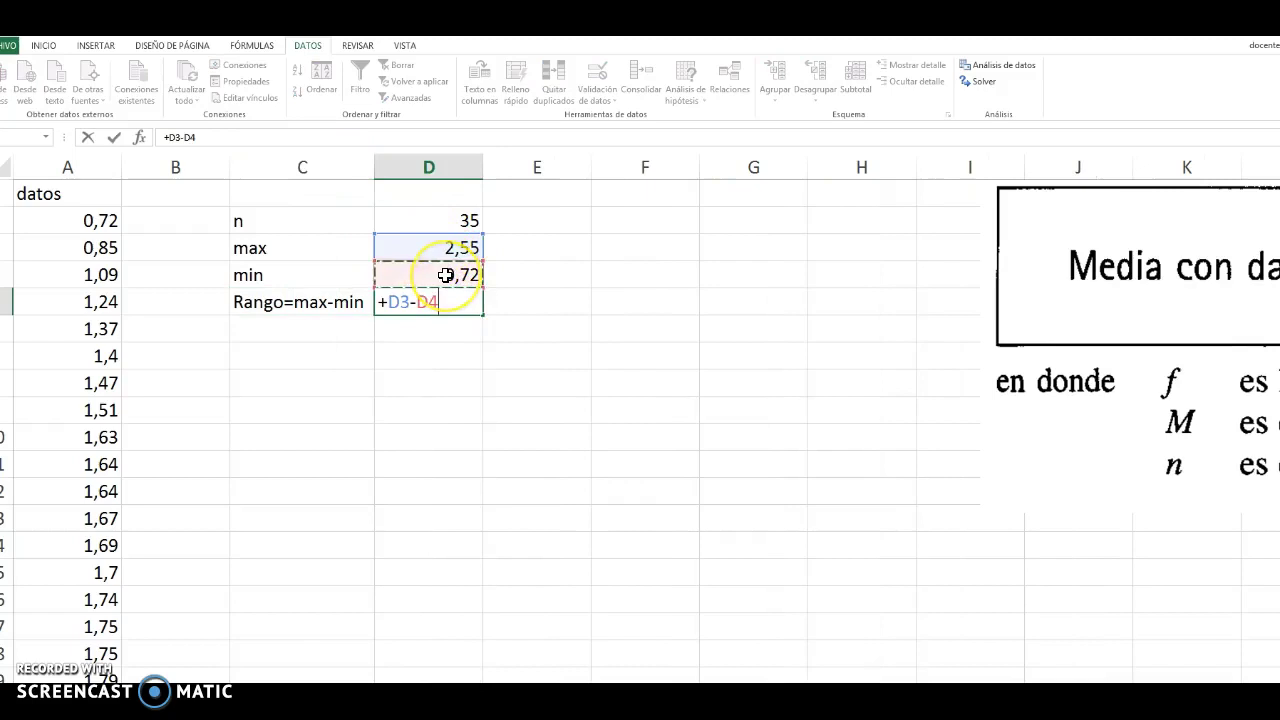
{"action": "key", "text": "Return"}
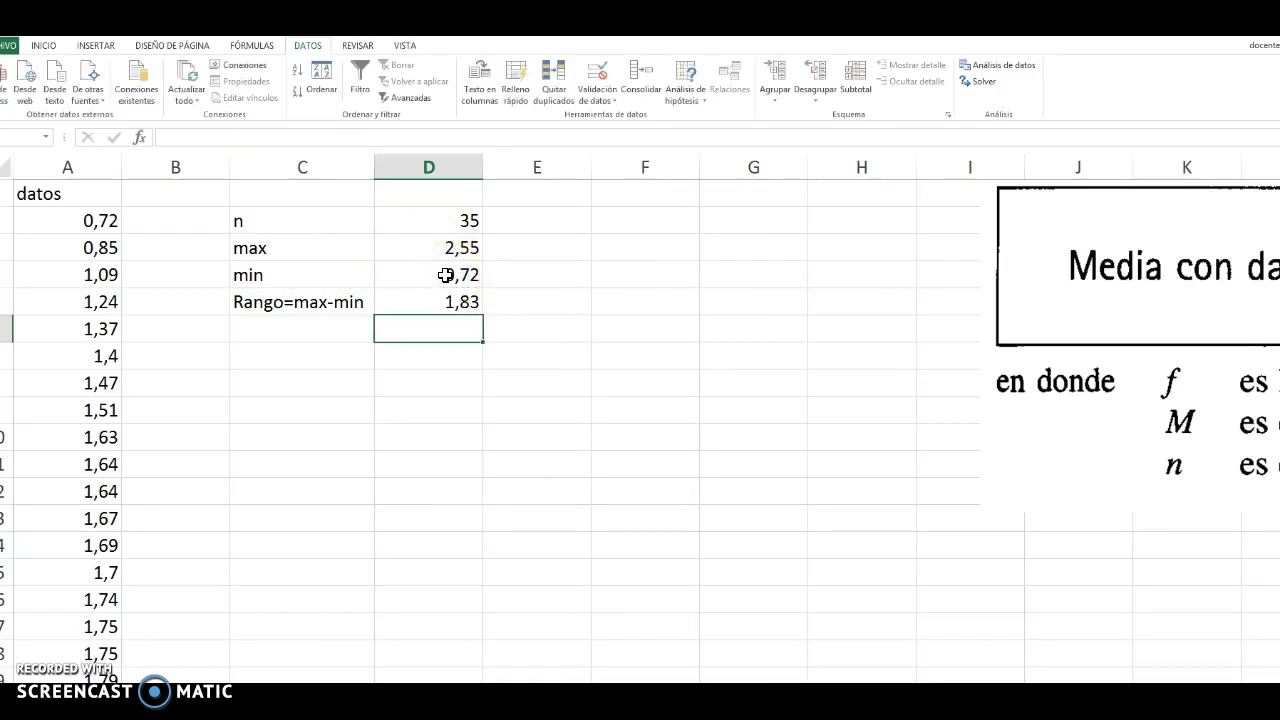
Add the label "c=num de clases" in C6, below the range label.
{"action": "key", "text": "Left"}
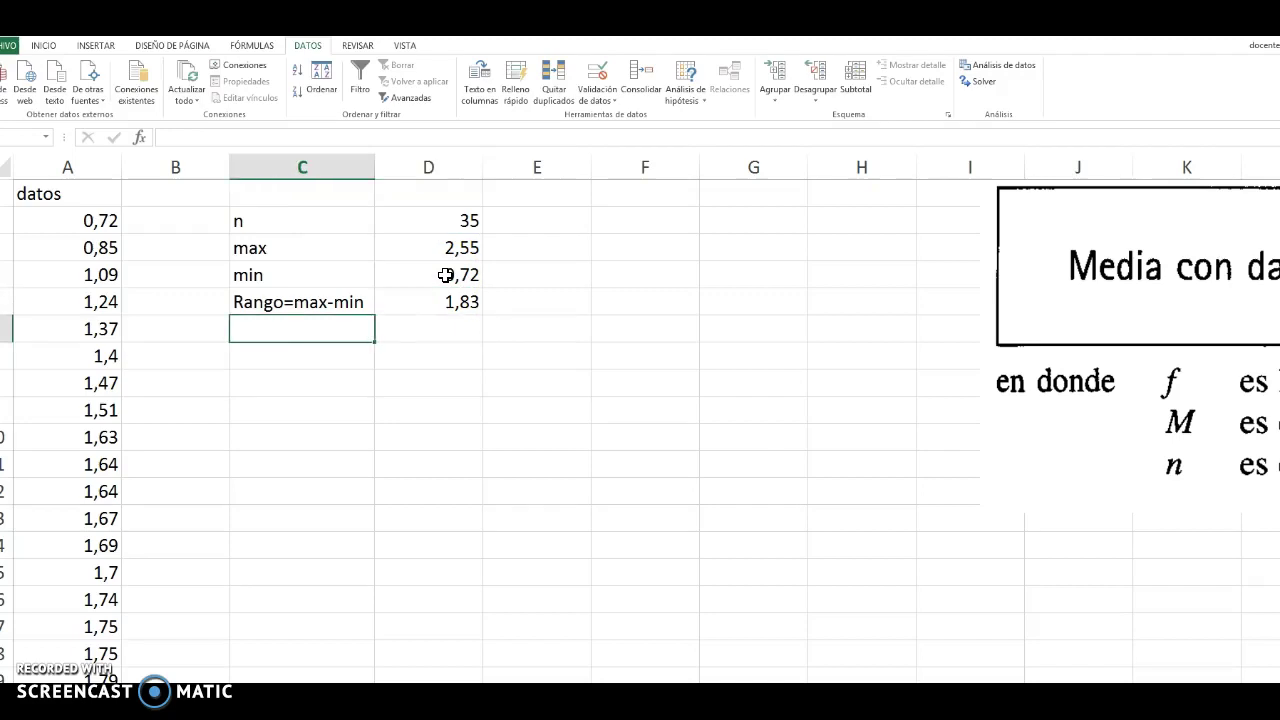
{"action": "type", "text": "c=n"}
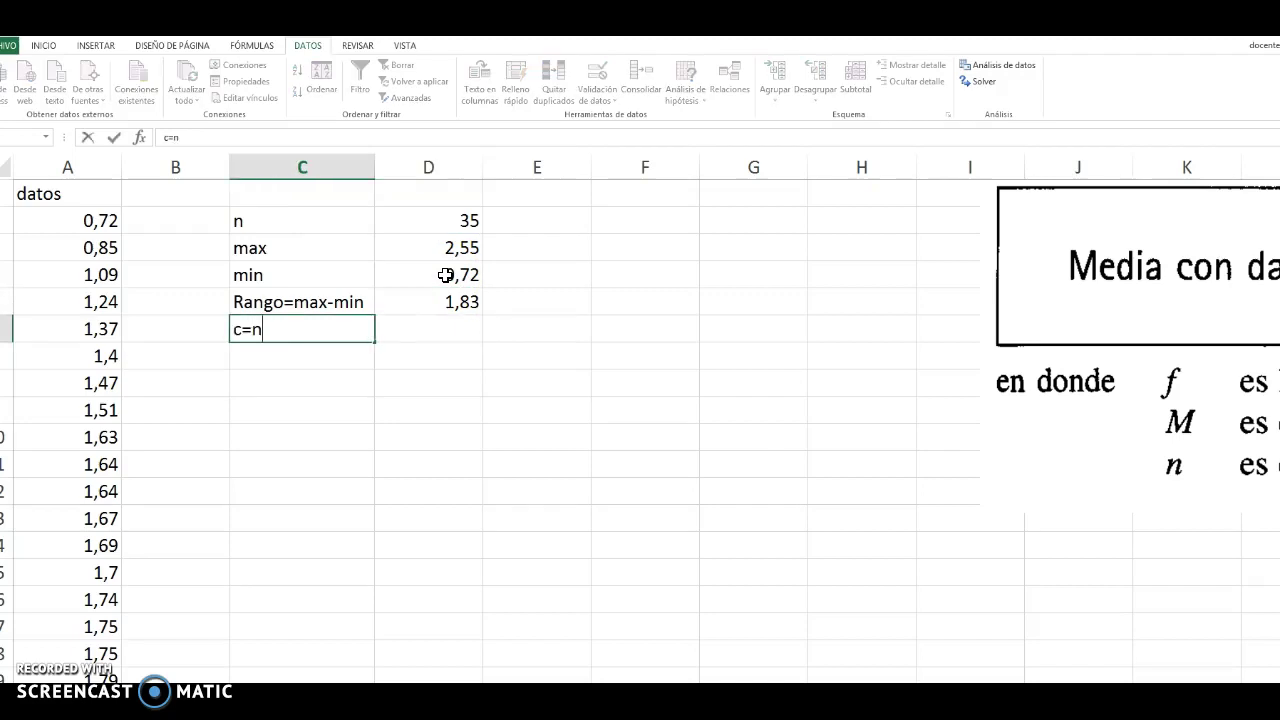
{"action": "type", "text": "um de calse"}
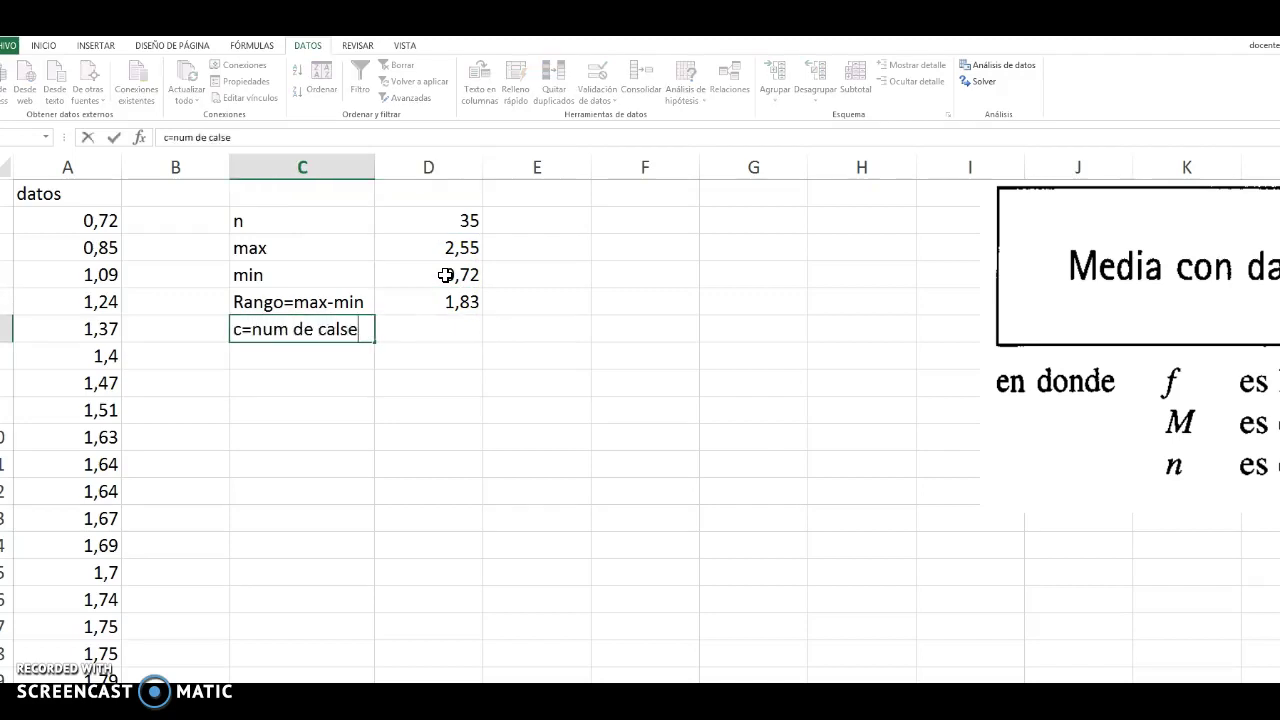
{"action": "key", "text": "BackSpace"}
{"action": "key", "text": "BackSpace"}
{"action": "key", "text": "BackSpace"}
{"action": "key", "text": "BackSpace"}
{"action": "type", "text": "lase"}
{"action": "key", "text": "Return"}
{"action": "key", "text": "Up"}
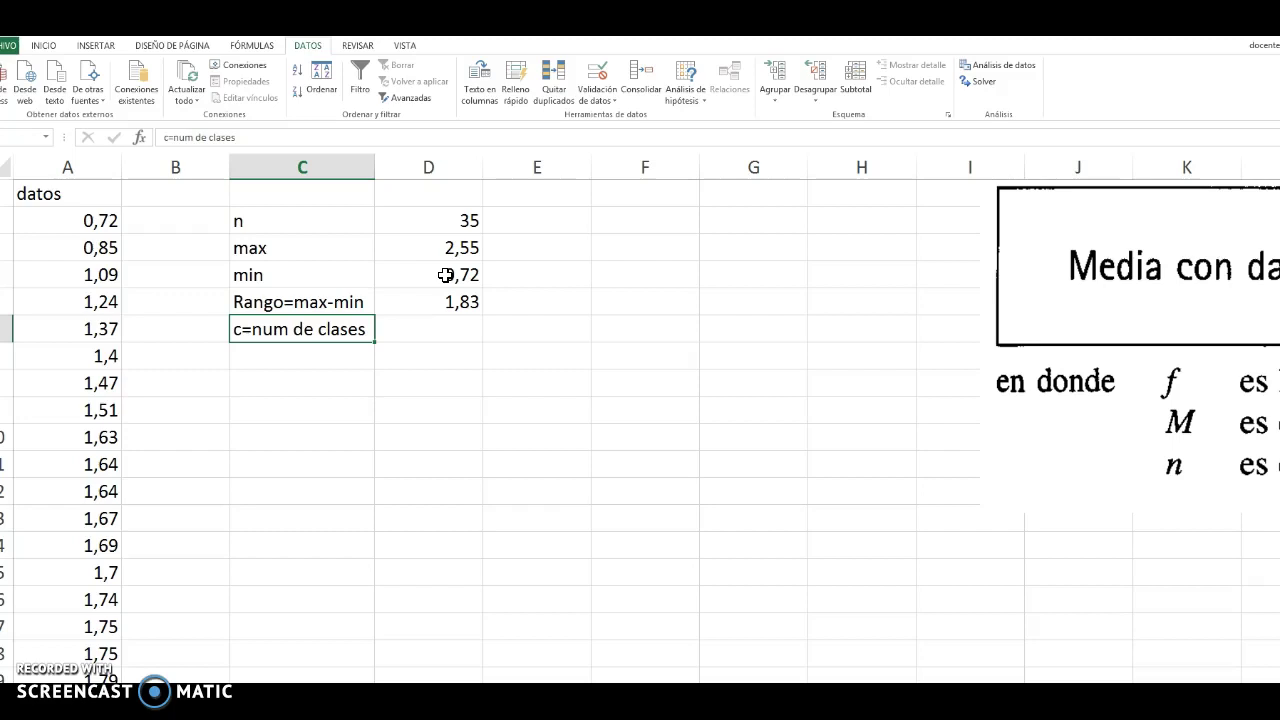
Extend the number-of-classes label to read "c=num de clases: 2^c>=n".
{"action": "key", "text": "F2"}
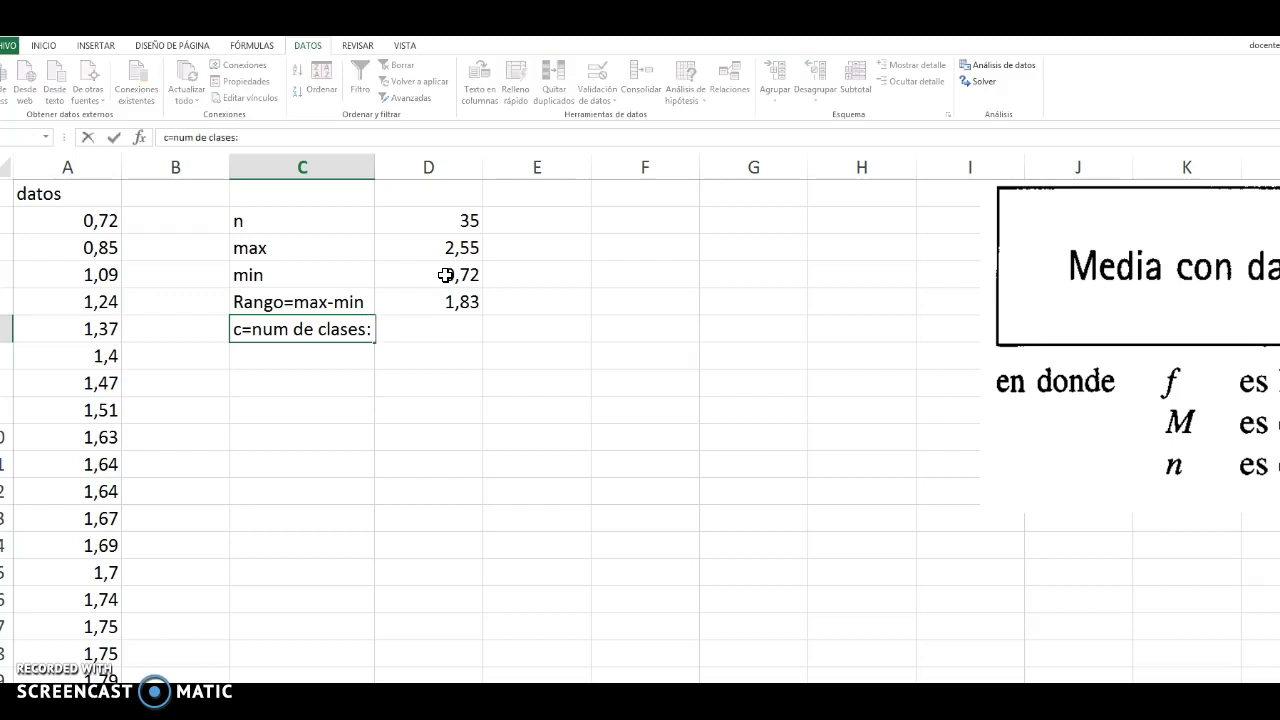
{"action": "type", "text": ": 2^"}
{"action": "key", "text": "Return"}
{"action": "key", "text": "Up"}
Enter the formula +2^1 in E6 to test one class against the 2^c>=n condition.
{"action": "key", "text": "Right"}
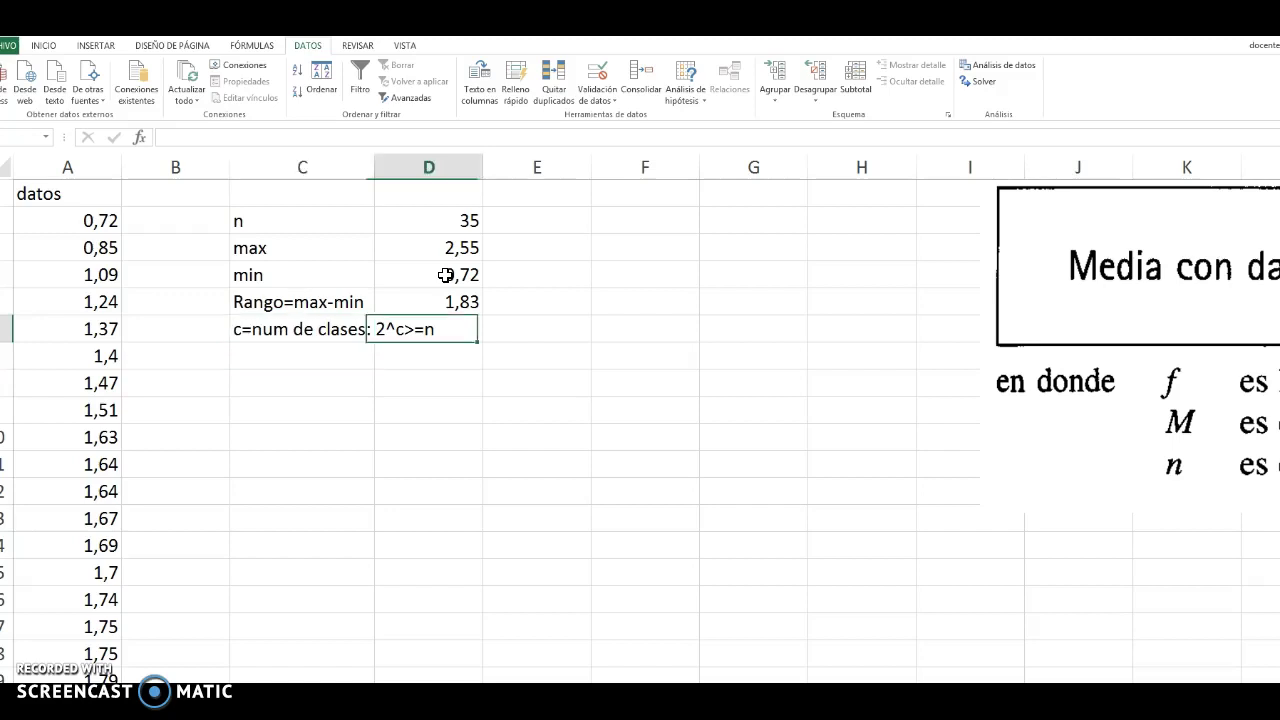
{"action": "key", "text": "Right"}
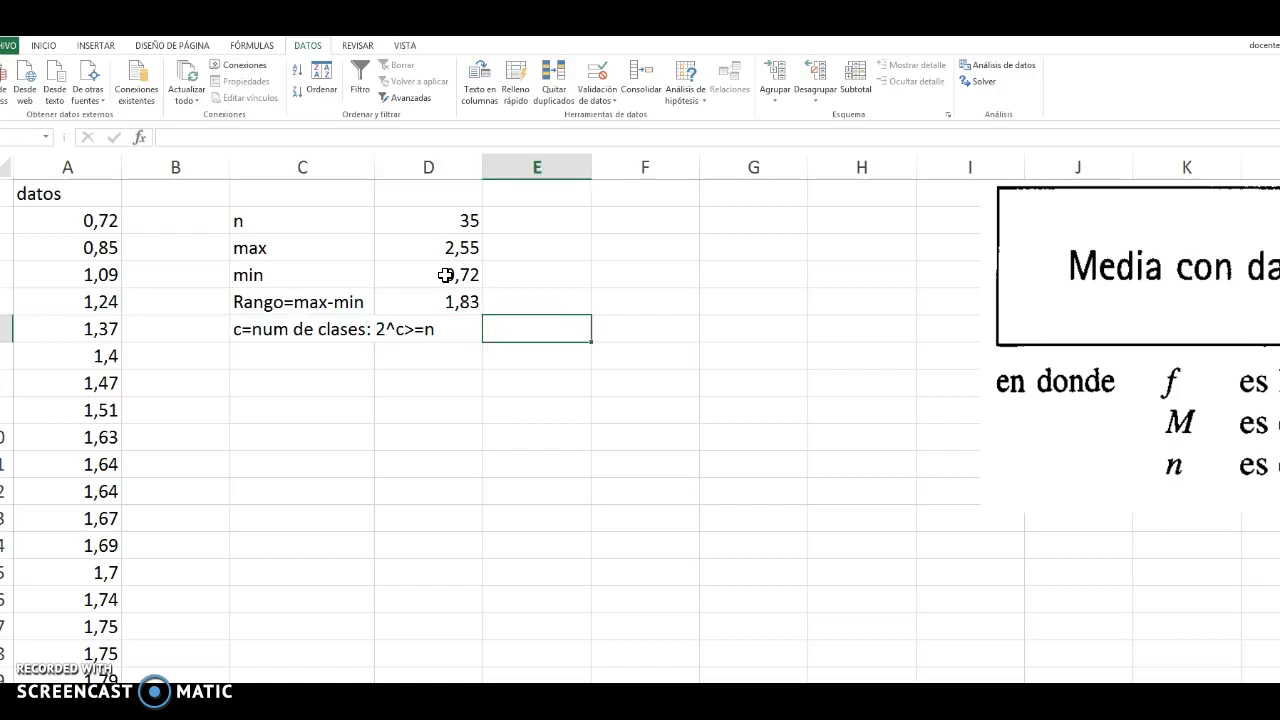
{"action": "type", "text": "+"}
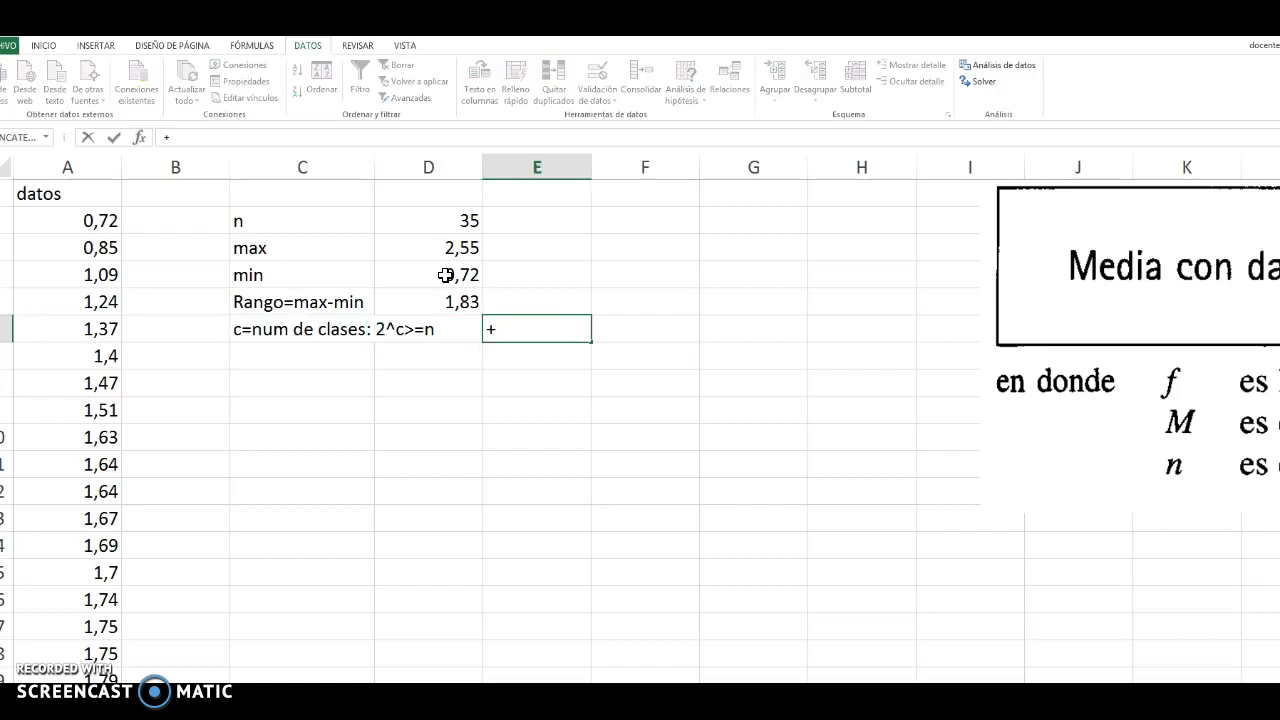
{"action": "type", "text": "2^1"}
{"action": "key", "text": "Return"}
{"action": "key", "text": "Up"}
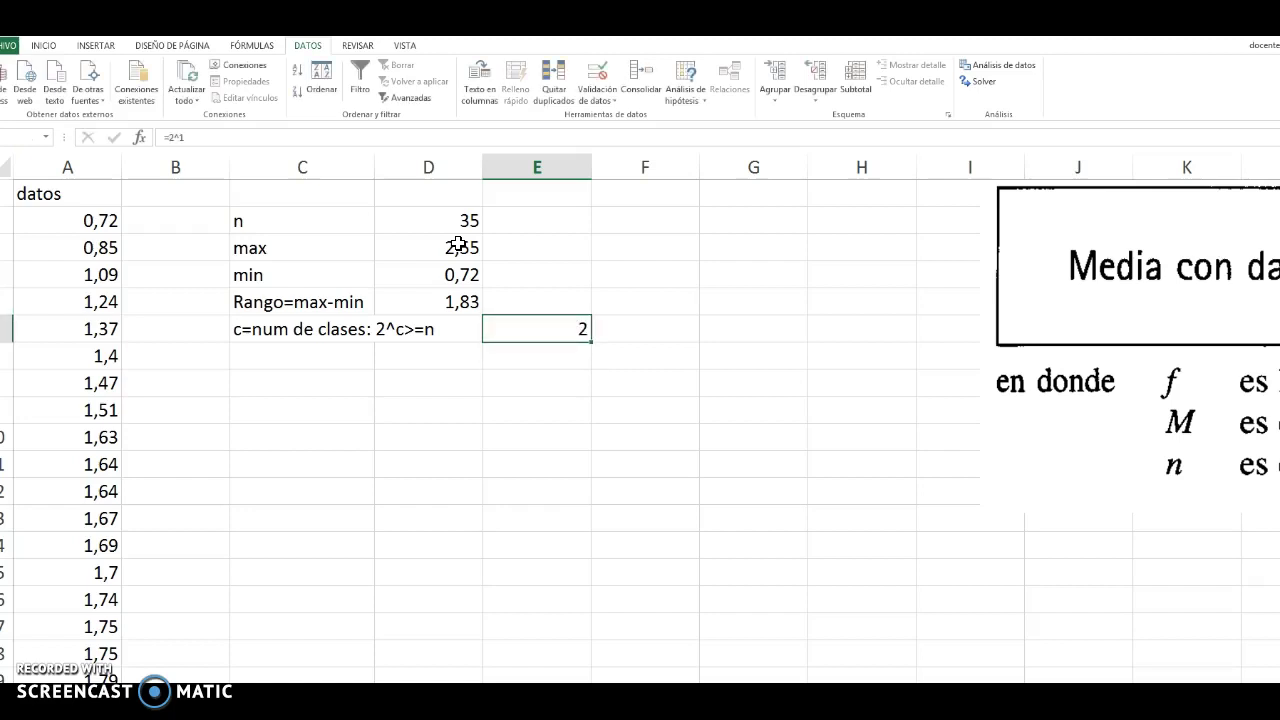
Retest the 2^c>=n condition in E6 by changing the formula to =2^2 and =2^3.
{"action": "key", "text": "F2"}
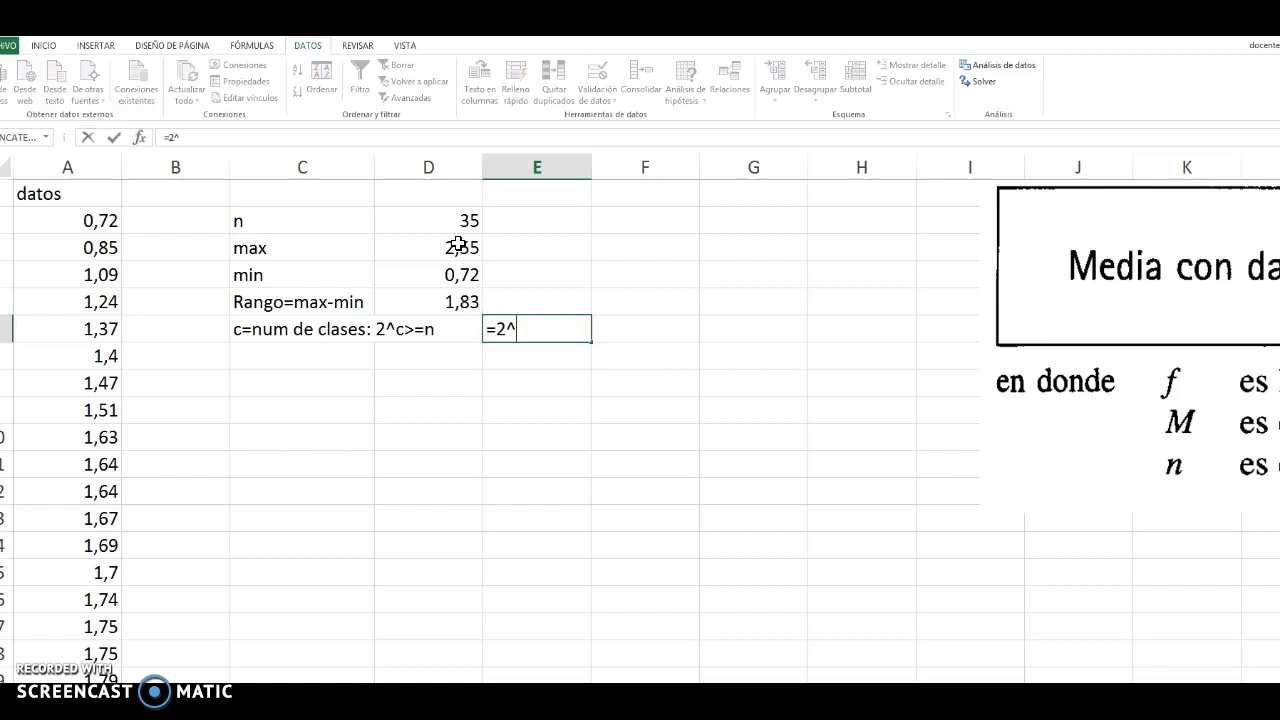
{"action": "type", "text": "2"}
{"action": "key", "text": "Return"}
{"action": "key", "text": "Up"}
{"action": "key", "text": "F2"}
{"action": "key", "text": "BackSpace"}
{"action": "type", "text": "3"}
{"action": "key", "text": "Return"}
{"action": "key", "text": "Up"}
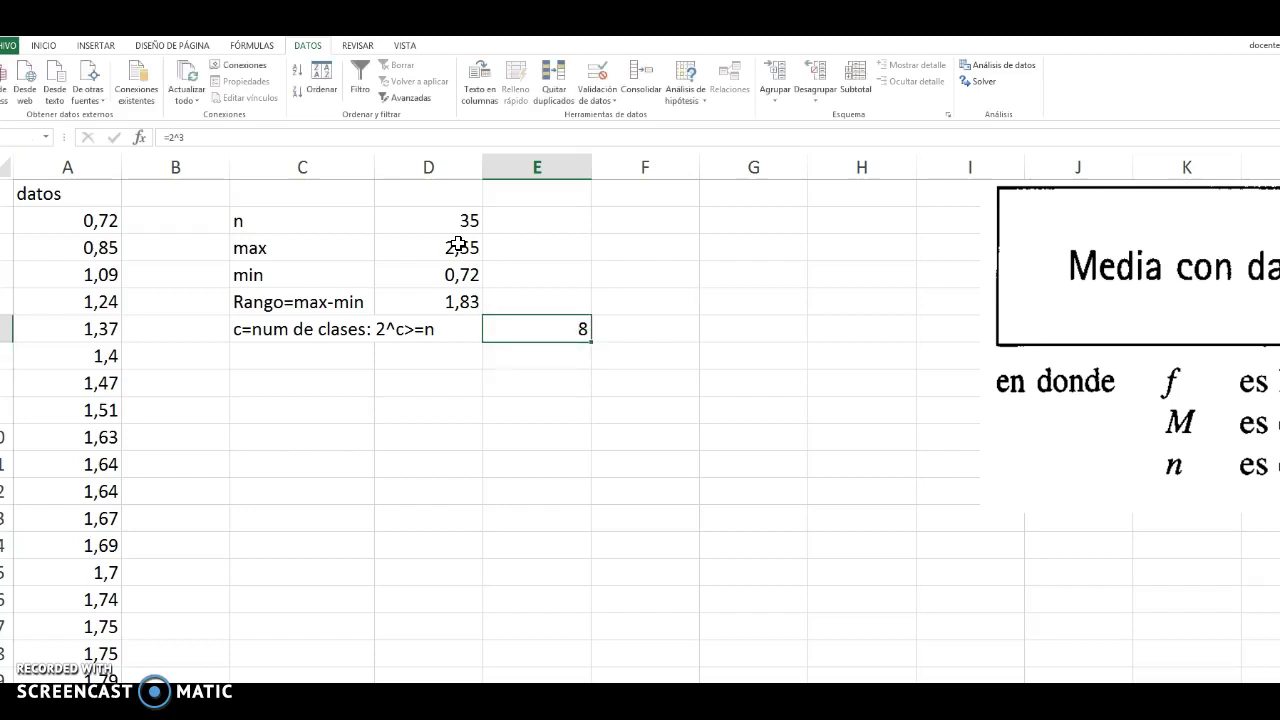
Continue testing larger exponents in E6, including the formula =2^4.
{"action": "key", "text": "F2"}
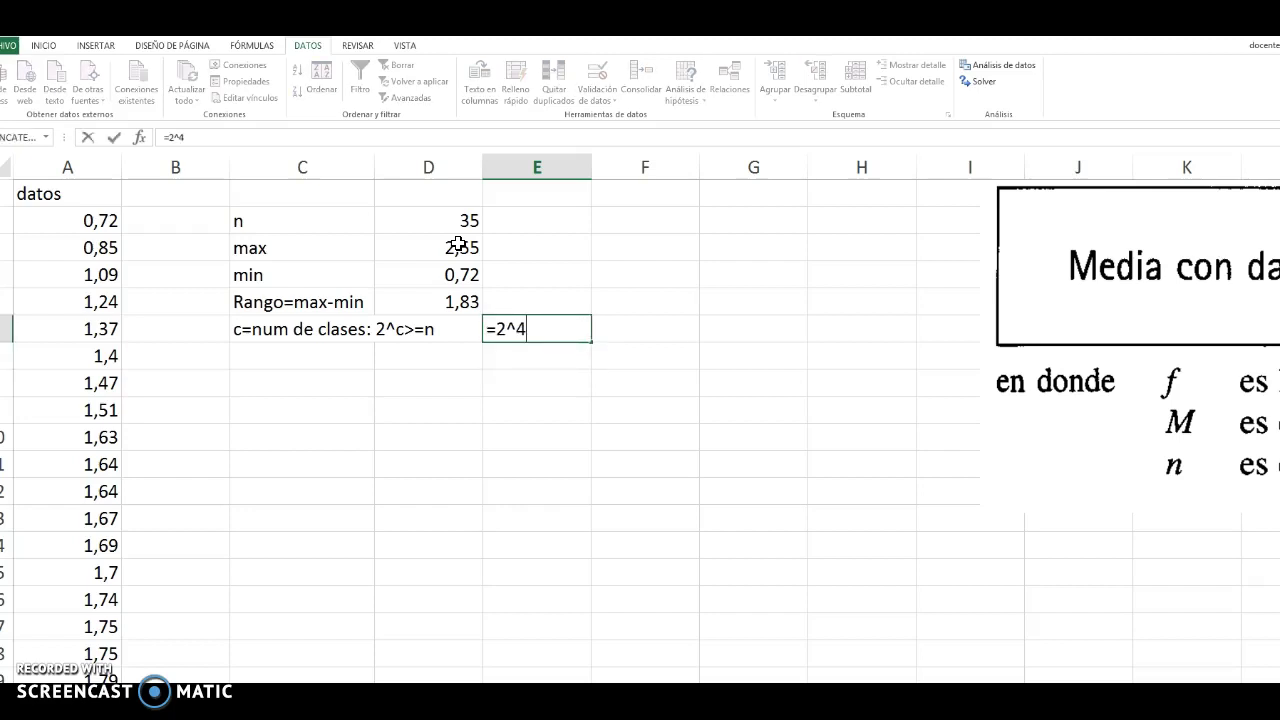
{"action": "key", "text": "Return"}
{"action": "key", "text": "Up"}
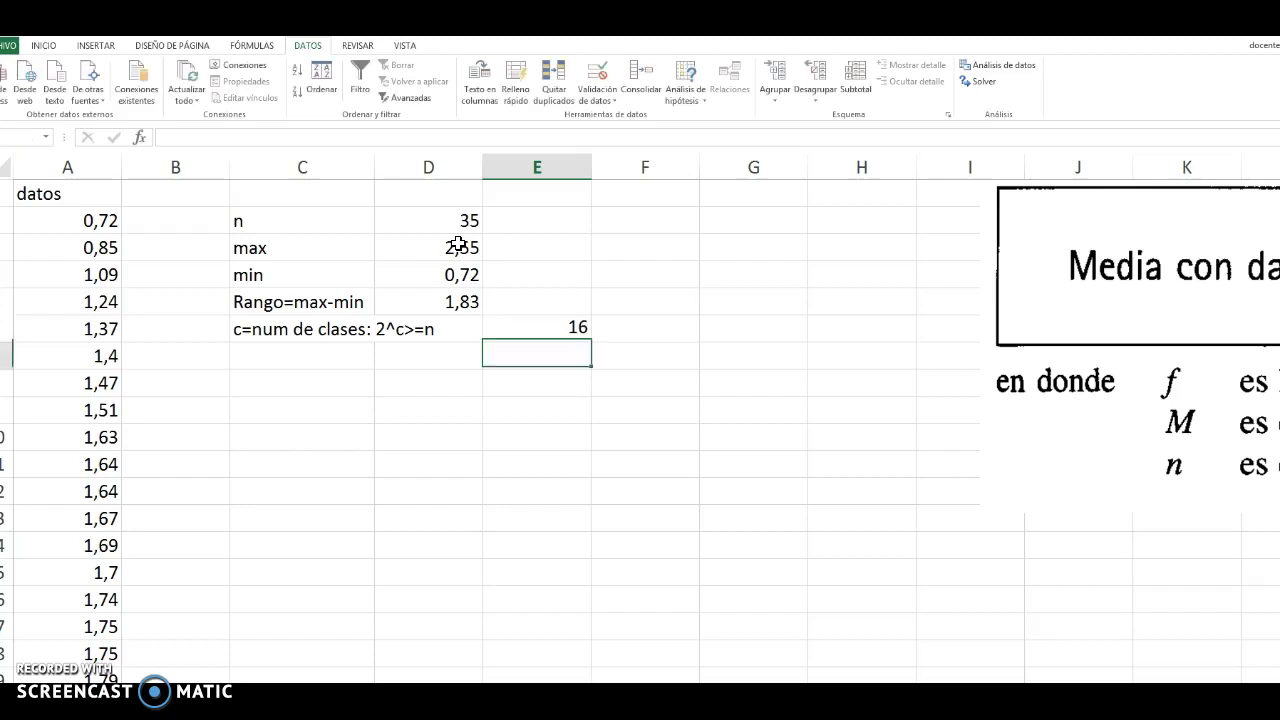
{"action": "key", "text": "F2"}
{"action": "key", "text": "BackSpace"}
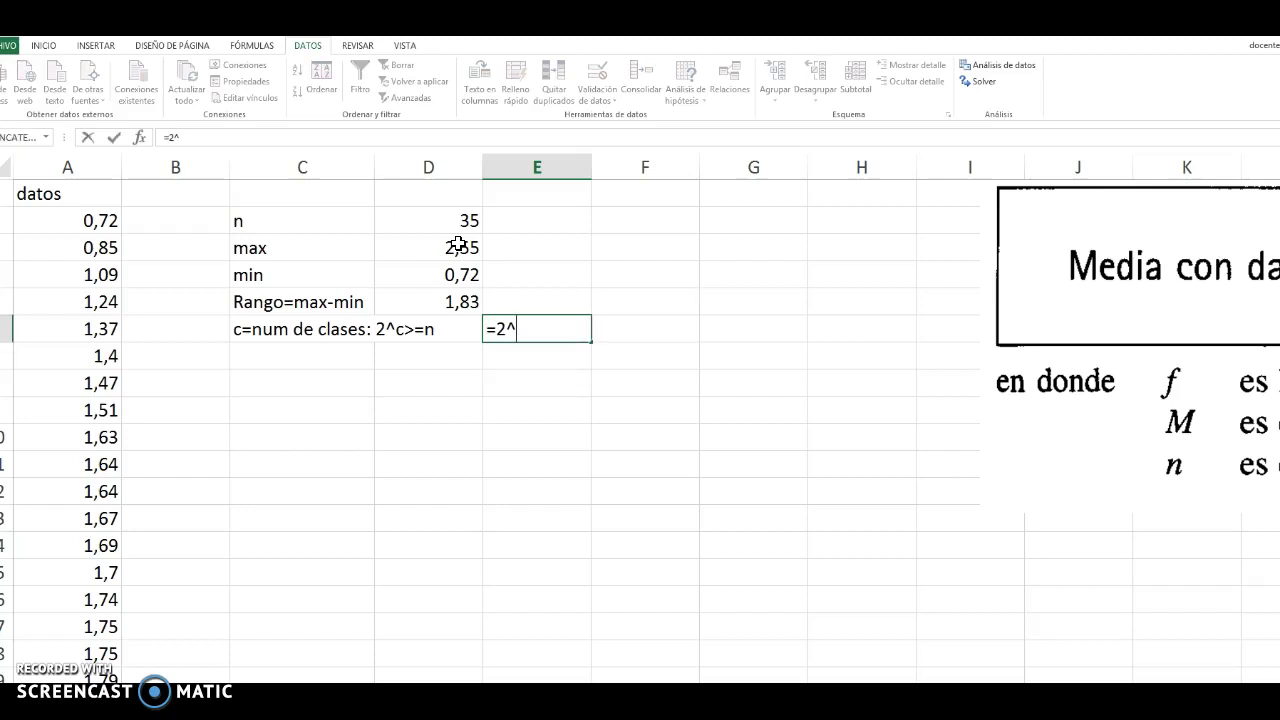
{"action": "key", "text": "Return"}
Set the class-count test formula in E6 to =2^6.
{"action": "key", "text": "Up"}
{"action": "key", "text": "F2"}
{"action": "key", "text": "BackSpace"}
{"action": "type", "text": "6"}
{"action": "key", "text": "Return"}
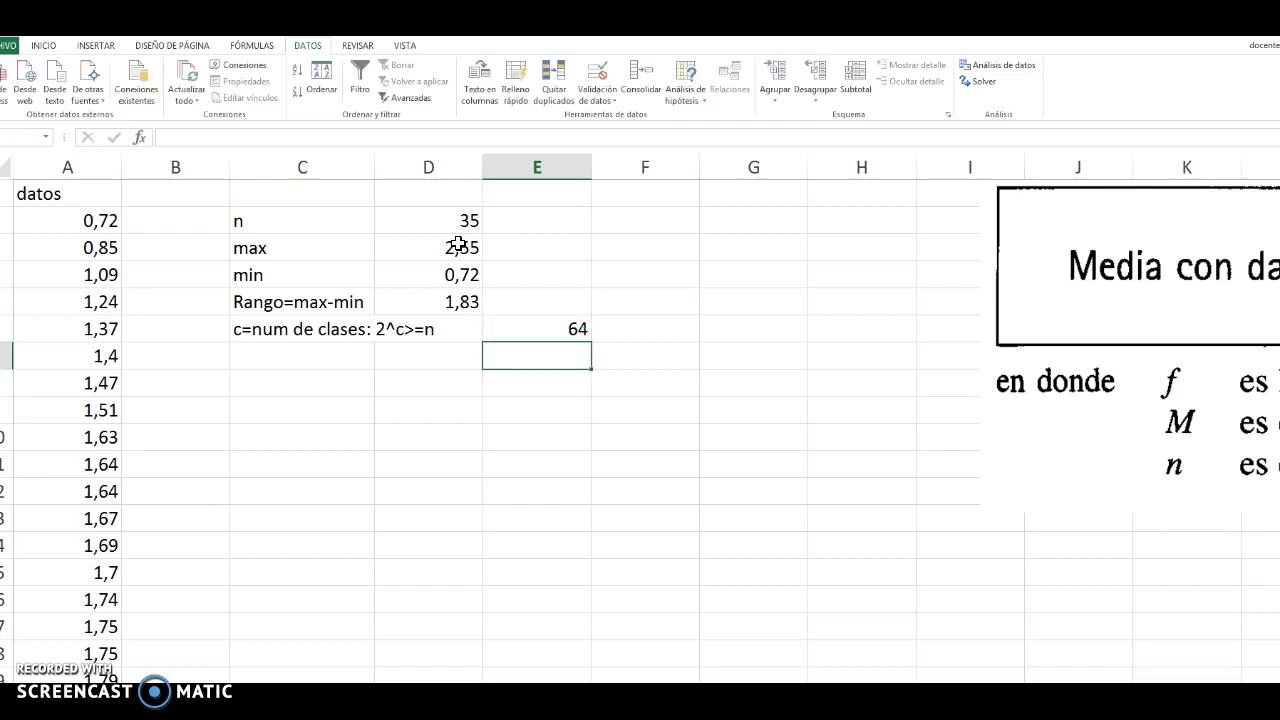
Add the label "c=" in C7 and enter 6 as the number of classes in D7.
{"action": "key", "text": "Up"}
{"action": "key", "text": "Left"}
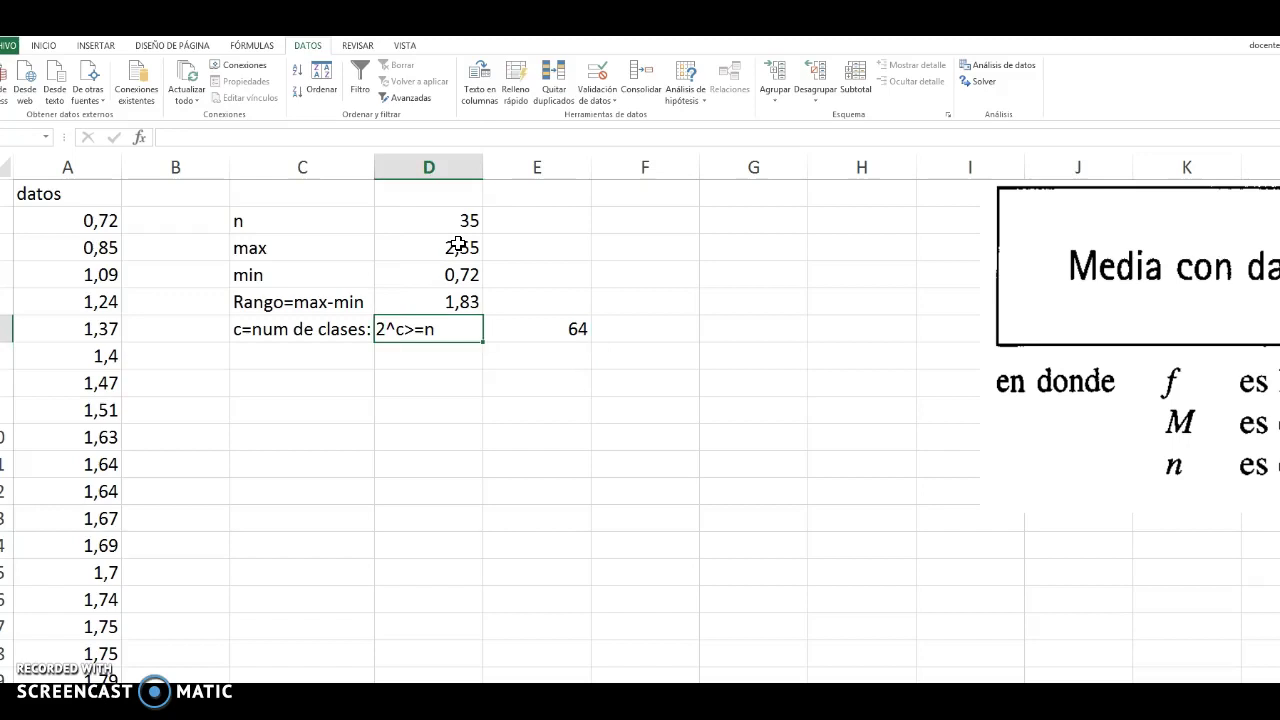
{"action": "key", "text": "BackSpace"}
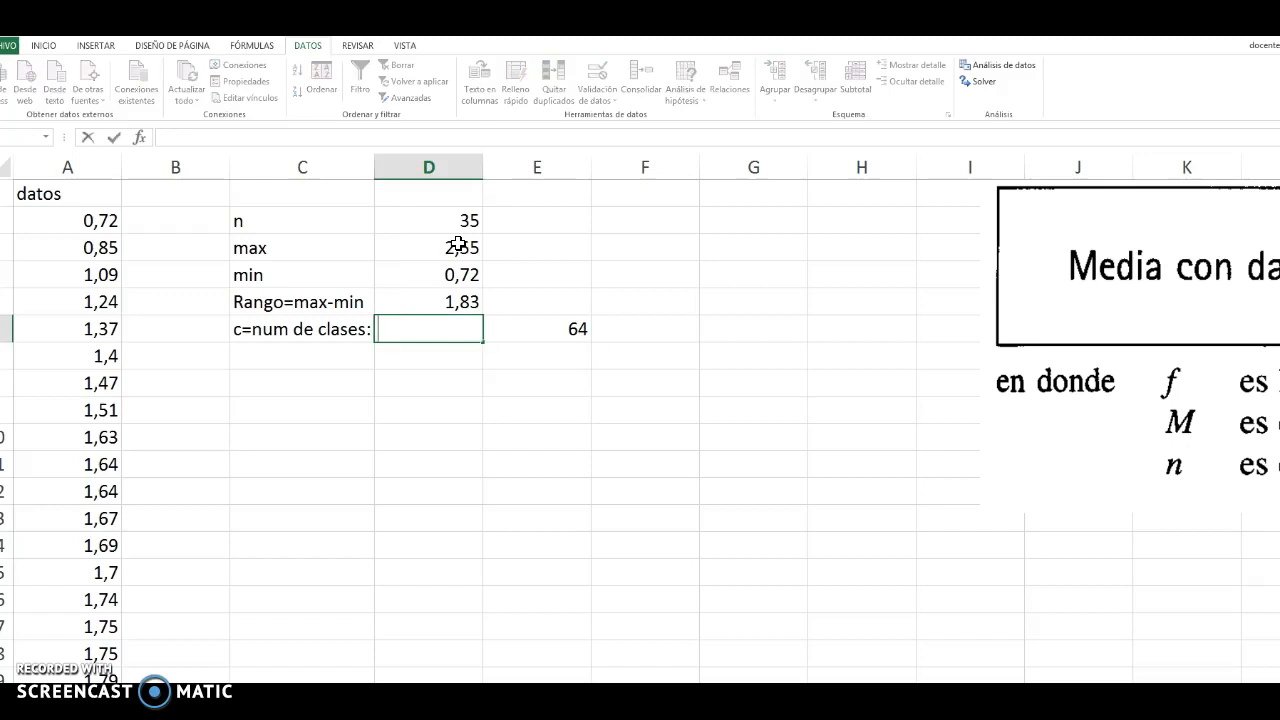
{"action": "key", "text": "Escape"}
{"action": "key", "text": "Left"}
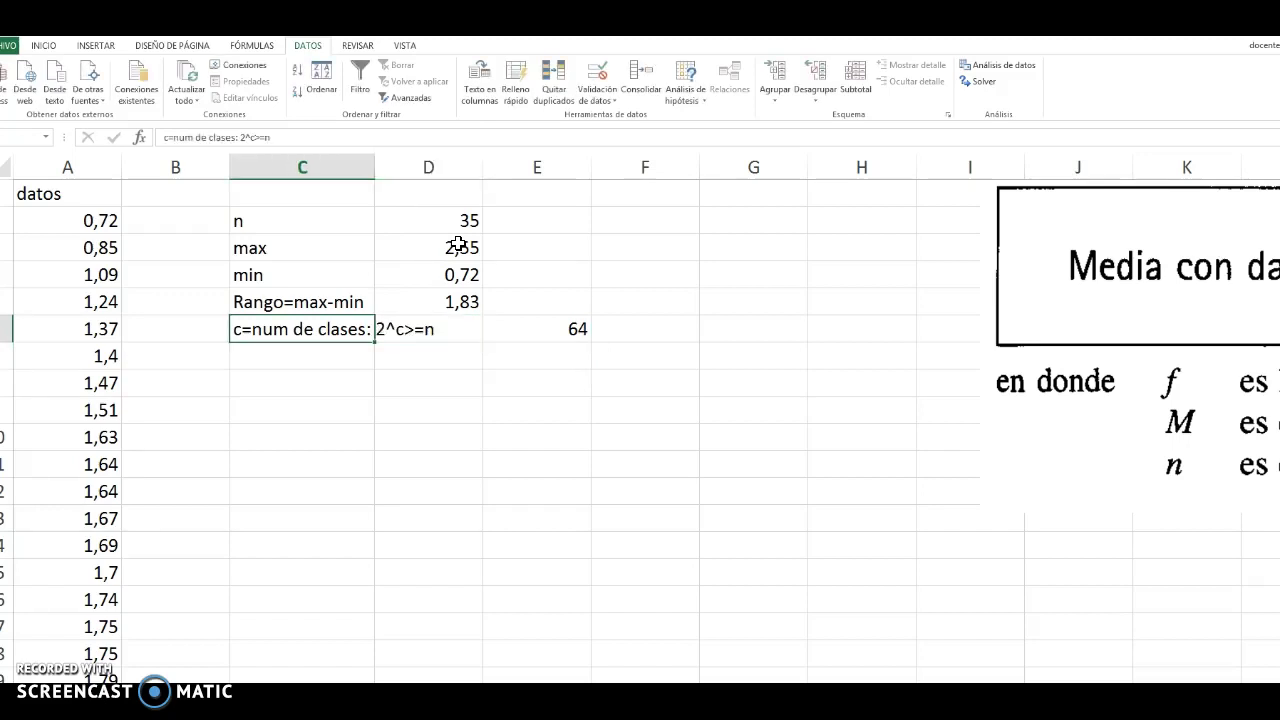
{"action": "key", "text": "Down"}
{"action": "type", "text": "c="}
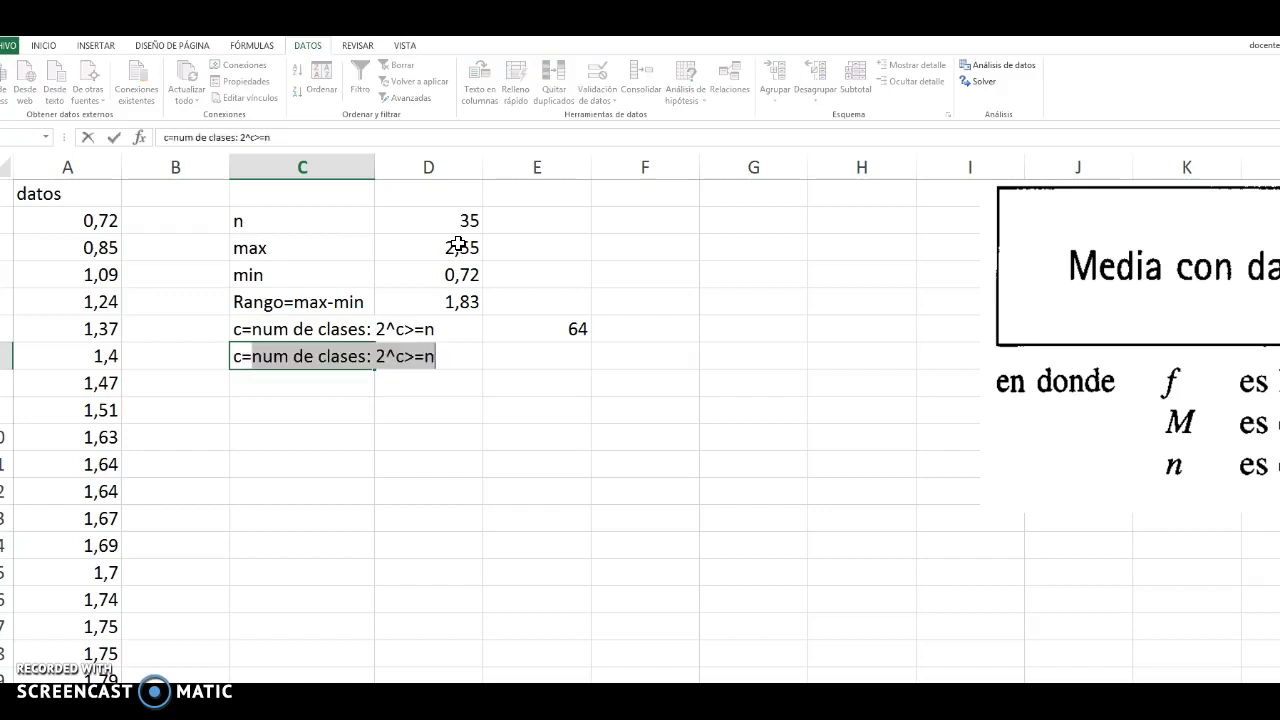
{"action": "key", "text": "Delete"}
{"action": "key", "text": "Tab"}
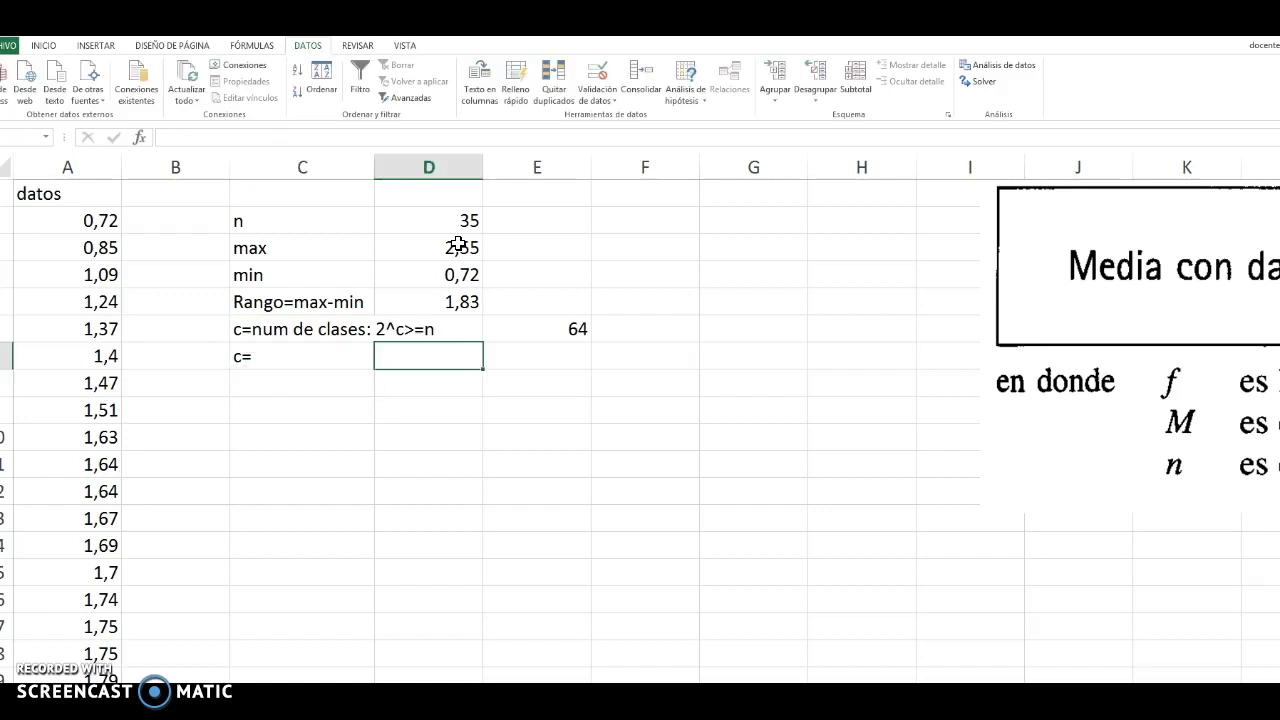
{"action": "type", "text": "6"}
{"action": "key", "text": "Down"}
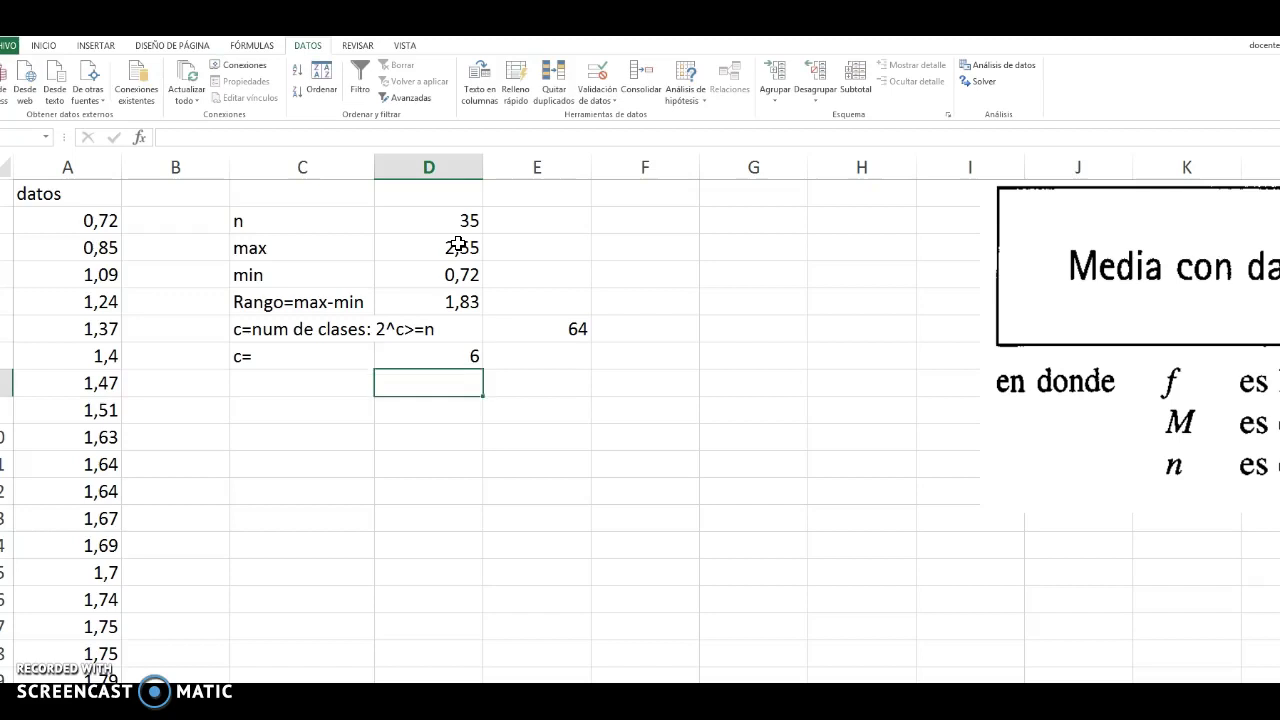
Add the class-width label "Ancho= Rango/c" in C8.
{"action": "key", "text": "Left"}
{"action": "type", "text": "Ancho="}
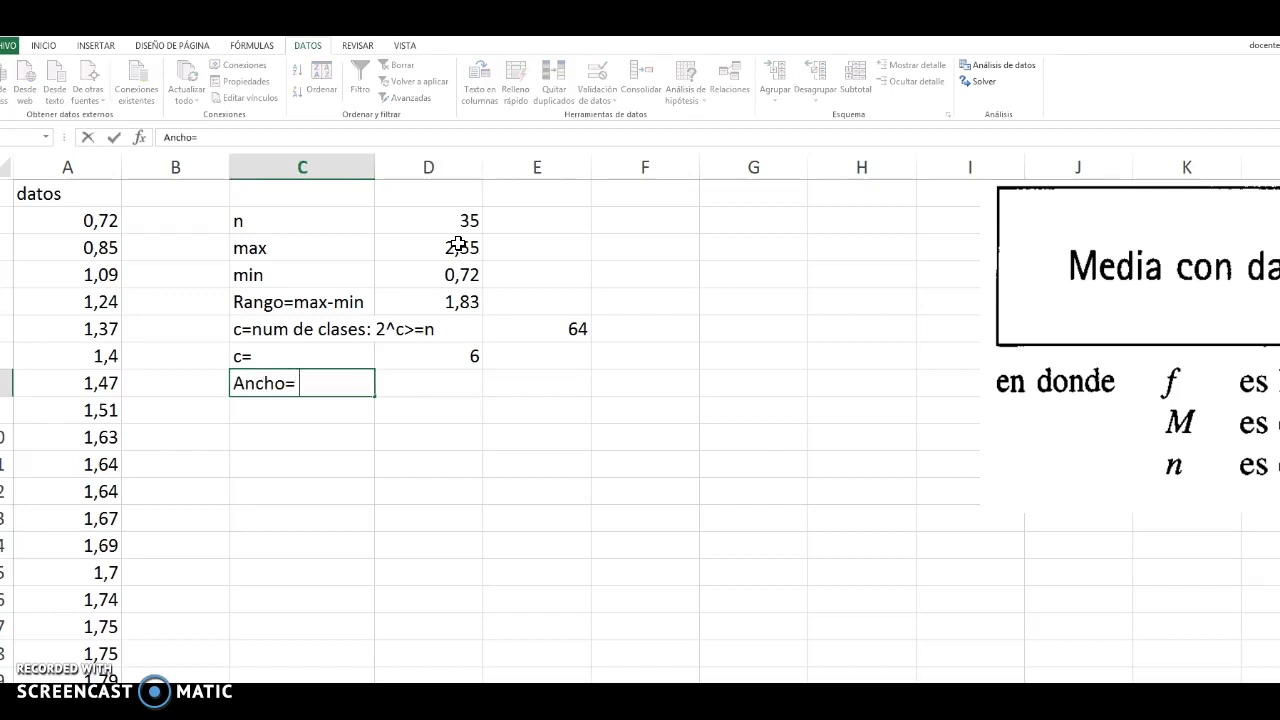
{"action": "type", "text": " Rango/c"}
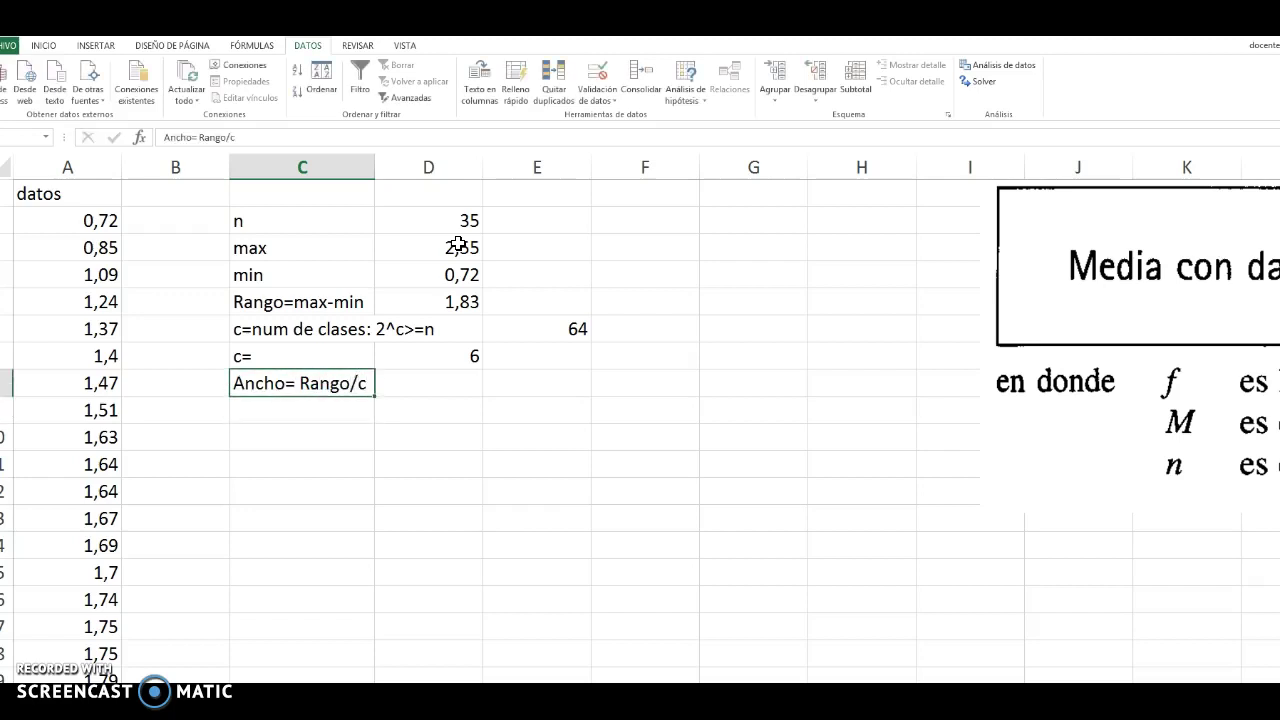
Calculate the class width in D8 with the formula +D5/D7.
{"action": "key", "text": "Tab"}
{"action": "type", "text": "+"}
{"action": "key", "text": "Up"}
{"action": "key", "text": "Up"}
{"action": "key", "text": "Up"}
{"action": "type", "text": "/"}
{"action": "key", "text": "Up"}
{"action": "key", "text": "Return"}
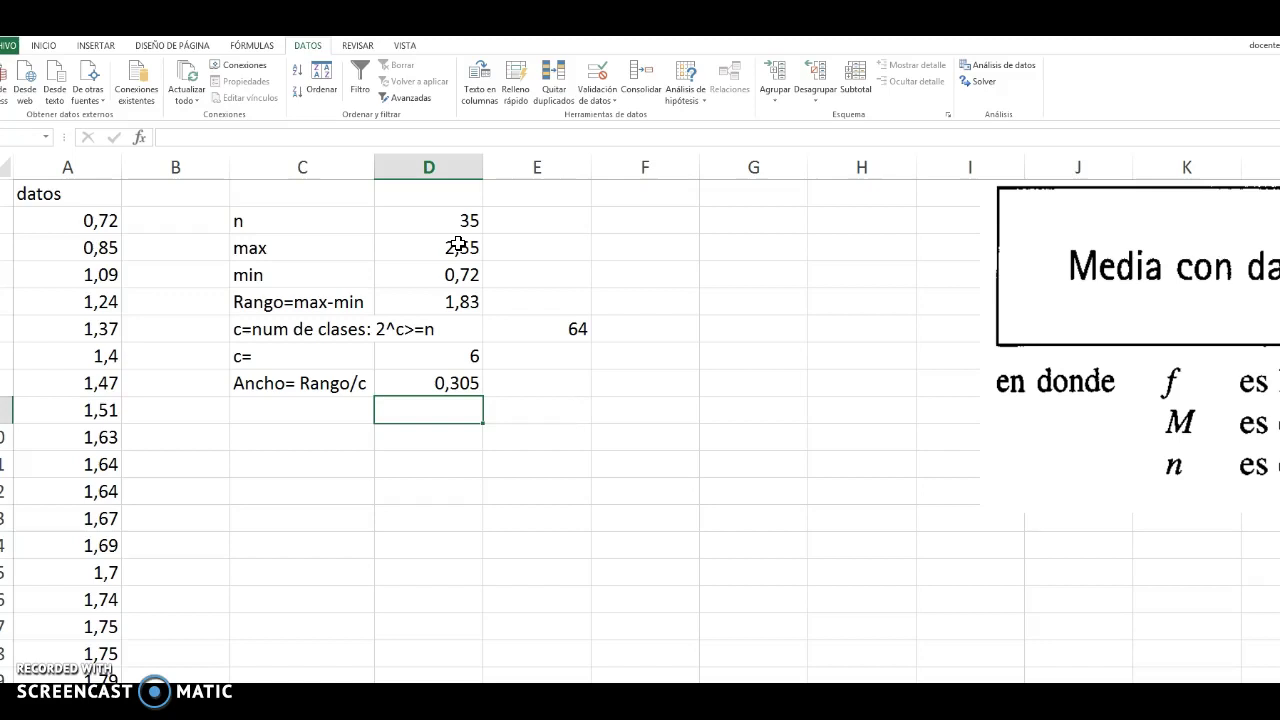
Add the heading "clases" in C10 and enter 0,72 below it as the first lower class limit.
{"action": "key", "text": "Down"}
{"action": "key", "text": "Left"}
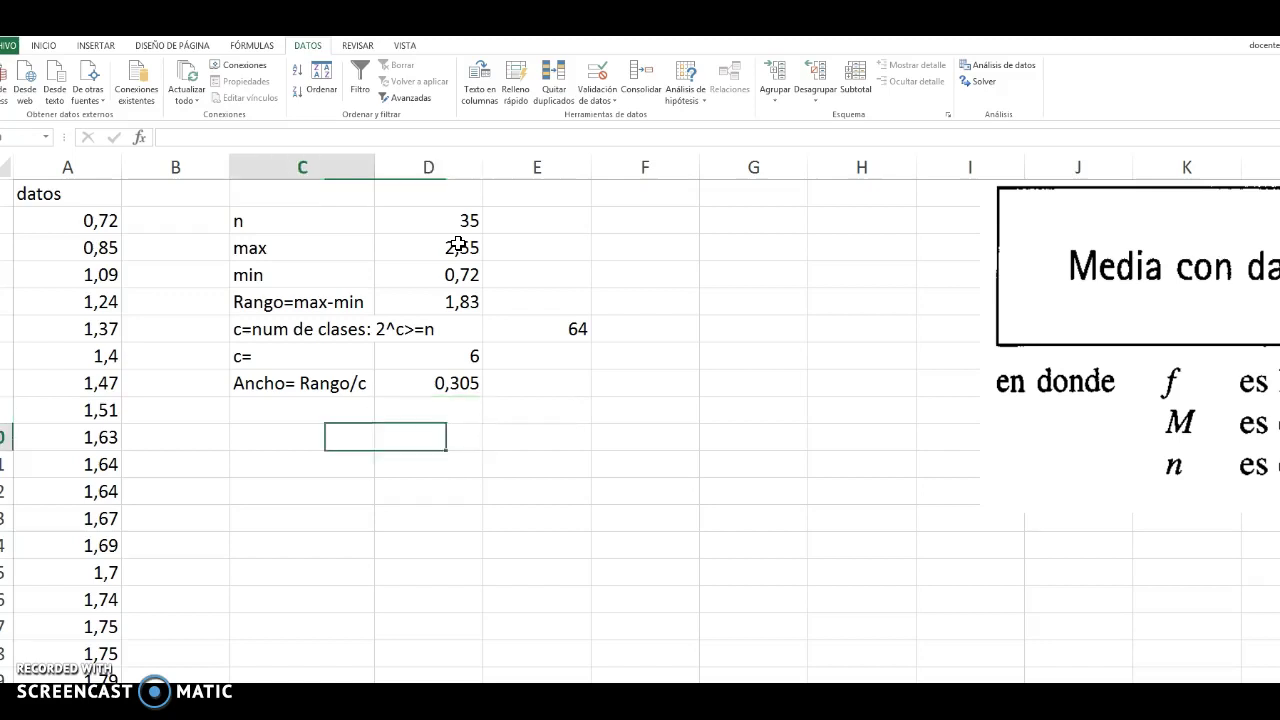
{"action": "type", "text": "clases"}
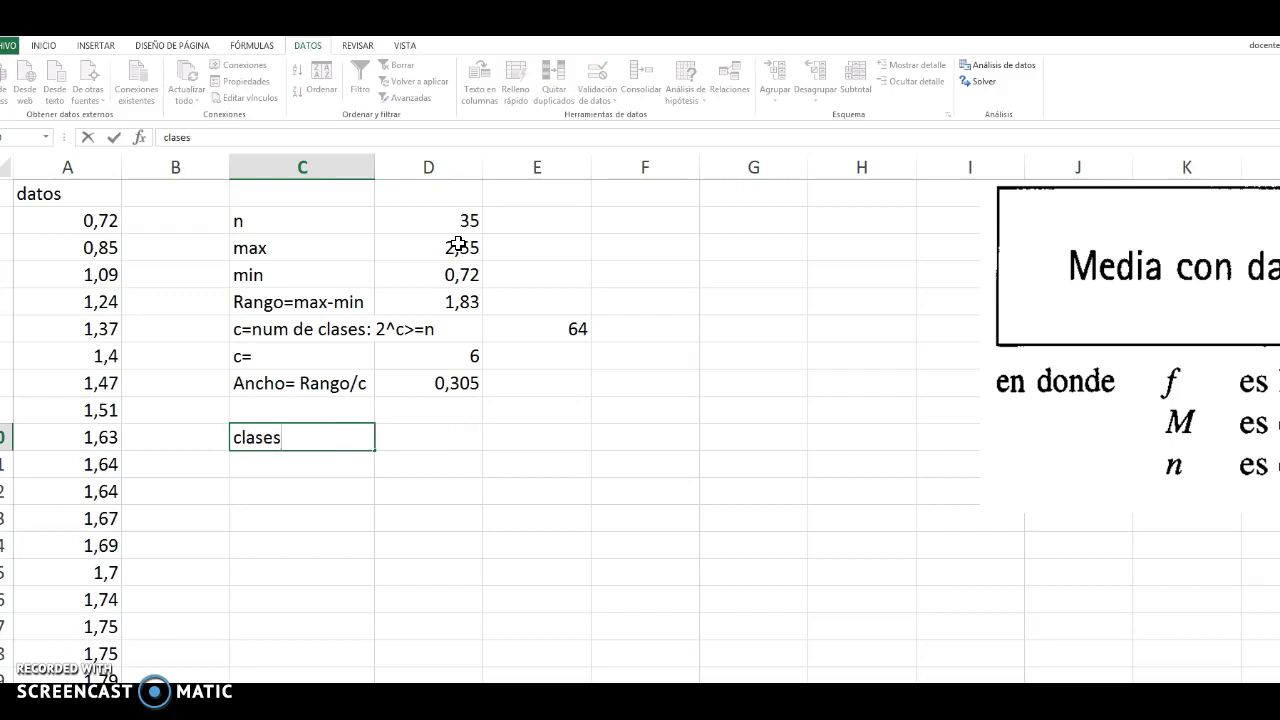
{"action": "key", "text": "Return"}
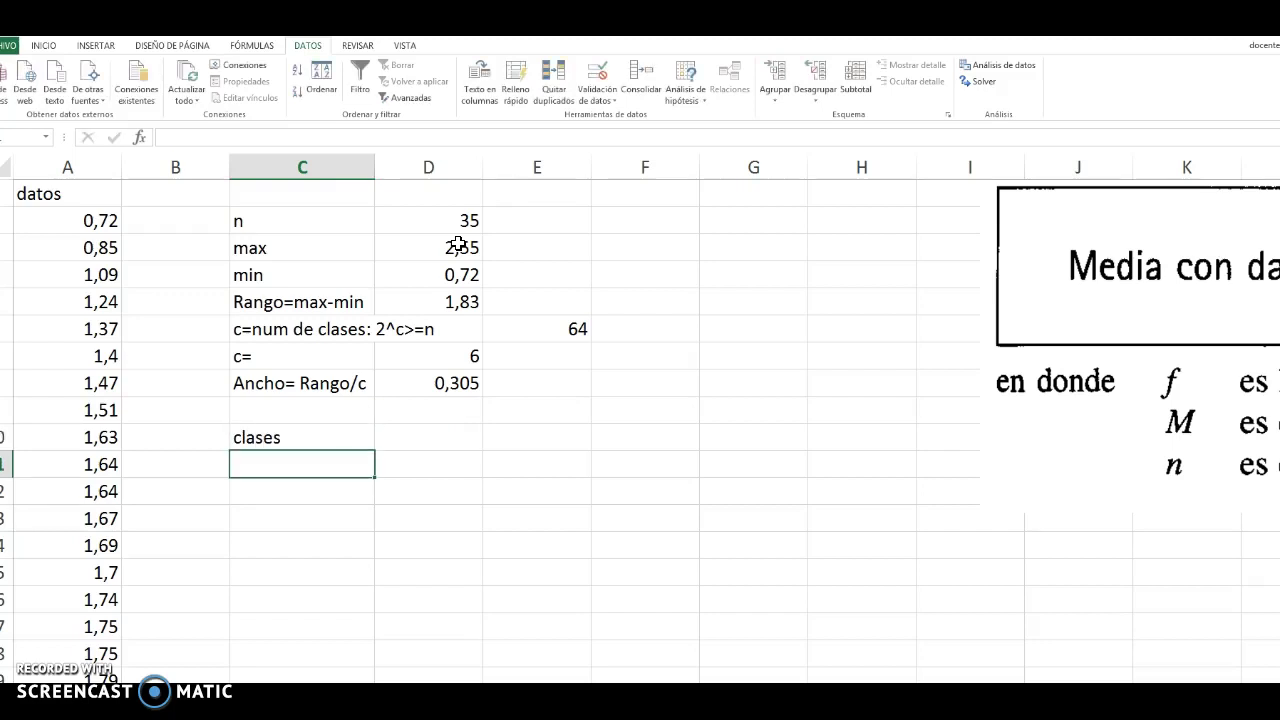
{"action": "type", "text": ",72"}
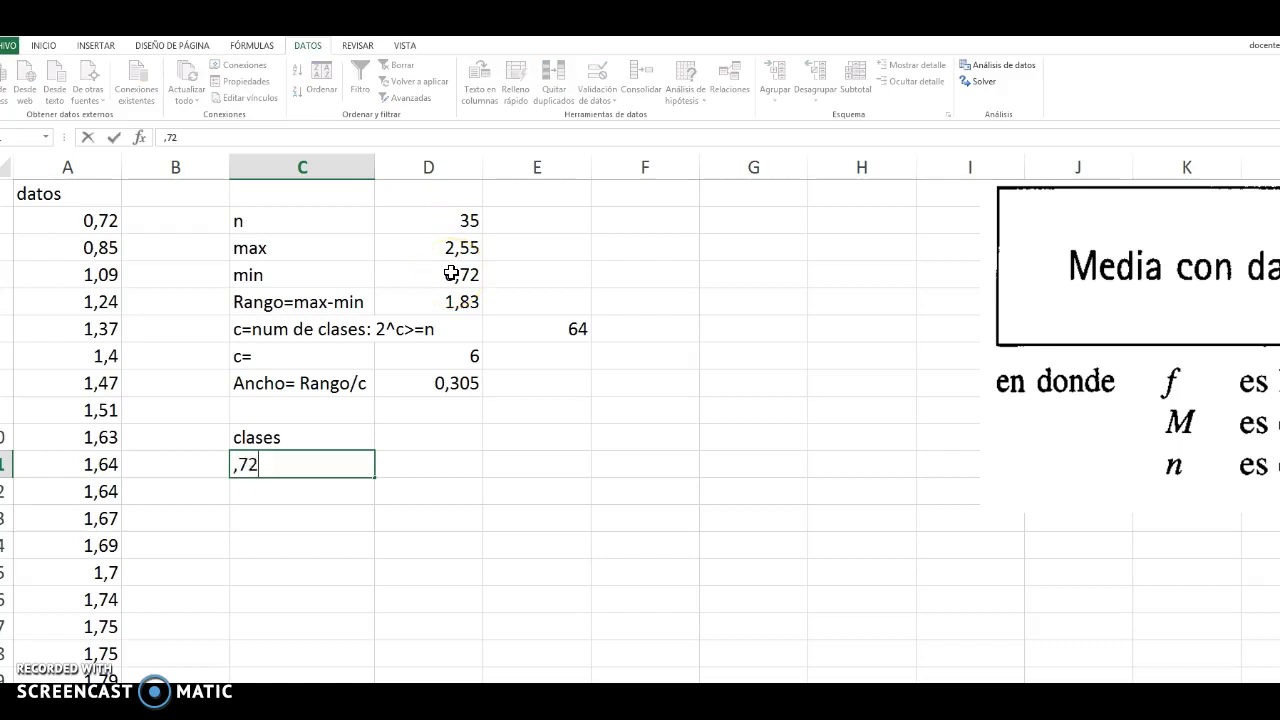
{"action": "key", "text": "Return"}
{"action": "key", "text": "Up"}
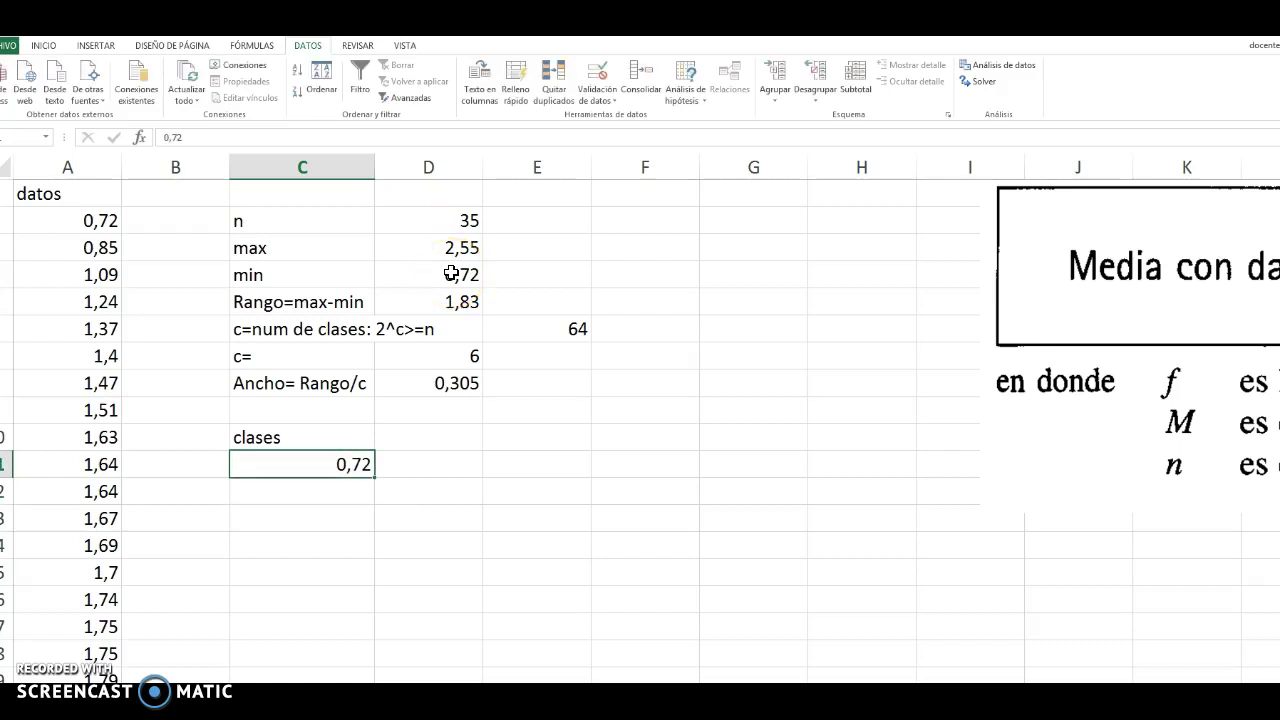
Calculate the first upper class limit in D11 with the formula +C11+D8.
{"action": "key", "text": "Right"}
{"action": "type", "text": "+"}
{"action": "key", "text": "Left"}
{"action": "type", "text": "+"}
{"action": "key", "text": "Up"}
{"action": "key", "text": "Up"}
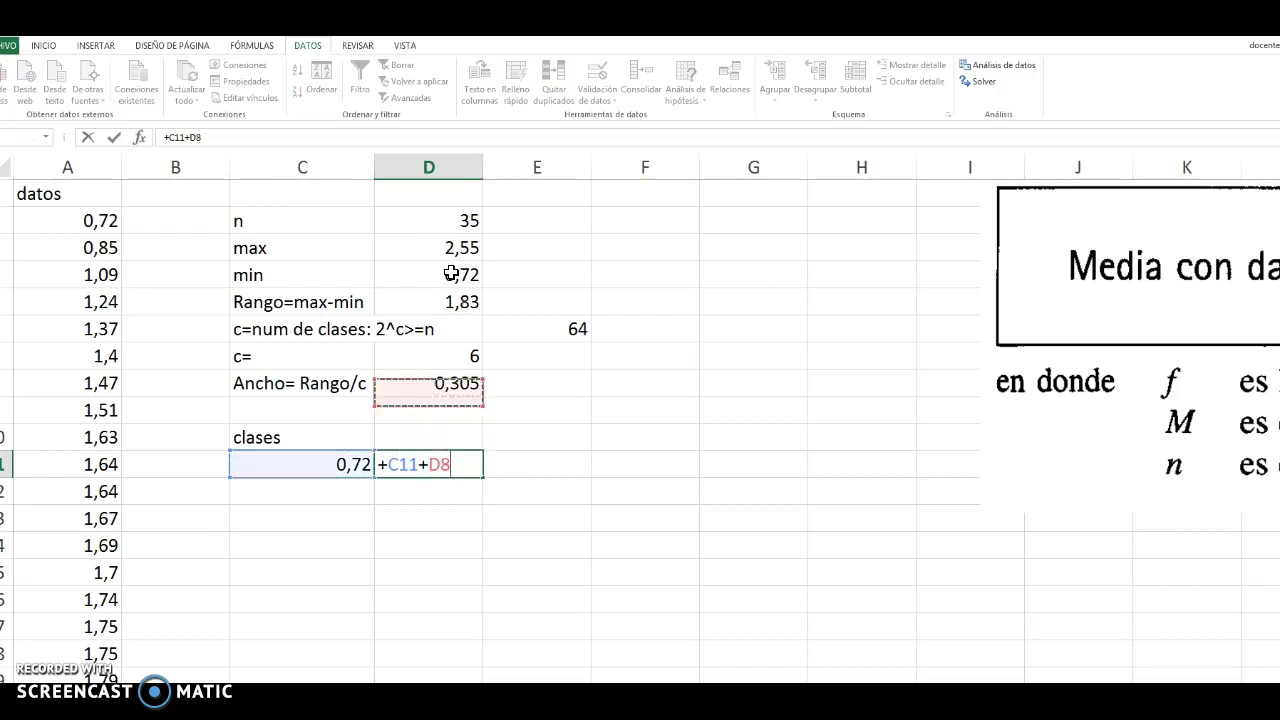
{"action": "key", "text": "Return"}
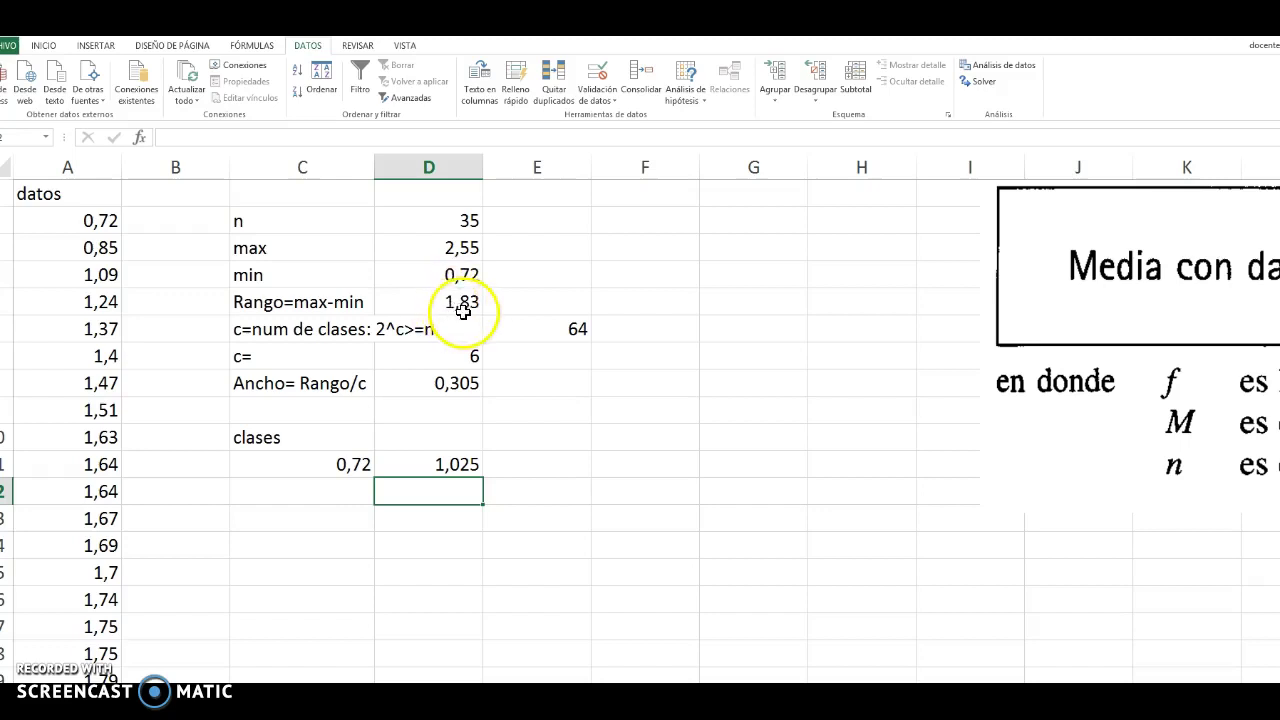
Set the second lower class limit in C12 equal to the first upper limit with +D11.
{"action": "left_click", "coordinate": [463, 303]}
{"action": "left_click", "coordinate": [449, 250]}
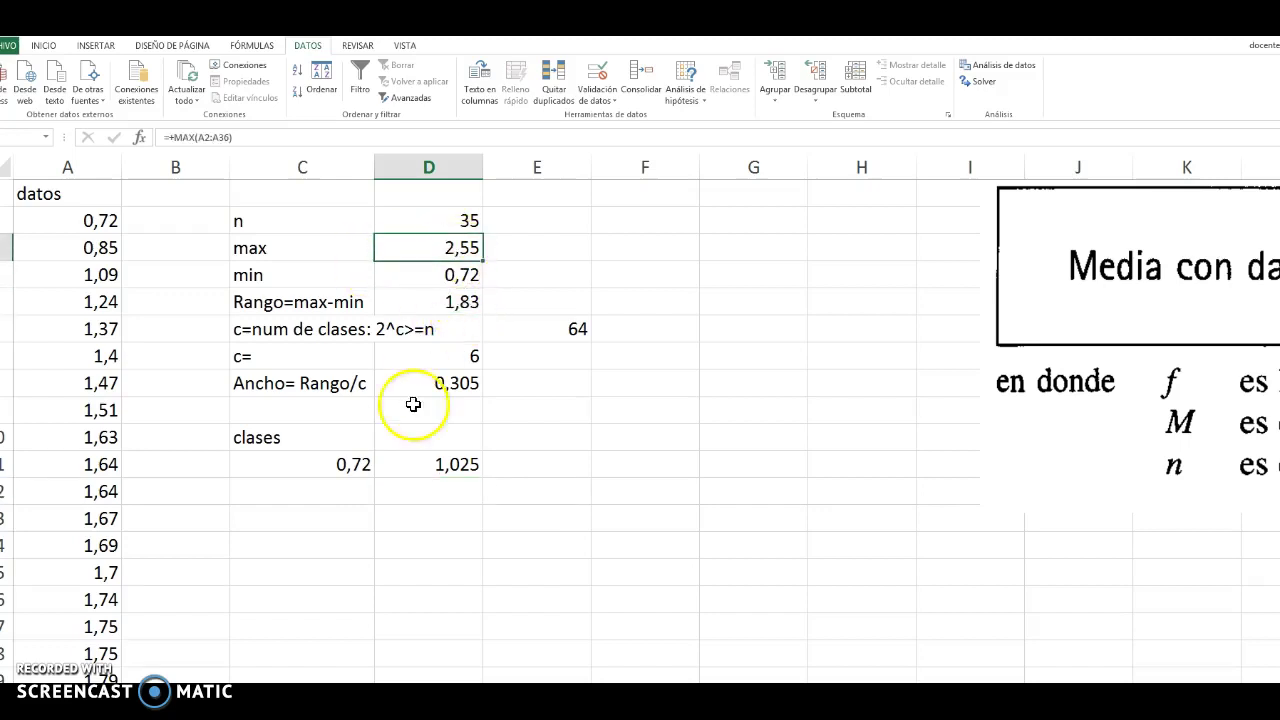
{"action": "left_click", "coordinate": [351, 493]}
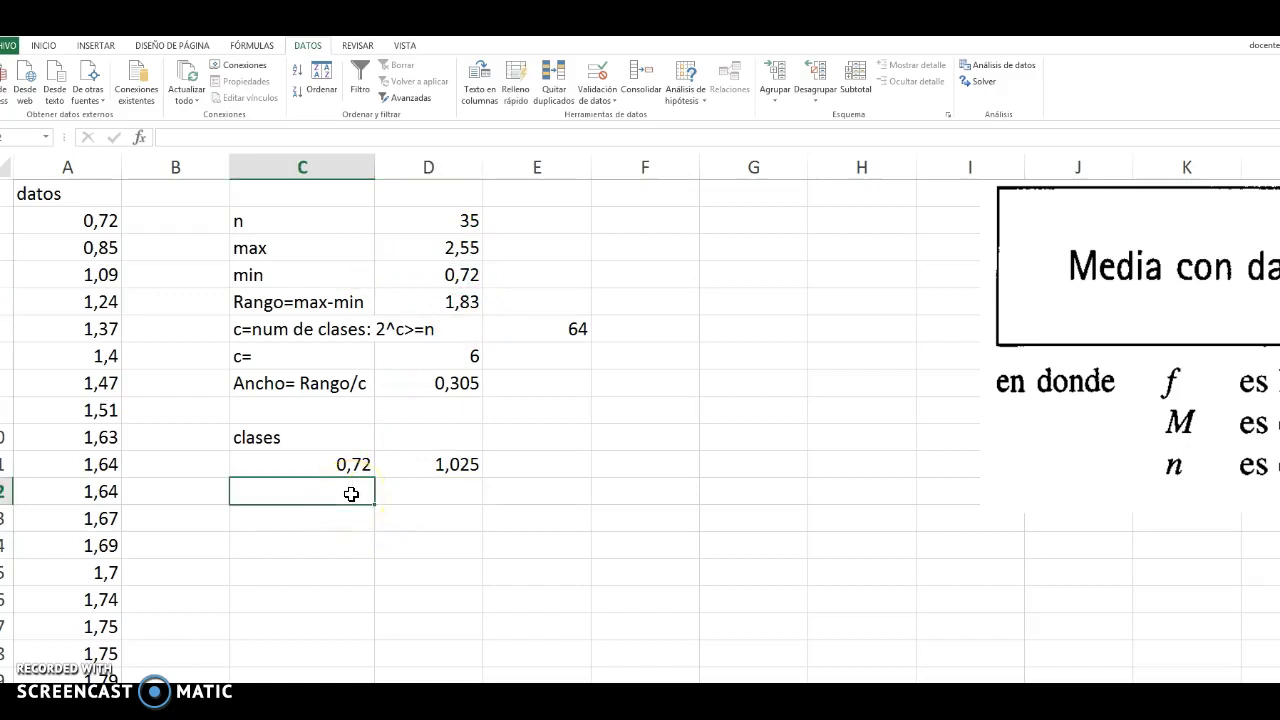
{"action": "type", "text": "+"}
{"action": "key", "text": "Up"}
{"action": "key", "text": "Right"}
{"action": "key", "text": "Return"}
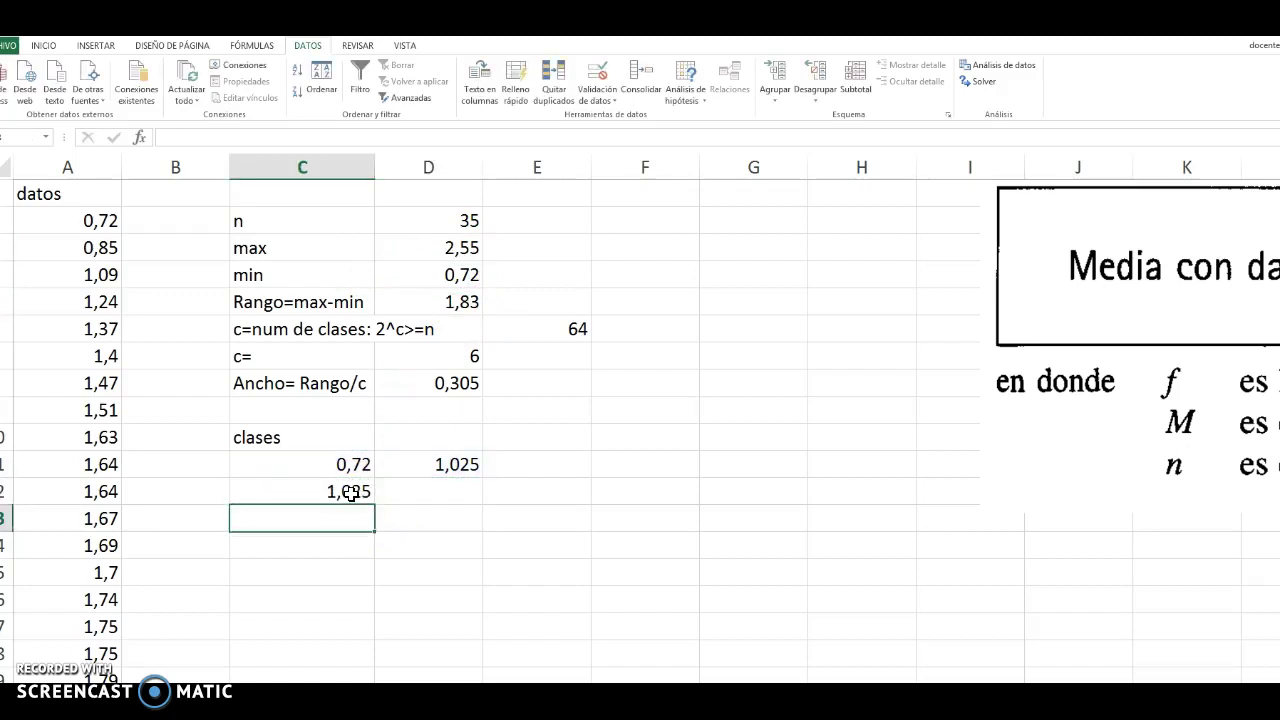
Calculate the second upper class limit in D12 with the formula +C12+D8.
{"action": "key", "text": "Up"}
{"action": "key", "text": "Right"}
{"action": "type", "text": "+"}
{"action": "key", "text": "Left"}
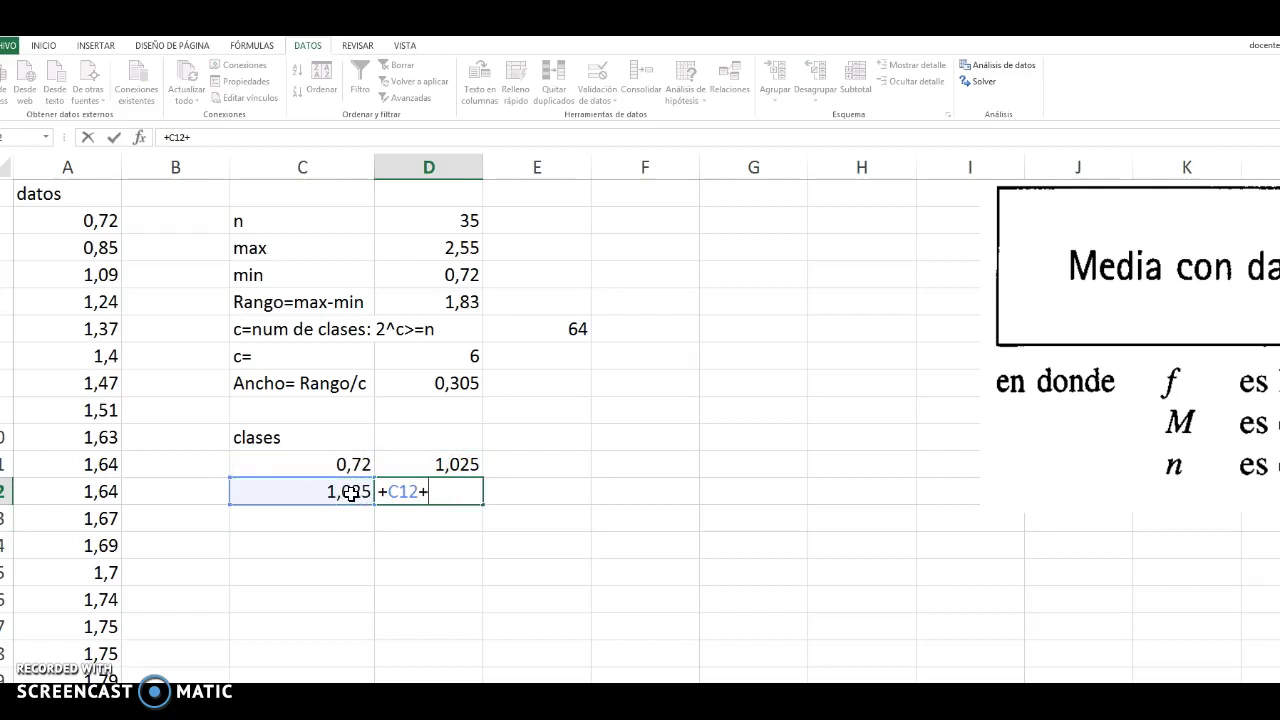
{"action": "type", "text": "+"}
{"action": "left_click", "coordinate": [444, 383]}
{"action": "key", "text": "Return"}
Set the third lower class limit in C13 equal to the second upper limit with +D12.
{"action": "key", "text": "Left"}
{"action": "type", "text": "+"}
{"action": "key", "text": "Up"}
{"action": "key", "text": "Right"}
{"action": "key", "text": "Return"}
Calculate the third upper class limit in D13 with the formula +C13+D8.
{"action": "key", "text": "Up"}
{"action": "key", "text": "Right"}
{"action": "type", "text": "+"}
{"action": "key", "text": "Left"}
{"action": "type", "text": "+"}
{"action": "key", "text": "Up"}
{"action": "key", "text": "Up"}
{"action": "key", "text": "Up"}
{"action": "key", "text": "Up"}
{"action": "key", "text": "Up"}
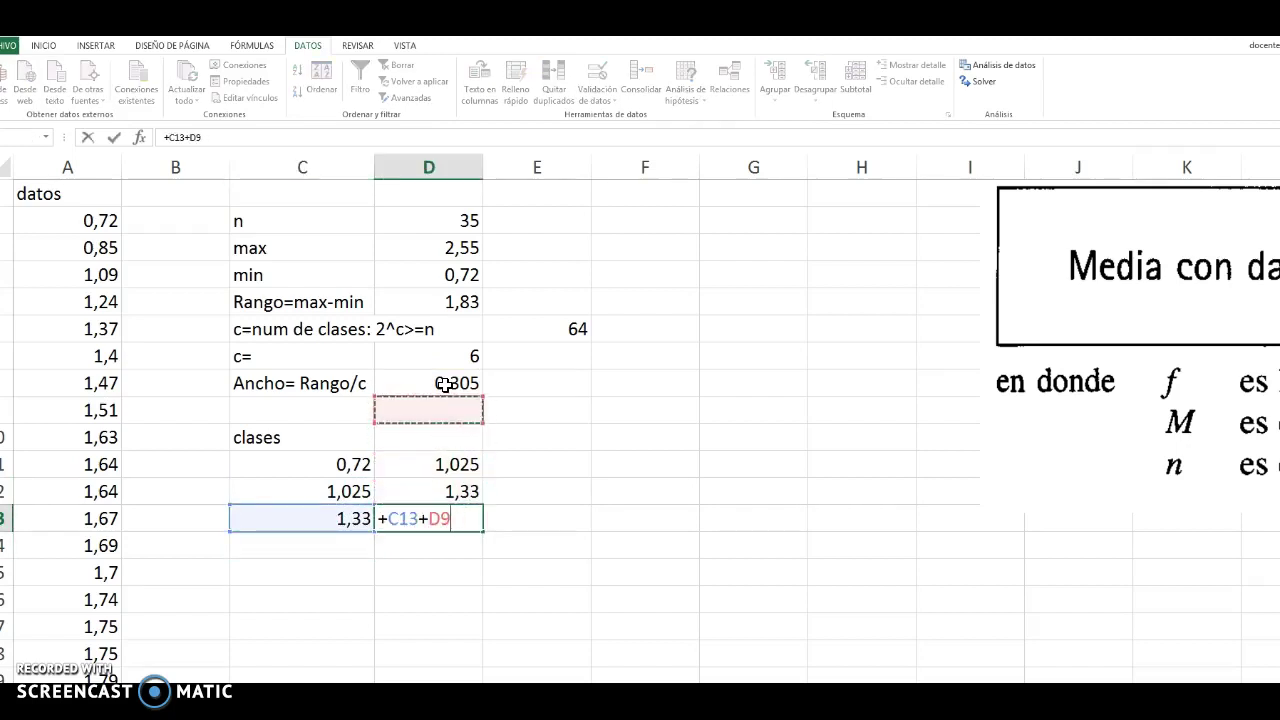
{"action": "key", "text": "Return"}
Check the upper limits against the maximum and set the fourth lower class limit in C14 to +D13.
{"action": "left_click", "coordinate": [433, 468]}
{"action": "left_click", "coordinate": [437, 491]}
{"action": "left_click", "coordinate": [430, 521]}
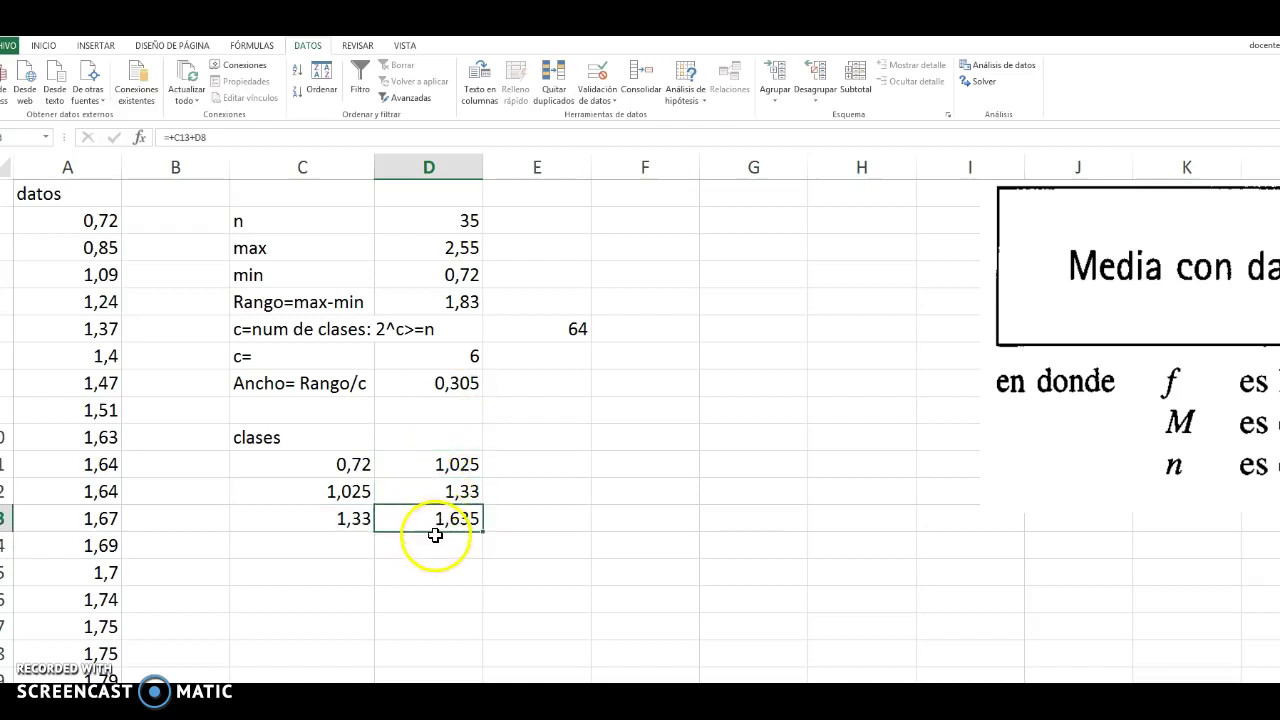
{"action": "left_click", "coordinate": [366, 545]}
{"action": "left_click", "coordinate": [463, 254]}
{"action": "left_click", "coordinate": [341, 541]}
{"action": "type", "text": "=+"}
{"action": "key", "text": "Up"}
{"action": "key", "text": "Right"}
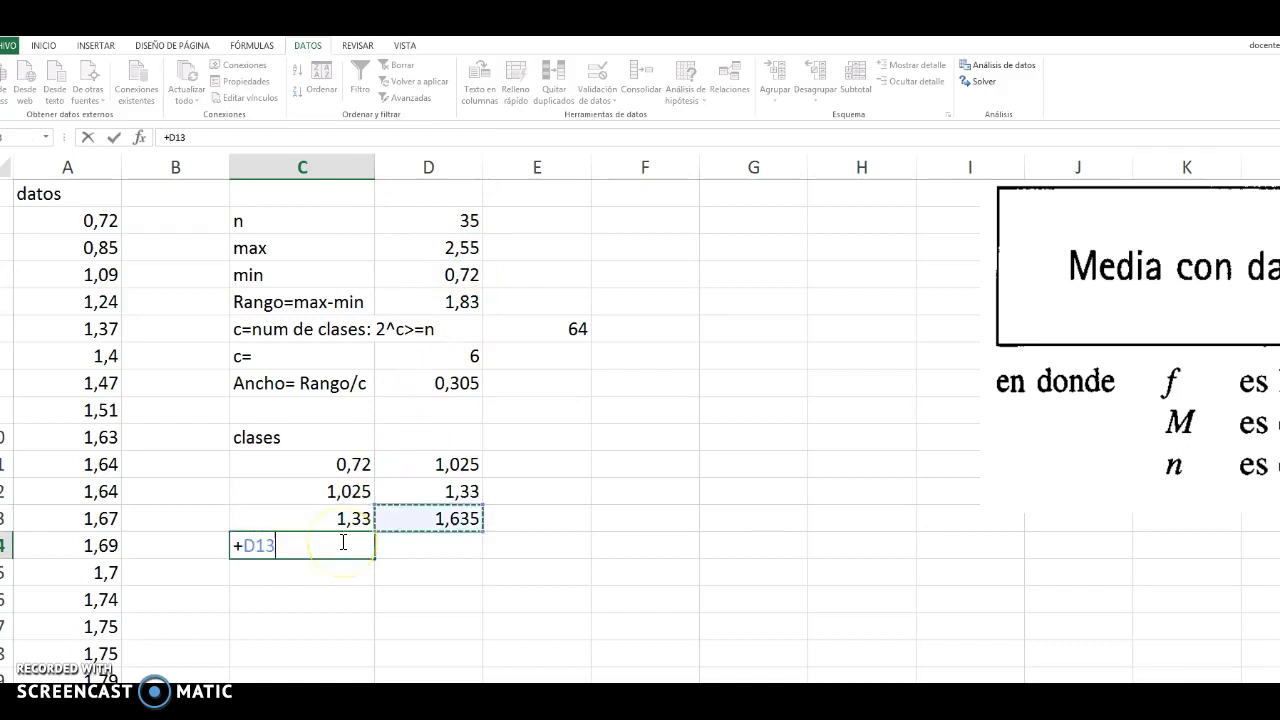
{"action": "key", "text": "Return"}
Calculate the fourth upper class limit in D14 with the formula +C14+D8.
{"action": "key", "text": "Up"}
{"action": "key", "text": "Right"}
{"action": "type", "text": "+"}
{"action": "key", "text": "Left"}
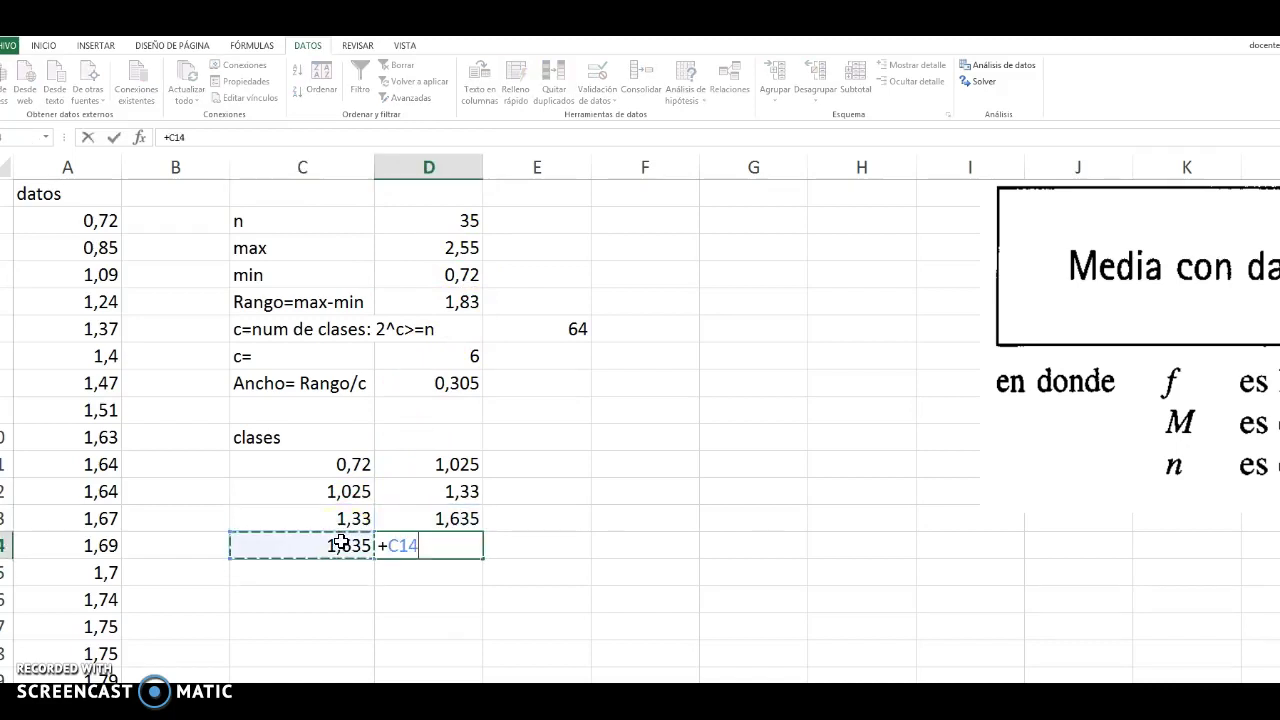
{"action": "type", "text": "+"}
{"action": "key", "text": "Up"}
{"action": "key", "text": "Up"}
{"action": "key", "text": "Up"}
{"action": "key", "text": "Up"}
{"action": "key", "text": "Up"}
{"action": "key", "text": "Up"}
{"action": "key", "text": "Up"}
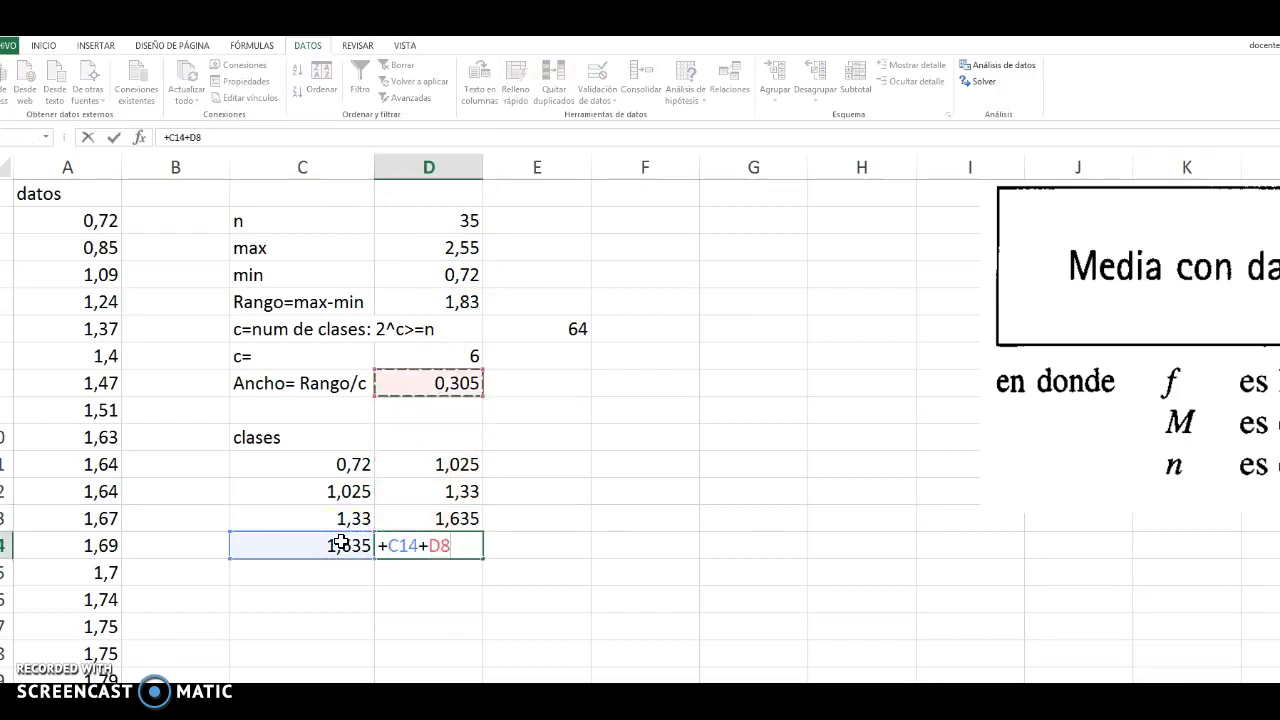
{"action": "key", "text": "Return"}
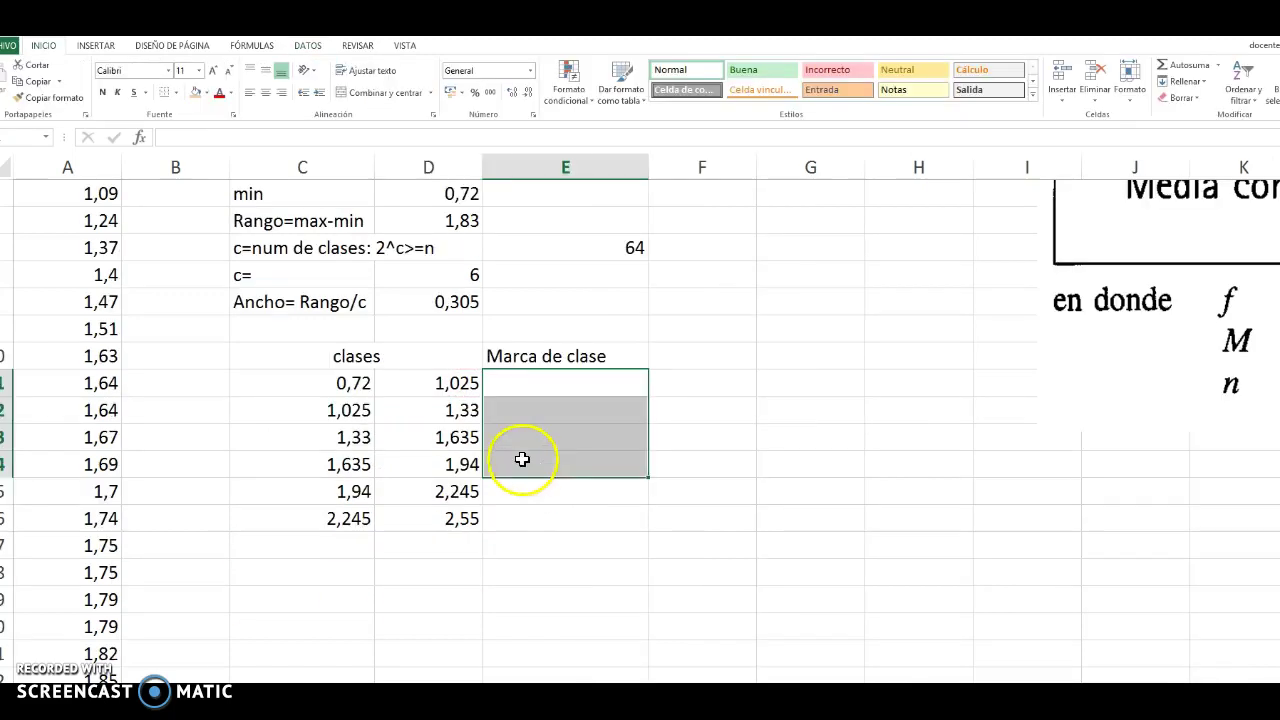
Calculate the first class mark in E11 as the average of the class limits in C11 and D11.
{"action": "left_click", "coordinate": [565, 381]}
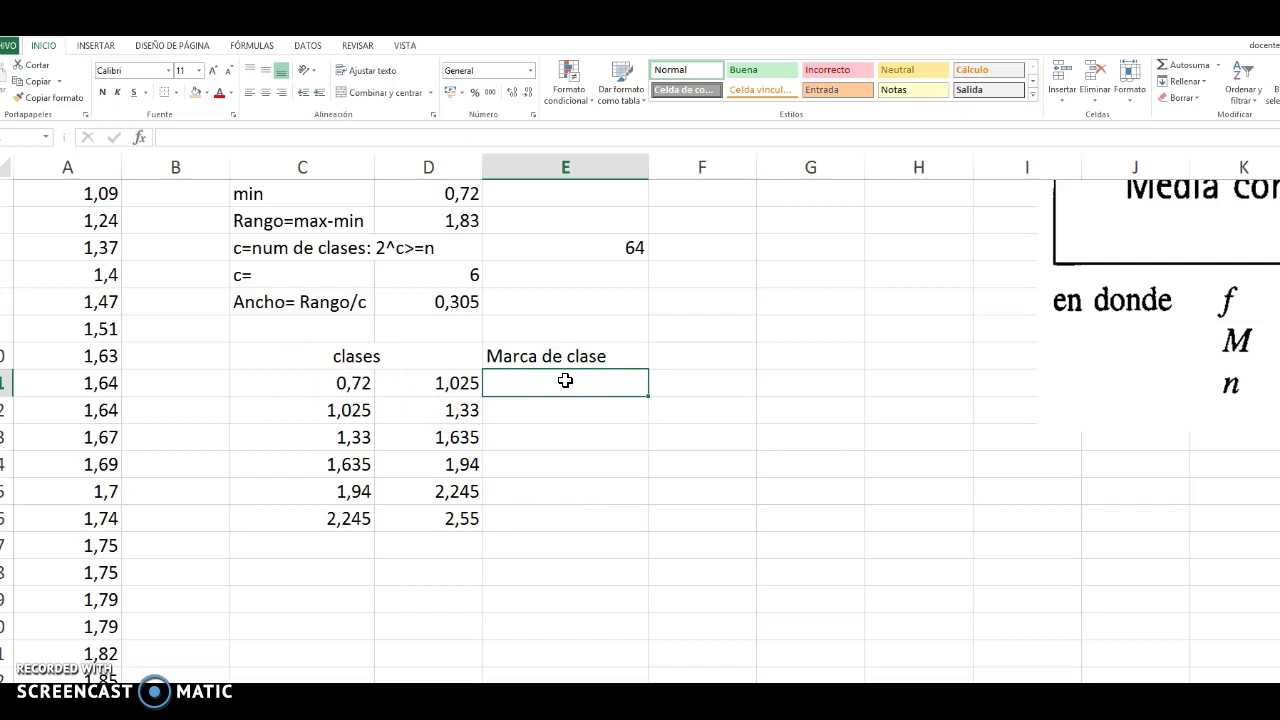
{"action": "left_click_drag", "start_coordinate": [357, 383], "coordinate": [390, 383]}
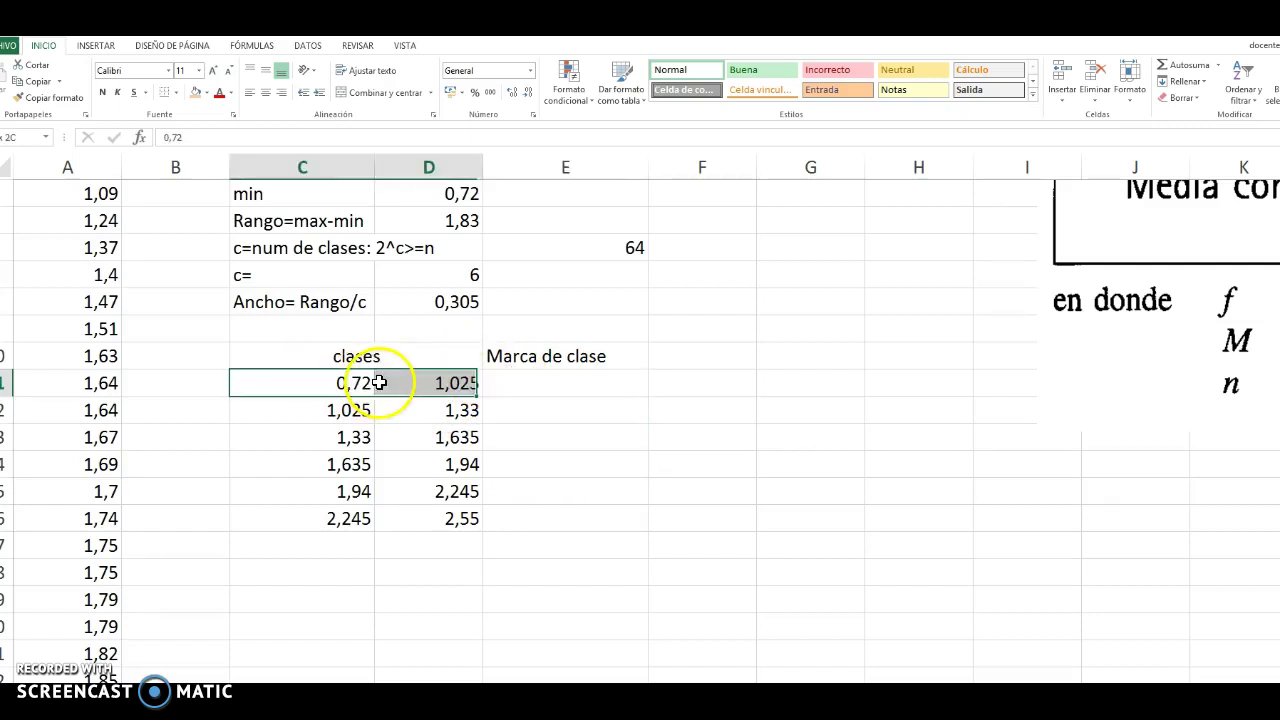
{"action": "left_click", "coordinate": [535, 376]}
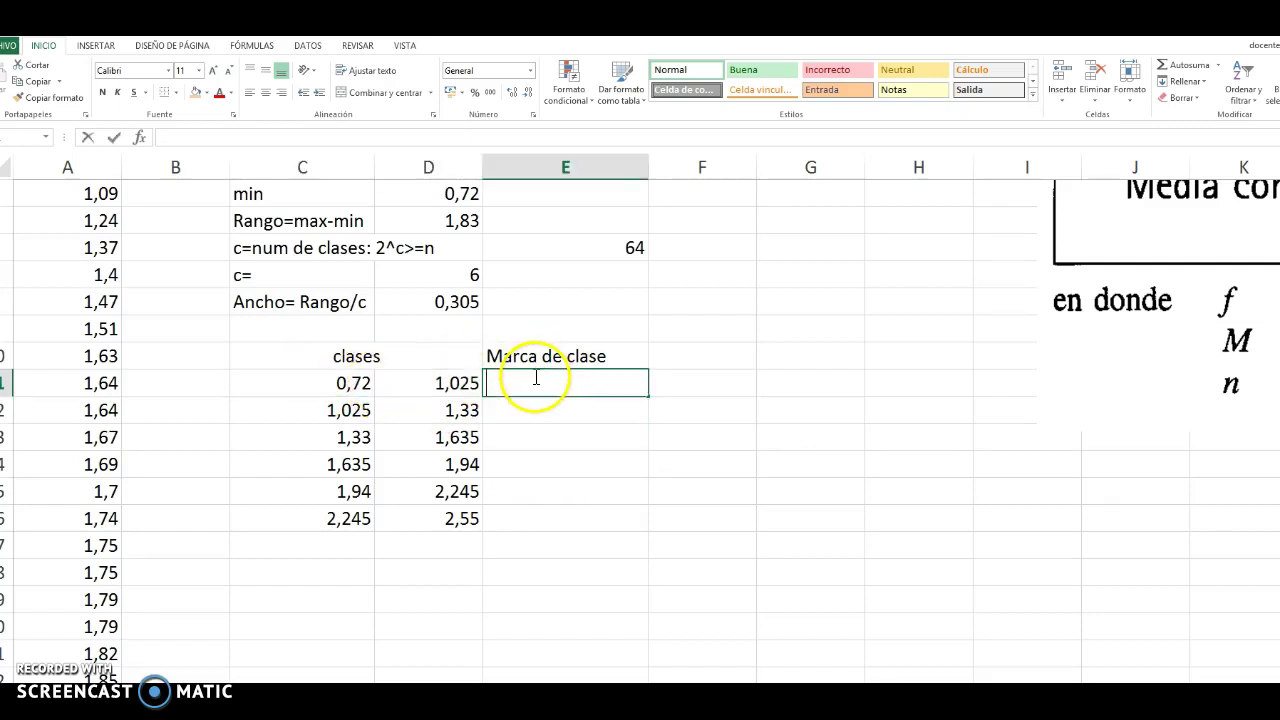
{"action": "type", "text": "+("}
{"action": "key", "text": "Left"}
{"action": "key", "text": "Left"}
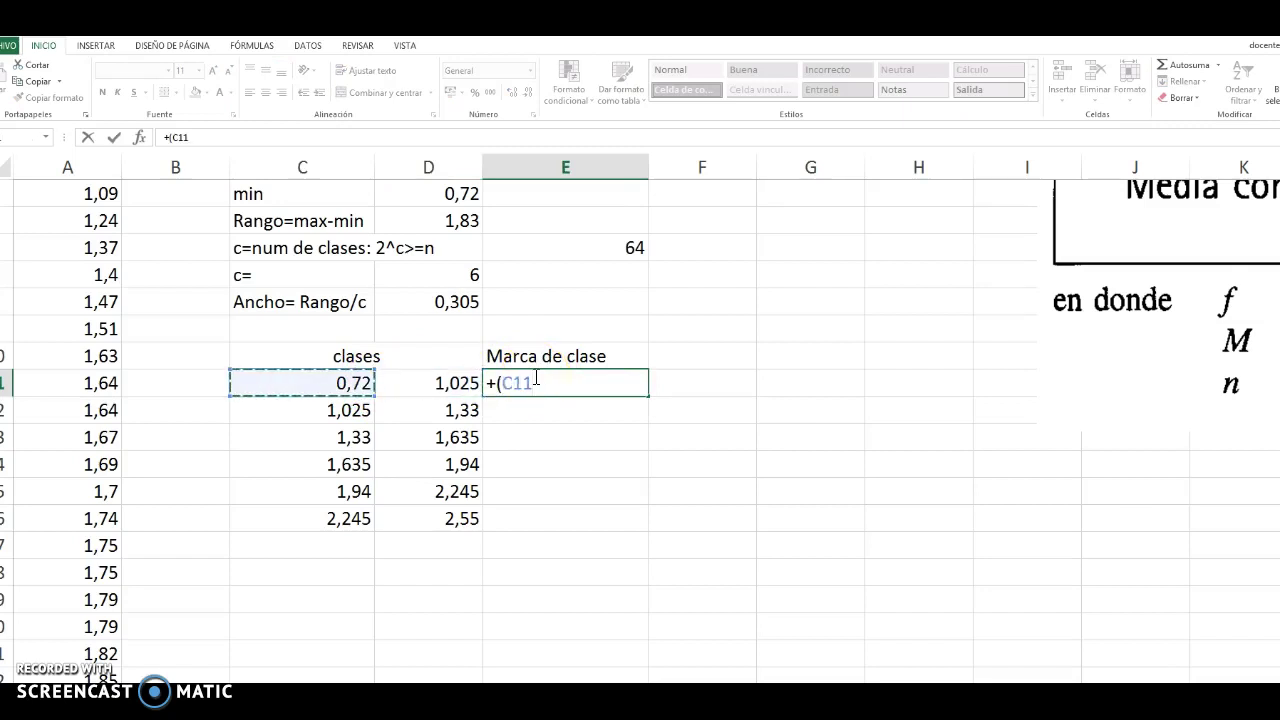
{"action": "type", "text": "+"}
{"action": "key", "text": "Left"}
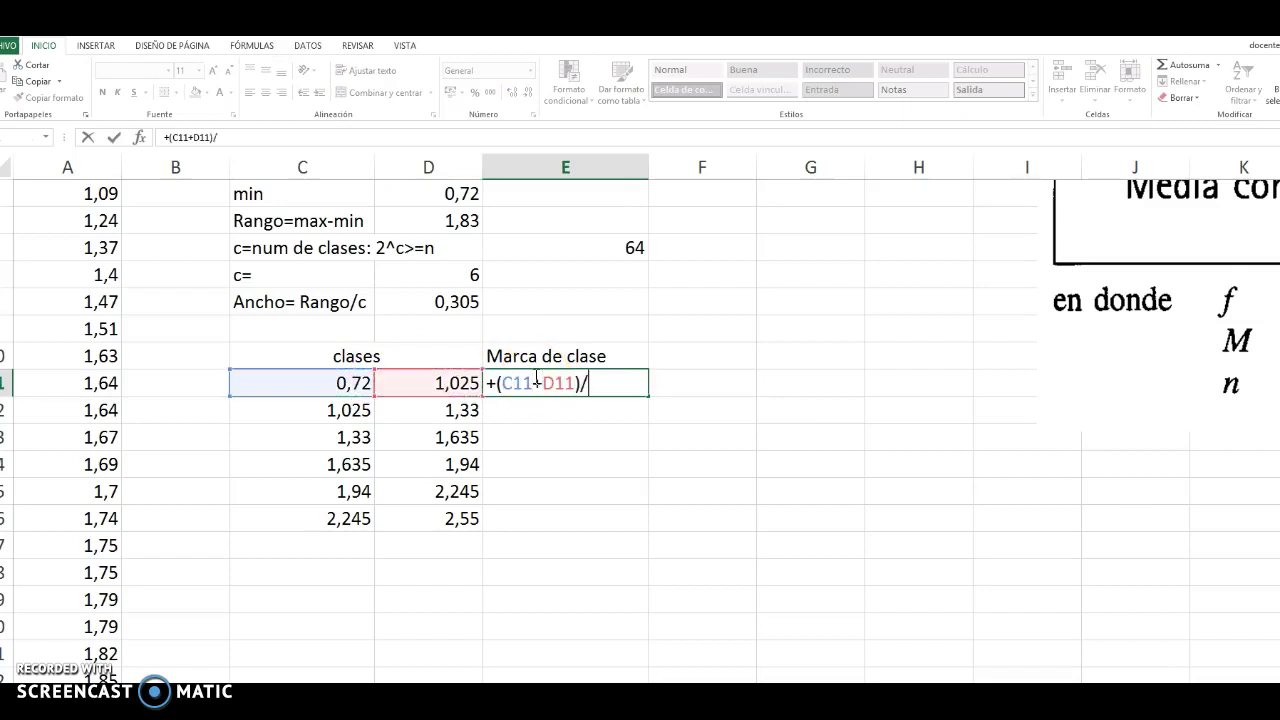
{"action": "key", "text": "Return"}
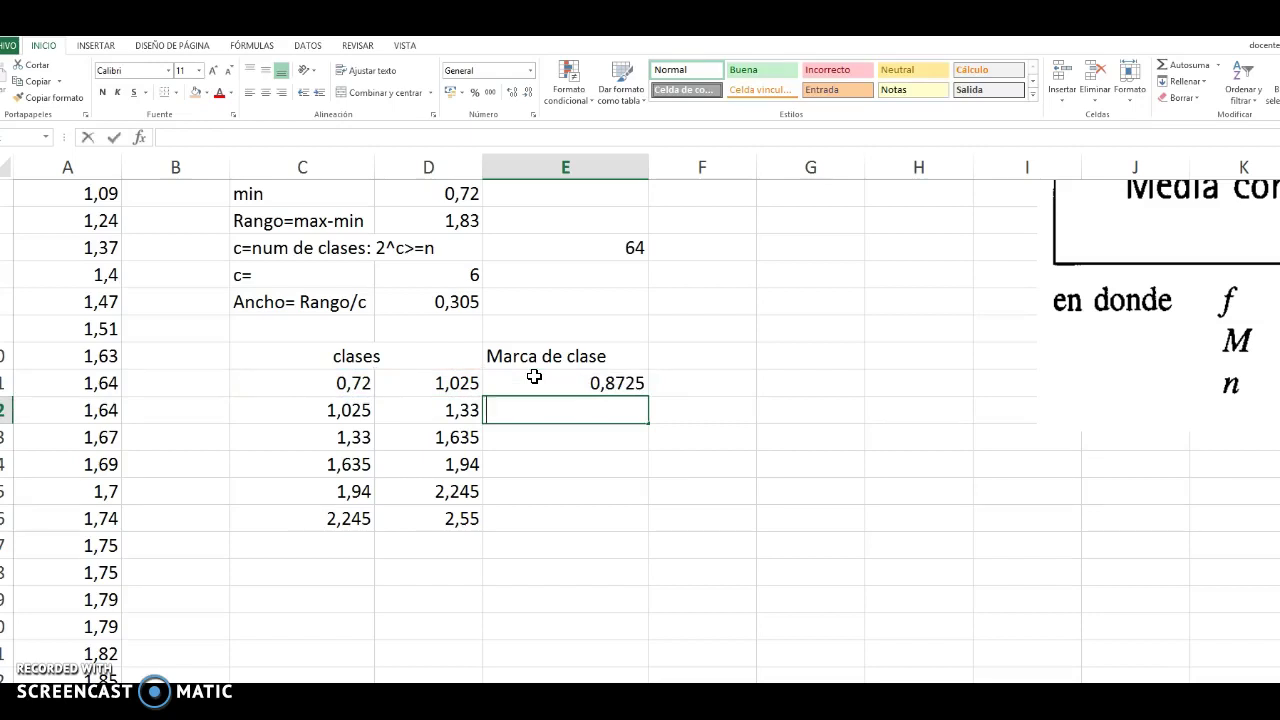
Calculate the second class mark in E12 by adding the class width in D8 to the first mark in E11.
{"action": "type", "text": "+"}
{"action": "key", "text": "Up"}
{"action": "type", "text": "+"}
{"action": "left_click", "coordinate": [439, 302]}
{"action": "key", "text": "Return"}
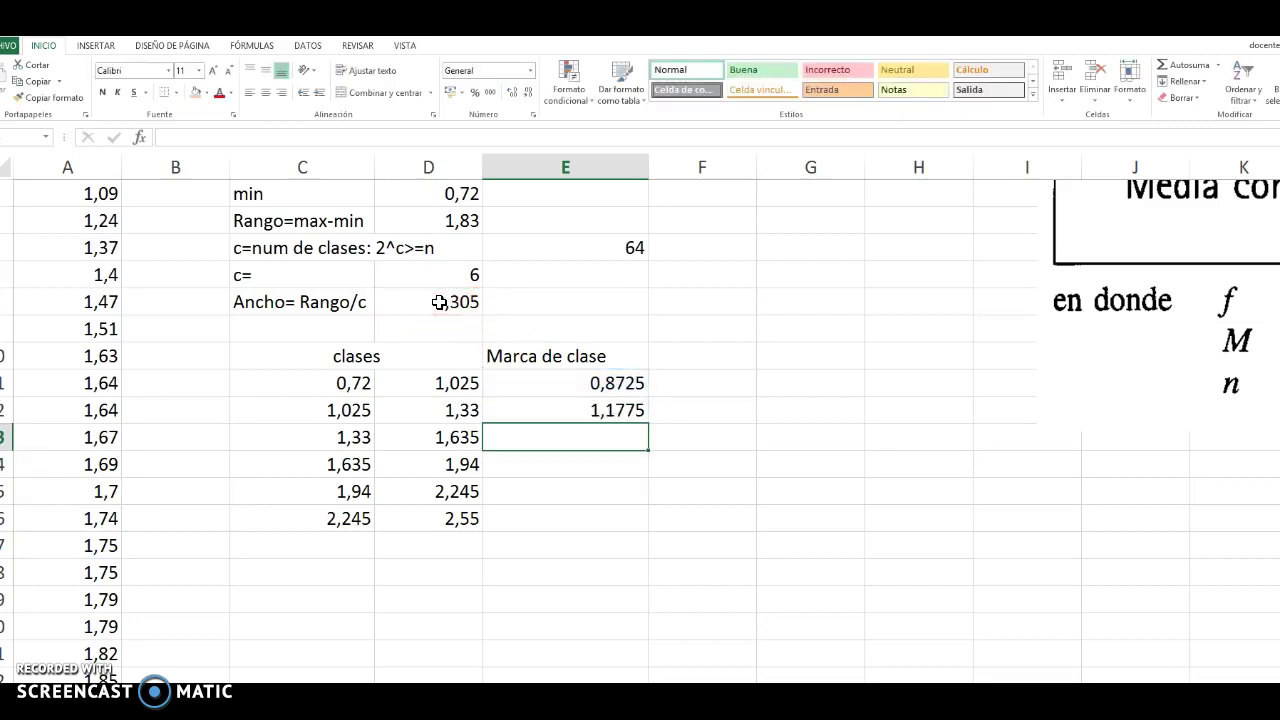
Make the class width reference absolute in E12, giving =+E11+$D$8, and fill the formula down through E16.
{"action": "key", "text": "Up"}
{"action": "key", "text": "F2"}
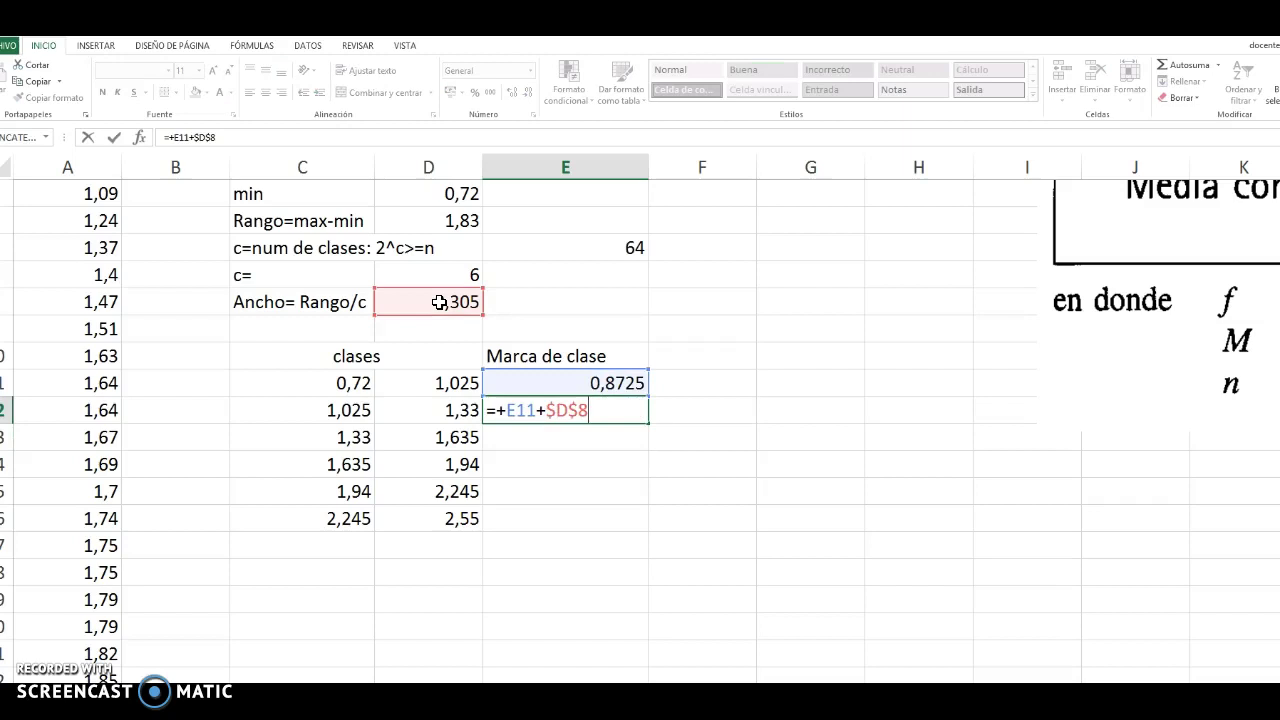
{"action": "key", "text": "Return"}
{"action": "left_click", "coordinate": [555, 401]}
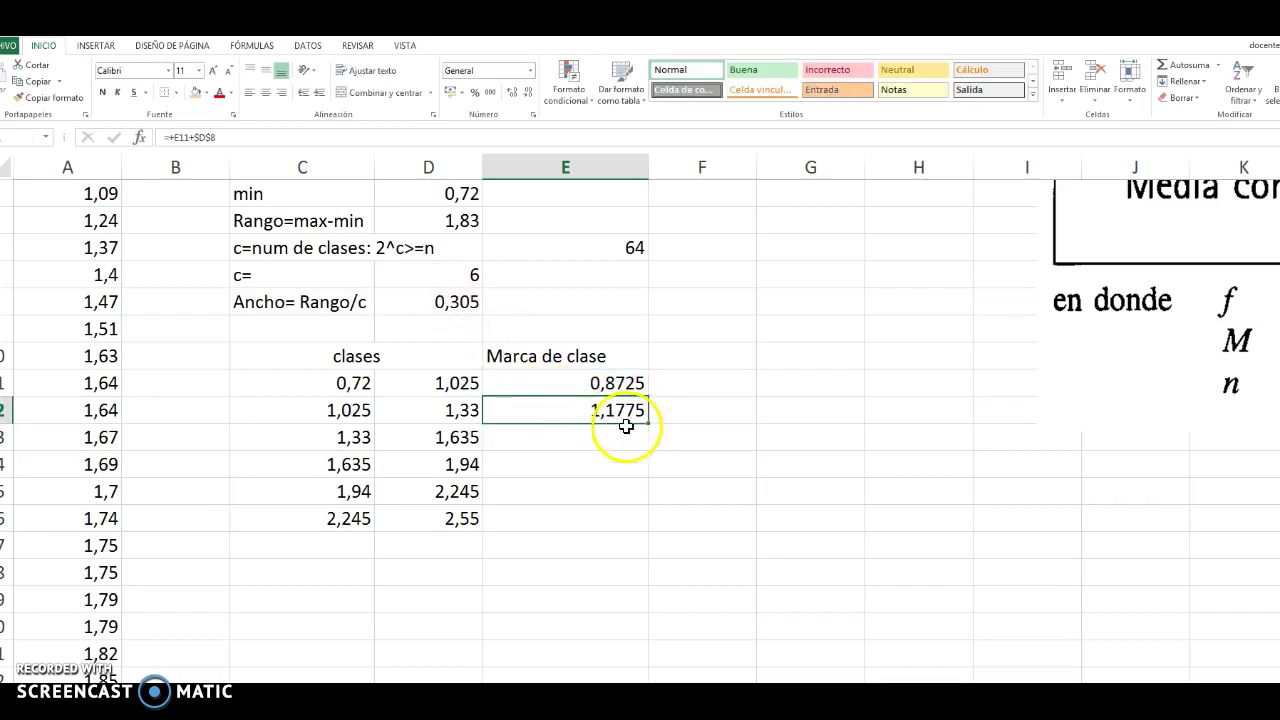
{"action": "left_click_drag", "start_coordinate": [650, 427], "coordinate": [651, 523]}
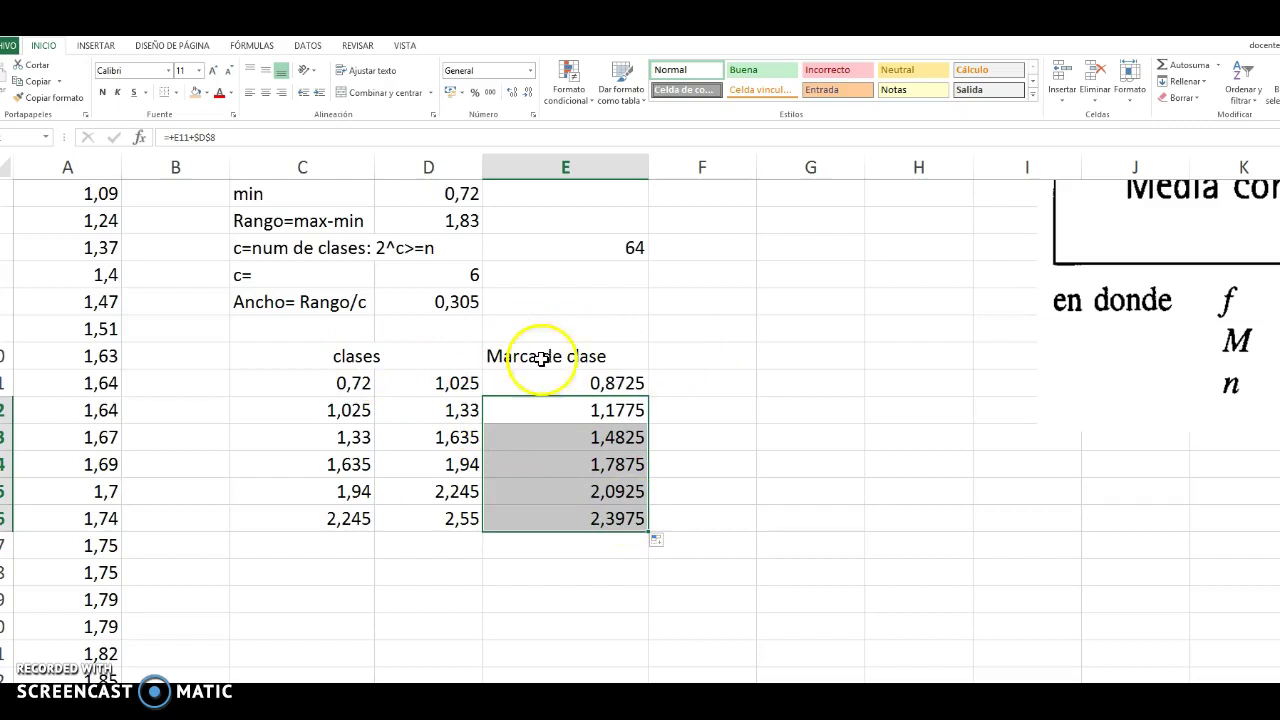
Add the frequency column heading n(f) in F10 beside Marca de clase.
{"action": "left_click", "coordinate": [701, 358]}
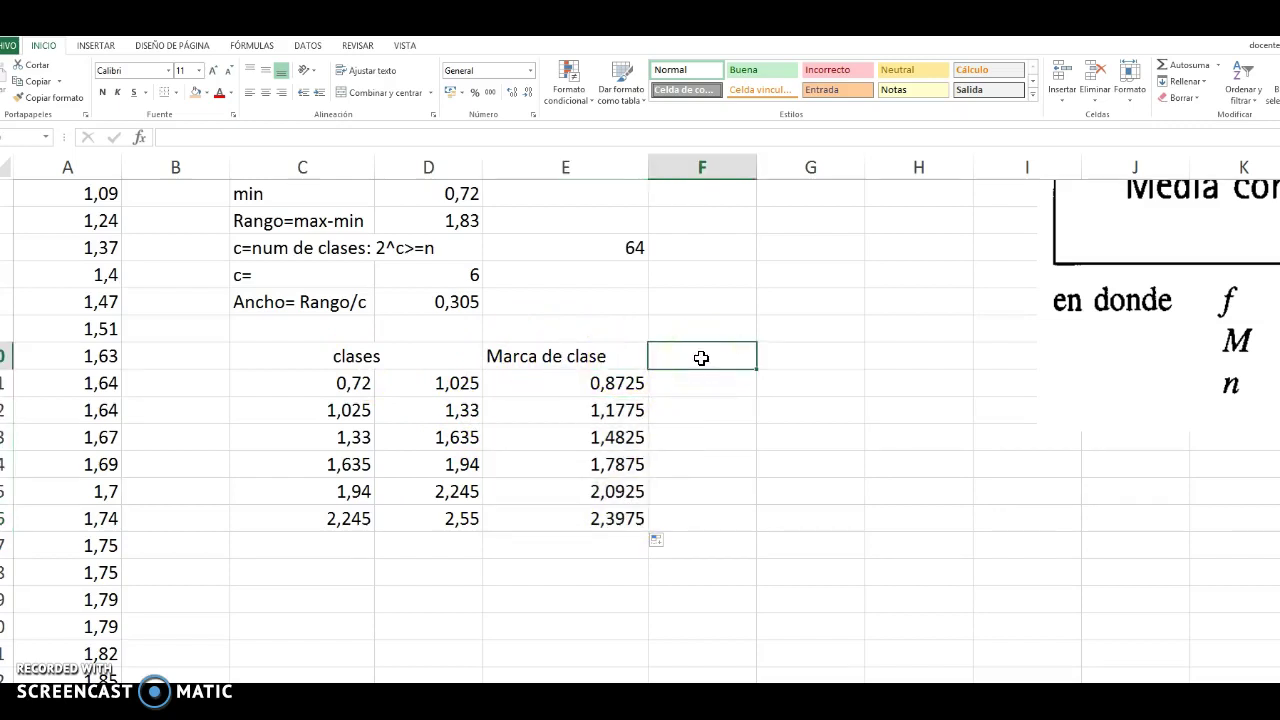
{"action": "type", "text": "N"}
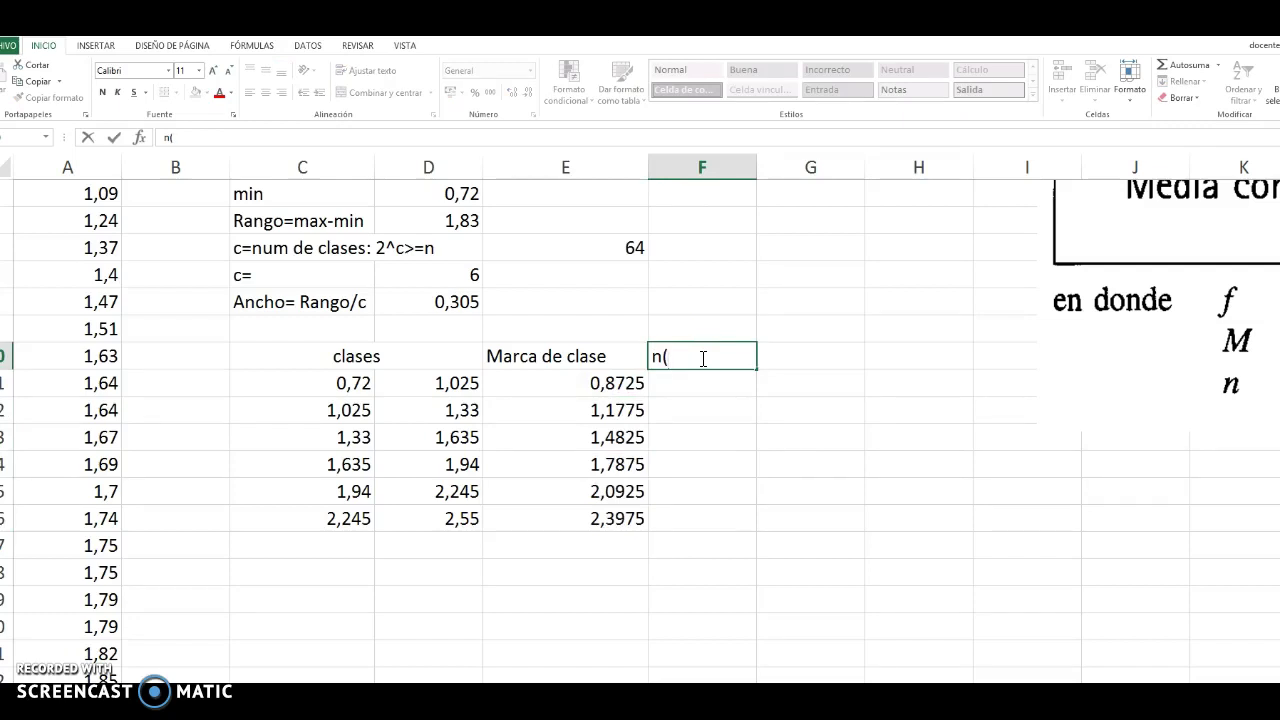
{"action": "key", "text": "Return"}
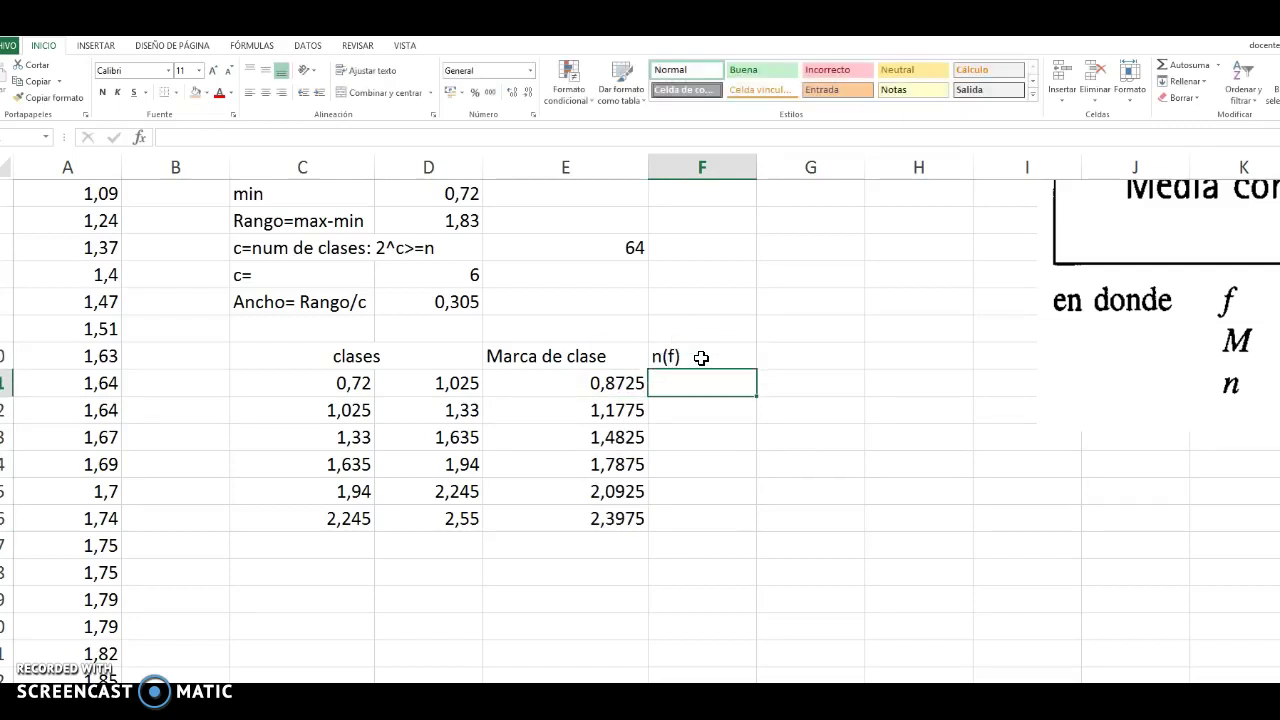
Enter 4 as the first class frequency in F11 and shade the counted data cells A2:A5 light orange.
{"action": "left_click", "coordinate": [354, 383]}
{"action": "left_click", "coordinate": [433, 381]}
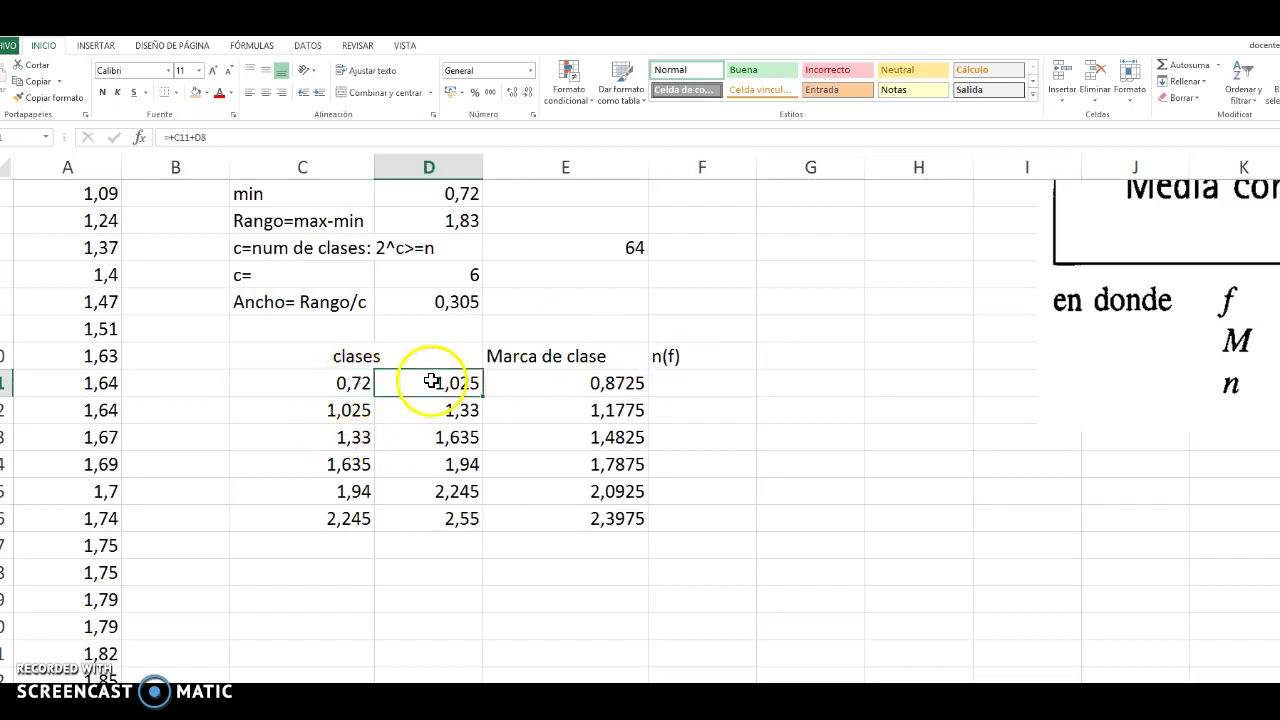
{"action": "scroll", "coordinate": [229, 350], "scroll_direction": "up", "scroll_amount": 1}
{"action": "left_click", "coordinate": [100, 220]}
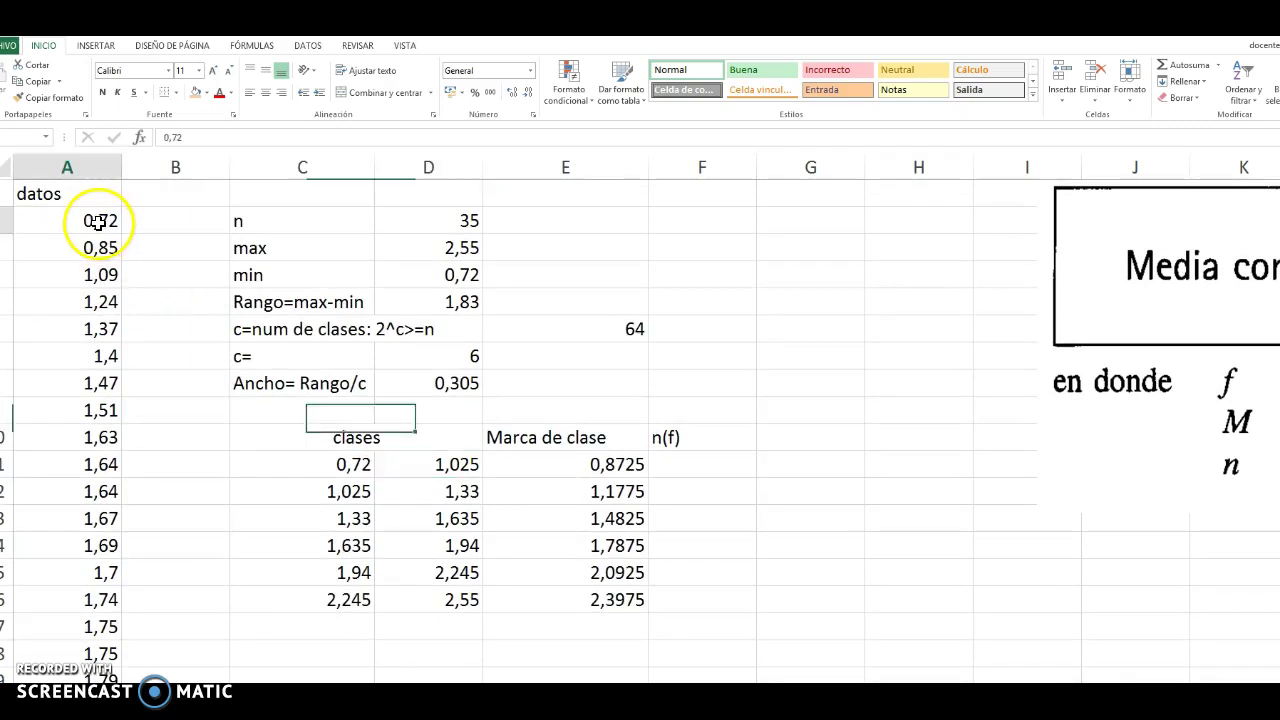
{"action": "left_click", "coordinate": [97, 247]}
{"action": "left_click", "coordinate": [96, 274]}
{"action": "left_click", "coordinate": [93, 301]}
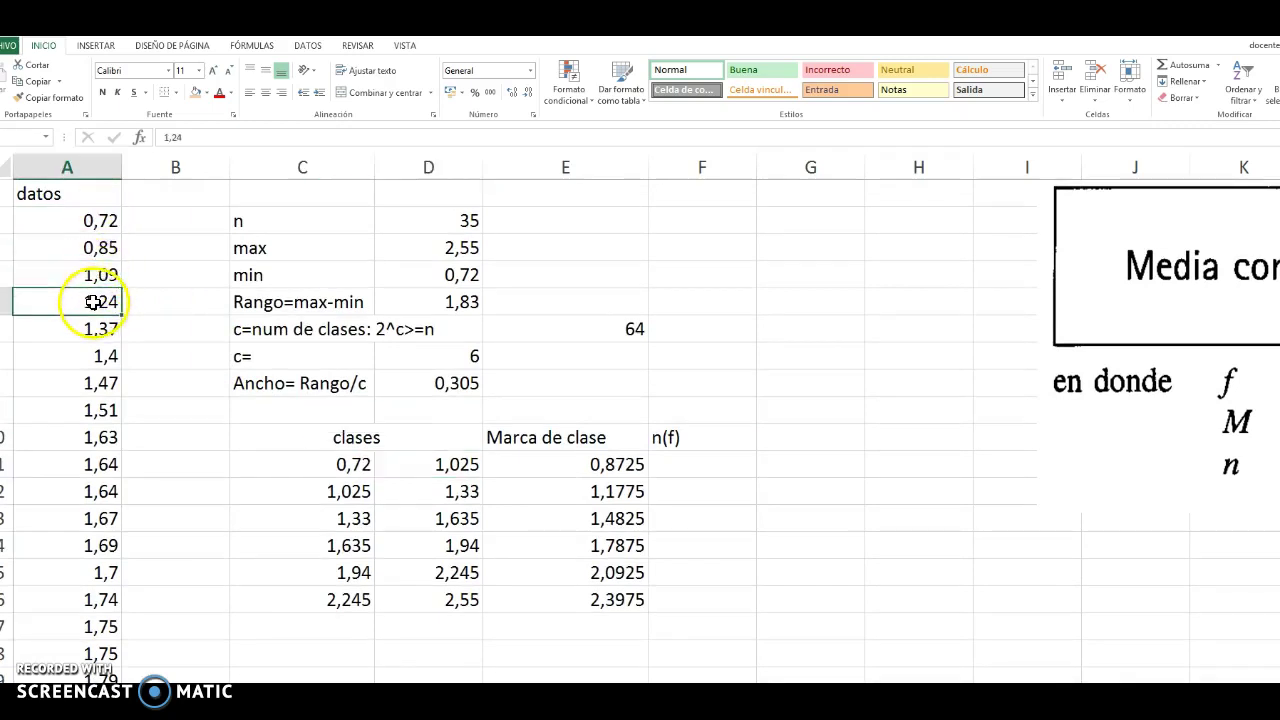
{"action": "left_click", "coordinate": [670, 462]}
{"action": "type", "text": "4"}
{"action": "key", "text": "Return"}
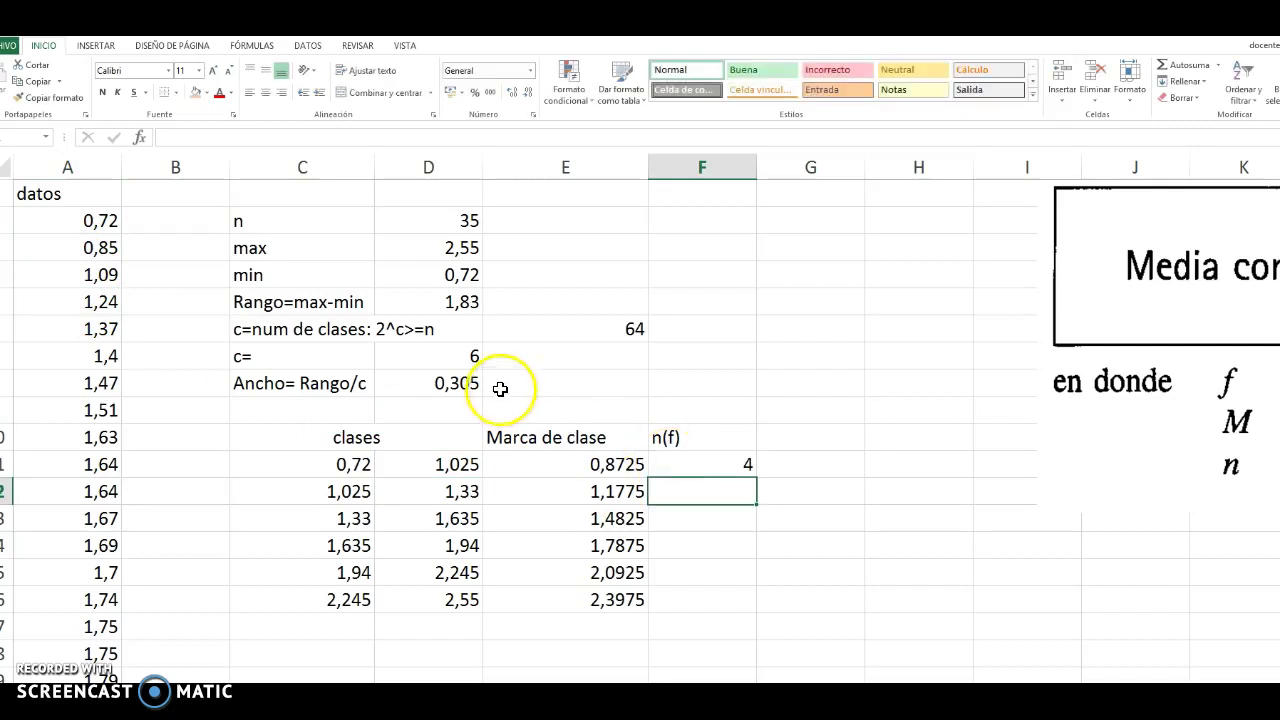
{"action": "left_click_drag", "start_coordinate": [78, 222], "coordinate": [50, 295]}
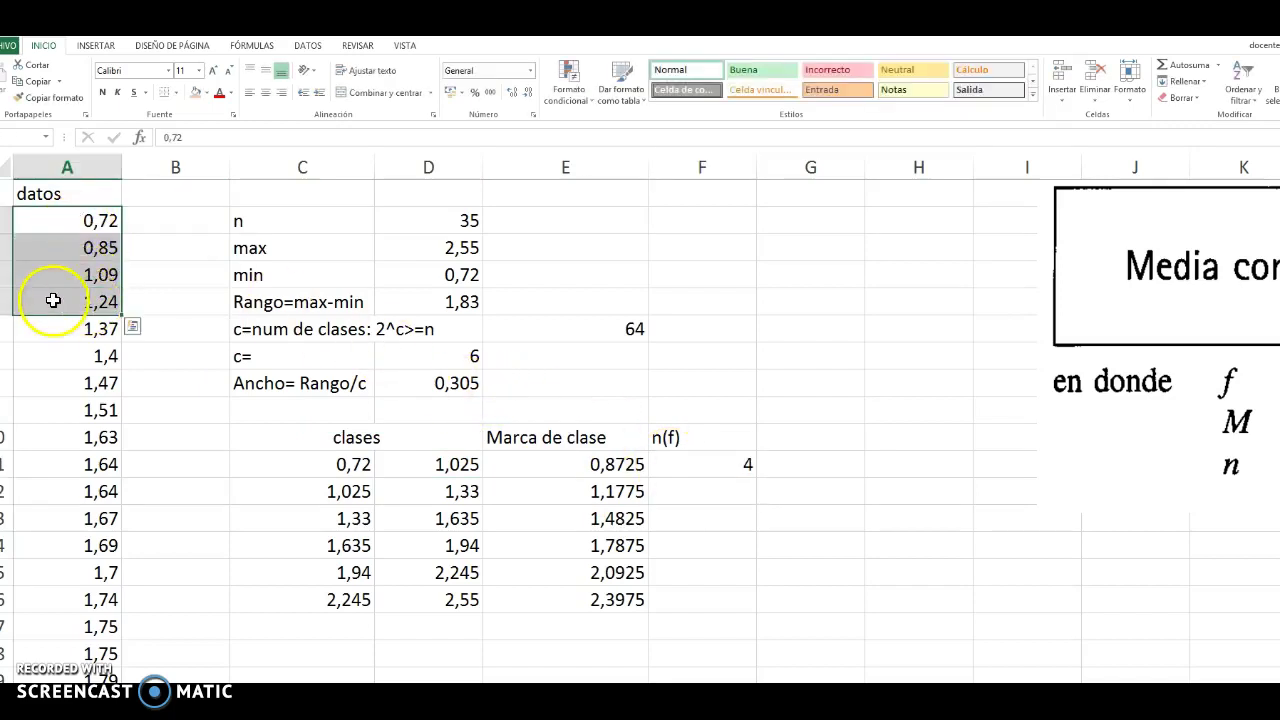
{"action": "left_click", "coordinate": [197, 95]}
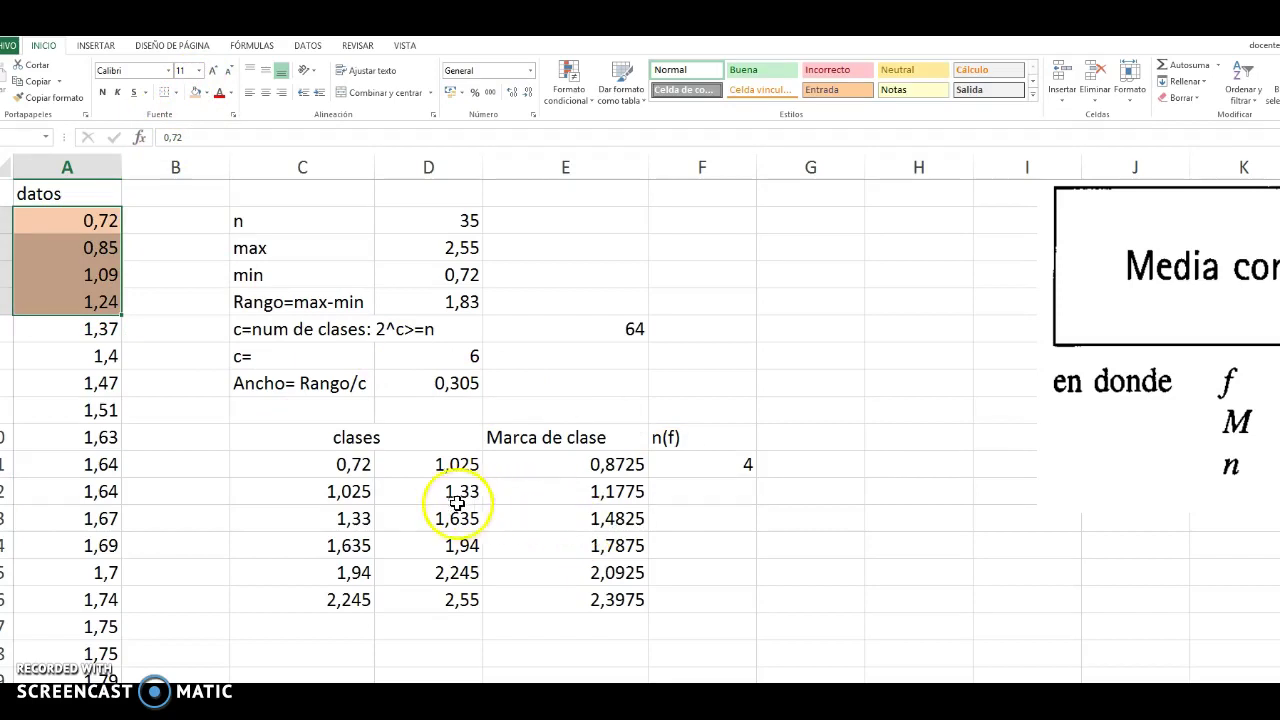
Compare the second class limits with the unshaded data and enter 0 as its frequency in F12.
{"action": "left_click", "coordinate": [340, 491]}
{"action": "left_click", "coordinate": [440, 491]}
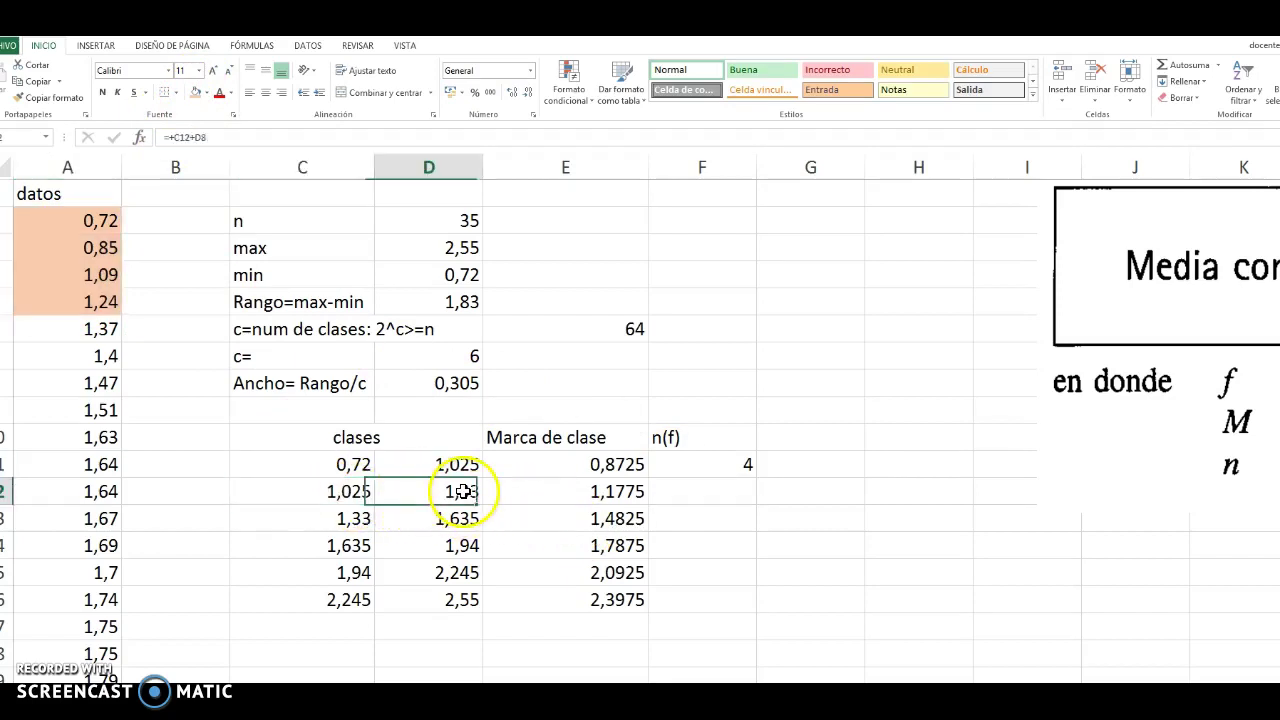
{"action": "left_click", "coordinate": [55, 352]}
{"action": "left_click", "coordinate": [60, 332]}
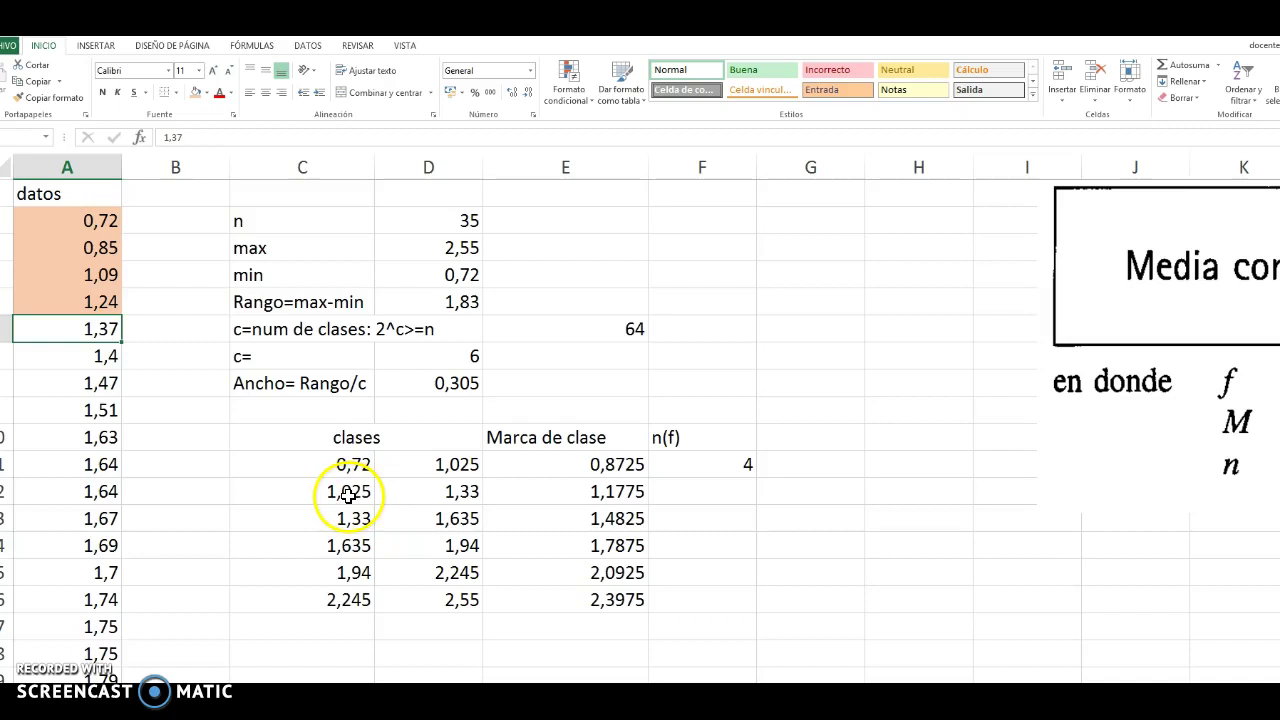
{"action": "left_click", "coordinate": [449, 493]}
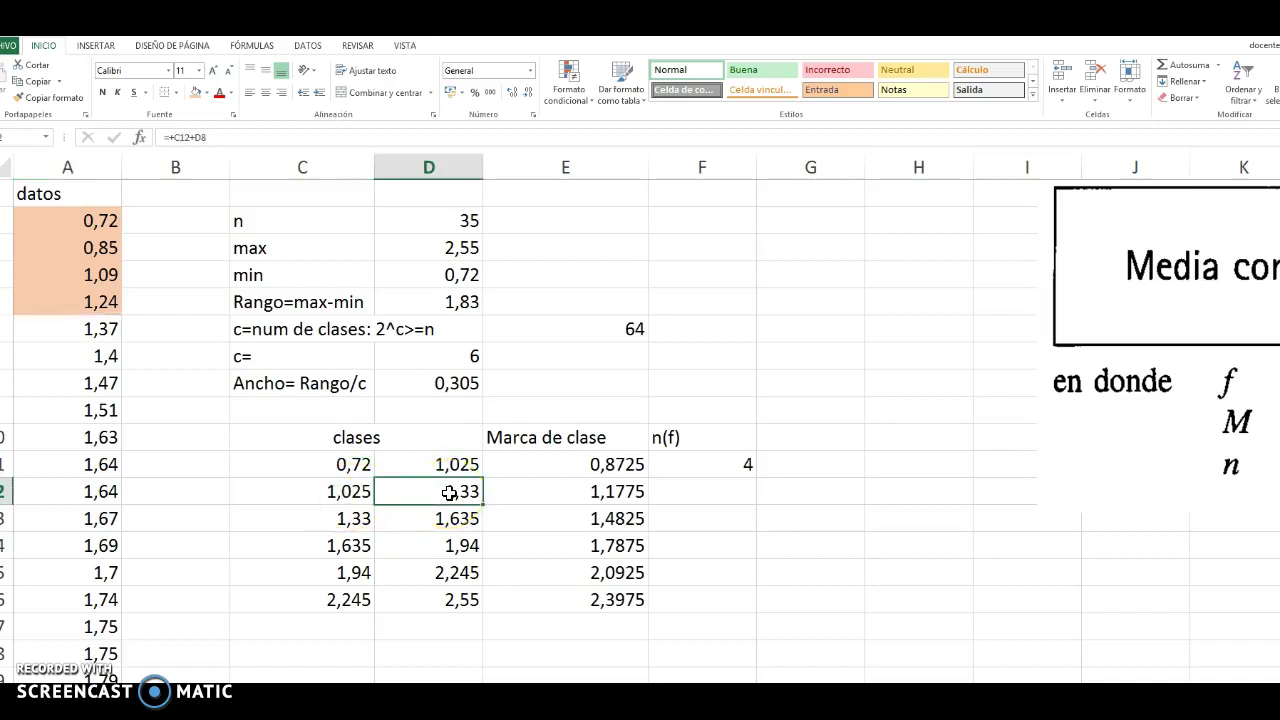
{"action": "left_click", "coordinate": [104, 330]}
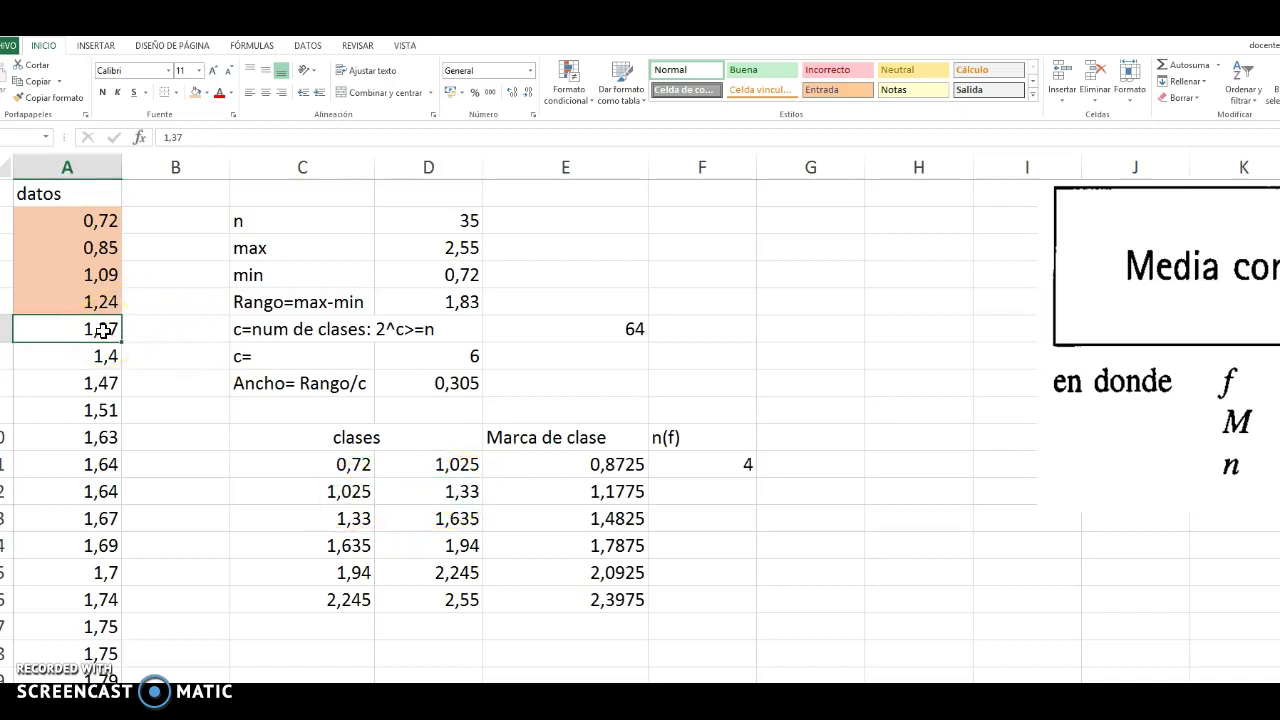
{"action": "left_click", "coordinate": [711, 495]}
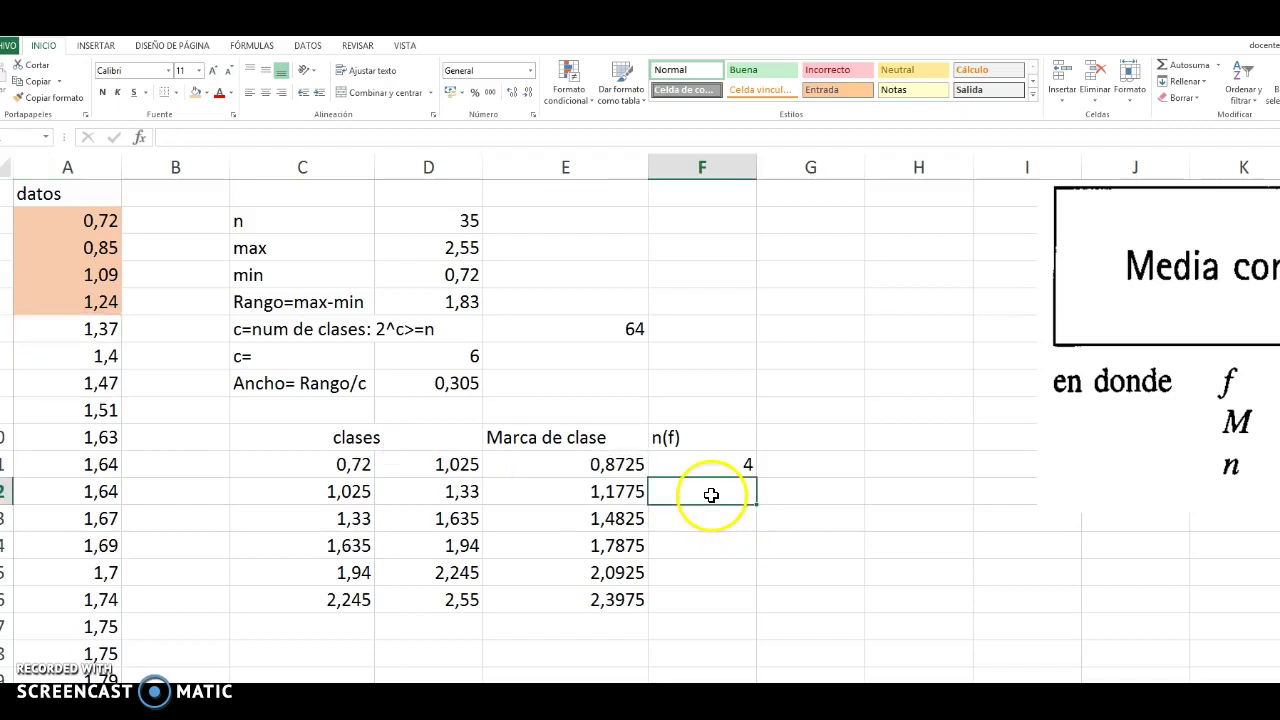
{"action": "type", "text": "0"}
{"action": "key", "text": "Return"}
Count the data values within the third class limits in C13 and D13 and enter 5 as its frequency in F13.
{"action": "left_click", "coordinate": [362, 518]}
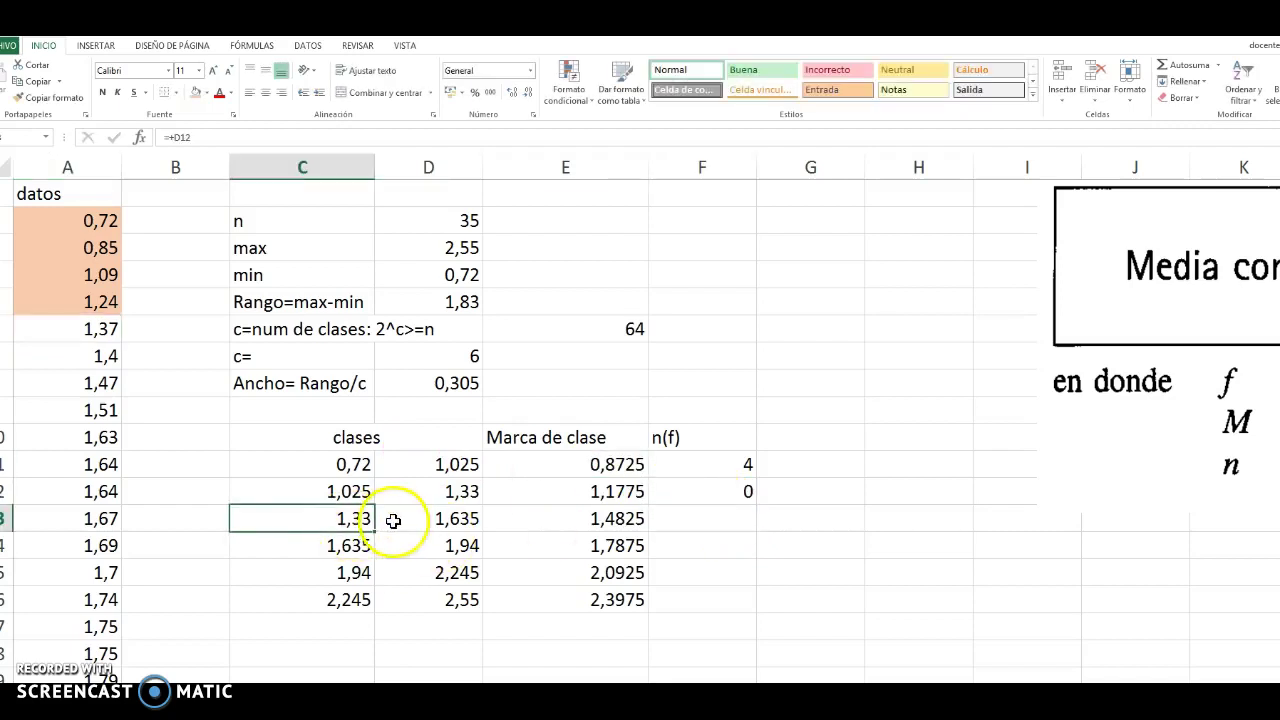
{"action": "left_click", "coordinate": [445, 517]}
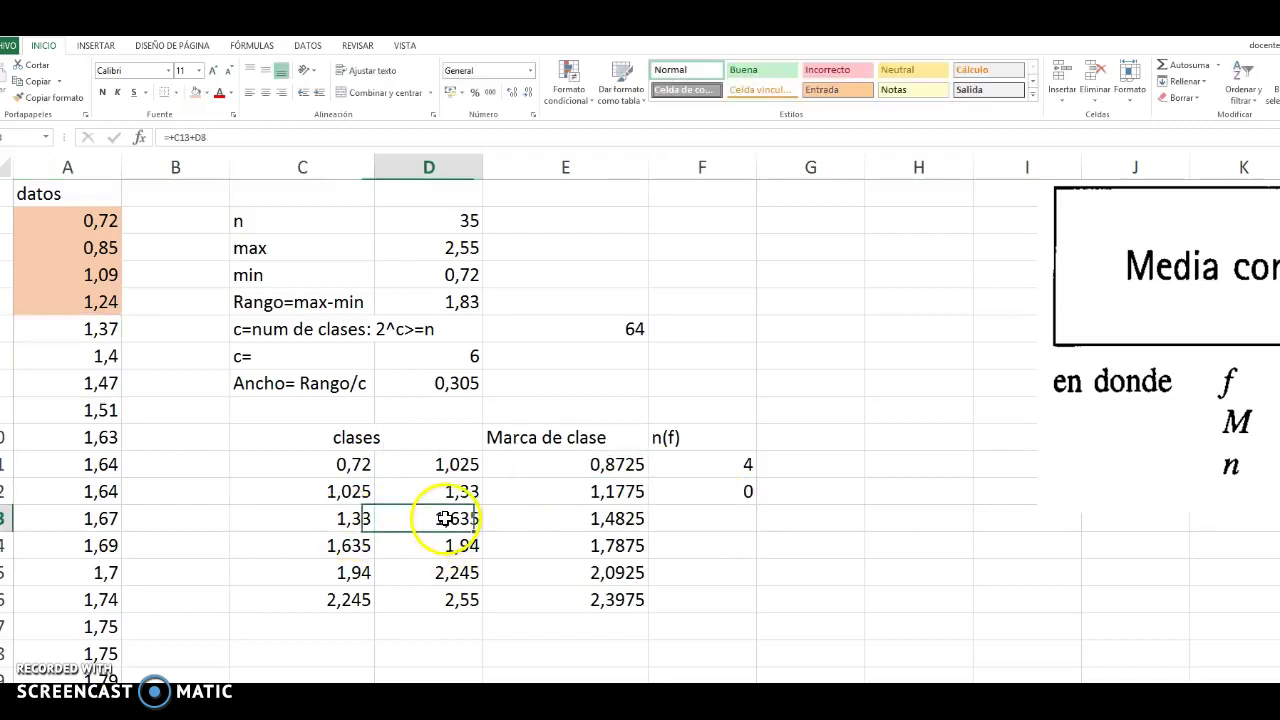
{"action": "left_click", "coordinate": [83, 328]}
{"action": "left_click", "coordinate": [84, 352]}
{"action": "left_click", "coordinate": [80, 383]}
{"action": "left_click", "coordinate": [78, 411]}
{"action": "left_click", "coordinate": [71, 441]}
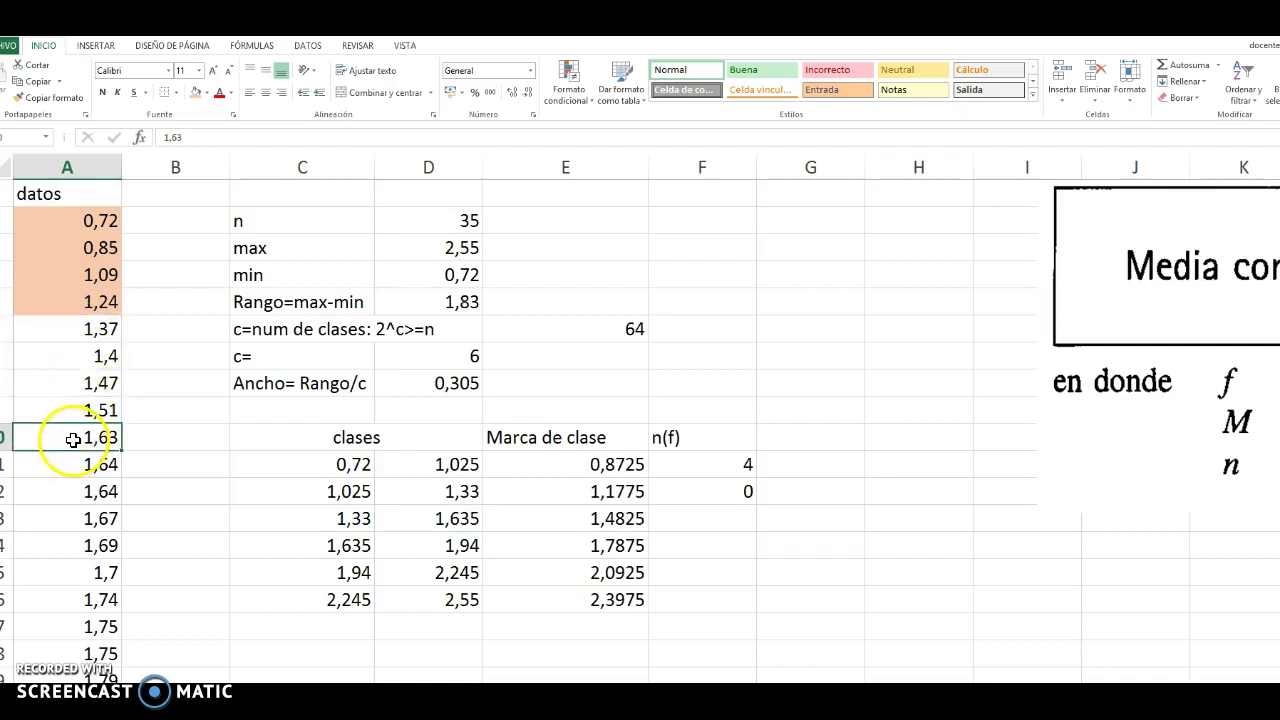
{"action": "left_click", "coordinate": [733, 519]}
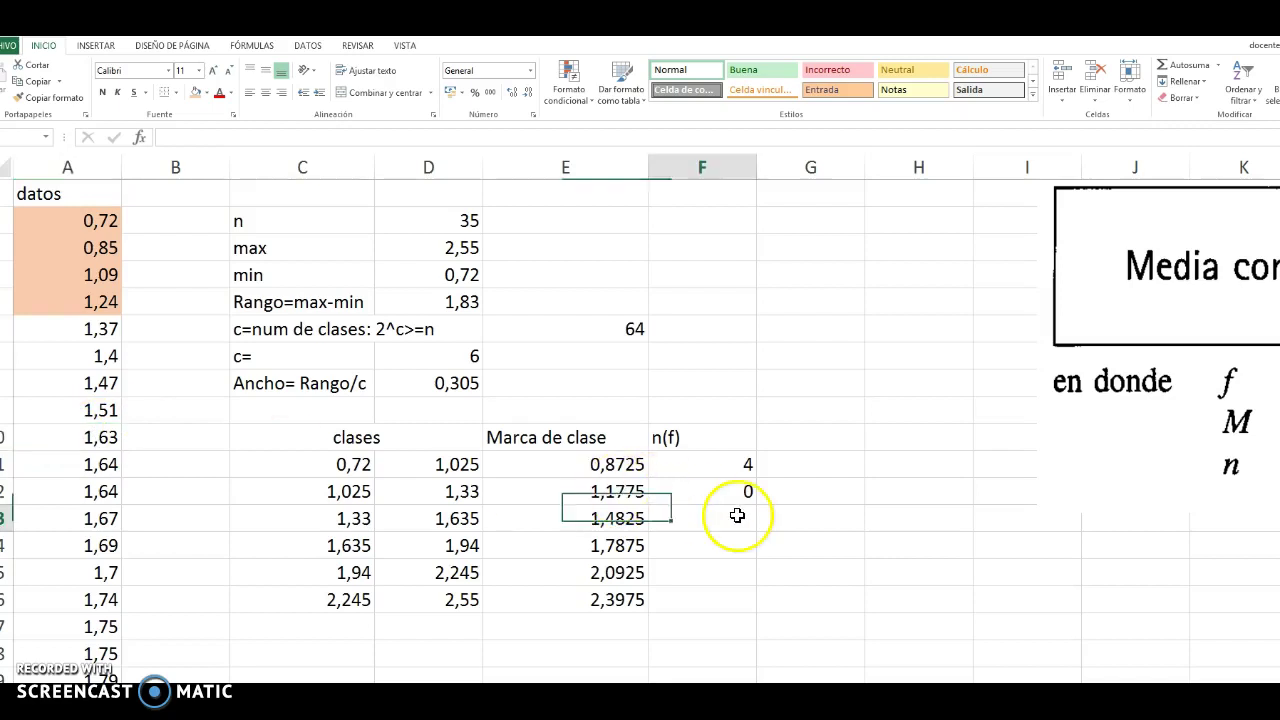
{"action": "type", "text": "5"}
{"action": "key", "text": "Return"}
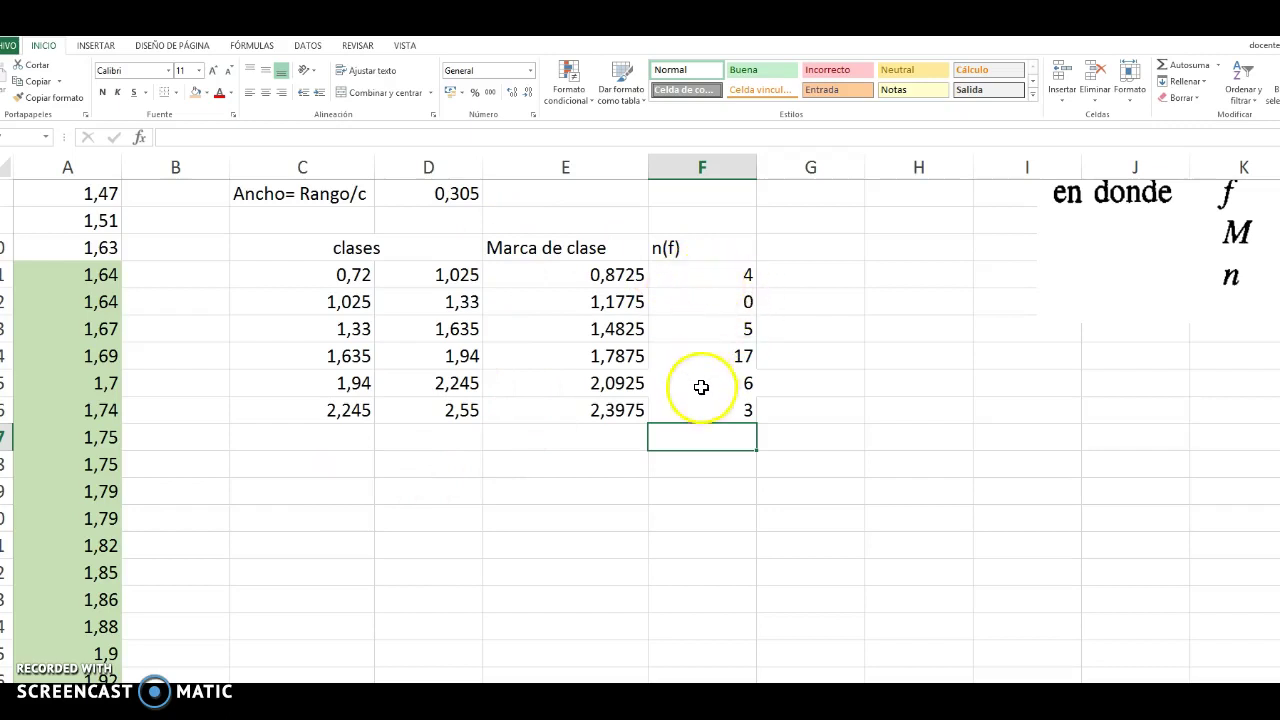
Check n in D2 and total the class frequencies in F17 with the formula +SUMA(F11:F16).
{"action": "scroll", "coordinate": [486, 263], "scroll_direction": "up", "scroll_amount": 3}
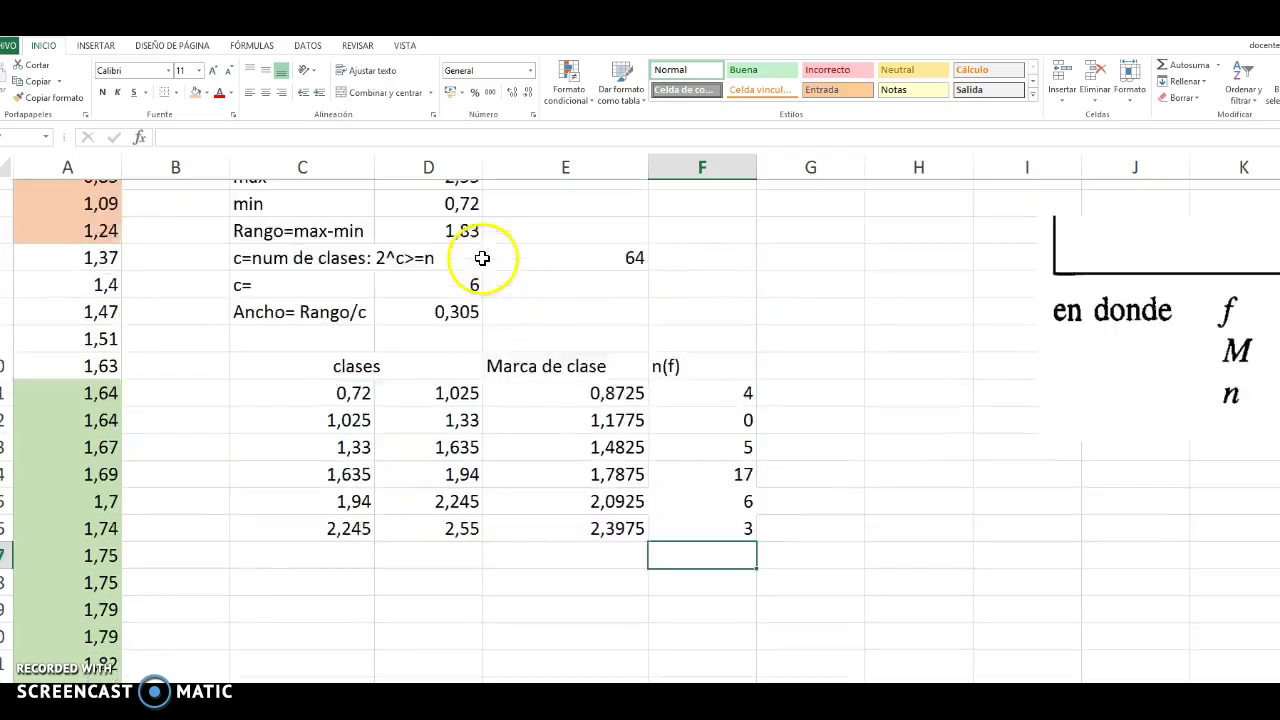
{"action": "left_click", "coordinate": [469, 222]}
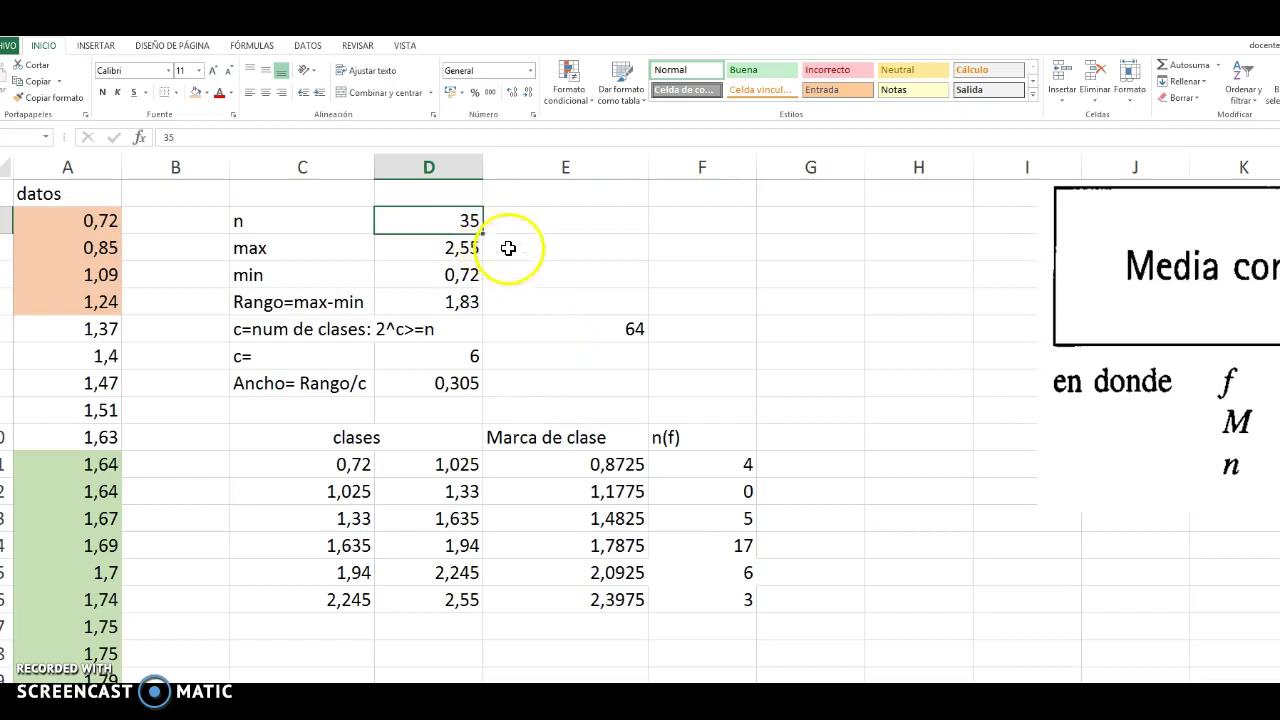
{"action": "scroll", "coordinate": [680, 532], "scroll_direction": "down", "scroll_amount": 2}
{"action": "left_click", "coordinate": [726, 466]}
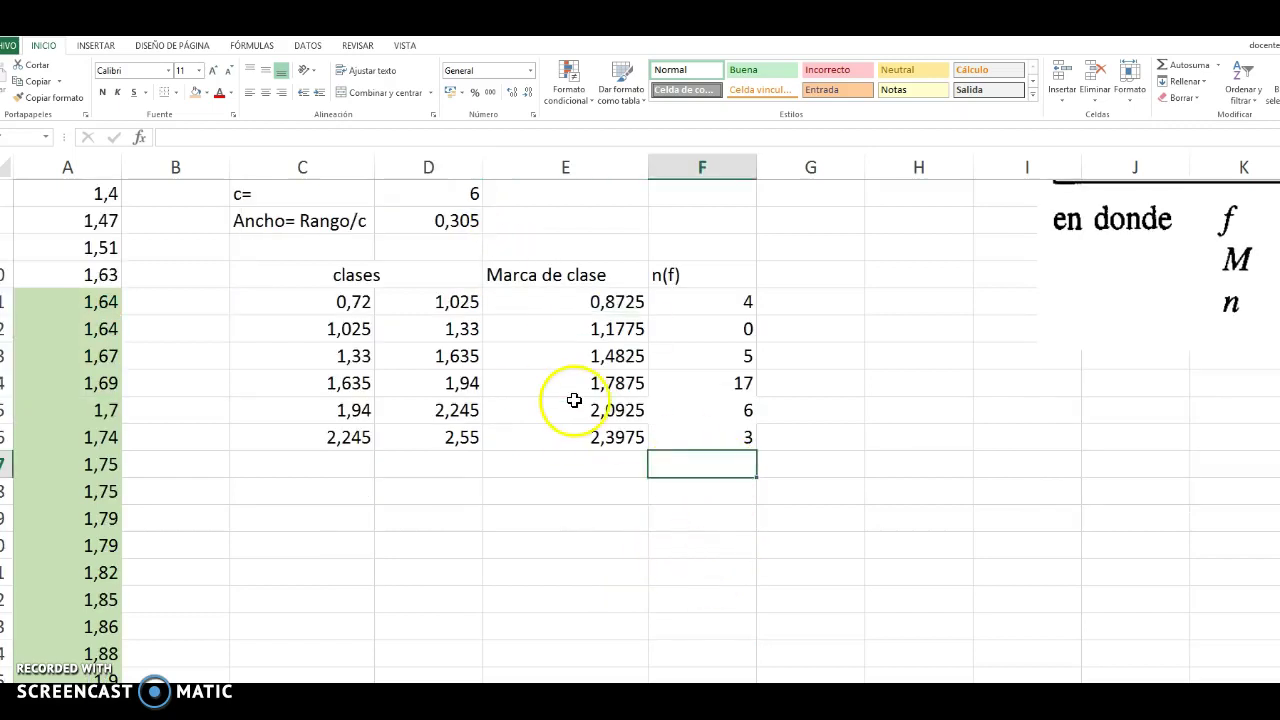
{"action": "type", "text": "+suma("}
{"action": "key", "text": "Up"}
{"action": "key", "text": "shift+Up"}
{"action": "key", "text": "shift+Up"}
{"action": "key", "text": "shift+Up"}
{"action": "key", "text": "shift+Up"}
{"action": "key", "text": "shift+Up"}
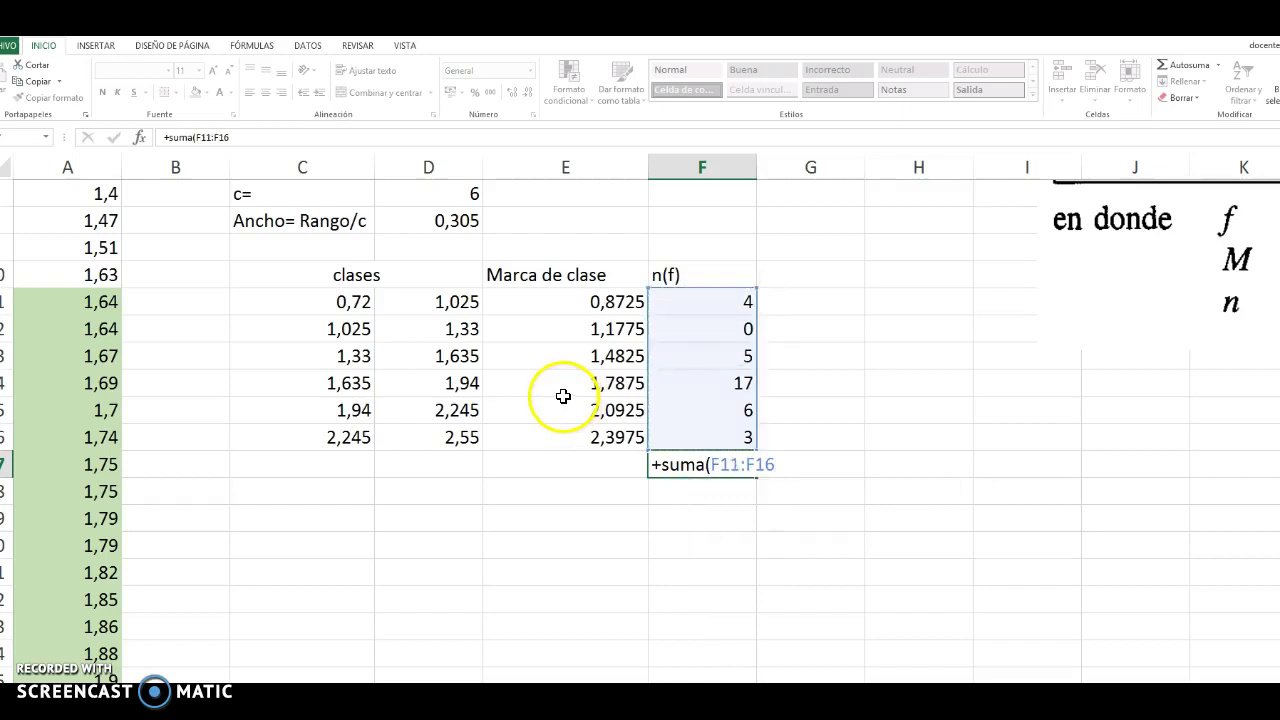
{"action": "key", "text": "Return"}
{"action": "key", "text": "Up"}
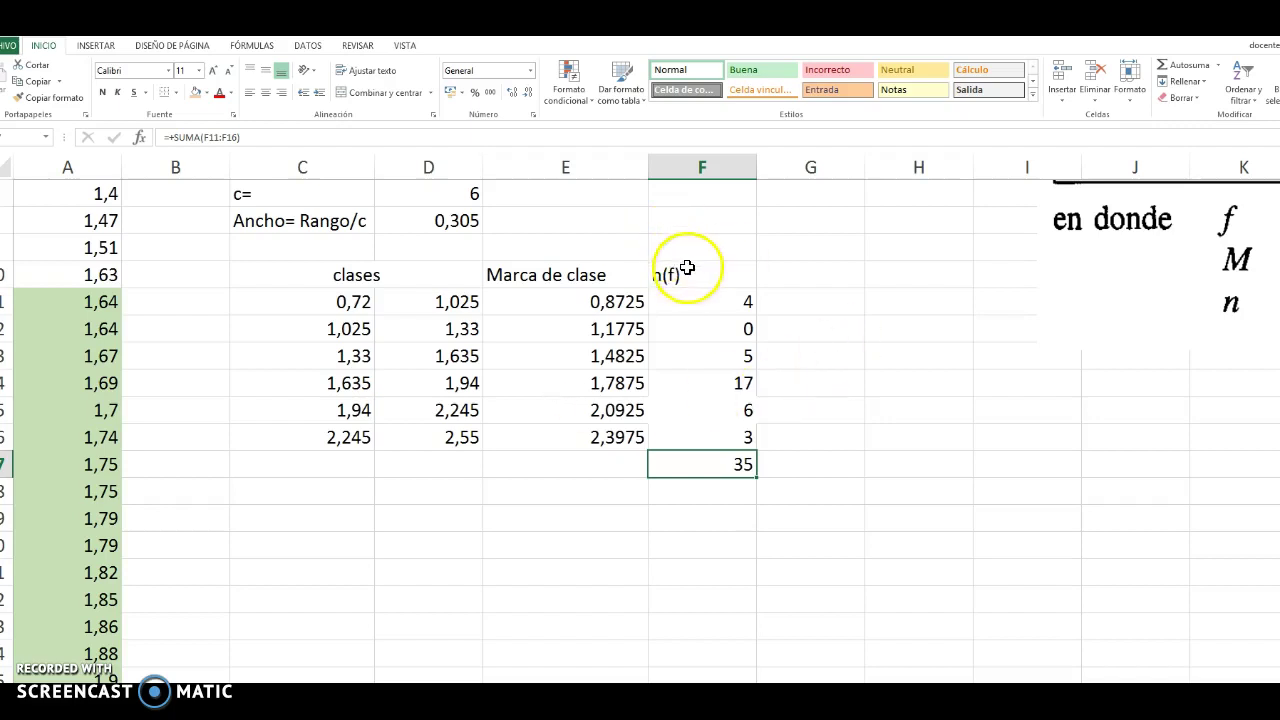
Add an h column in G10 and compute the relative frequencies in G11:G16 with the formula +F11/35 filled down.
{"action": "left_click", "coordinate": [778, 279]}
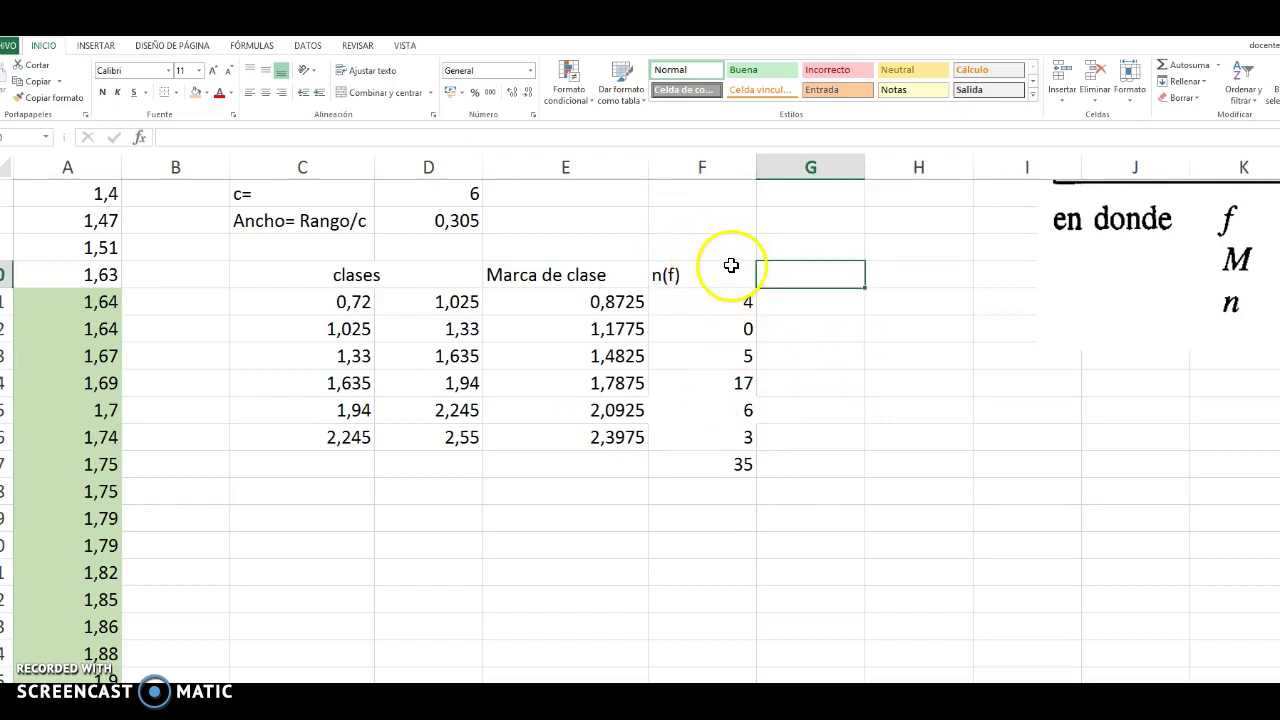
{"action": "type", "text": "h"}
{"action": "key", "text": "Return"}
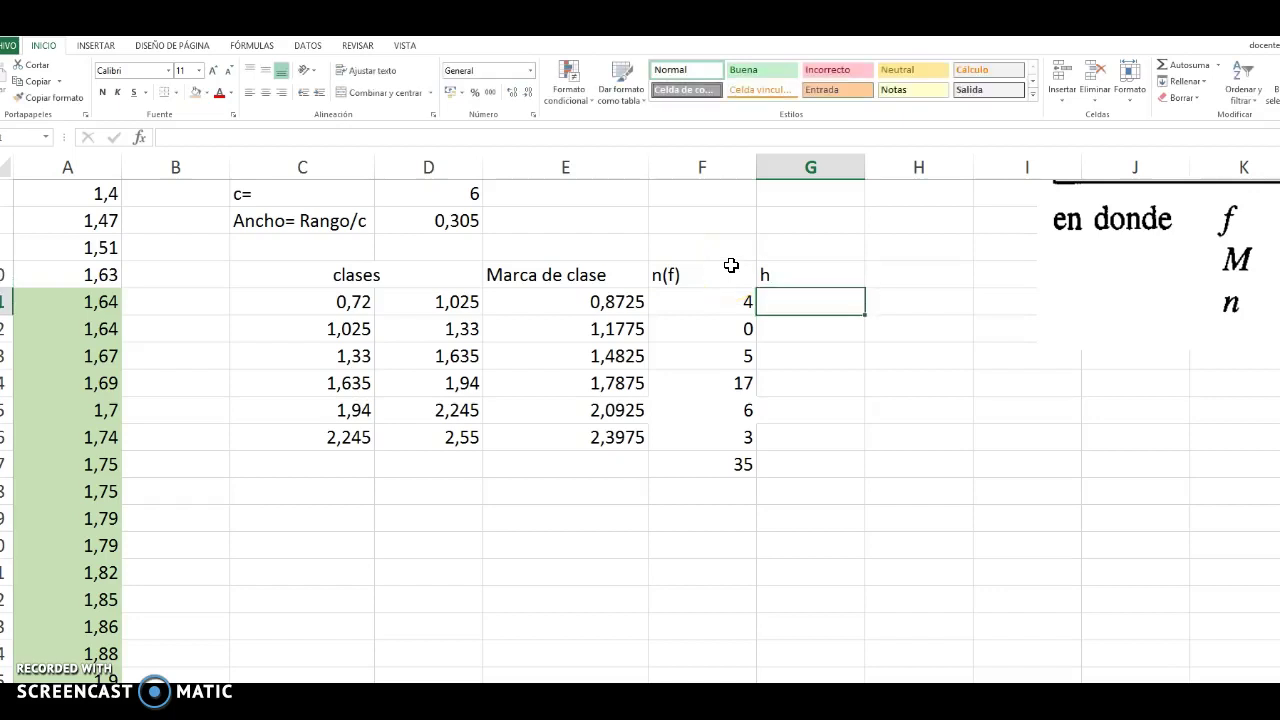
{"action": "type", "text": "+"}
{"action": "key", "text": "Left"}
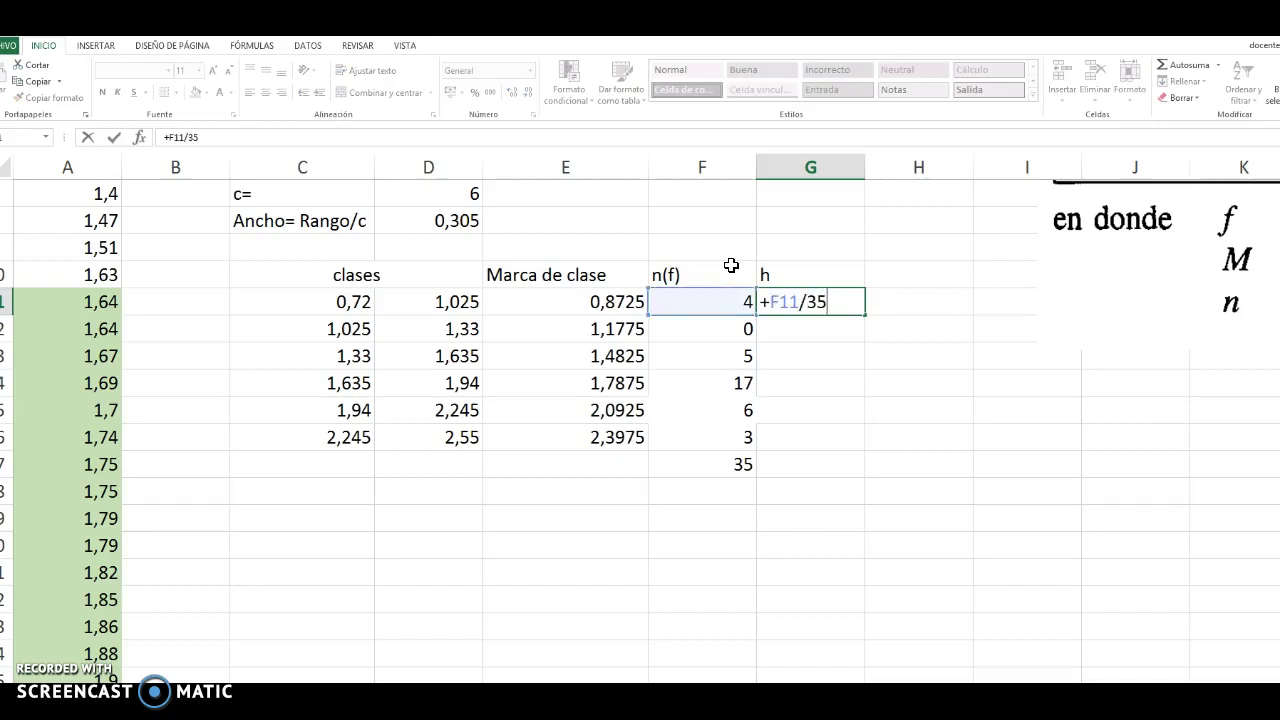
{"action": "key", "text": "Return"}
{"action": "left_click", "coordinate": [786, 292]}
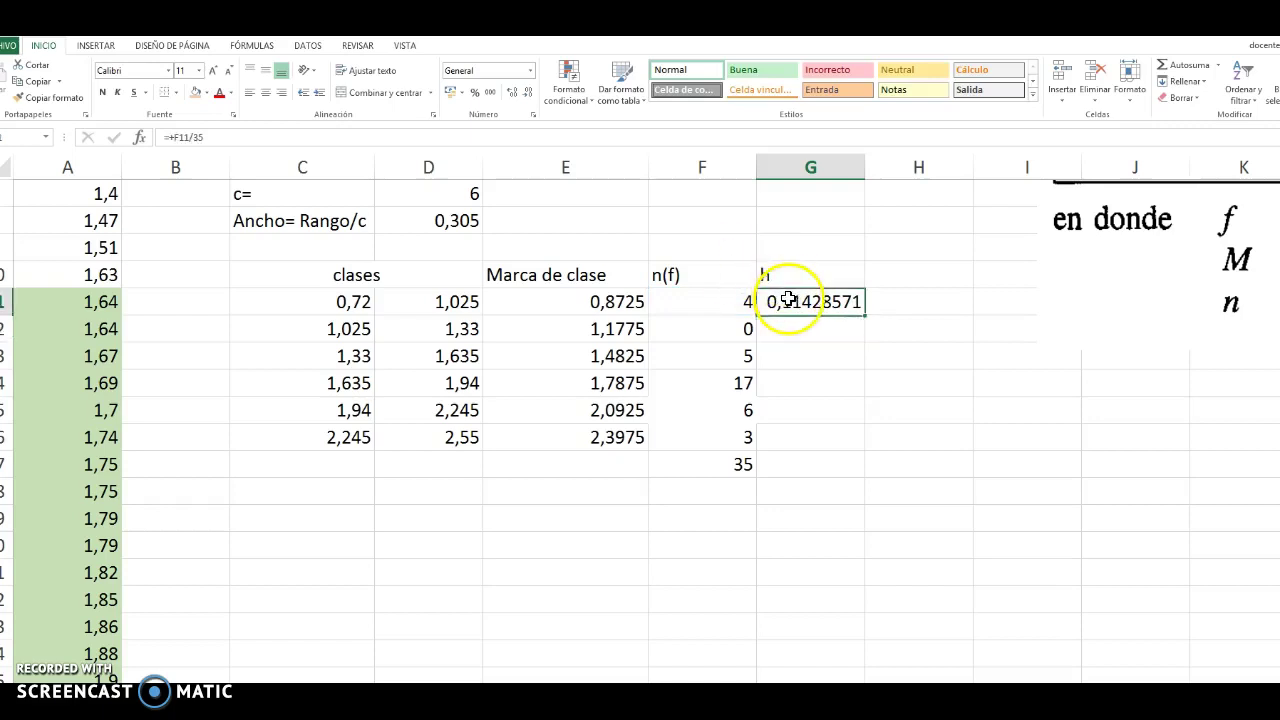
{"action": "left_click_drag", "start_coordinate": [867, 316], "coordinate": [860, 448]}
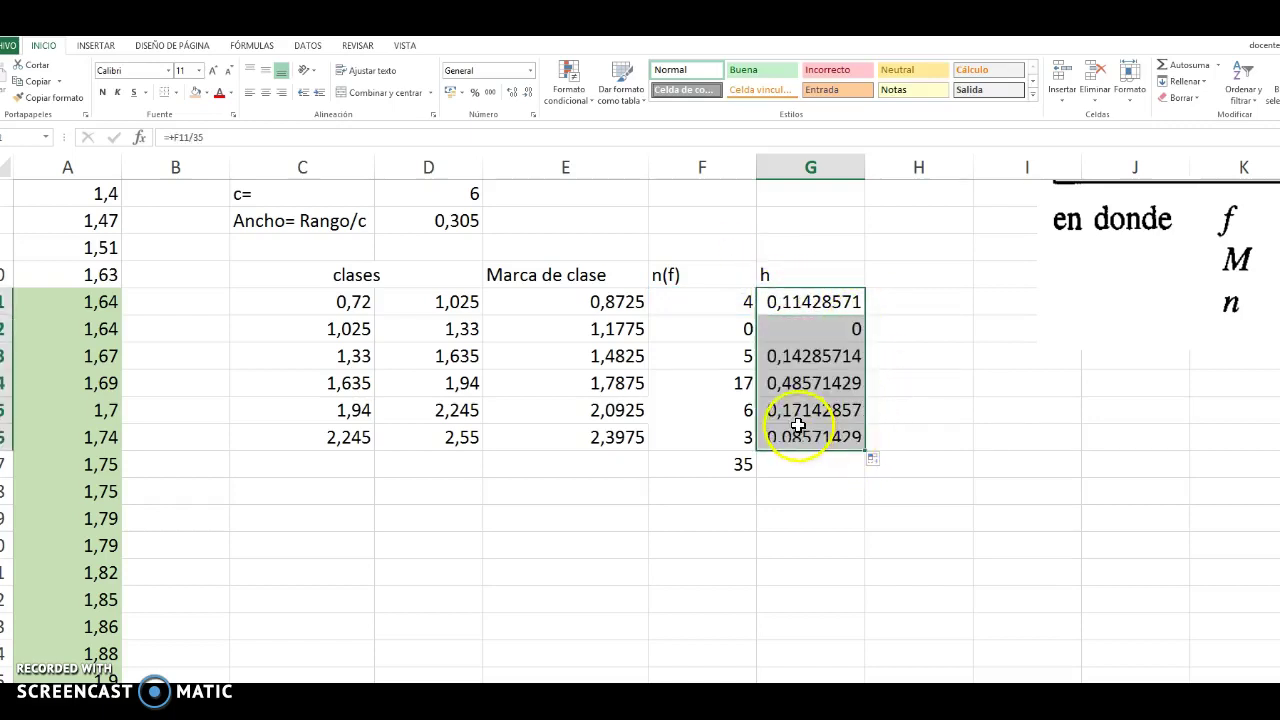
Format the relative frequencies in G11:G16 as percentages with one decimal place.
{"action": "left_click", "coordinate": [824, 316]}
{"action": "left_click", "coordinate": [832, 297]}
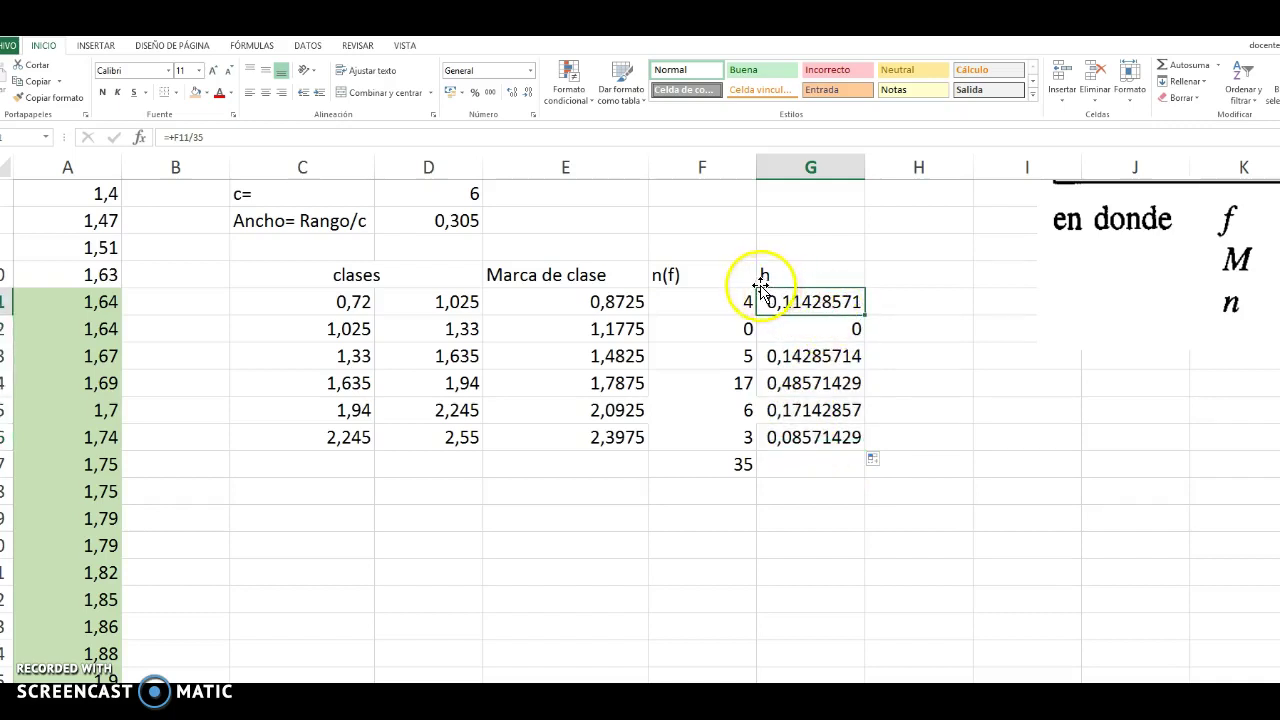
{"action": "left_click_drag", "start_coordinate": [780, 296], "coordinate": [780, 437]}
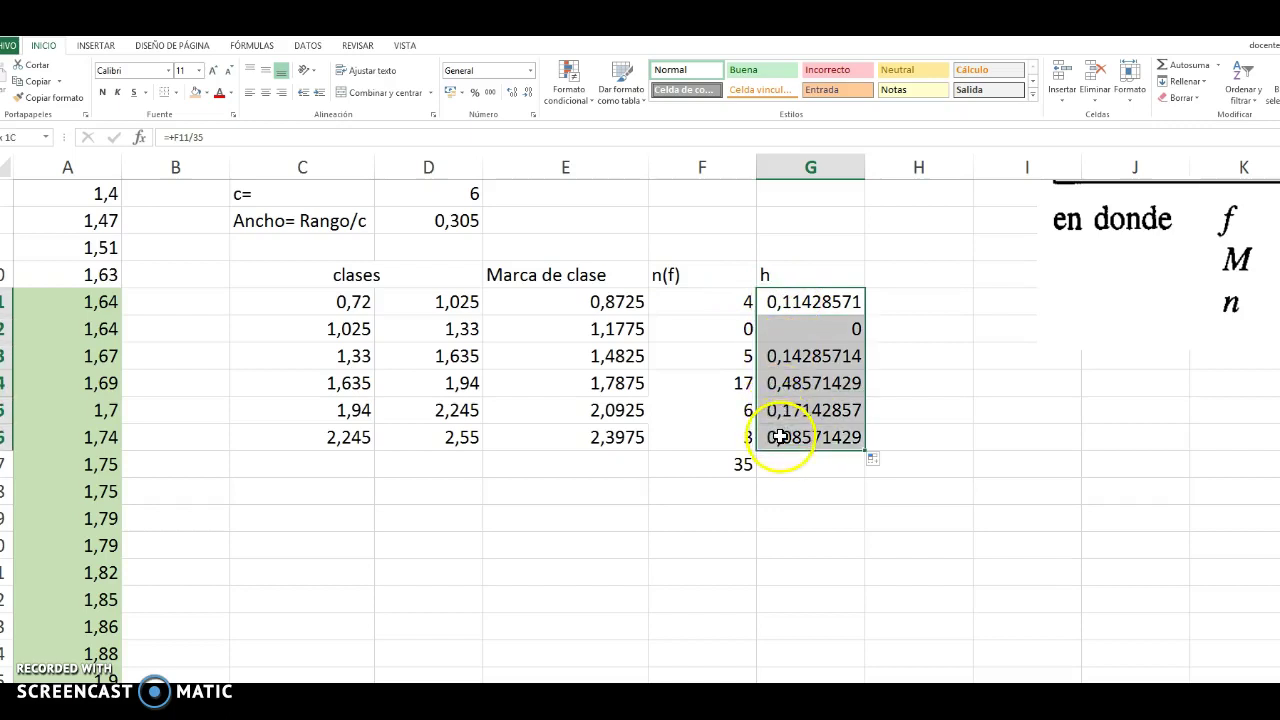
{"action": "left_click", "coordinate": [476, 93]}
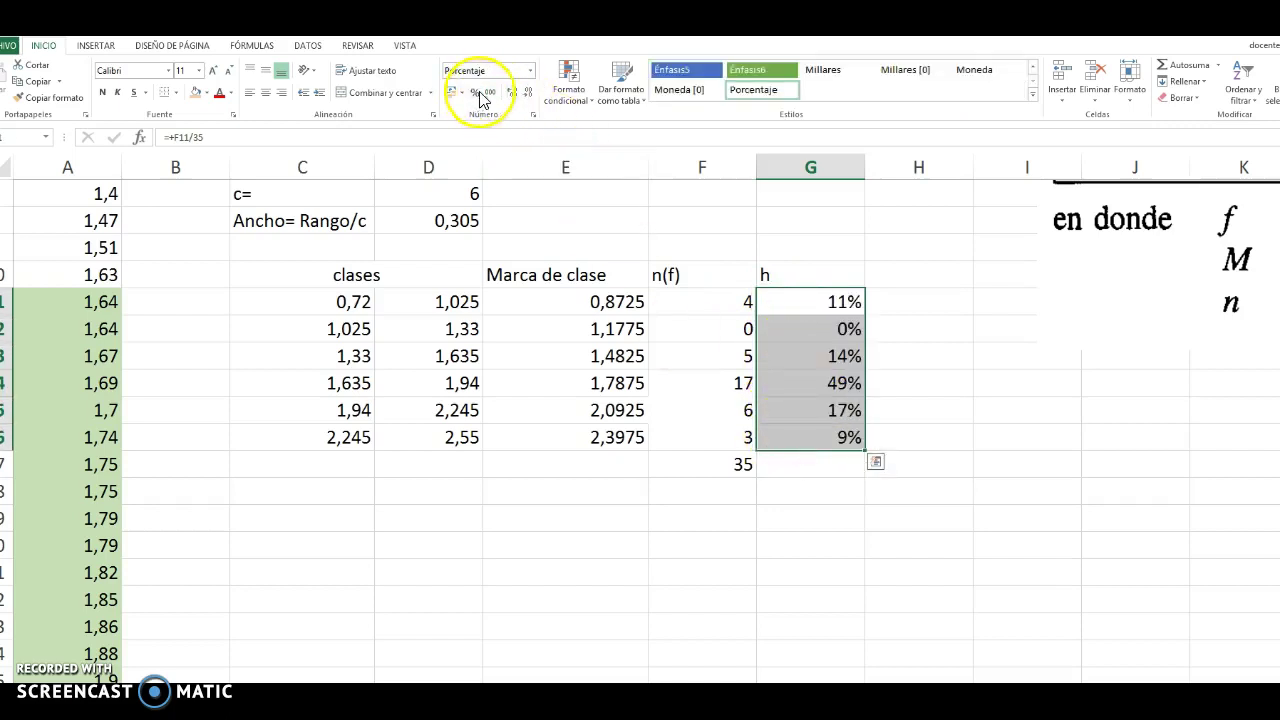
{"action": "left_click", "coordinate": [512, 92]}
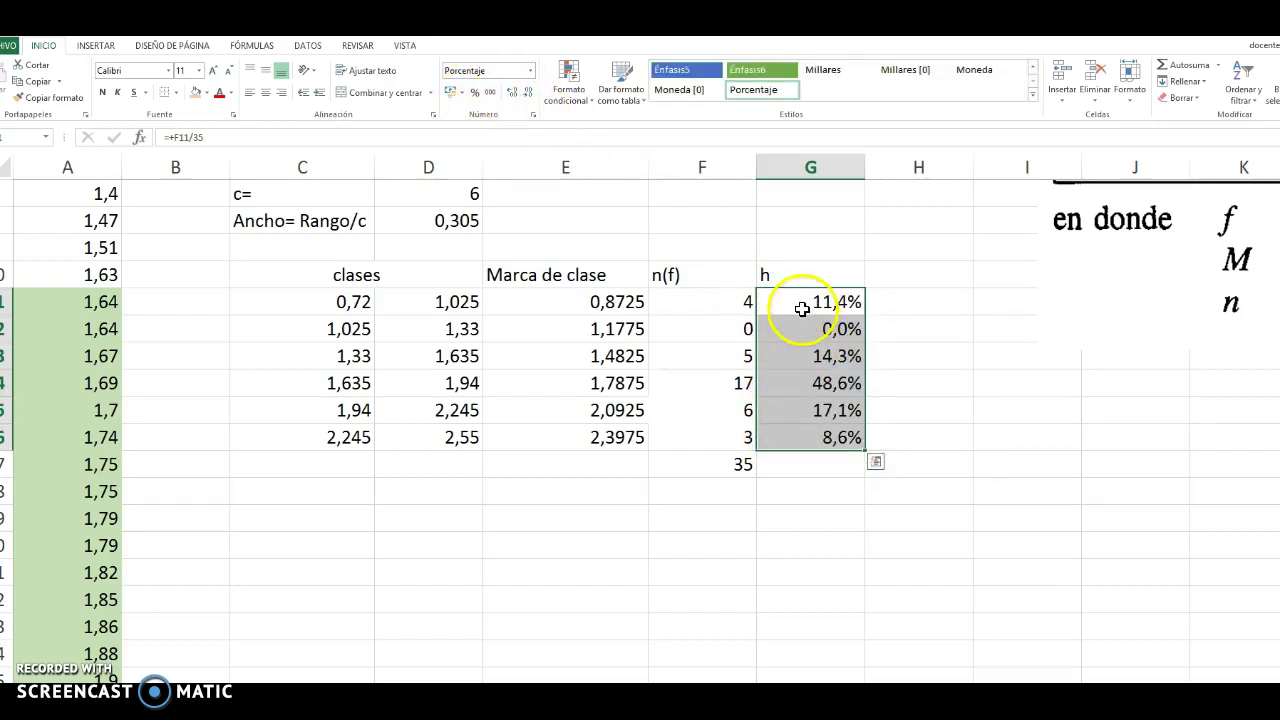
Examine each class's relative frequency percentage in column G against its class limits in columns C and D.
{"action": "left_click", "coordinate": [802, 309]}
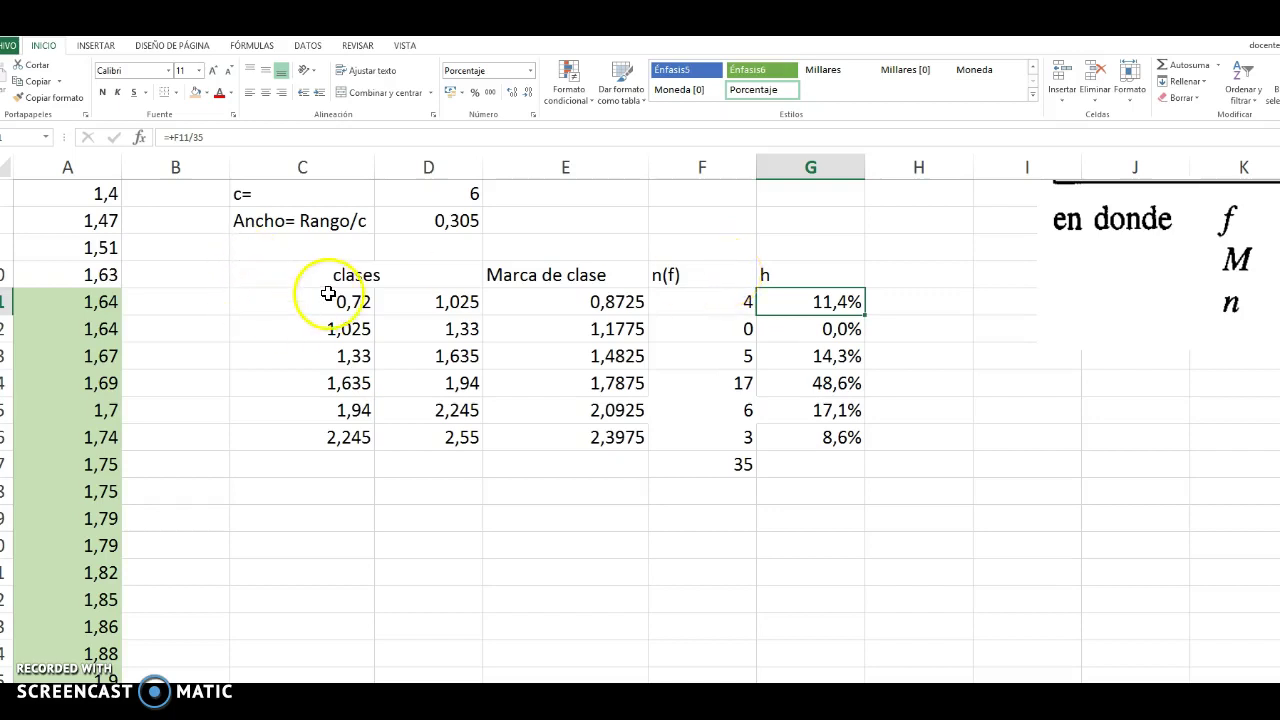
{"action": "left_click_drag", "start_coordinate": [330, 301], "coordinate": [380, 300]}
{"action": "left_click", "coordinate": [845, 329]}
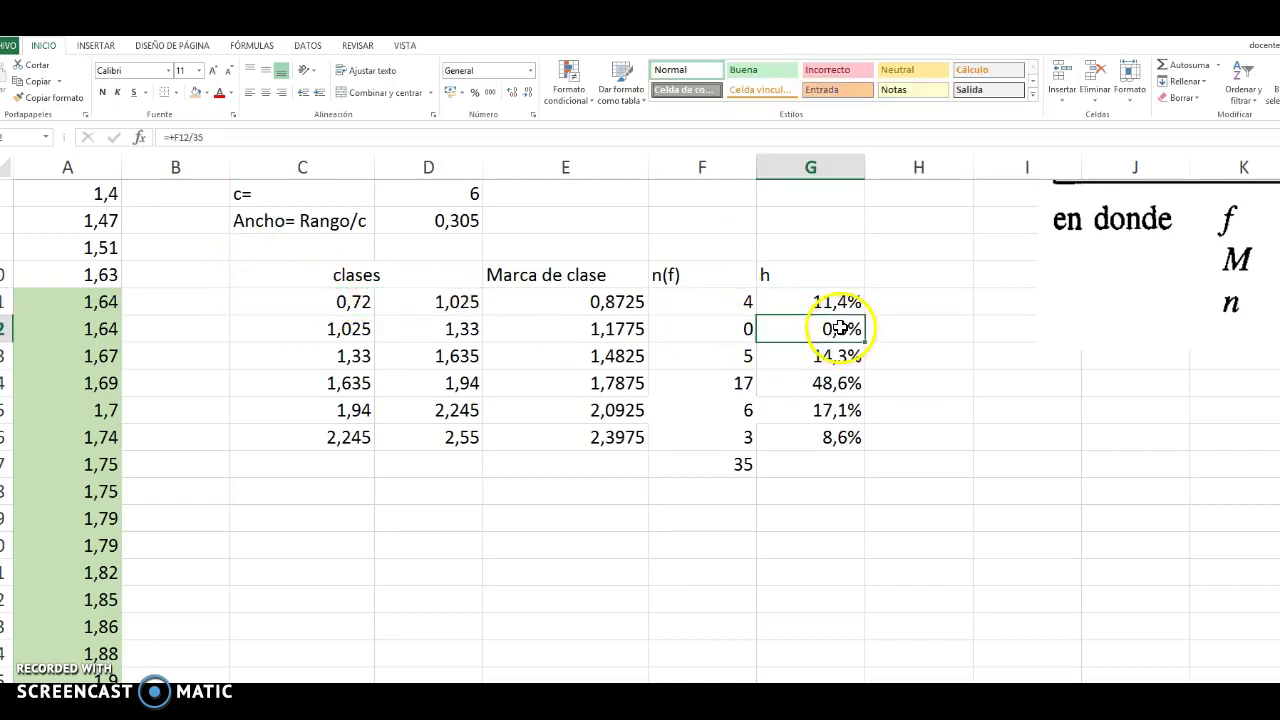
{"action": "left_click_drag", "start_coordinate": [337, 323], "coordinate": [412, 324]}
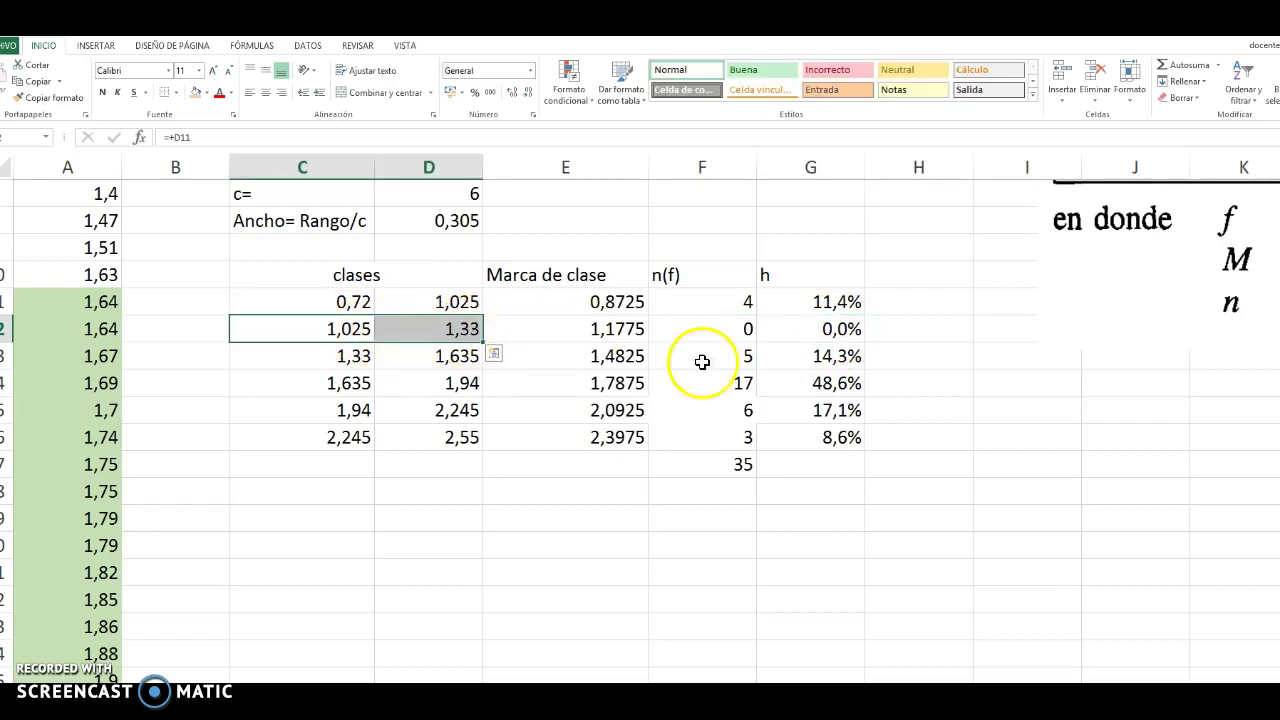
{"action": "left_click", "coordinate": [806, 358]}
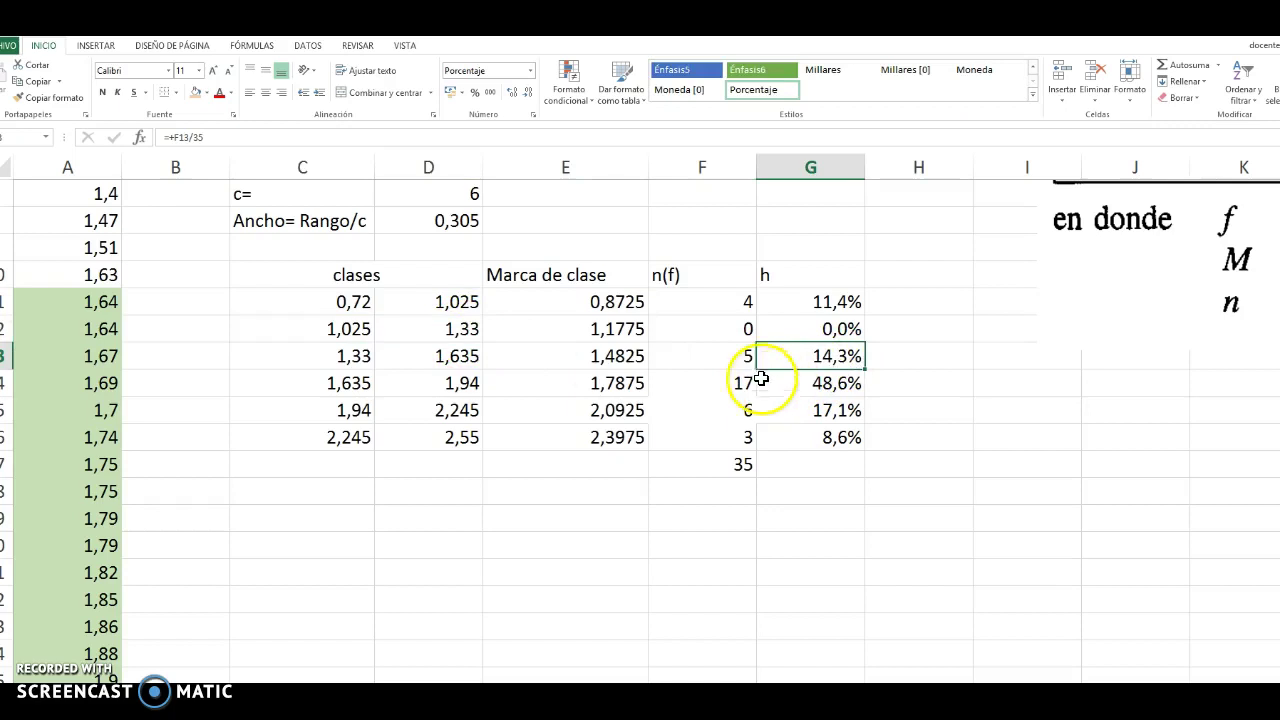
{"action": "left_click_drag", "start_coordinate": [348, 352], "coordinate": [425, 384]}
{"action": "left_click", "coordinate": [783, 389]}
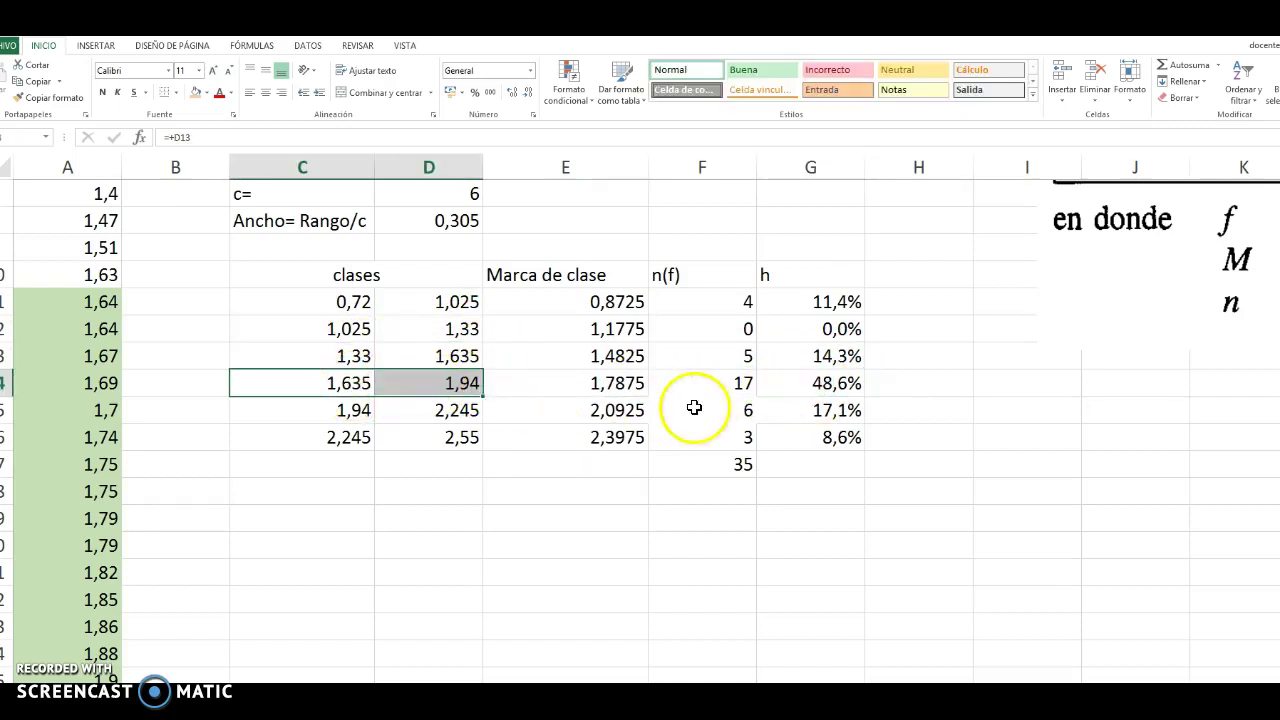
{"action": "left_click", "coordinate": [815, 410]}
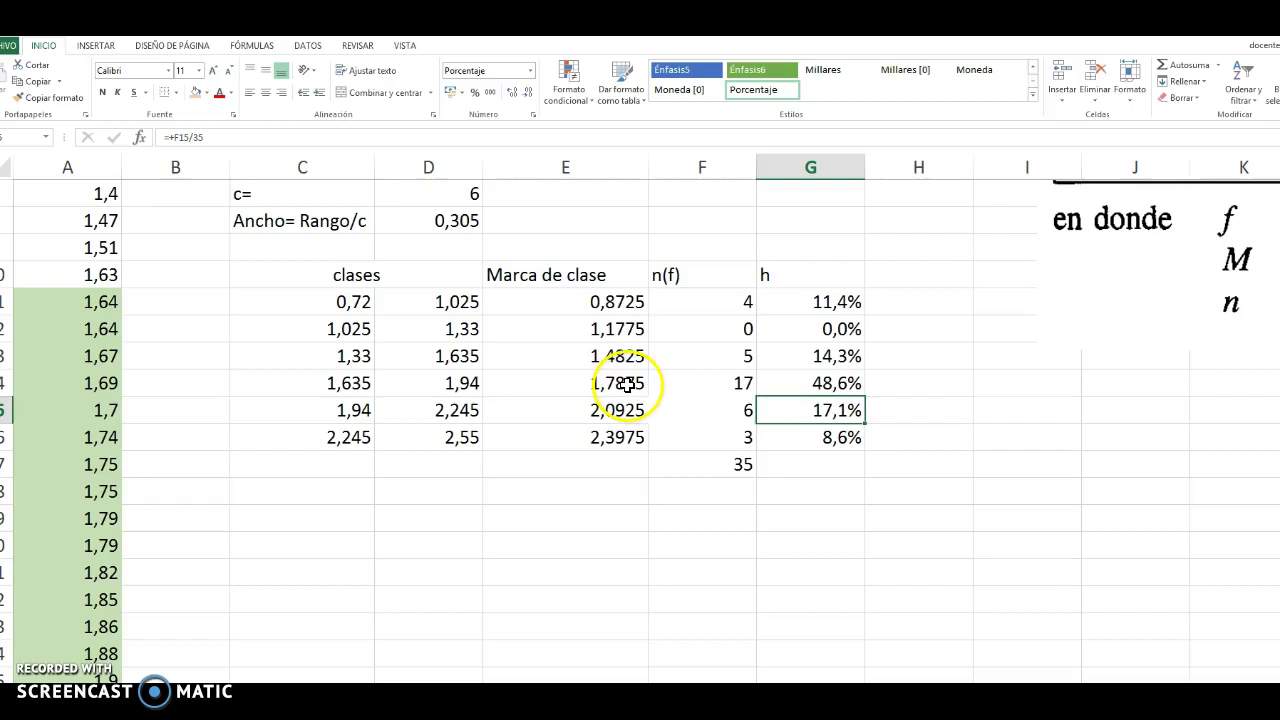
Add an N column header in H10 and enter the first cumulative frequency in H11 as +F11.
{"action": "left_click", "coordinate": [928, 276]}
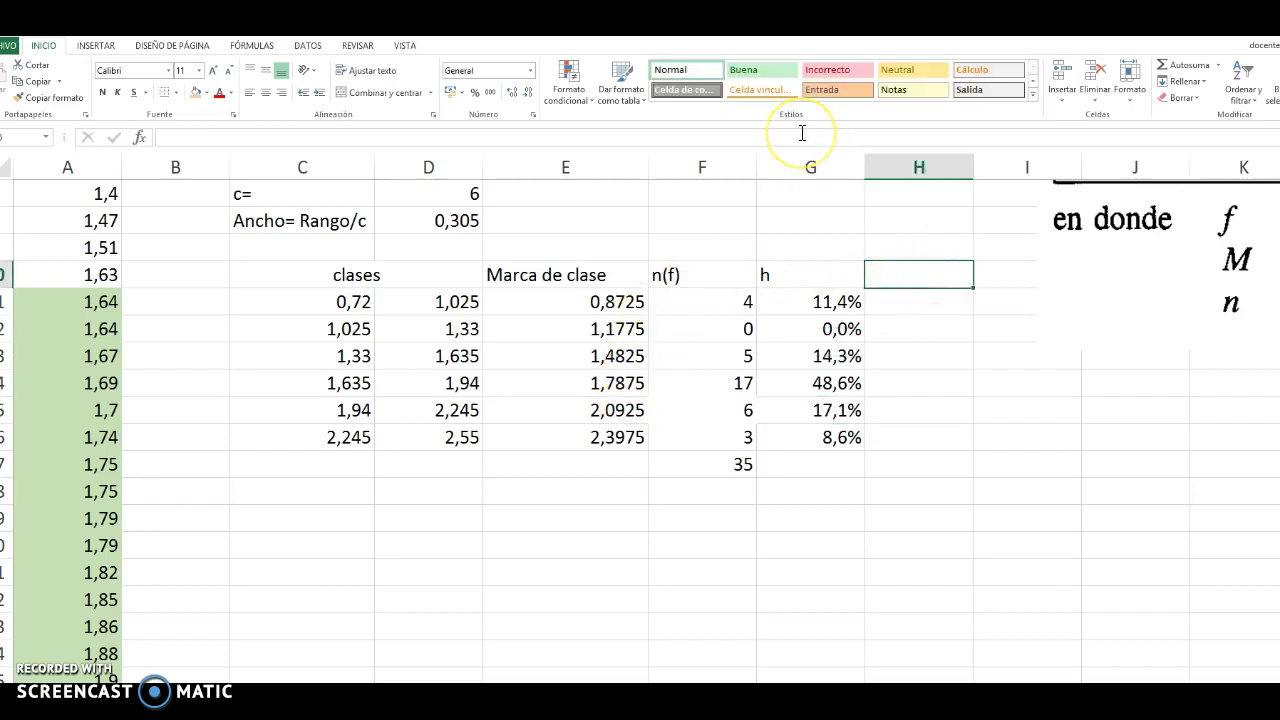
{"action": "type", "text": "N"}
{"action": "key", "text": "Return"}
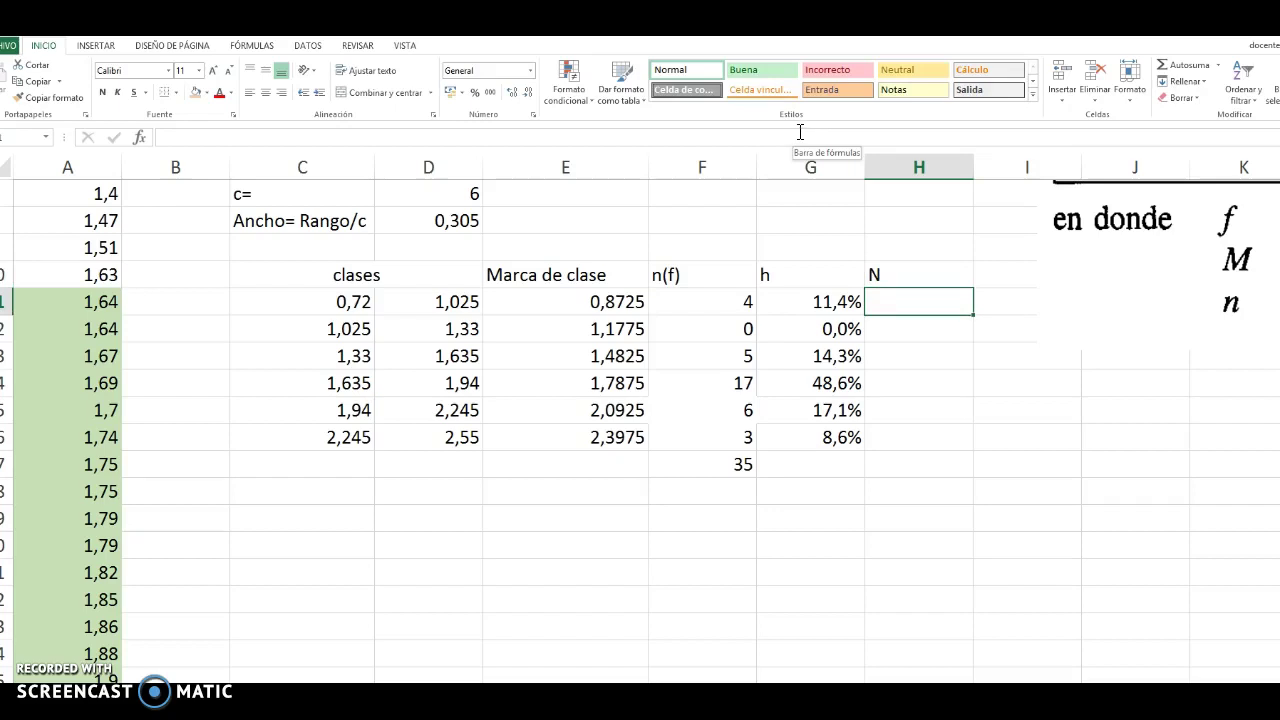
{"action": "type", "text": "+"}
{"action": "key", "text": "Left"}
{"action": "key", "text": "Left"}
{"action": "key", "text": "Return"}
Accumulate the remaining frequencies with the formula +H11+F12 in H12, filled down to H16.
{"action": "type", "text": "+"}
{"action": "key", "text": "Up"}
{"action": "key", "text": "Left"}
{"action": "key", "text": "Left"}
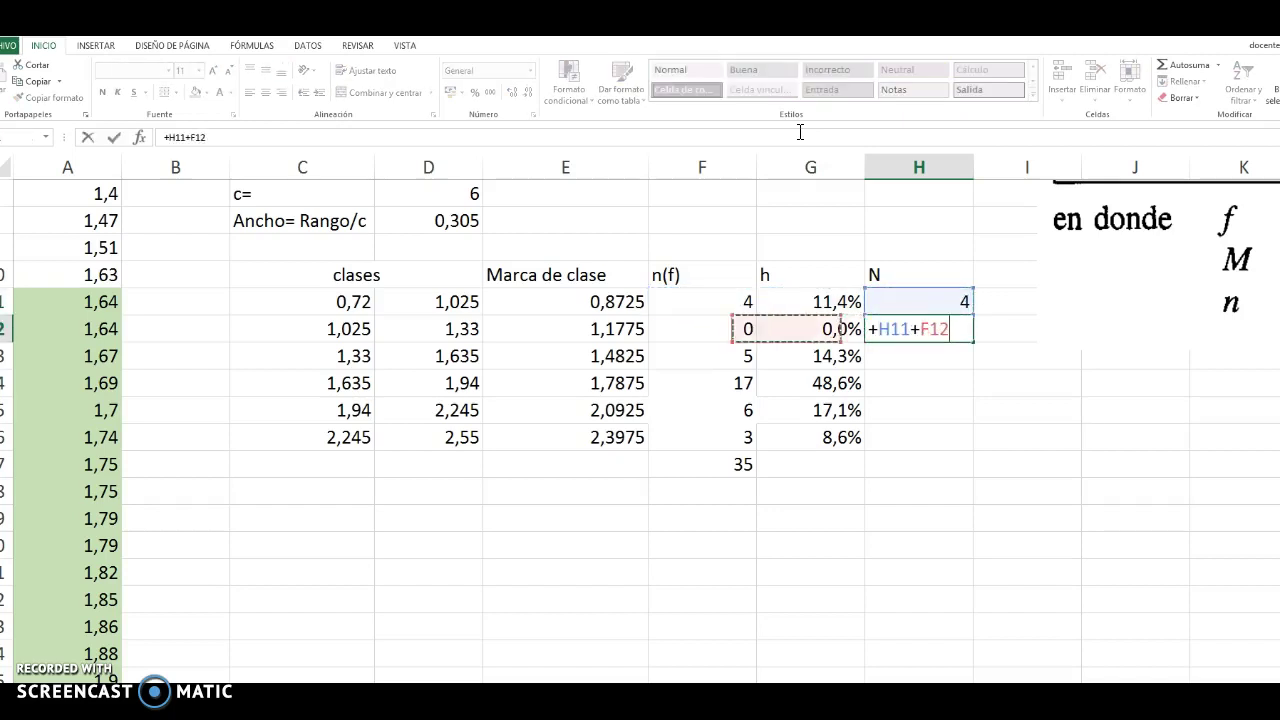
{"action": "key", "text": "Return"}
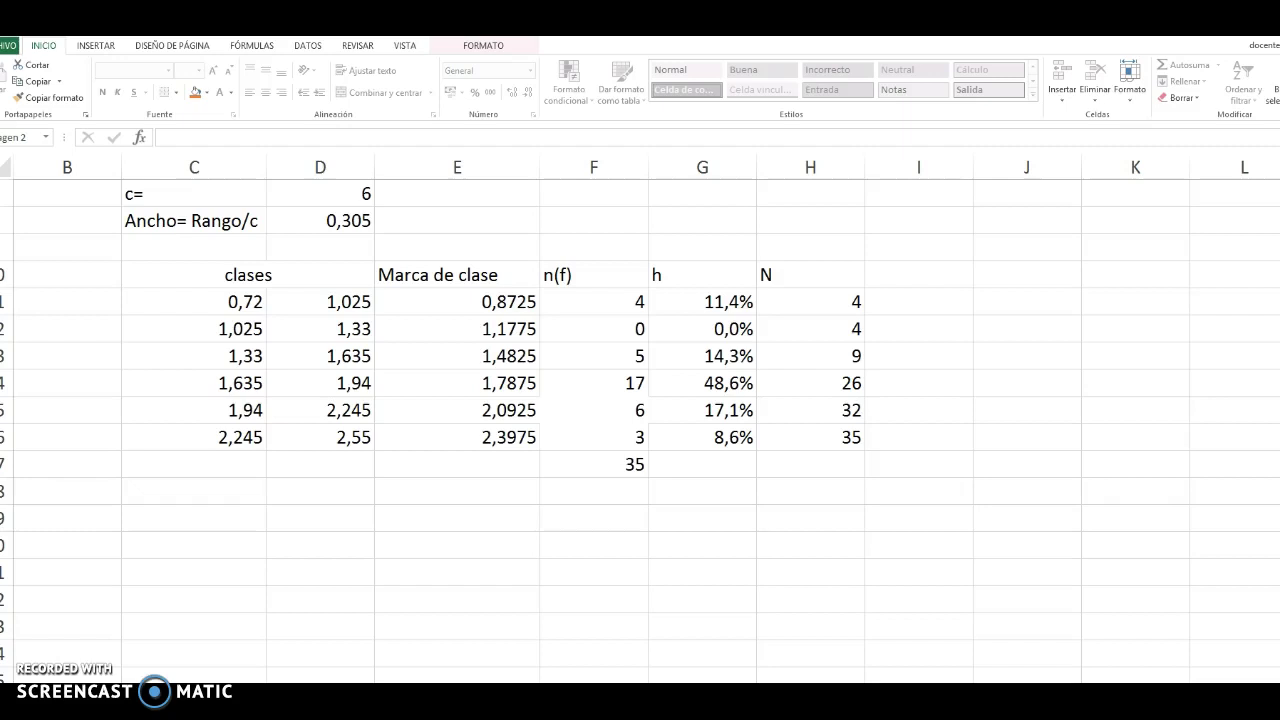
Add an H column header in I10 and enter the first cumulative relative frequency in I11 as +G11.
{"action": "left_click", "coordinate": [898, 272]}
{"action": "type", "text": "H"}
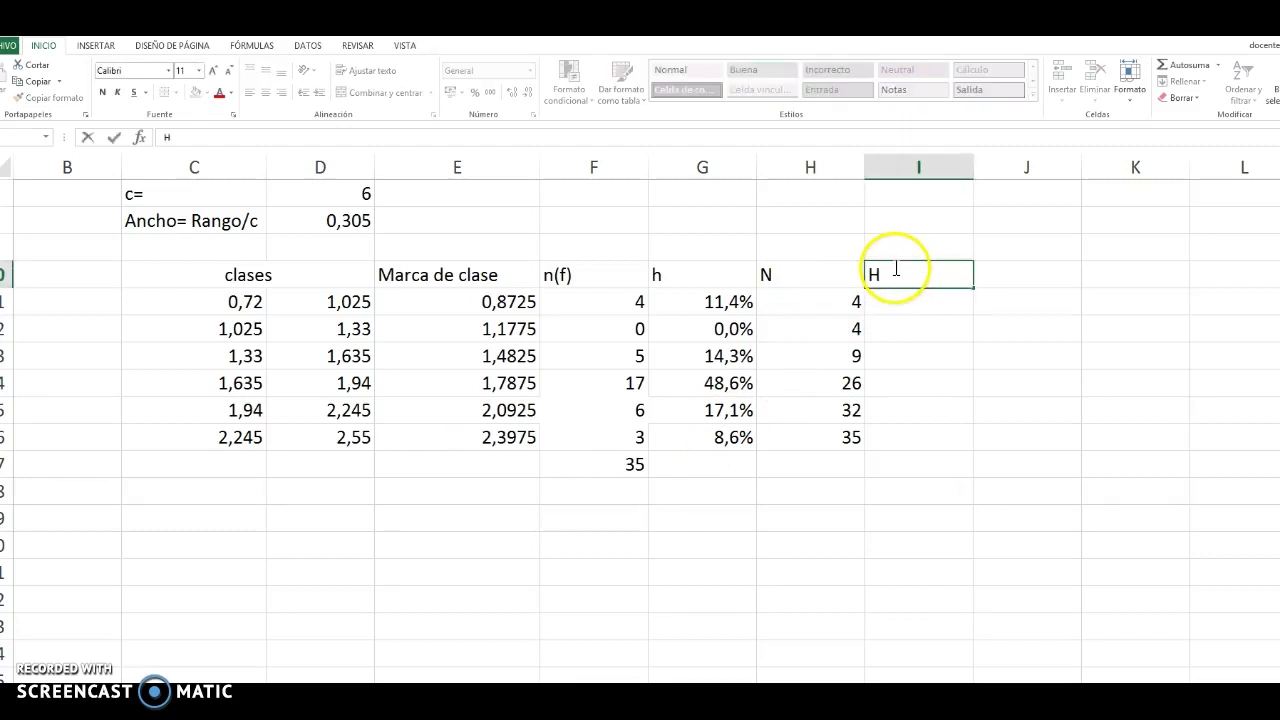
{"action": "key", "text": "Return"}
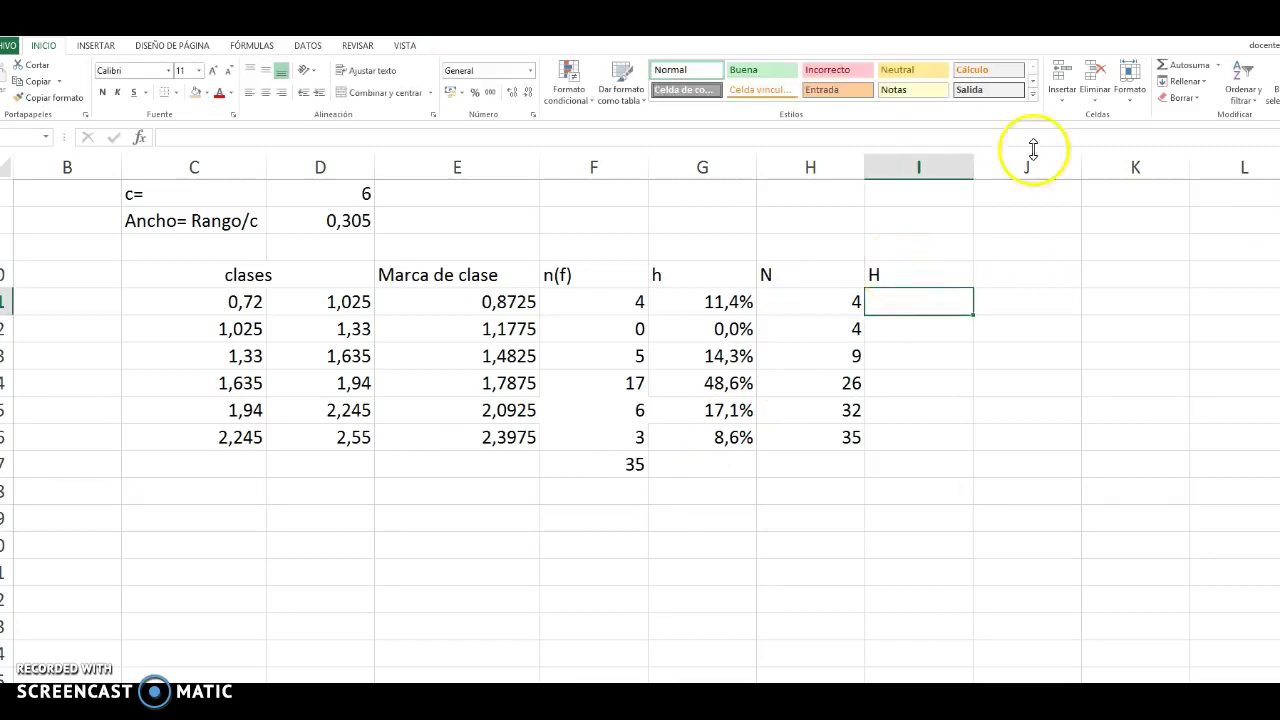
{"action": "left_click", "coordinate": [587, 302]}
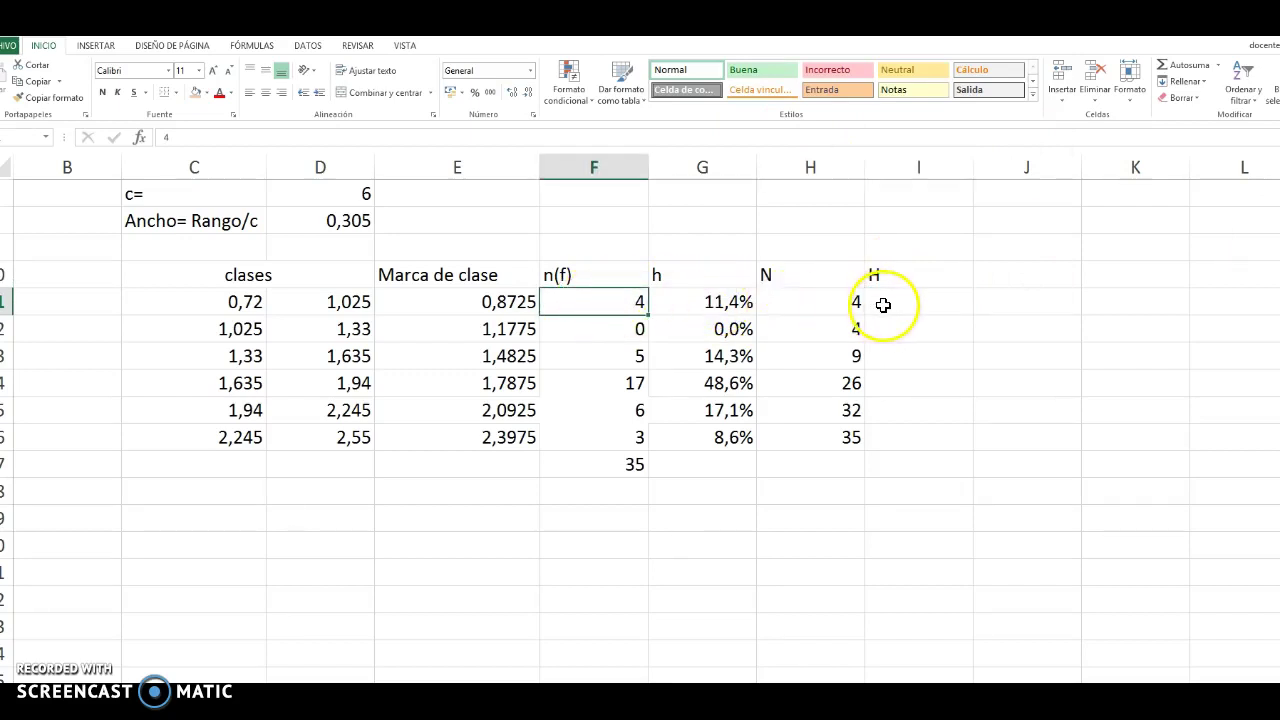
{"action": "left_click", "coordinate": [889, 305]}
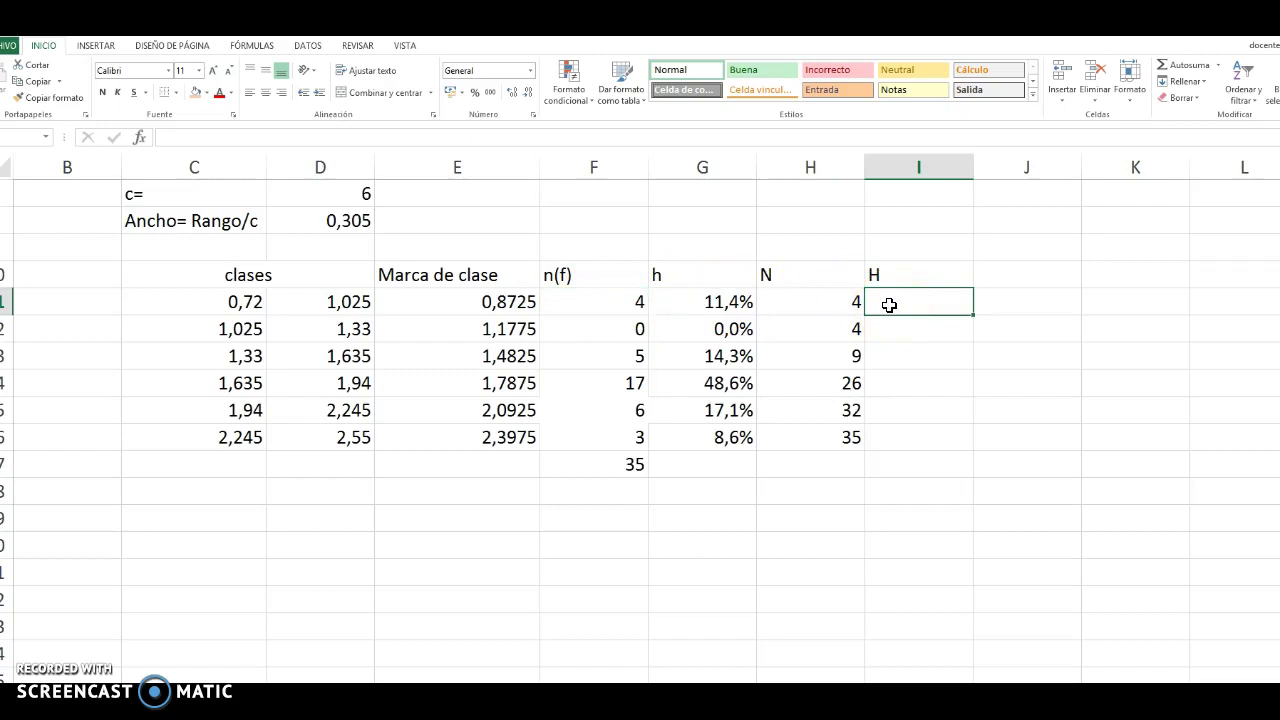
{"action": "type", "text": "="}
{"action": "key", "text": "Left"}
{"action": "key", "text": "Left"}
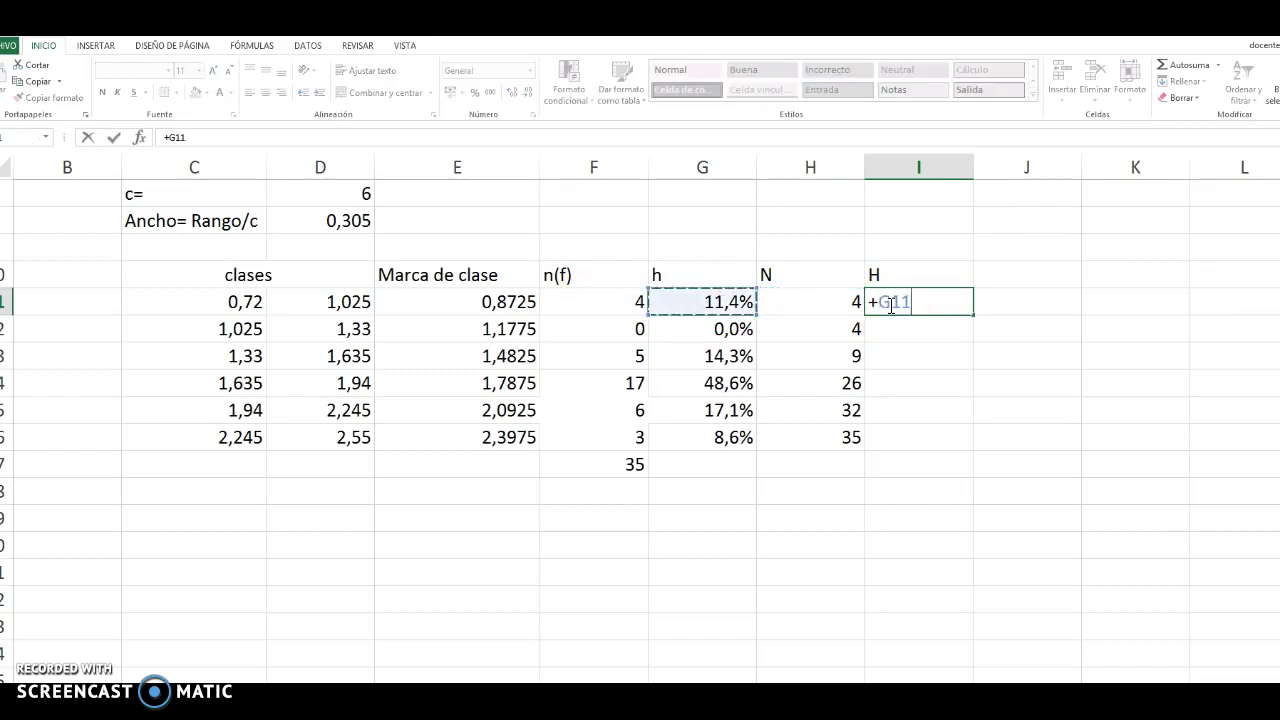
{"action": "key", "text": "Return"}
Accumulate the remaining relative frequencies with the formula +I11+G12 in I12, filled down to I16.
{"action": "type", "text": "+"}
{"action": "key", "text": "Up"}
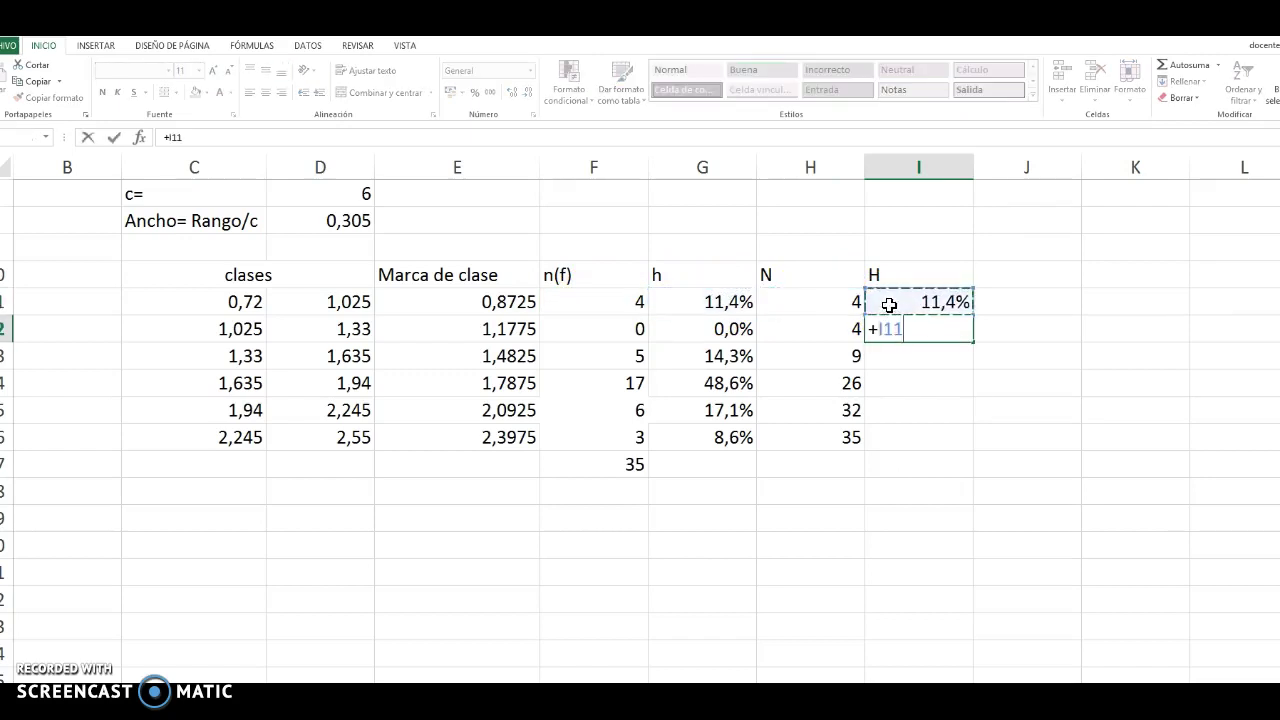
{"action": "type", "text": "+"}
{"action": "key", "text": "Left"}
{"action": "key", "text": "Left"}
{"action": "key", "text": "Return"}
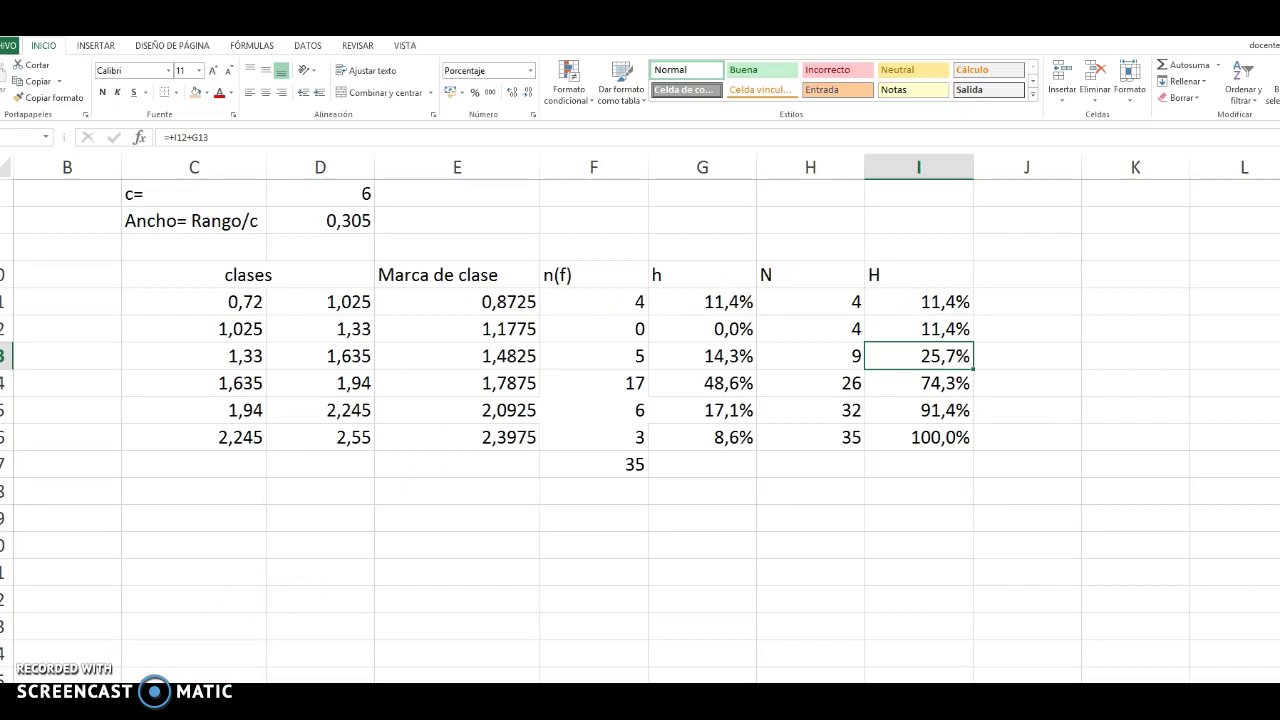
Apply all borders to the frequency table in C10:I17.
{"action": "left_click", "coordinate": [343, 274]}
{"action": "left_click_drag", "start_coordinate": [343, 274], "coordinate": [935, 455]}
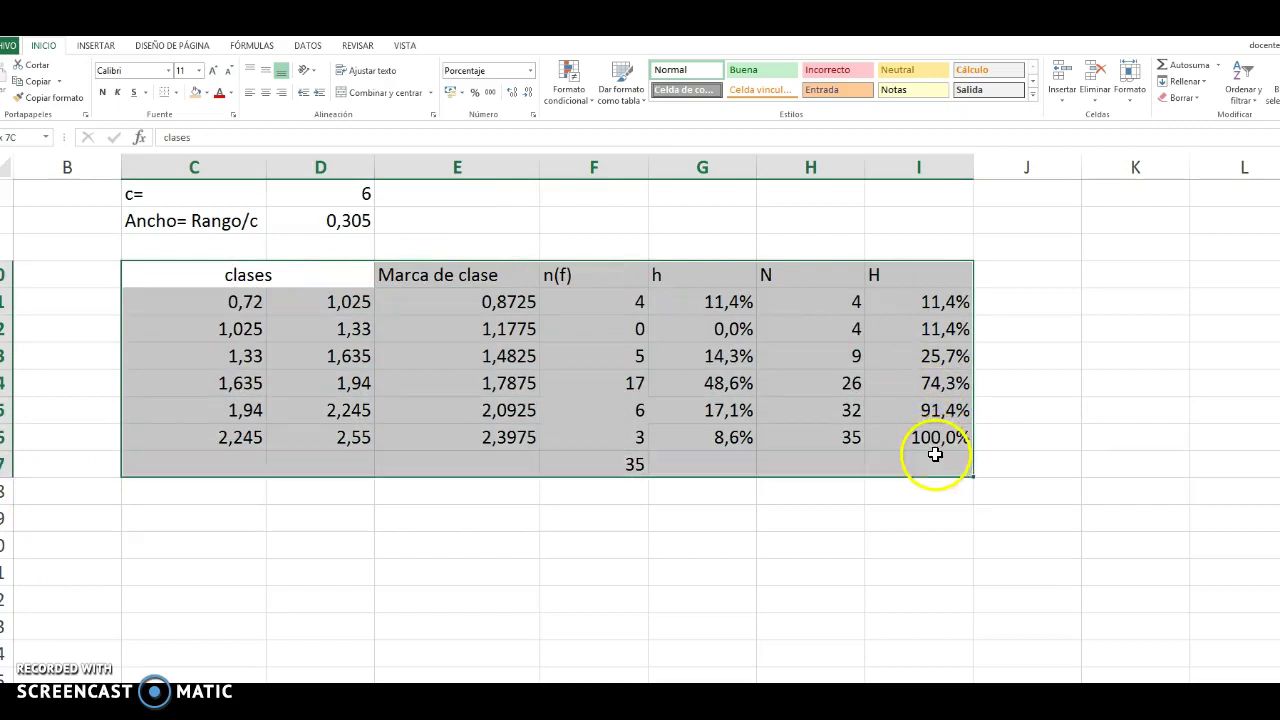
{"action": "left_click", "coordinate": [176, 92]}
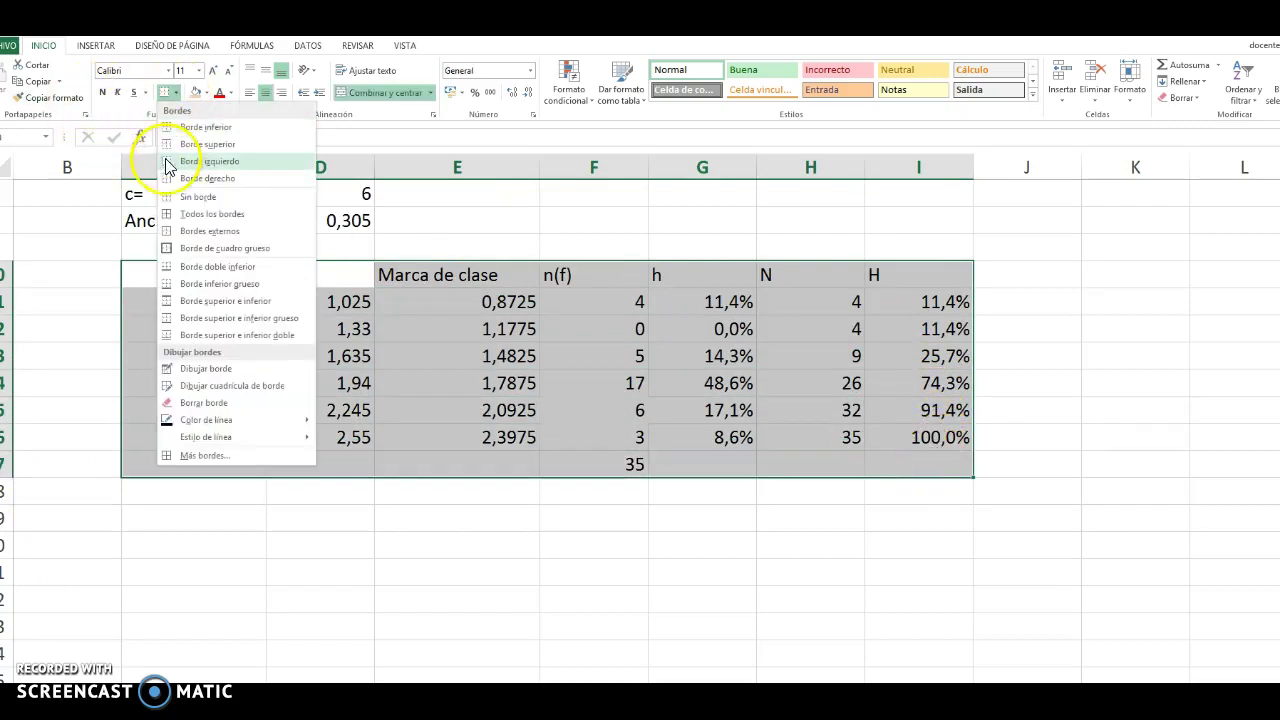
{"action": "left_click", "coordinate": [171, 214]}
Shade the table's header row C10:I10 light blue.
{"action": "left_click", "coordinate": [253, 281]}
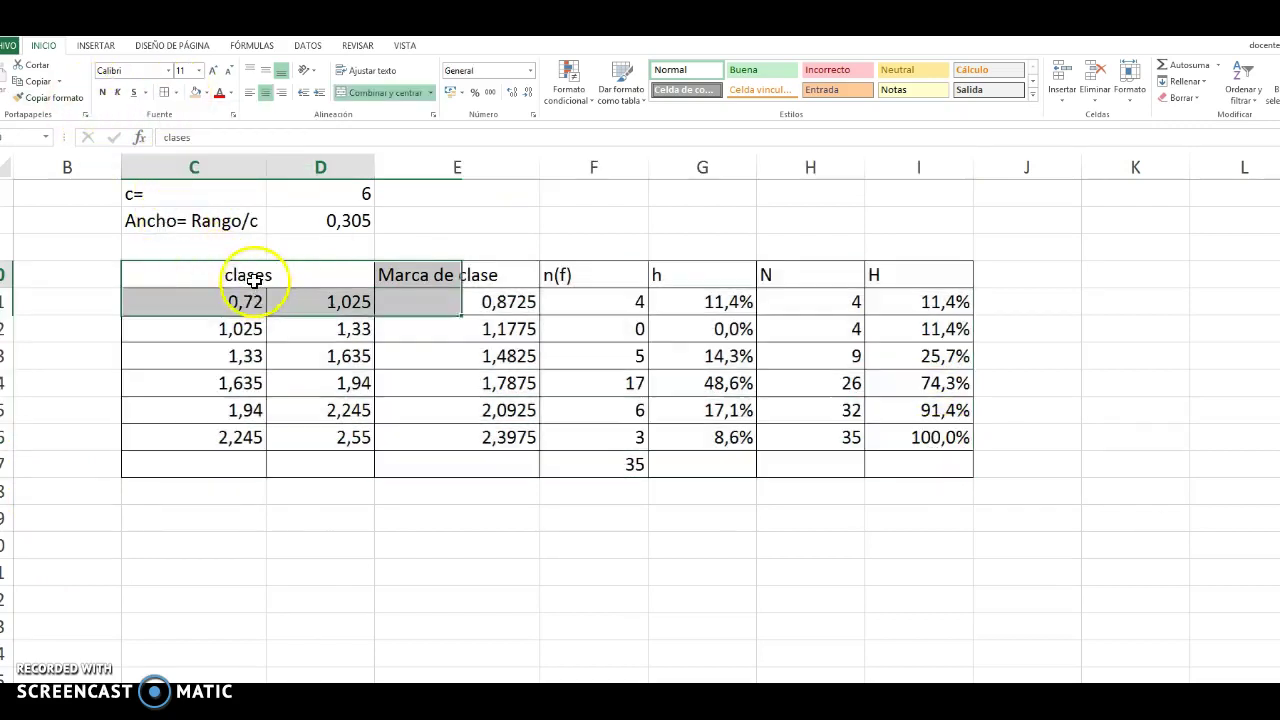
{"action": "left_click_drag", "start_coordinate": [289, 271], "coordinate": [917, 266]}
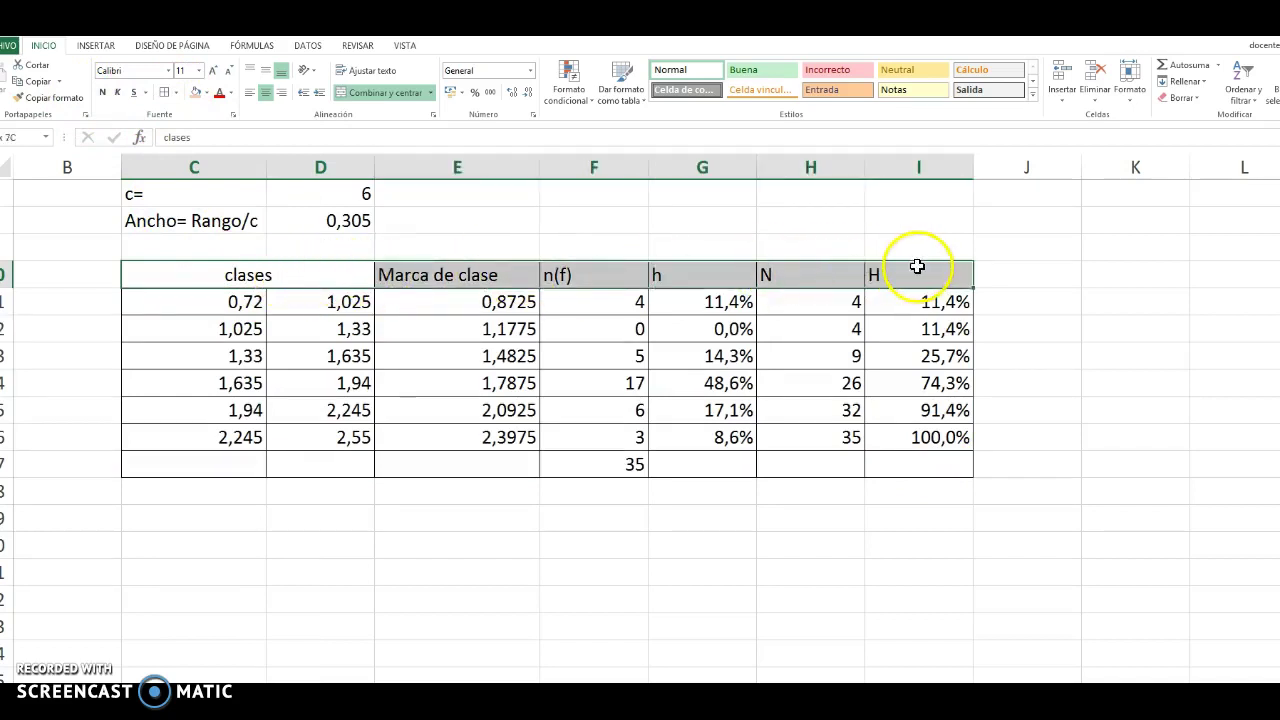
{"action": "left_click", "coordinate": [207, 93]}
{"action": "left_click", "coordinate": [240, 148]}
Centre the header labels horizontally in the table's header row C10:I10.
{"action": "left_click", "coordinate": [274, 277]}
{"action": "left_click_drag", "start_coordinate": [249, 271], "coordinate": [909, 275]}
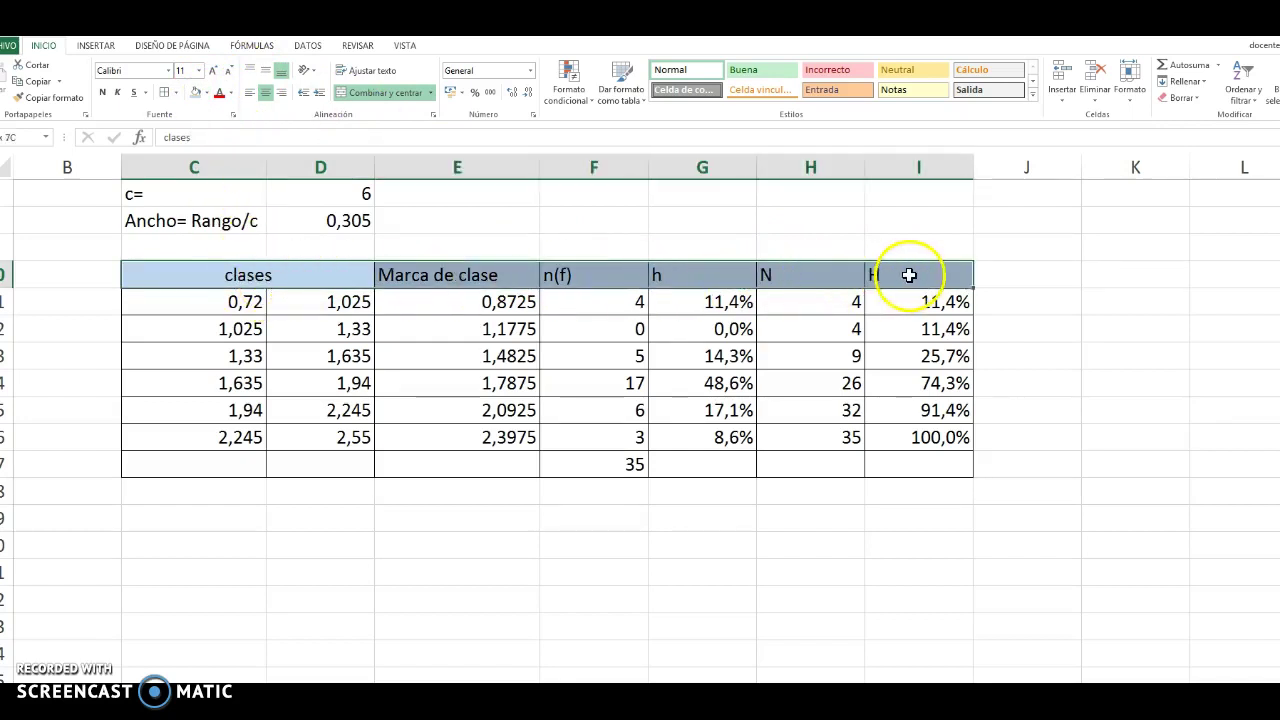
{"action": "left_click", "coordinate": [249, 92]}
{"action": "left_click", "coordinate": [265, 92]}
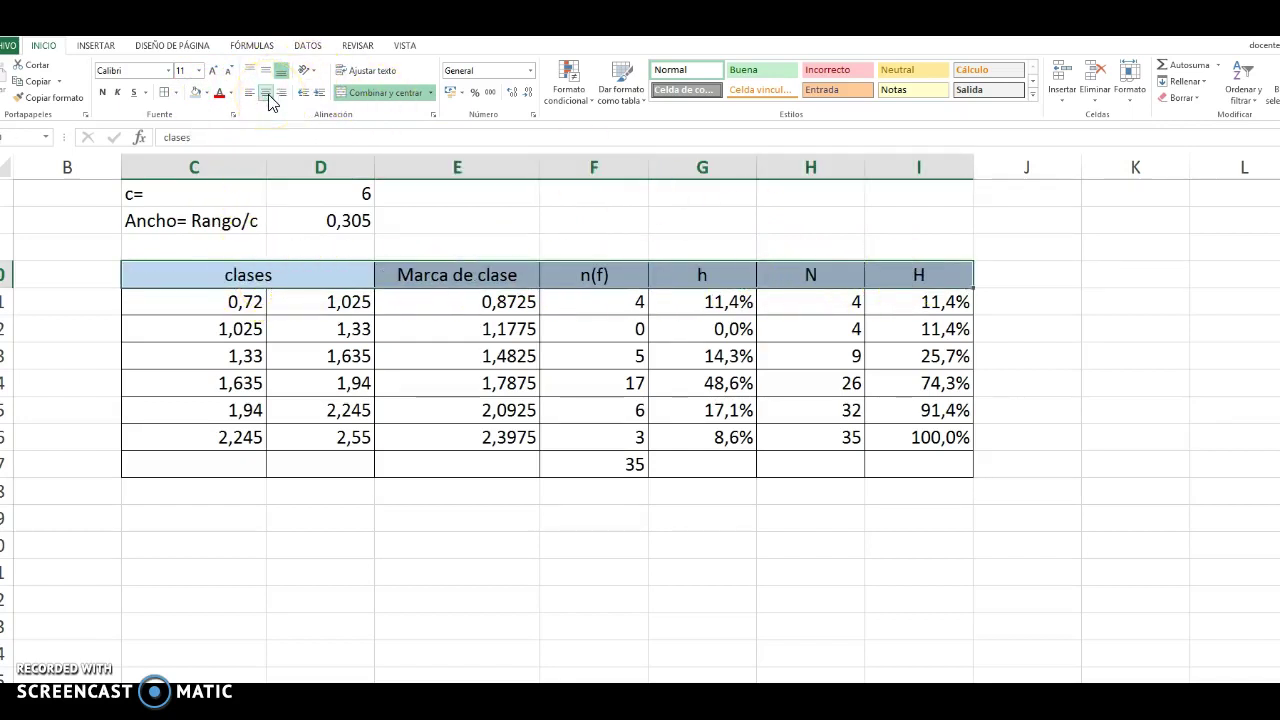
{"action": "left_click", "coordinate": [338, 288]}
Enter the table title "tabal d efrecuencias de los pesos de un producto" in C9 above the headers.
{"action": "left_click", "coordinate": [207, 252]}
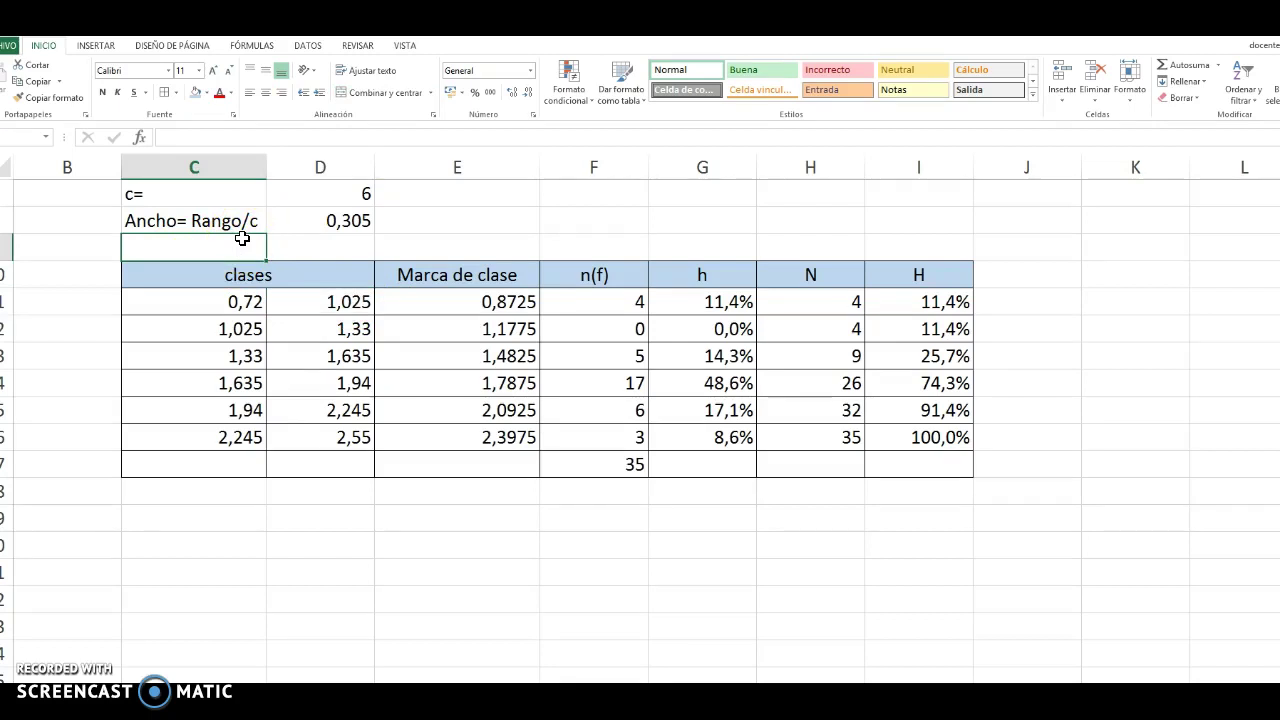
{"action": "type", "text": "tabal d efrecuencias de los pesos de un producto"}
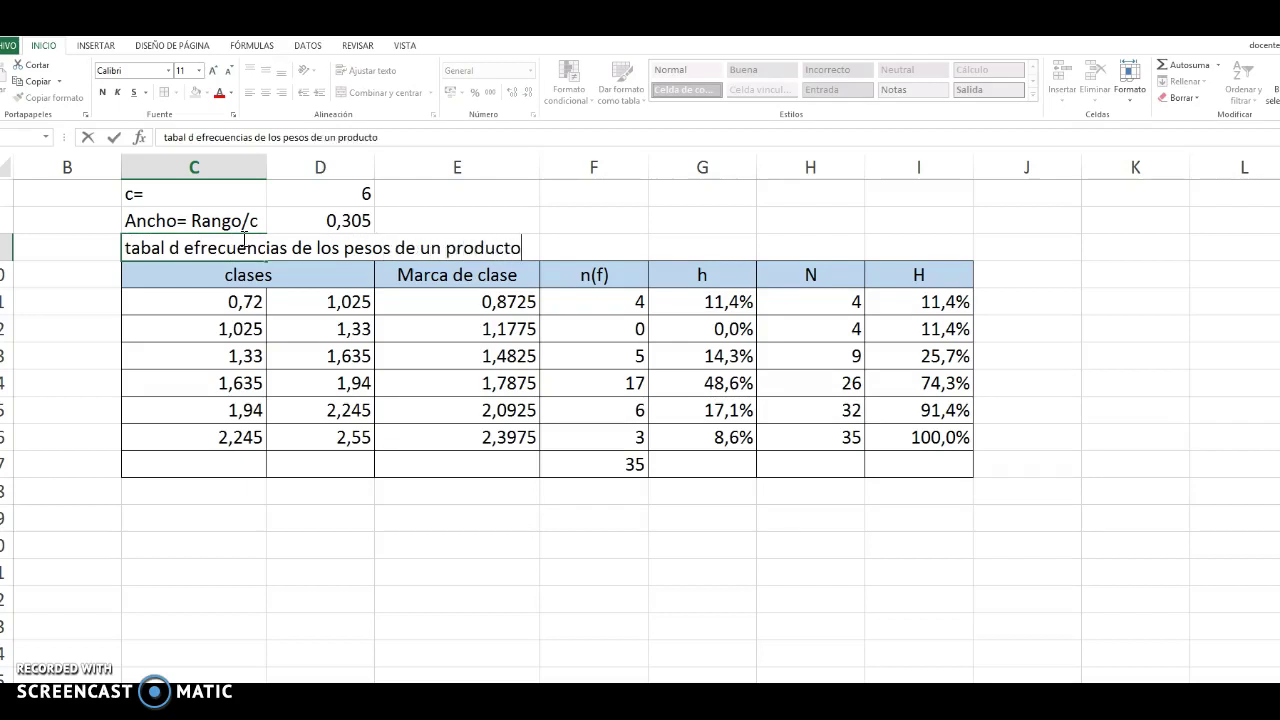
{"action": "key", "text": "Return"}
{"action": "left_click", "coordinate": [242, 238]}
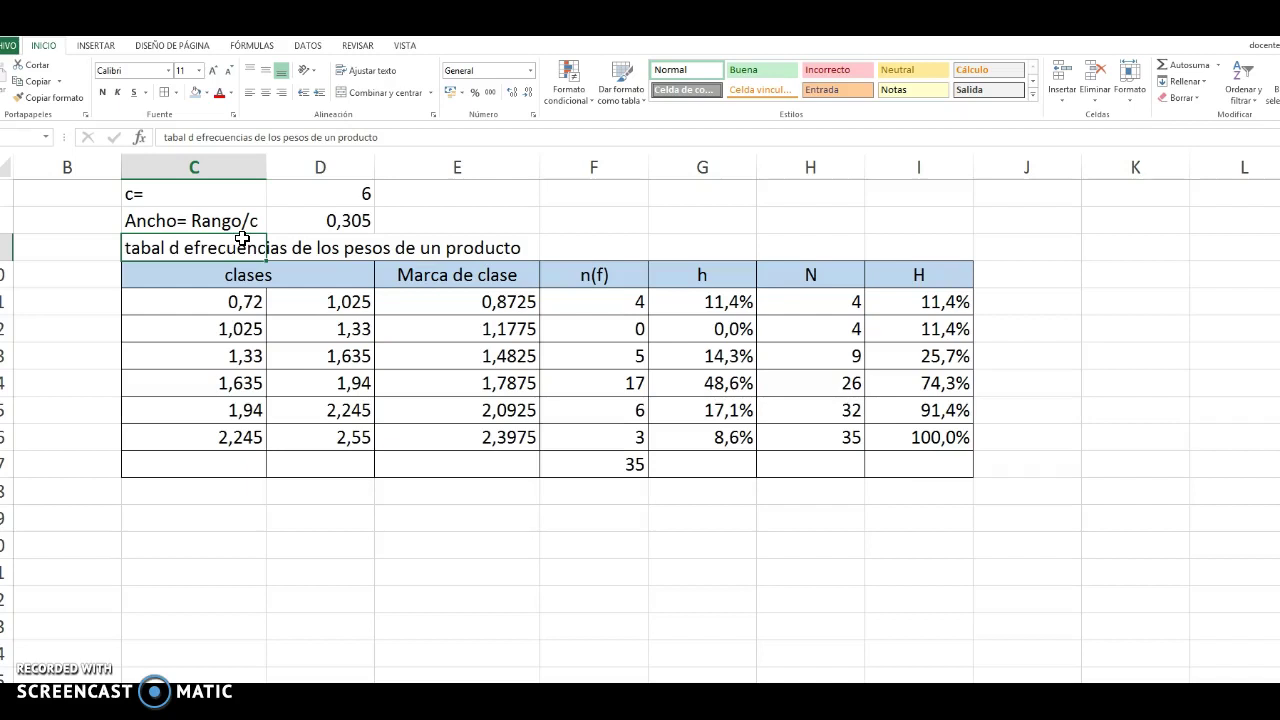
Correct the table title in C9 to "Tabla de frecuencias de los pesos de un produccto" and enter the source note "Fte: Empresa X" in C18.
{"action": "type", "text": "Tabl"}
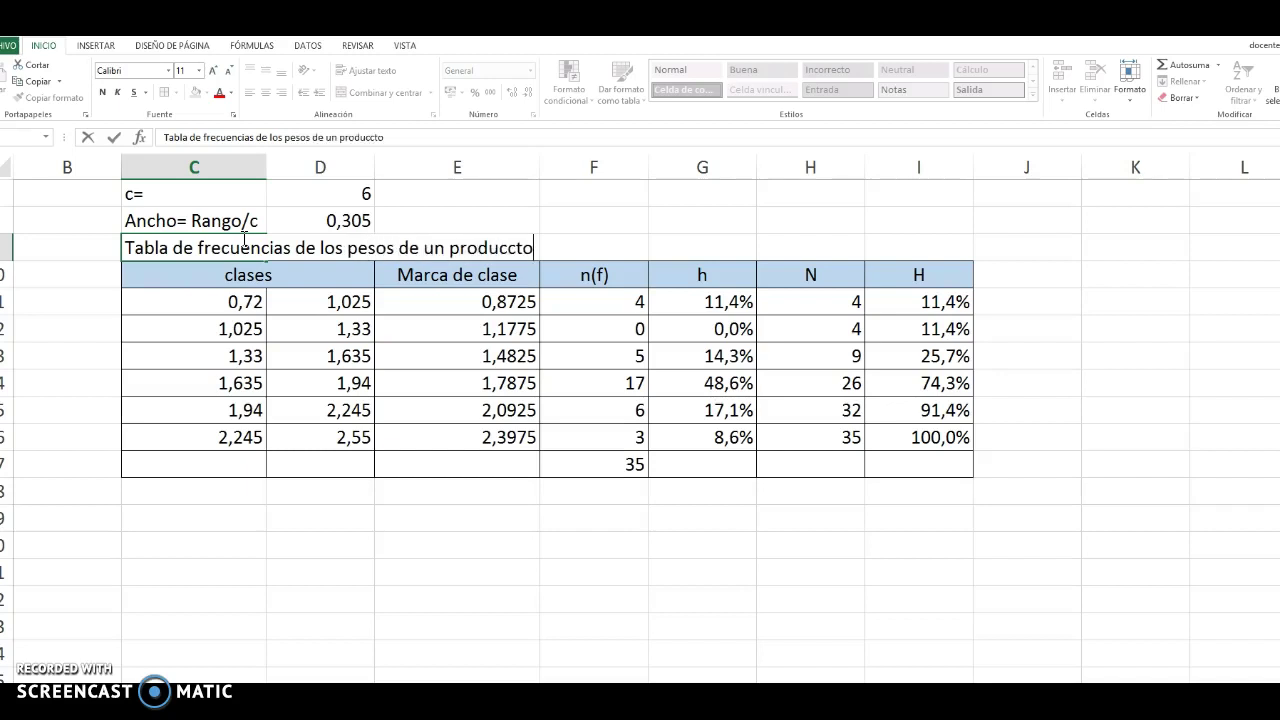
{"action": "key", "text": "Return"}
{"action": "key", "text": "Down"}
{"action": "key", "text": "Down"}
{"action": "key", "text": "Down"}
{"action": "key", "text": "Down"}
{"action": "key", "text": "Down"}
{"action": "key", "text": "Down"}
{"action": "key", "text": "Down"}
{"action": "key", "text": "Down"}
{"action": "type", "text": "F"}
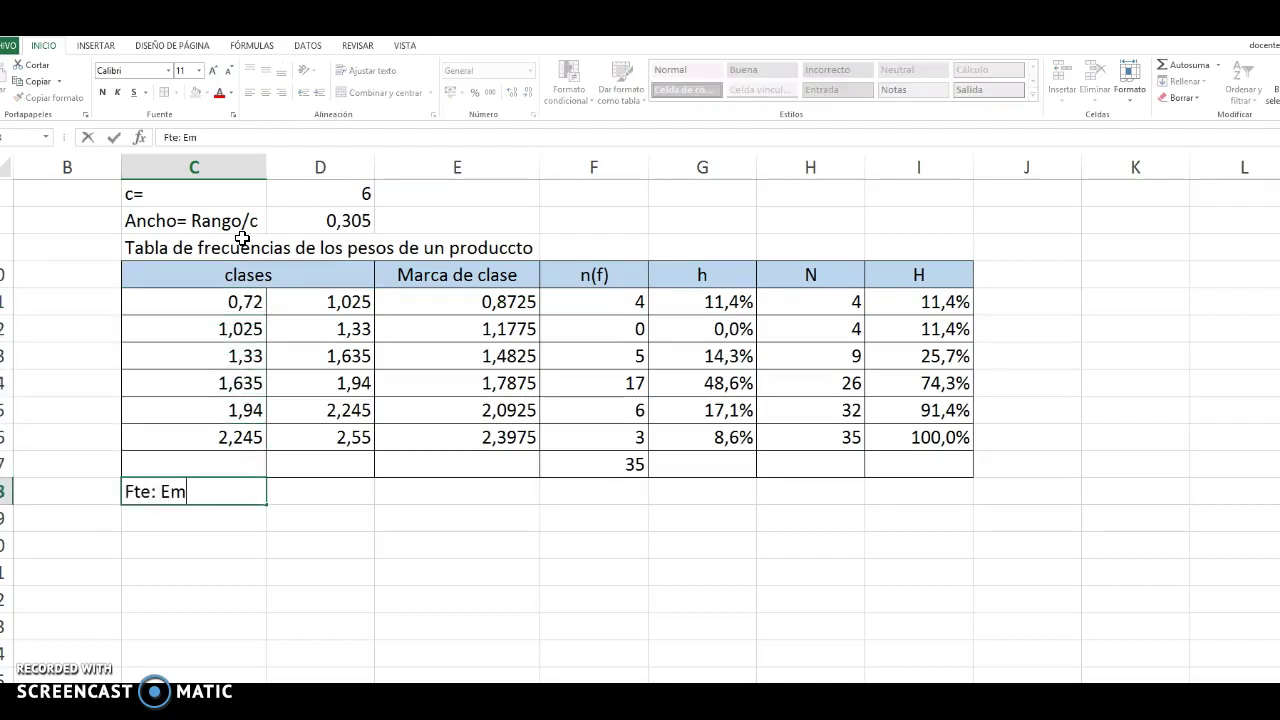
{"action": "key", "text": "Return"}
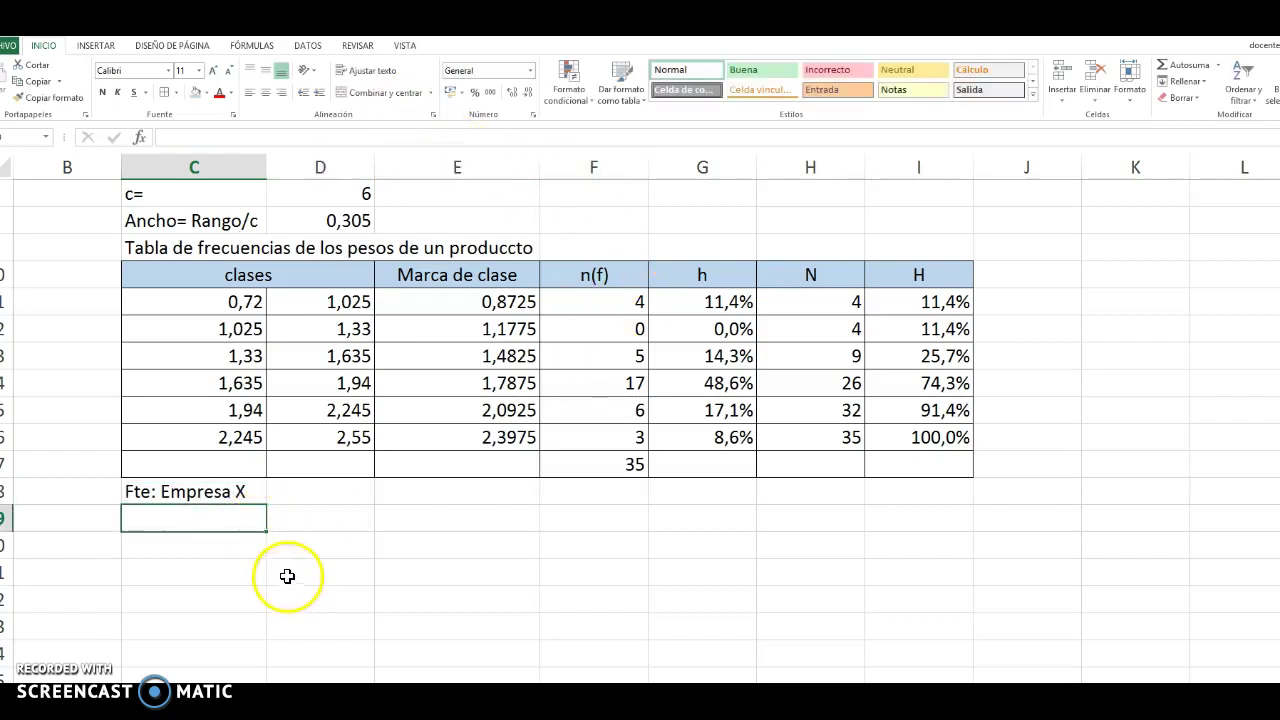
Examine the class limits in C11:D16, especially the first and last classes, and the third class's mark in E13.
{"action": "left_click", "coordinate": [218, 302]}
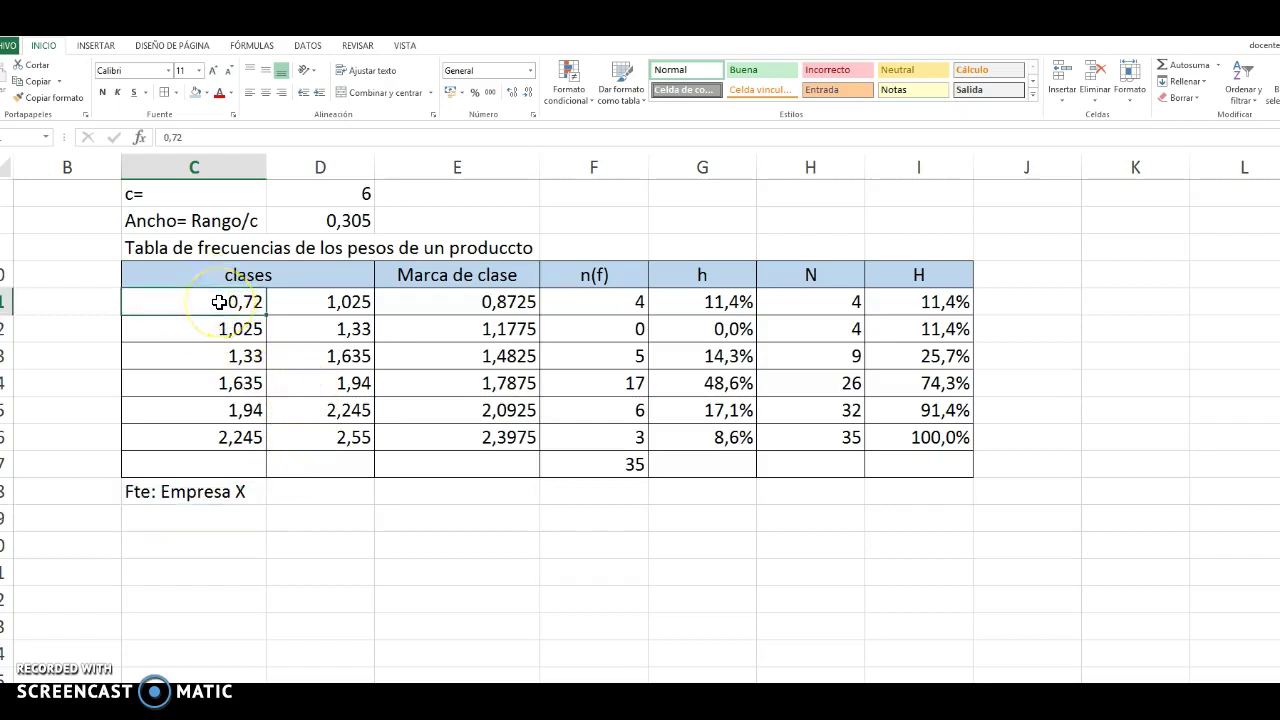
{"action": "left_click_drag", "start_coordinate": [225, 302], "coordinate": [334, 437]}
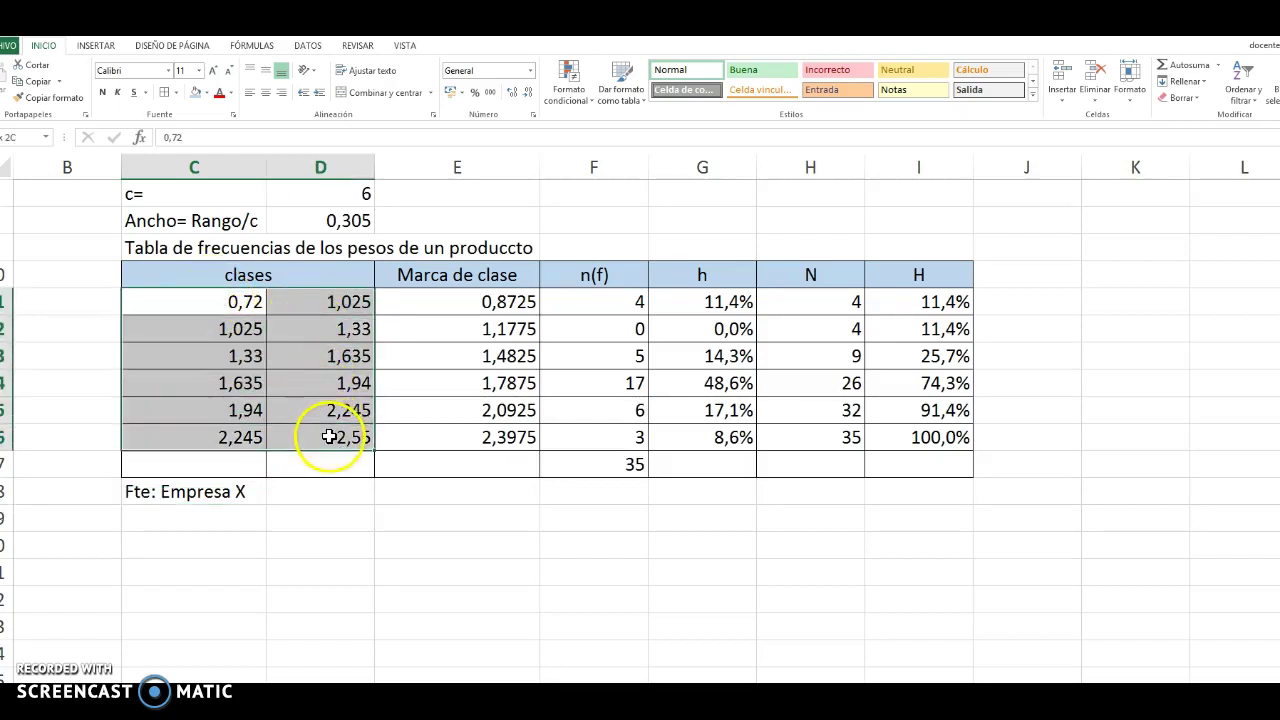
{"action": "left_click", "coordinate": [220, 300]}
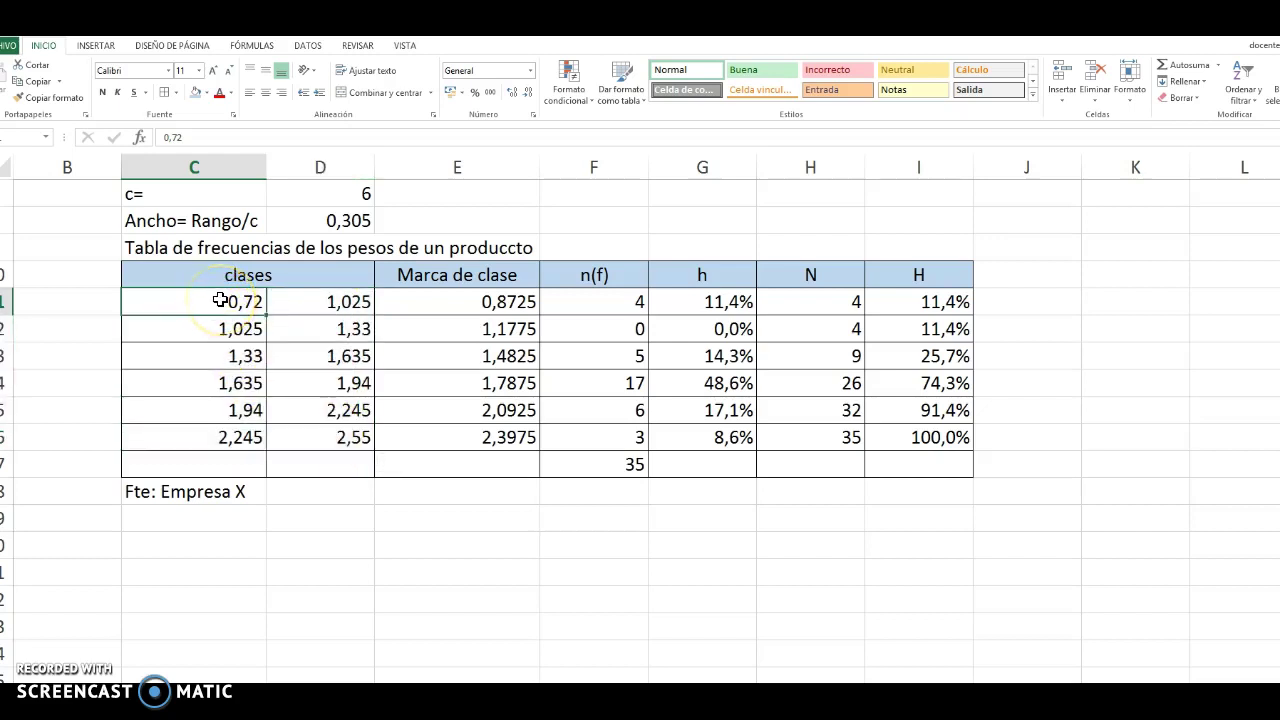
{"action": "left_click", "coordinate": [350, 301]}
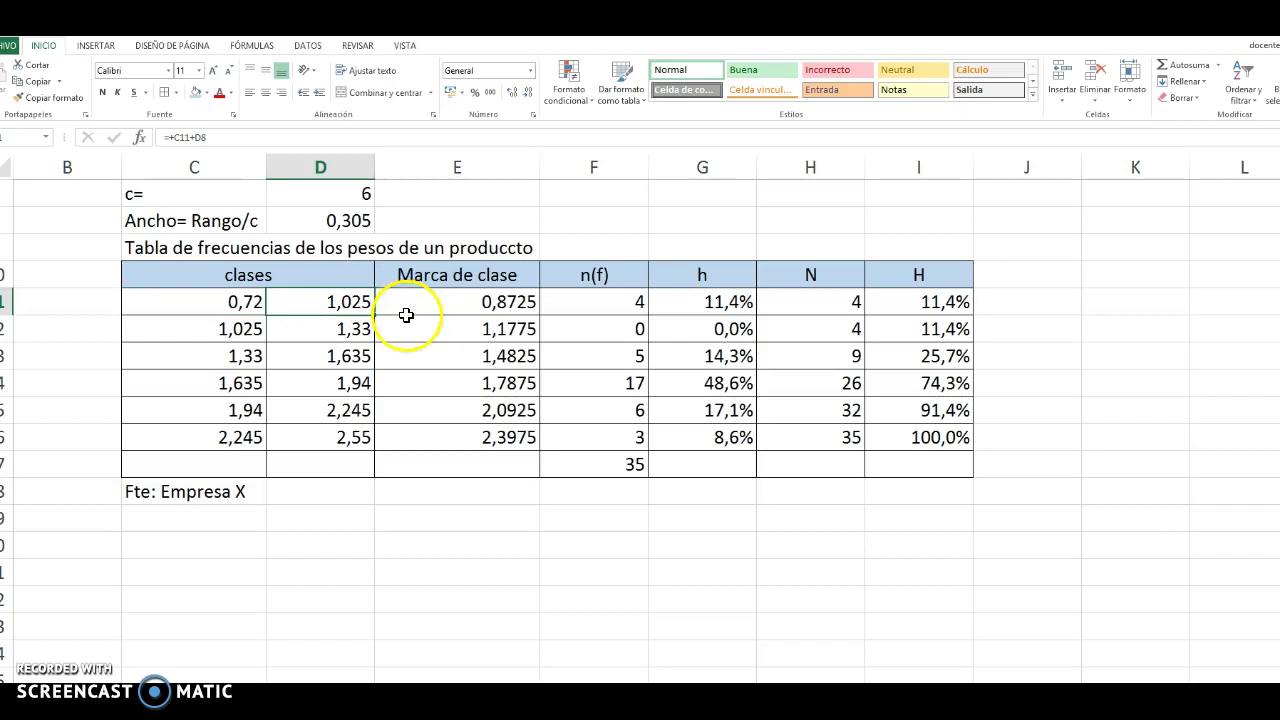
{"action": "left_click", "coordinate": [219, 440]}
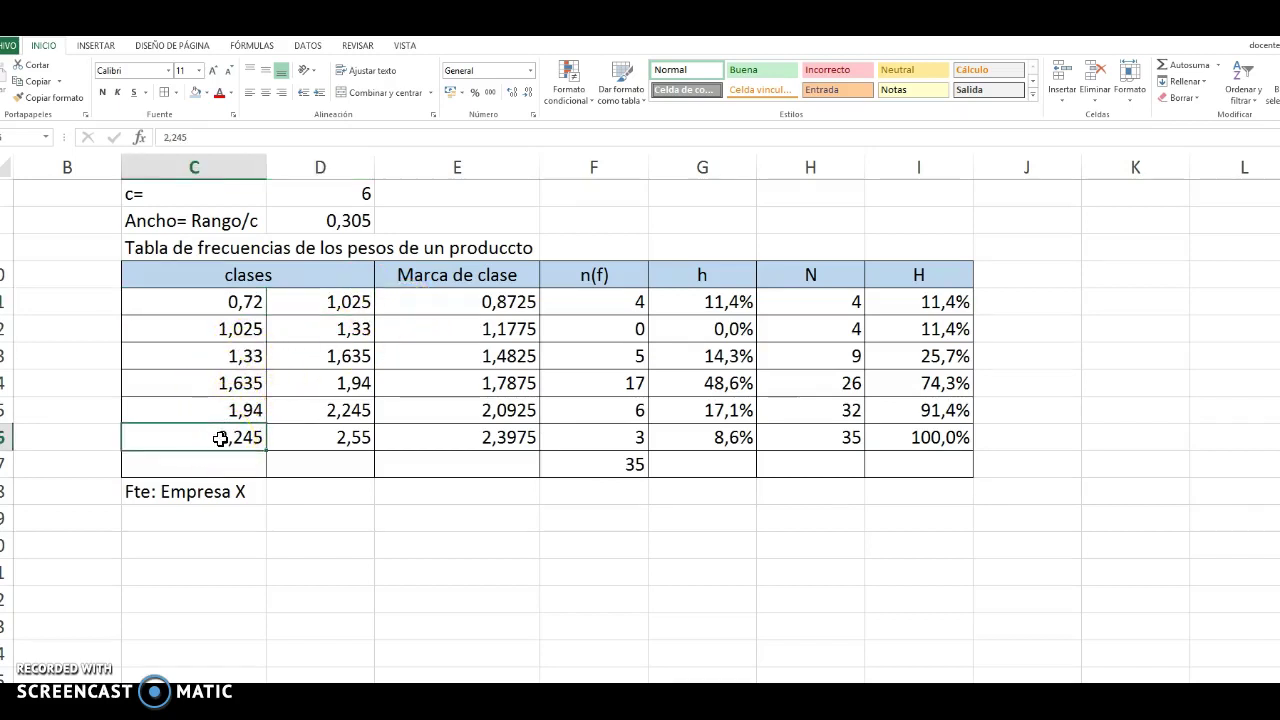
{"action": "left_click", "coordinate": [328, 437]}
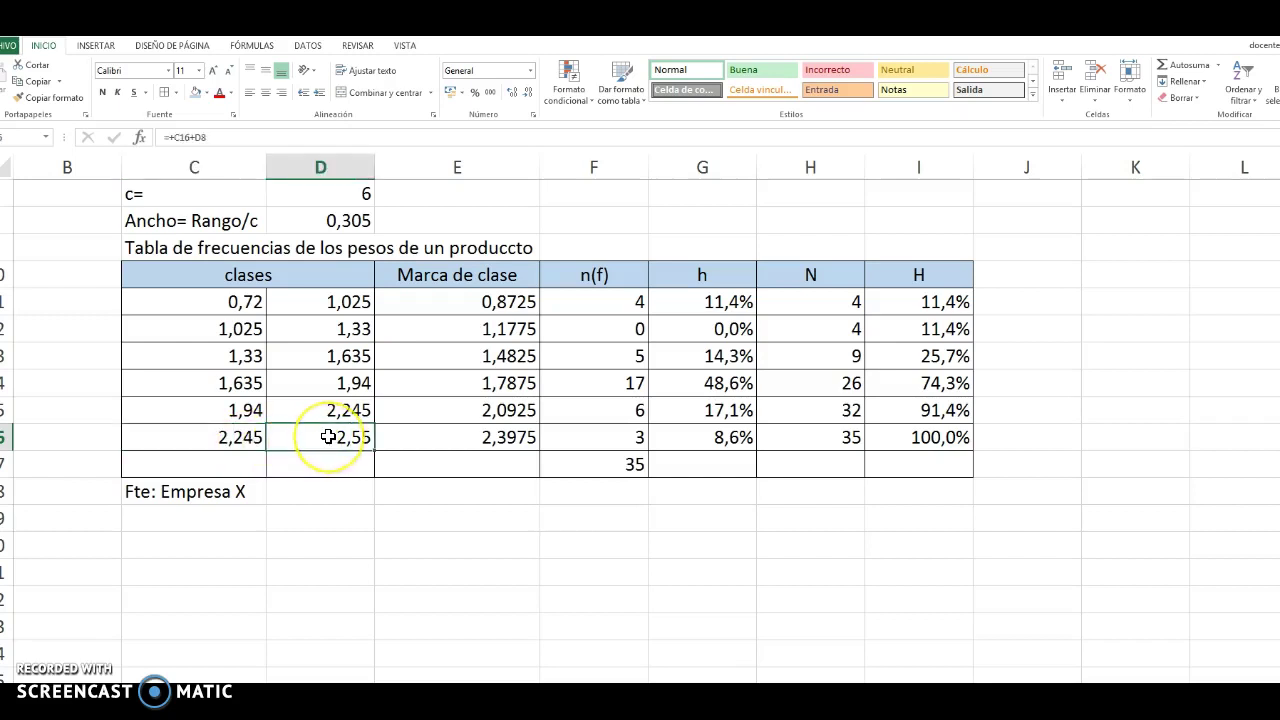
{"action": "left_click", "coordinate": [512, 356]}
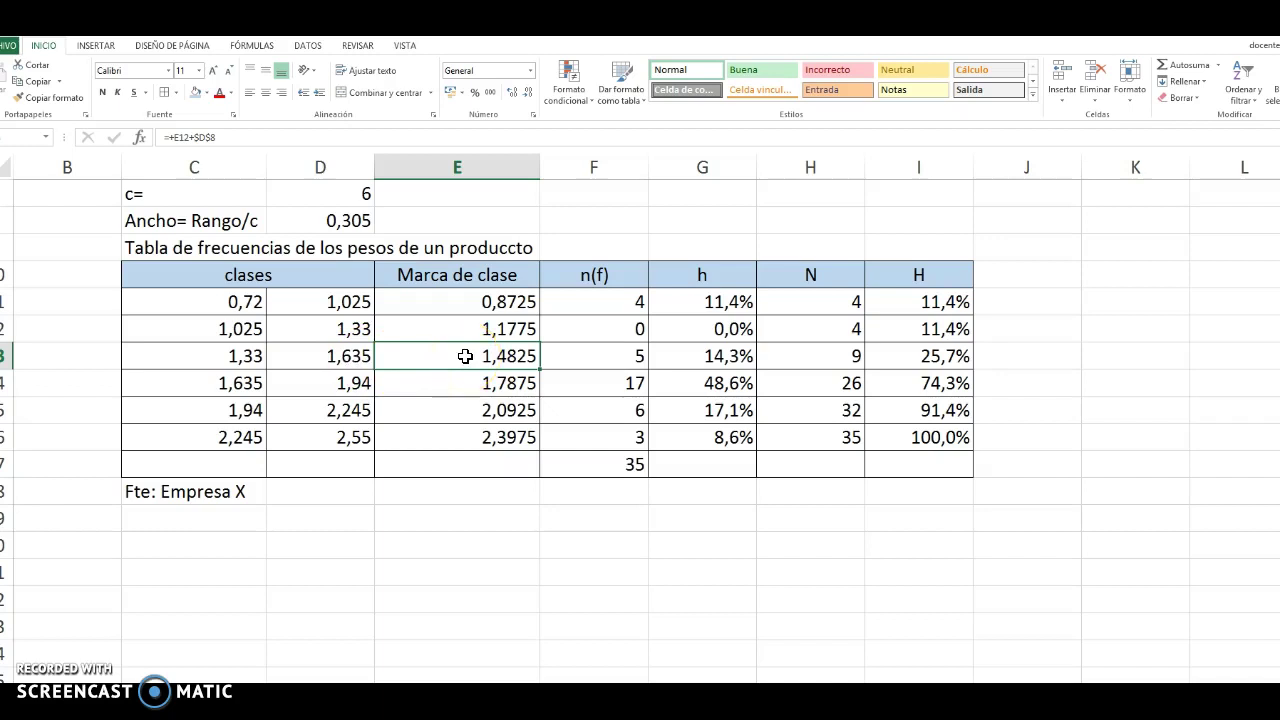
Highlight the fourth class's absolute frequency in F14 with a yellow fill.
{"action": "left_click", "coordinate": [633, 374]}
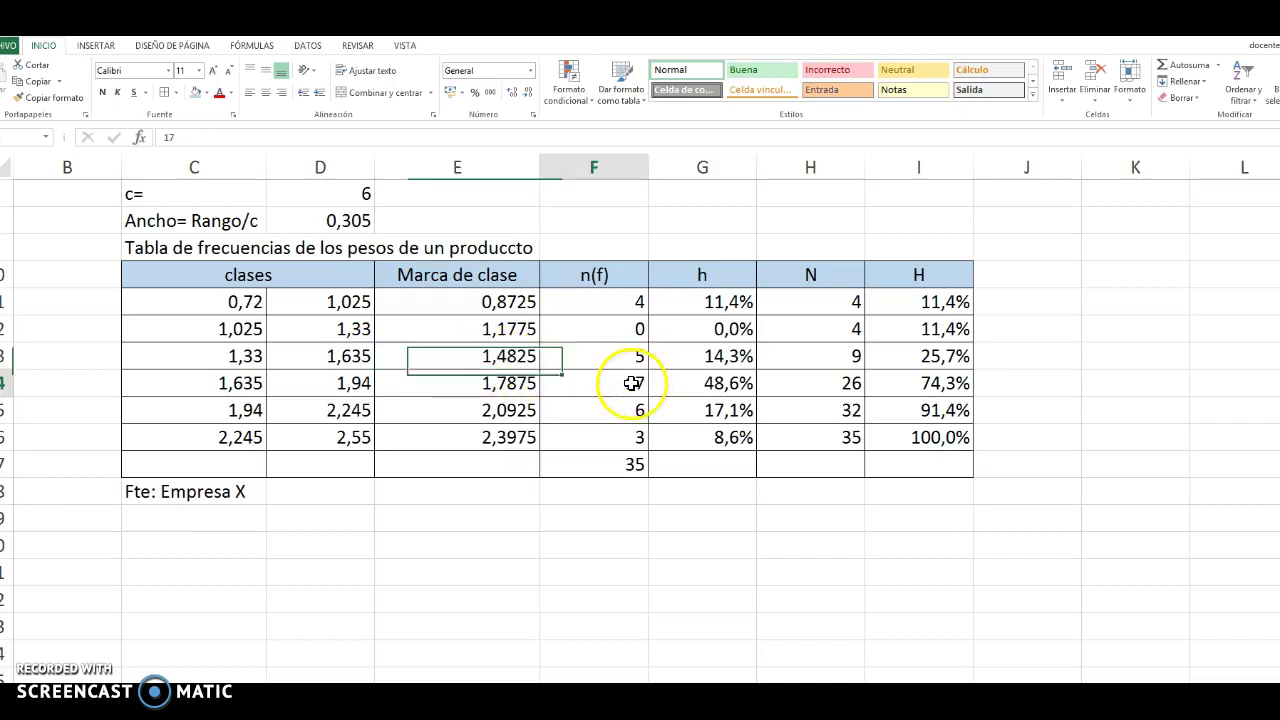
{"action": "left_click", "coordinate": [207, 92]}
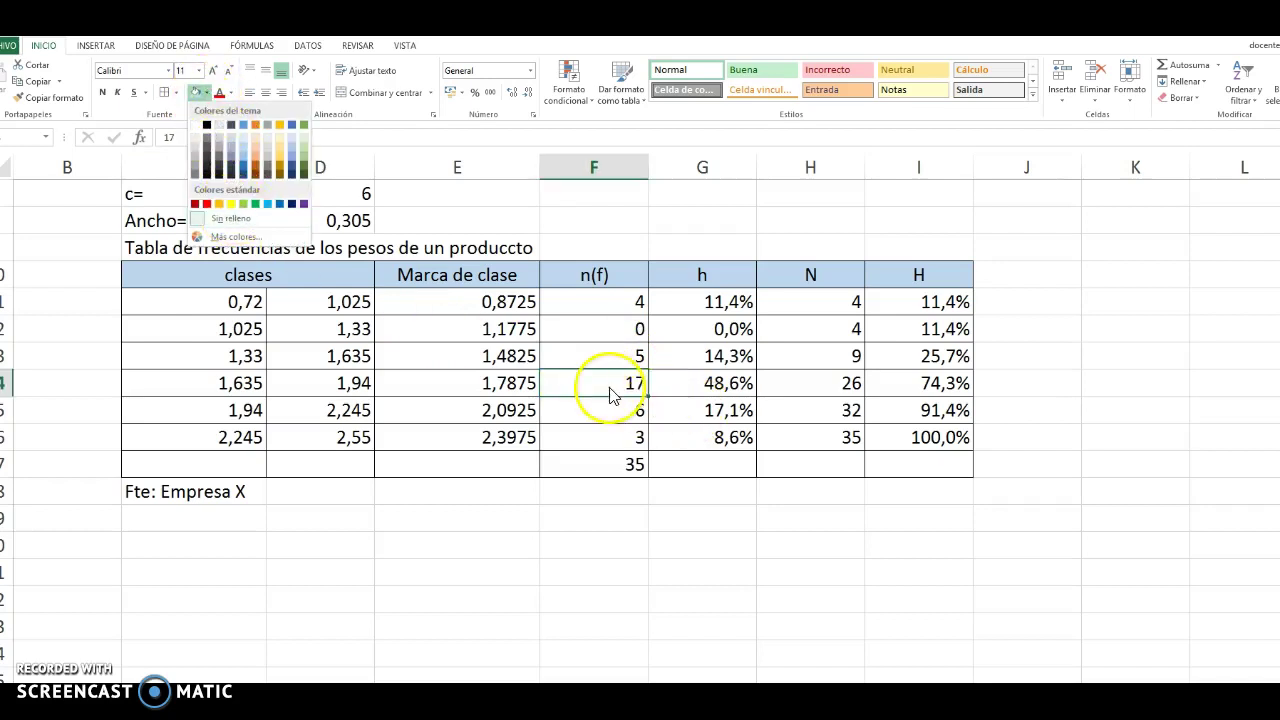
{"action": "left_click", "coordinate": [231, 204]}
Highlight the third class's relative frequency in G13 with a yellow fill.
{"action": "left_click", "coordinate": [249, 381]}
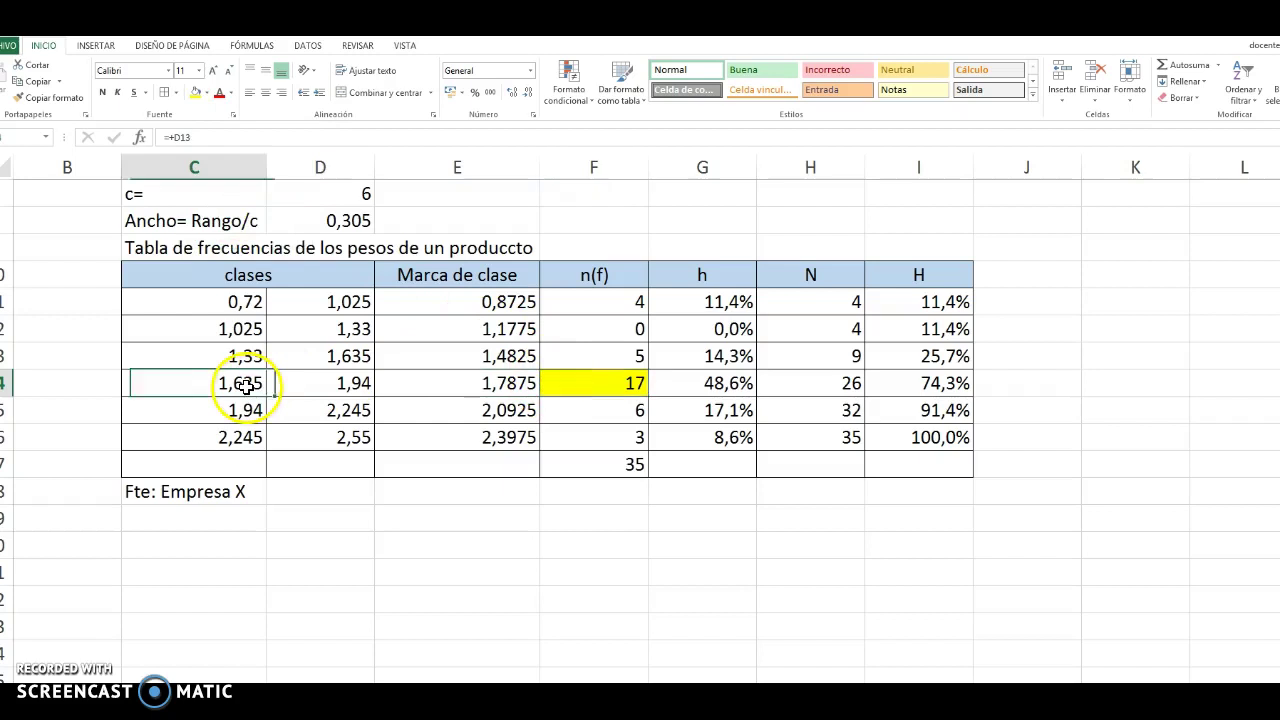
{"action": "left_click", "coordinate": [347, 382]}
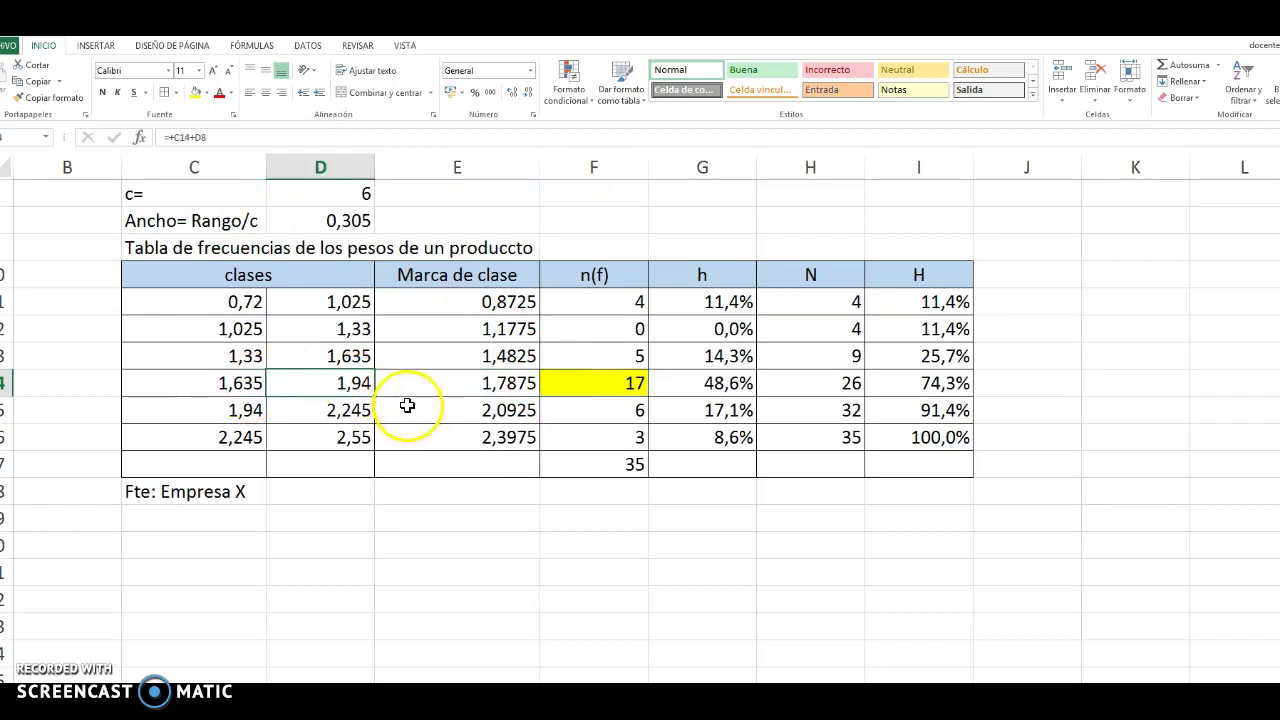
{"action": "left_click", "coordinate": [726, 355]}
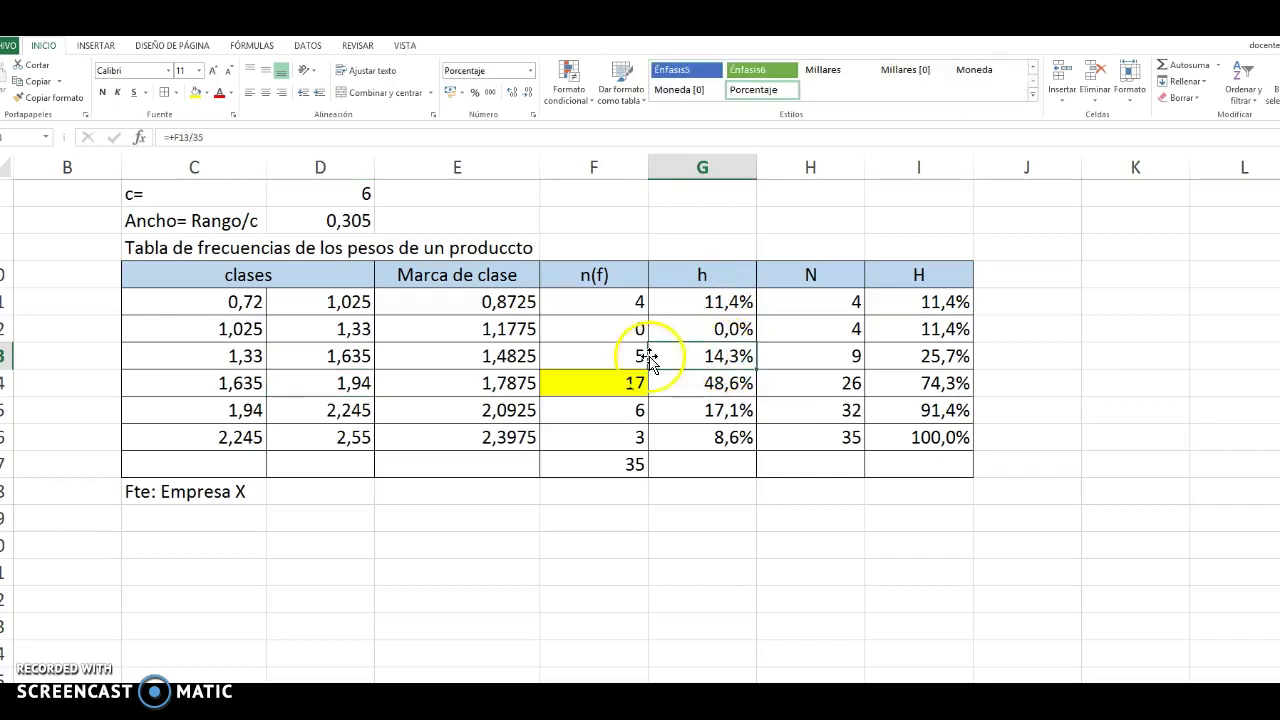
{"action": "left_click", "coordinate": [195, 92]}
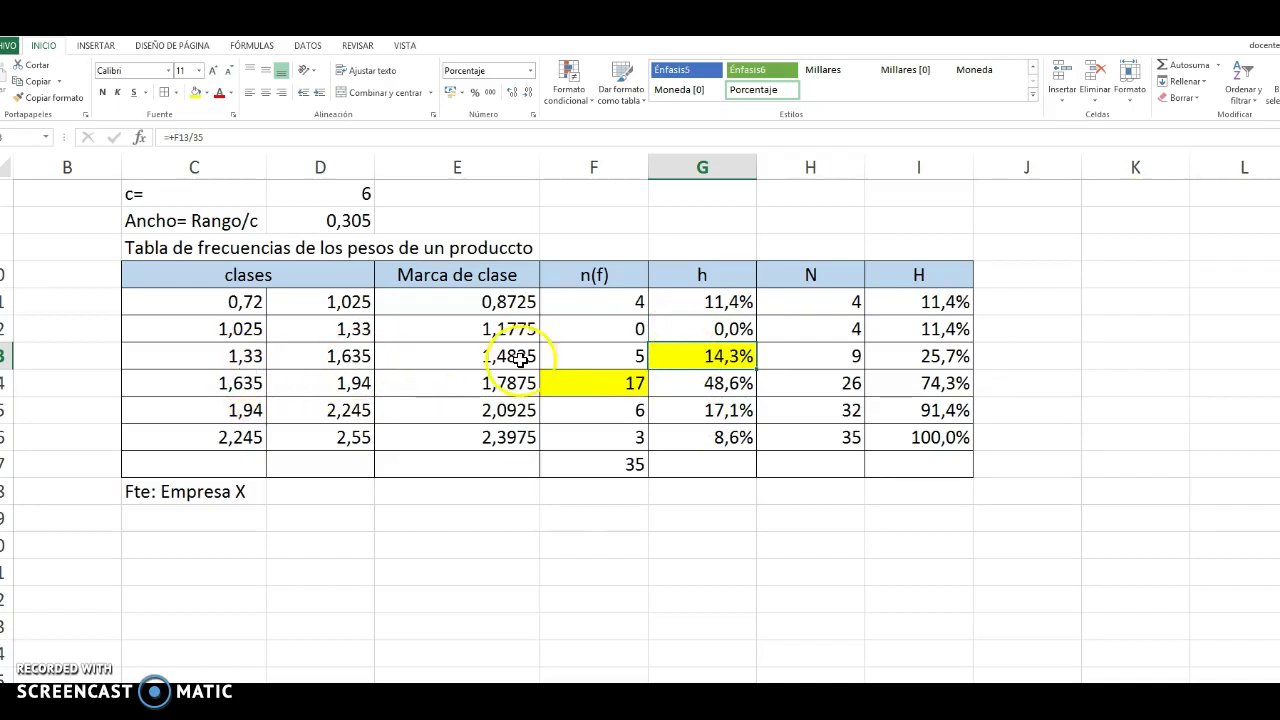
Enter "UN" in G9 above column h and "El" in H9, and move the "El" label to I9 above column H.
{"action": "left_click", "coordinate": [717, 253]}
{"action": "type", "text": "UN"}
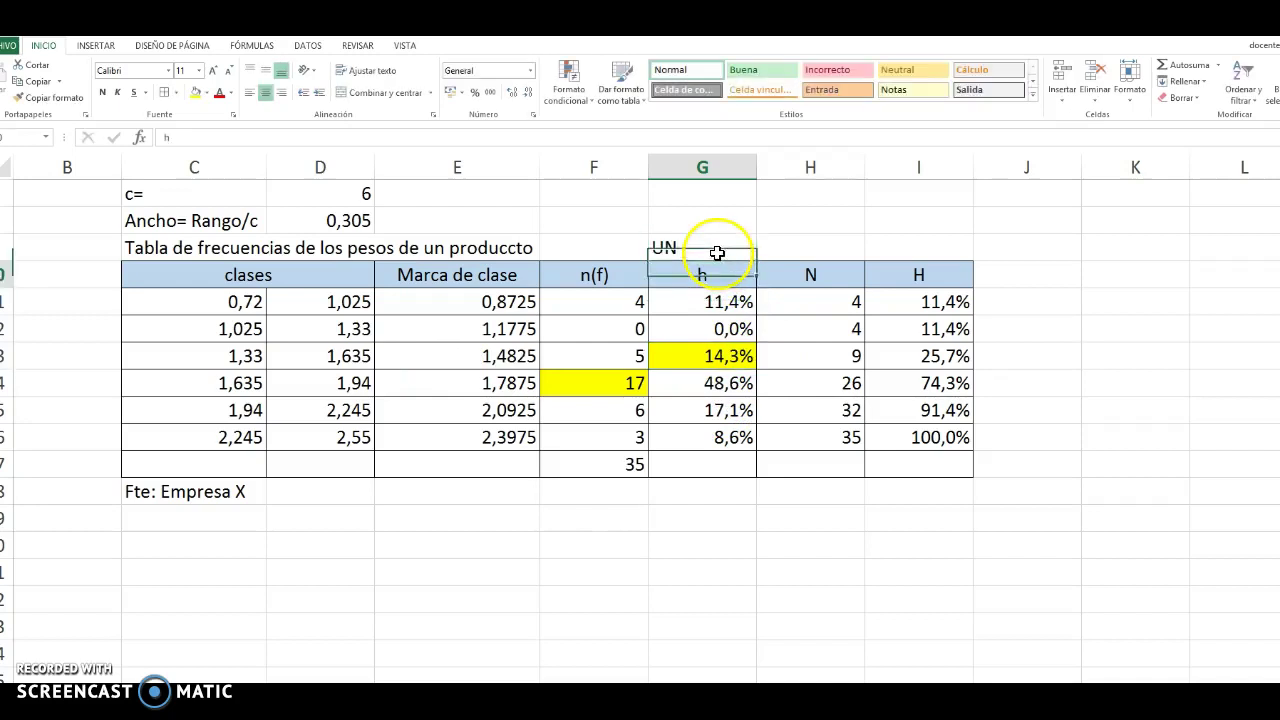
{"action": "key", "text": "Tab"}
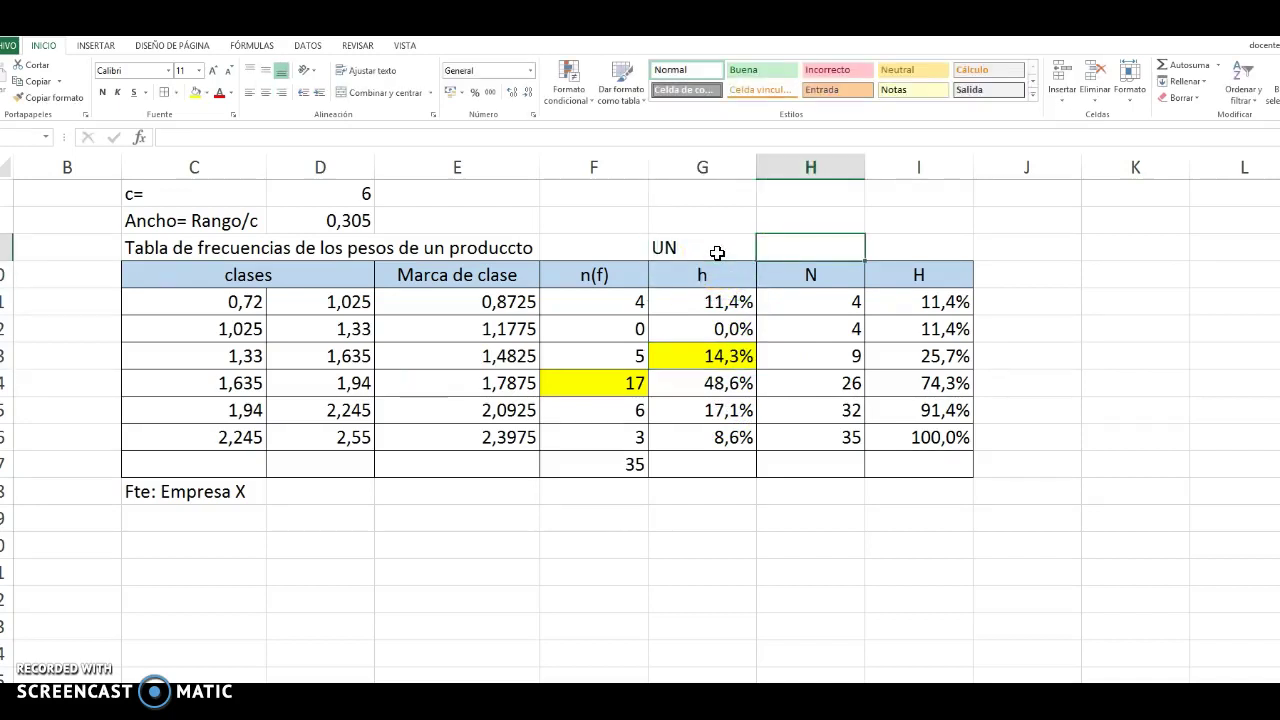
{"action": "type", "text": "El"}
{"action": "key", "text": "ctrl+Return"}
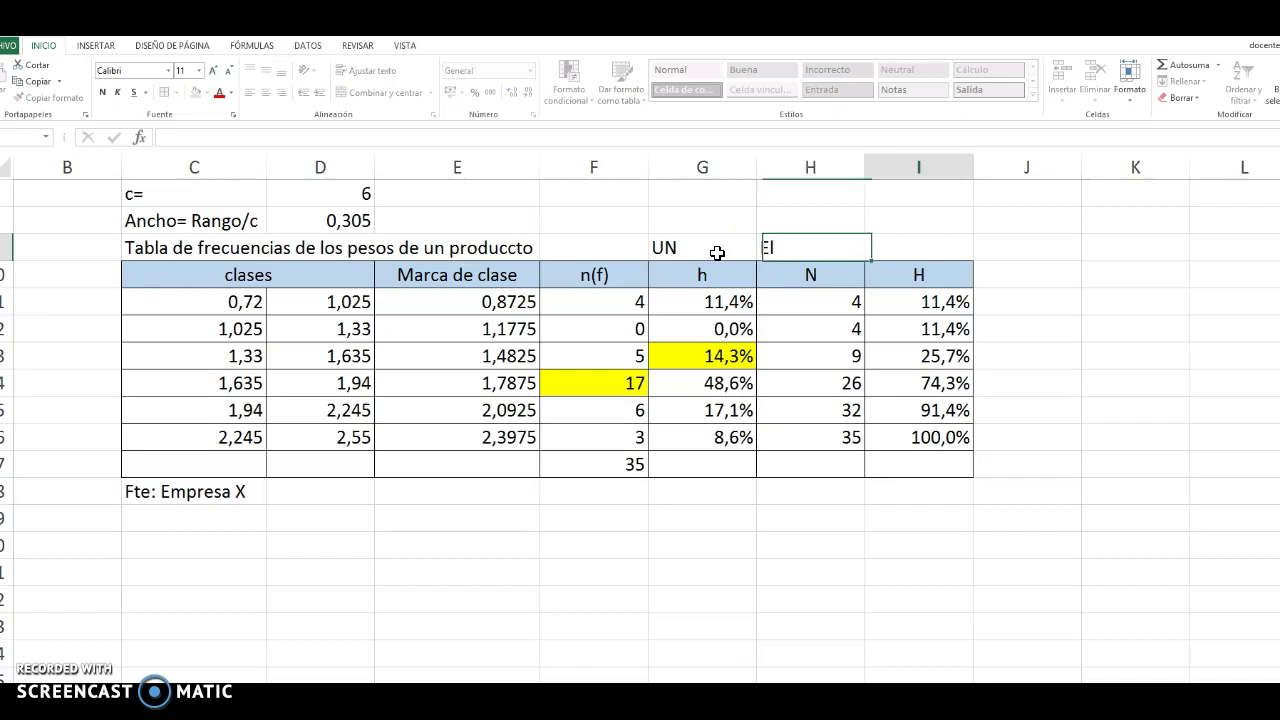
{"action": "key", "text": "ctrl+c"}
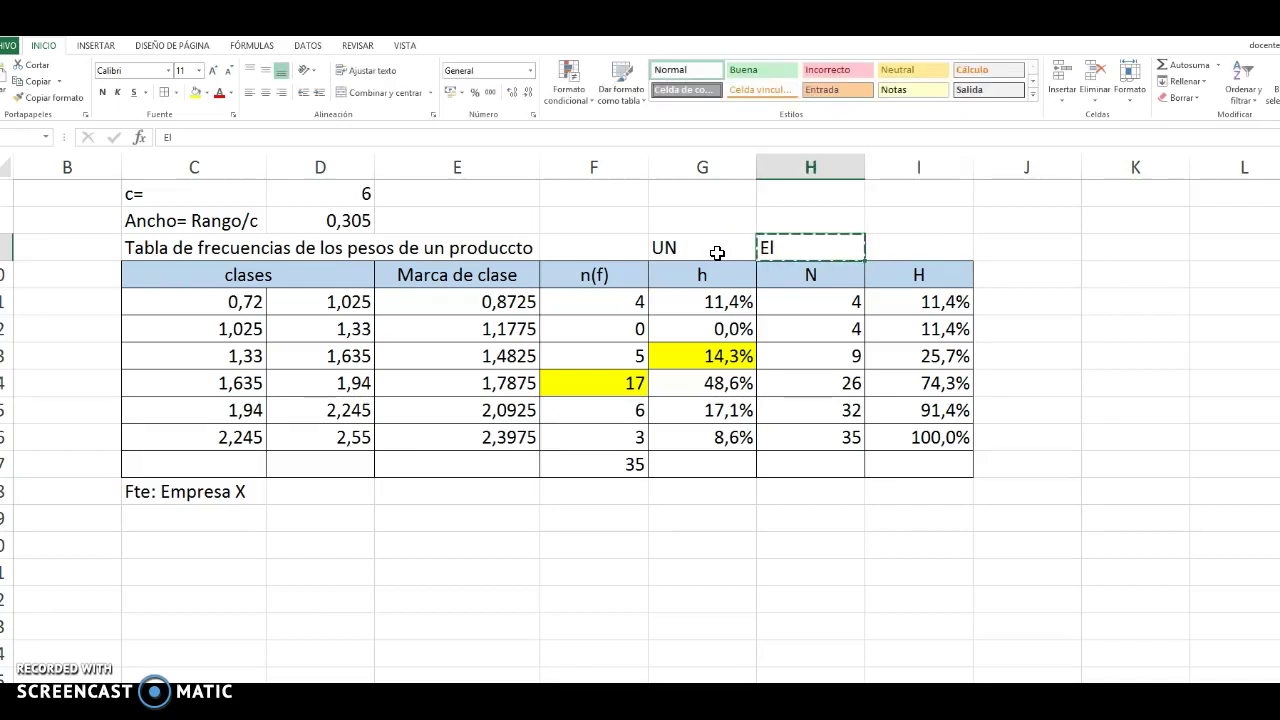
{"action": "key", "text": "Tab"}
{"action": "key", "text": "ctrl+v"}
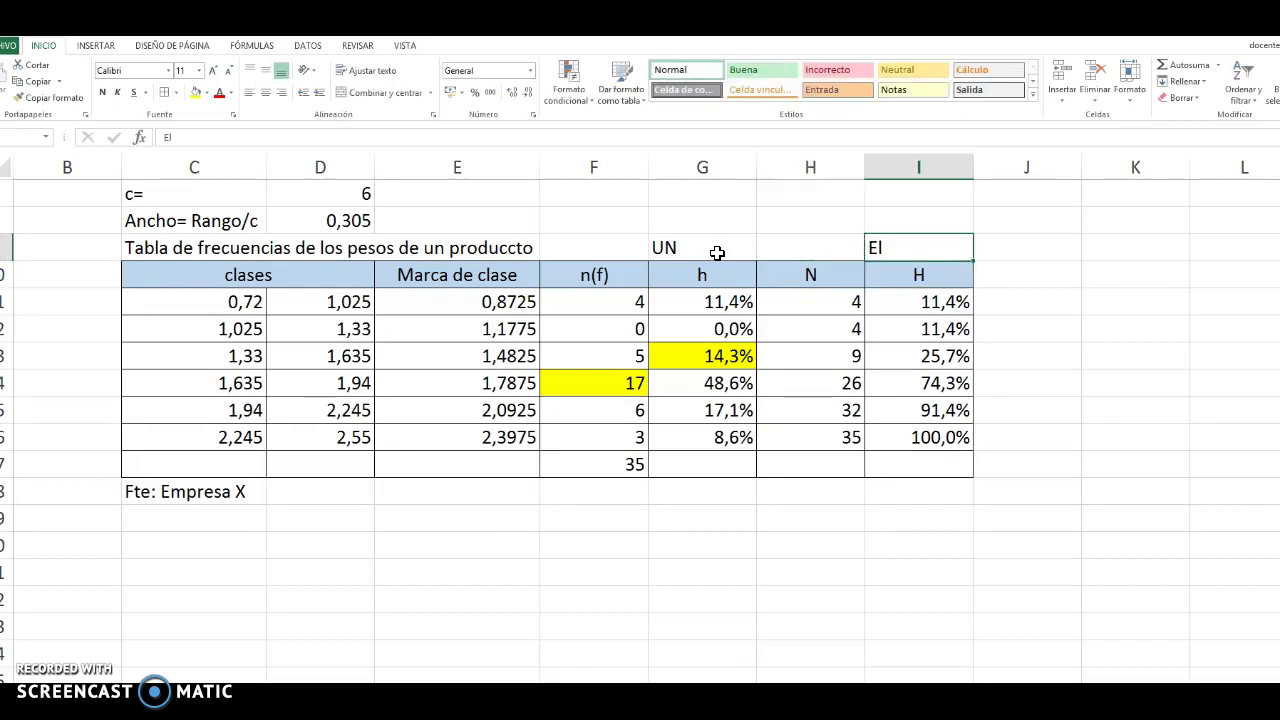
Examine the cumulative frequencies N of the third and fifth classes against the class limits they span.
{"action": "key", "text": "Down"}
{"action": "key", "text": "Down"}
{"action": "key", "text": "Down"}
{"action": "key", "text": "Down"}
{"action": "key", "text": "Left"}
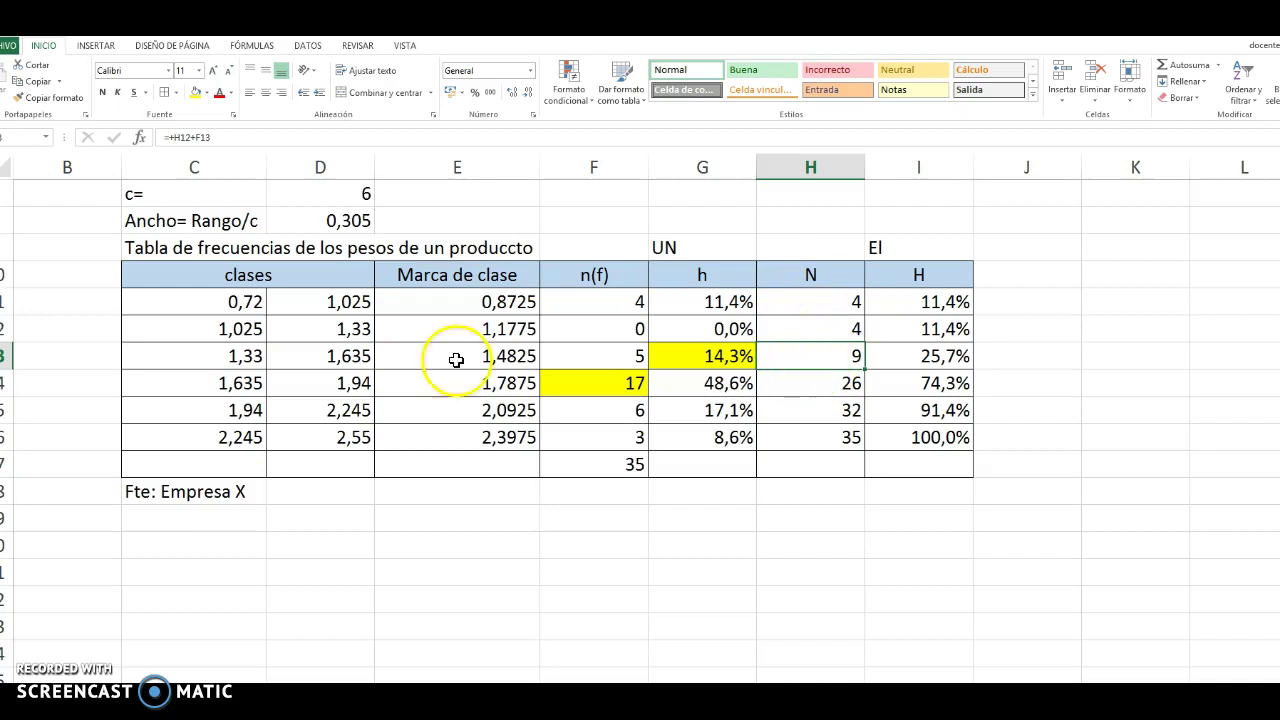
{"action": "left_click", "coordinate": [246, 304]}
{"action": "left_click", "coordinate": [350, 356]}
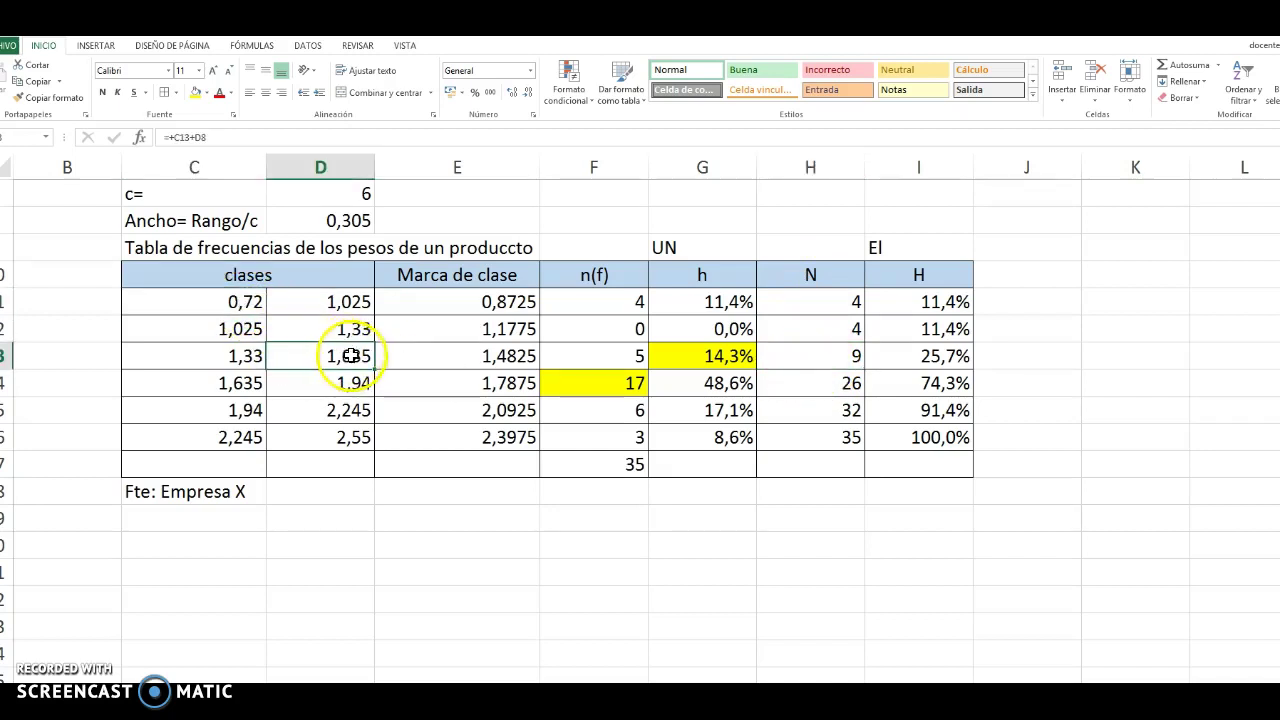
{"action": "left_click", "coordinate": [832, 357]}
{"action": "left_click", "coordinate": [826, 405]}
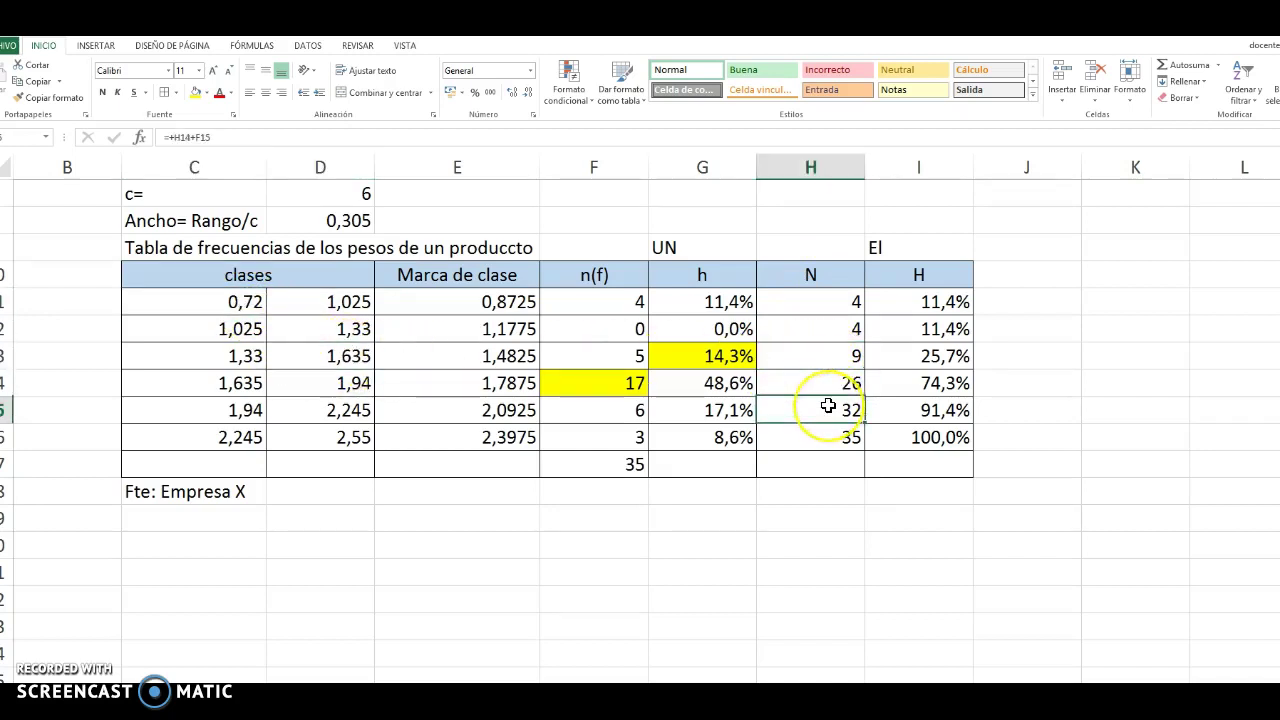
{"action": "left_click", "coordinate": [200, 298]}
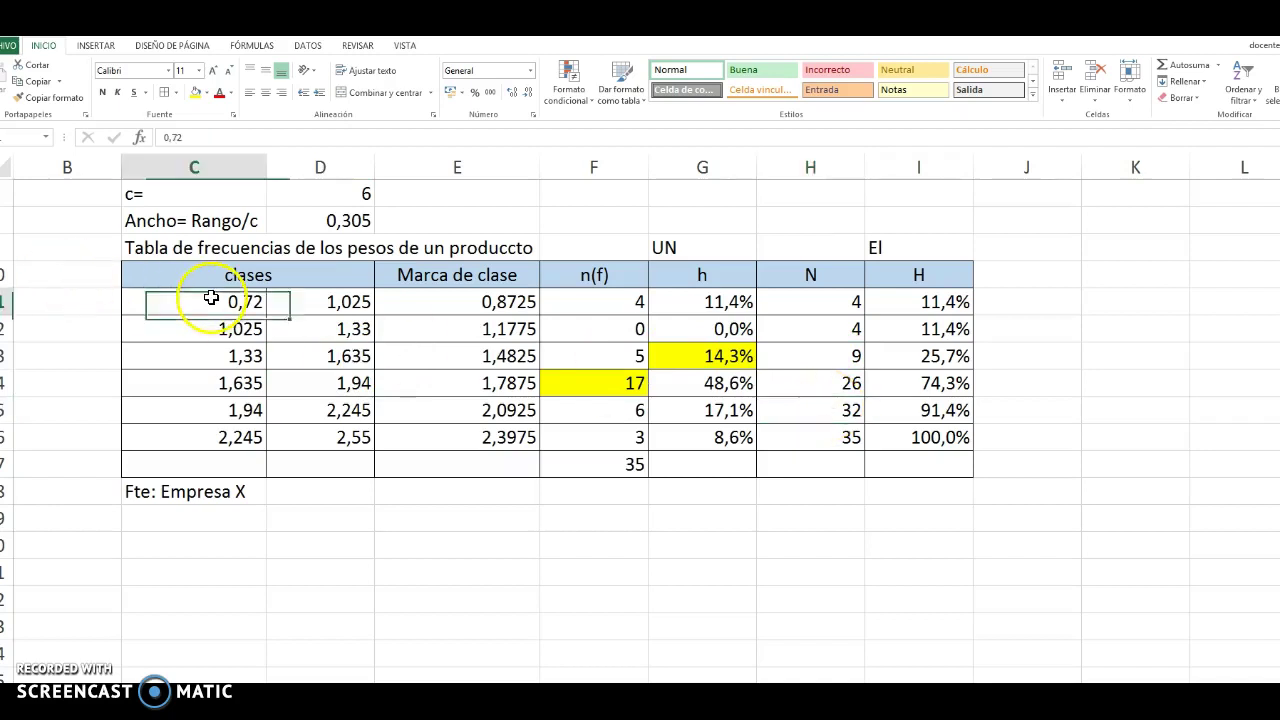
{"action": "left_click", "coordinate": [344, 405]}
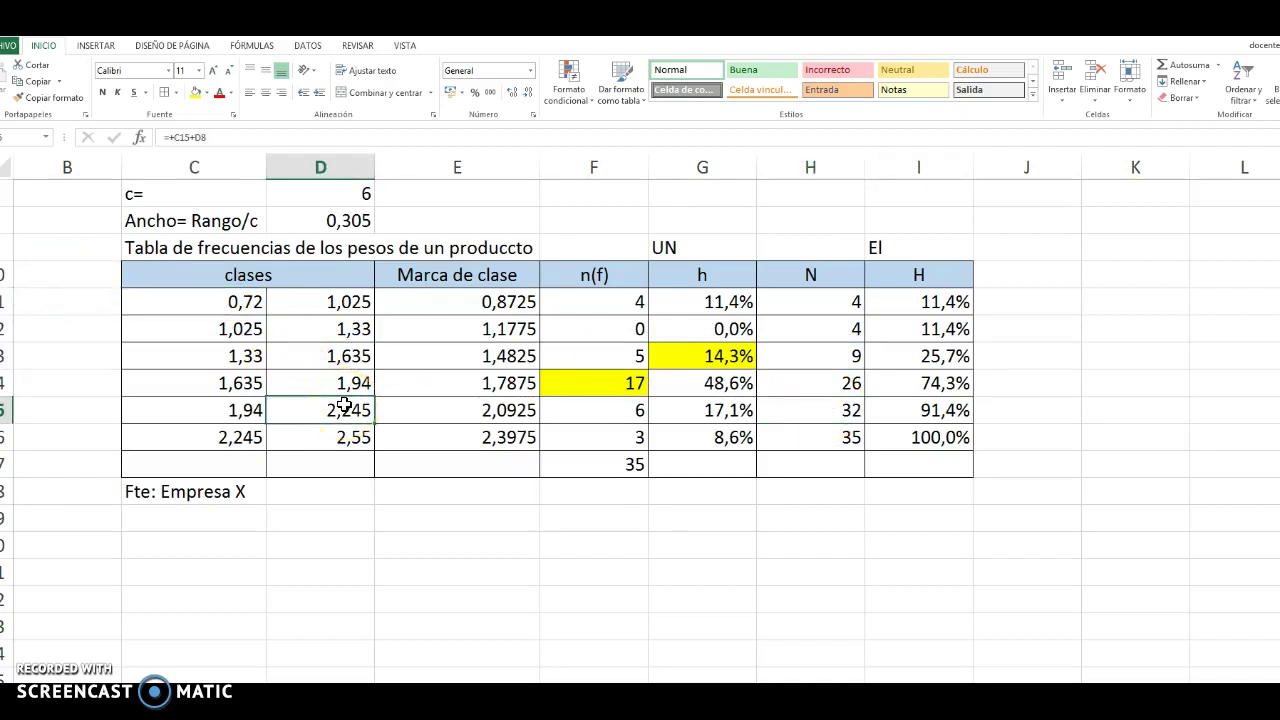
{"action": "left_click", "coordinate": [336, 405]}
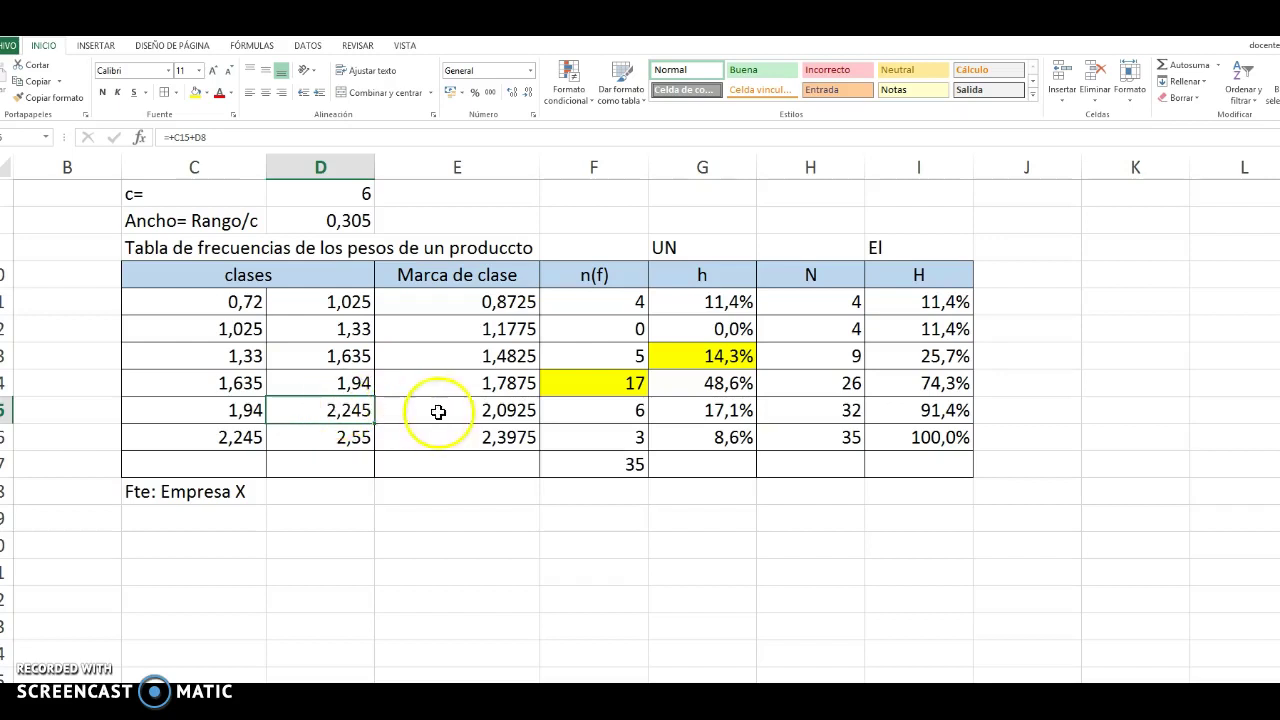
Examine the cumulative percentages H of the second and third classes against their class limits, and compare columns H, h and N.
{"action": "left_click", "coordinate": [910, 363]}
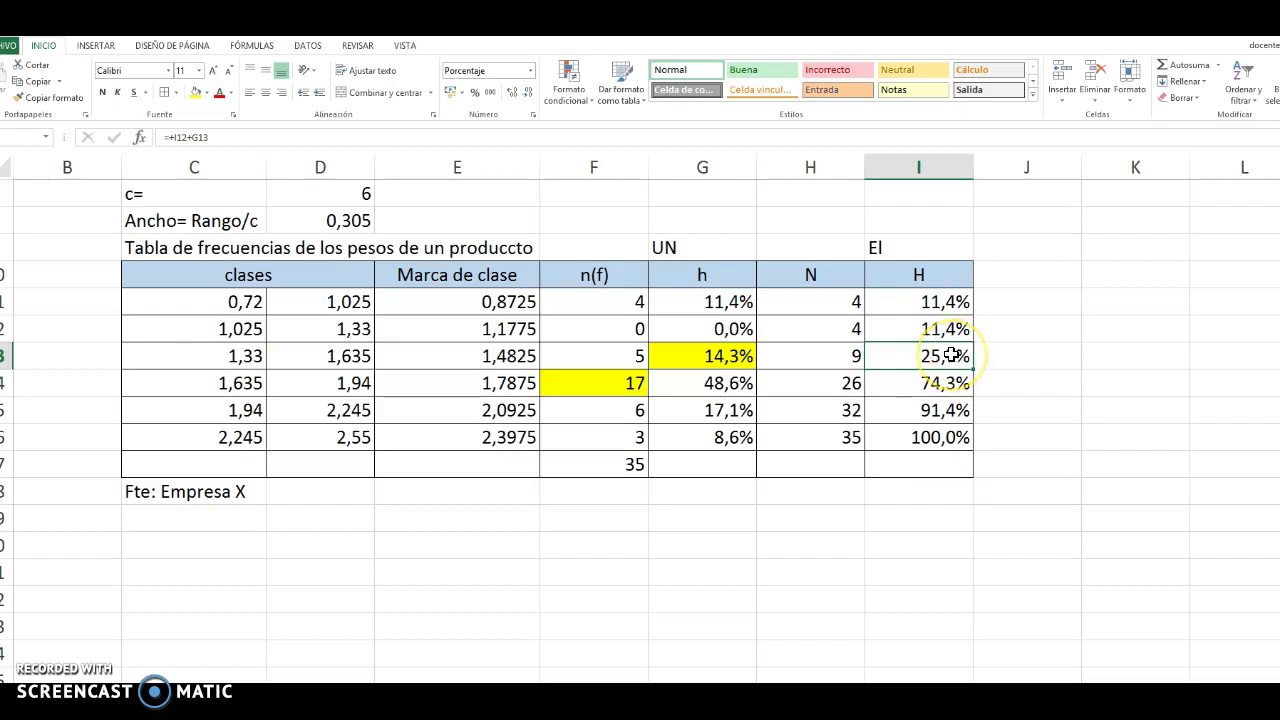
{"action": "left_click", "coordinate": [240, 300]}
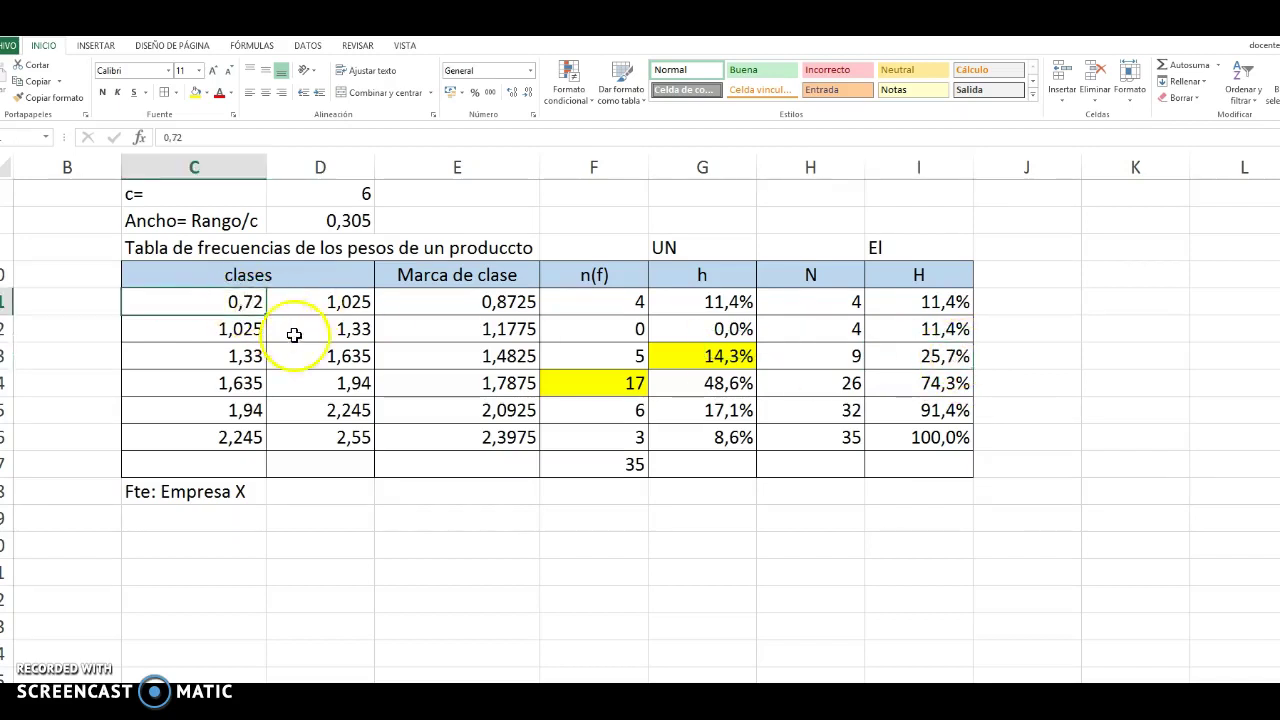
{"action": "left_click", "coordinate": [331, 354]}
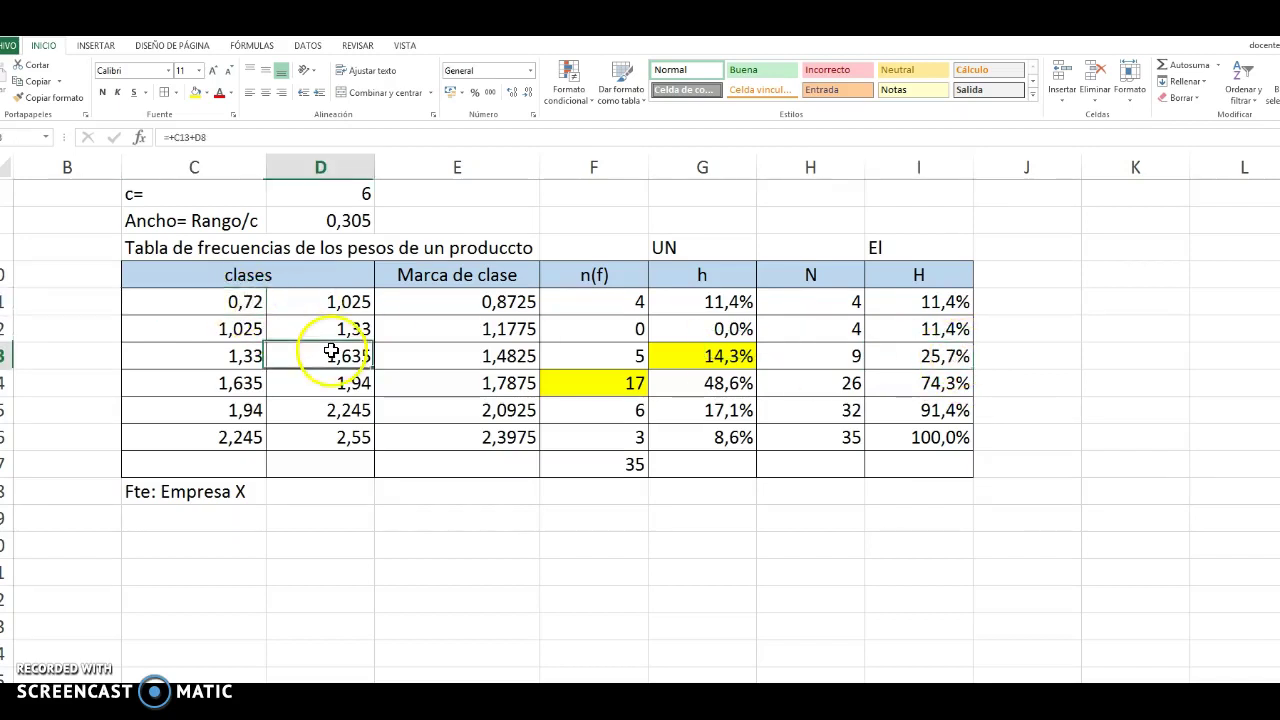
{"action": "left_click", "coordinate": [957, 329]}
{"action": "left_click", "coordinate": [216, 300]}
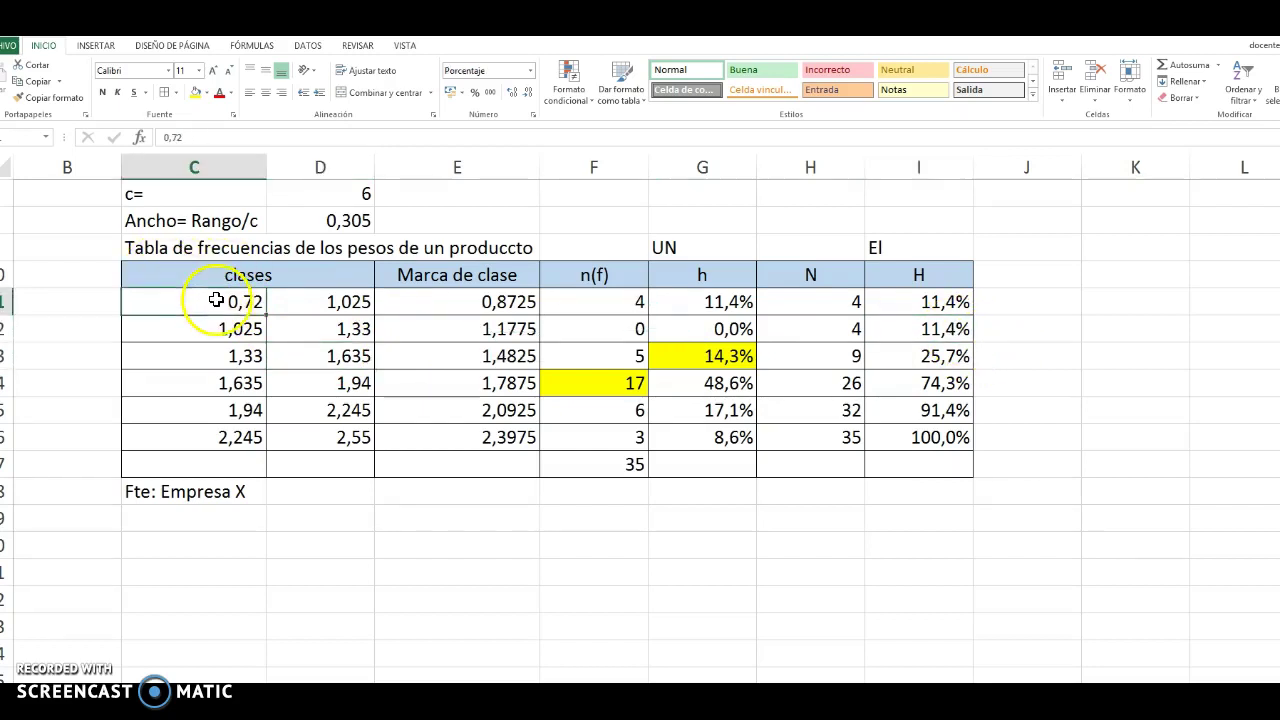
{"action": "left_click", "coordinate": [325, 329]}
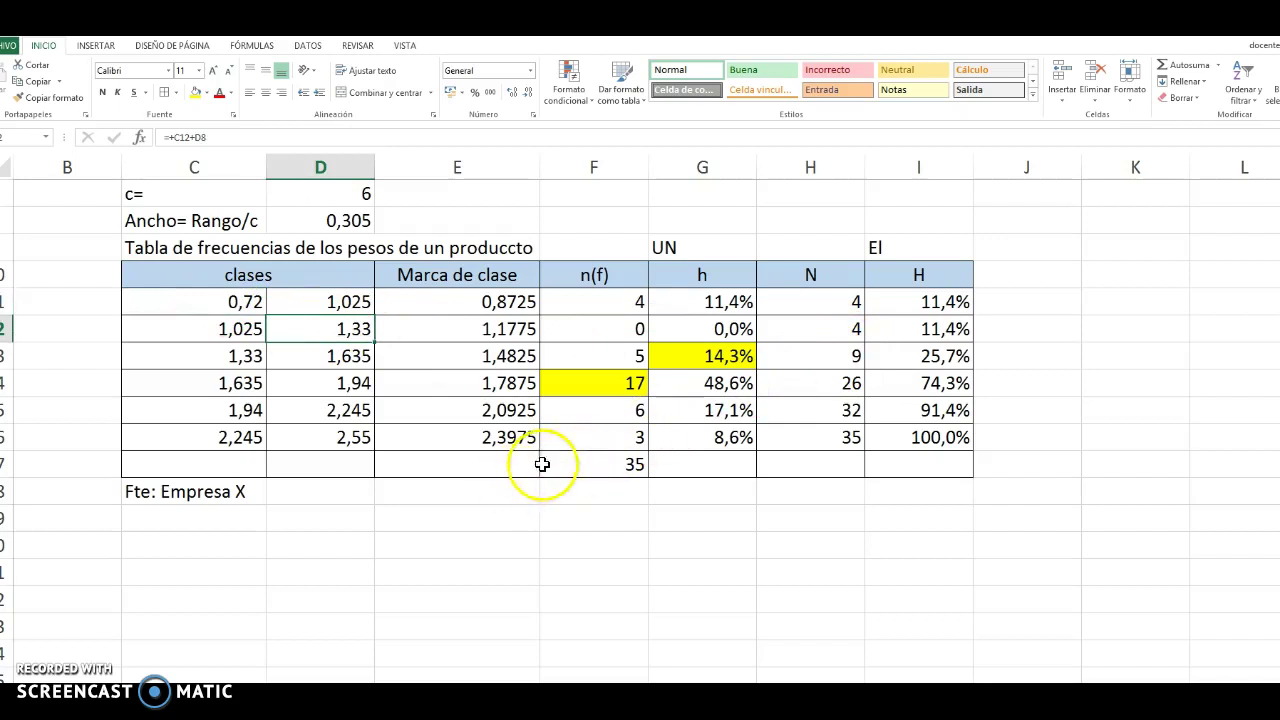
{"action": "left_click_drag", "start_coordinate": [902, 300], "coordinate": [906, 437]}
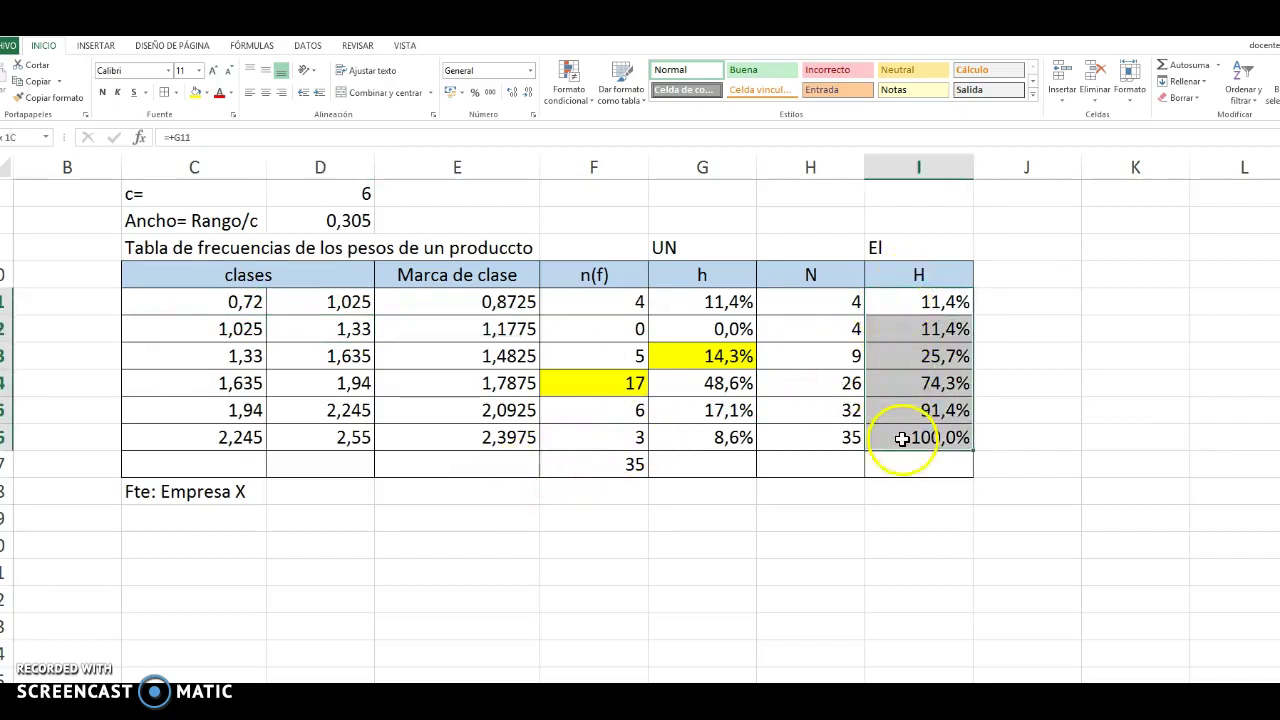
{"action": "left_click_drag", "start_coordinate": [737, 300], "coordinate": [724, 437]}
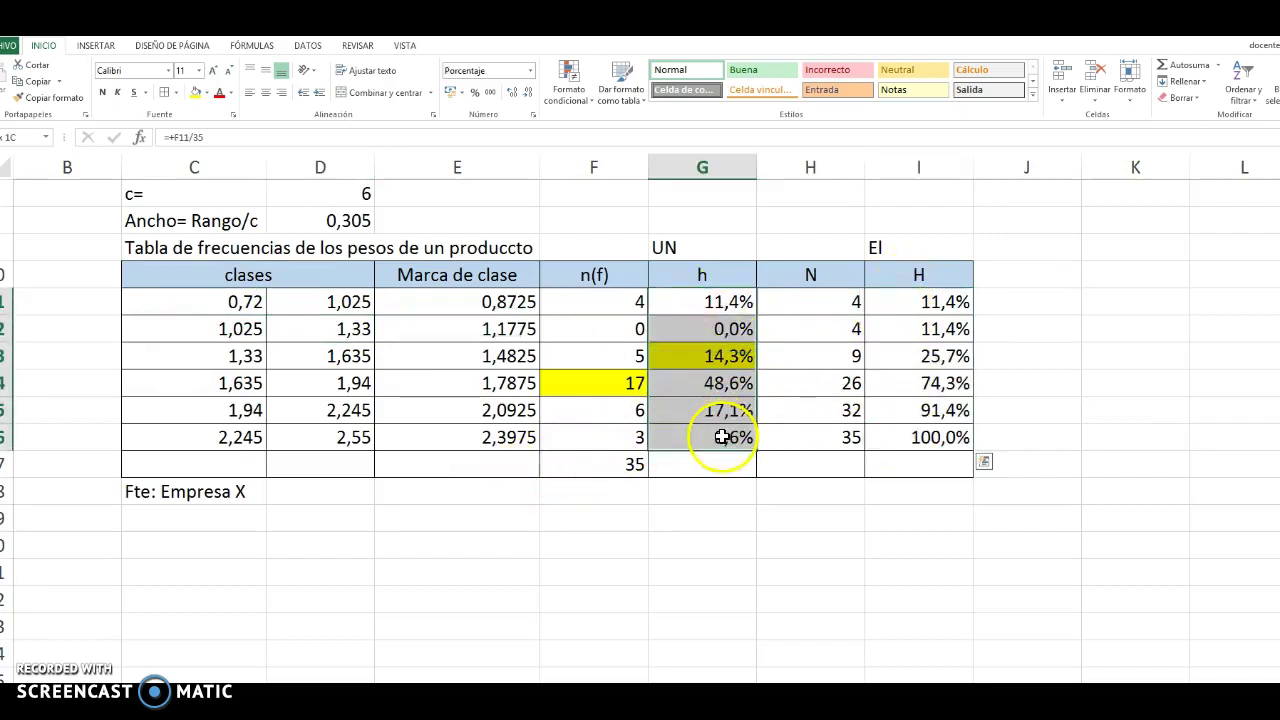
{"action": "left_click", "coordinate": [822, 385]}
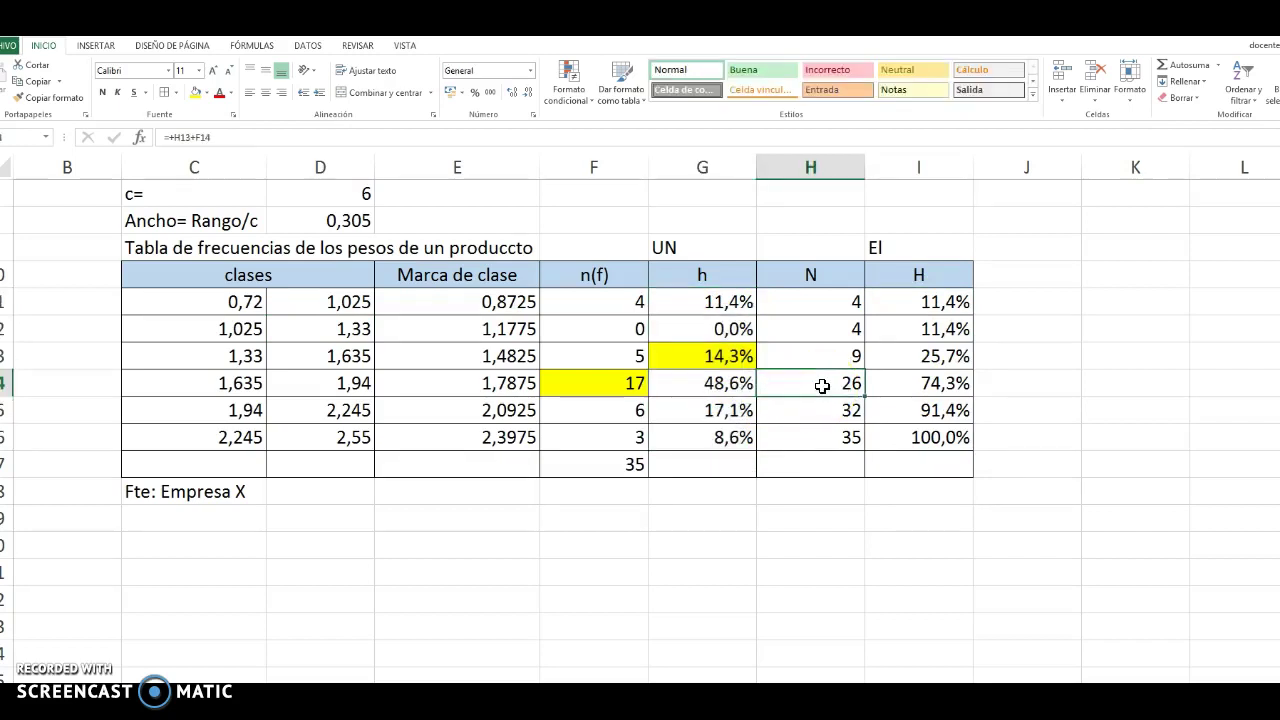
Examine the class limits, the class marks and the relative frequencies h to decide which columns a chart should combine.
{"action": "left_click_drag", "start_coordinate": [149, 292], "coordinate": [330, 385]}
{"action": "left_click", "coordinate": [334, 515]}
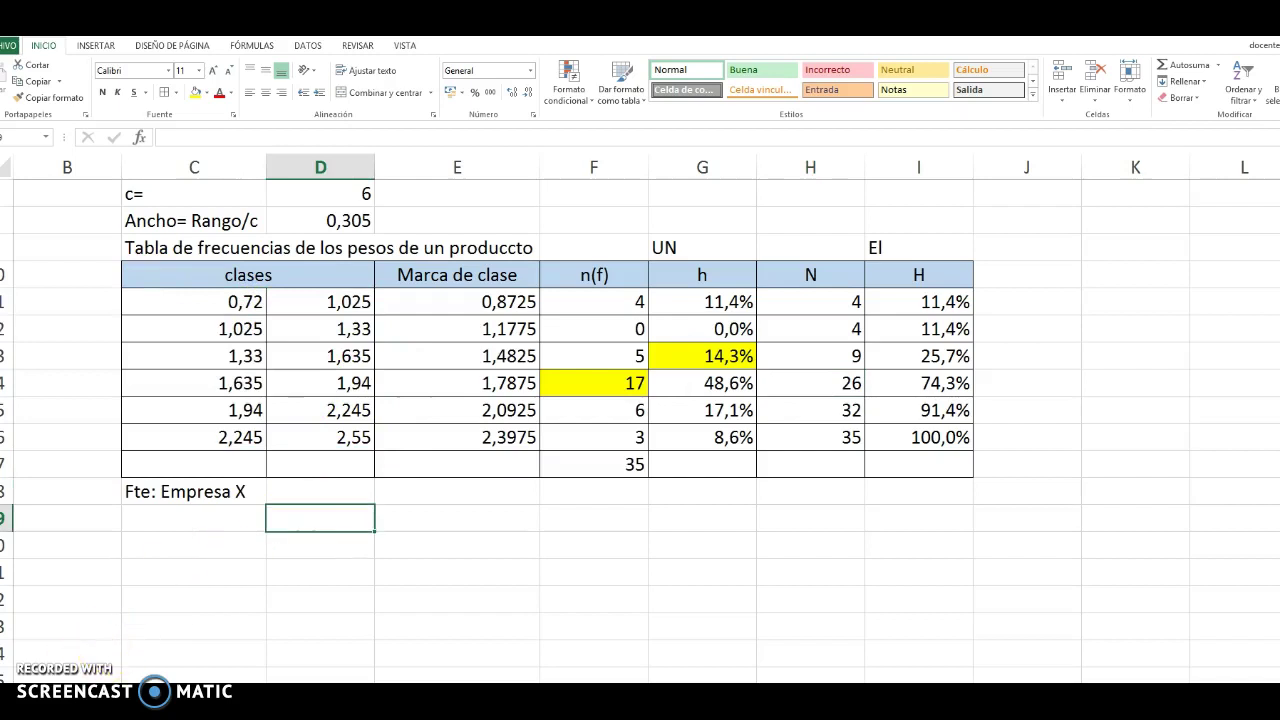
{"action": "left_click_drag", "start_coordinate": [149, 300], "coordinate": [330, 437]}
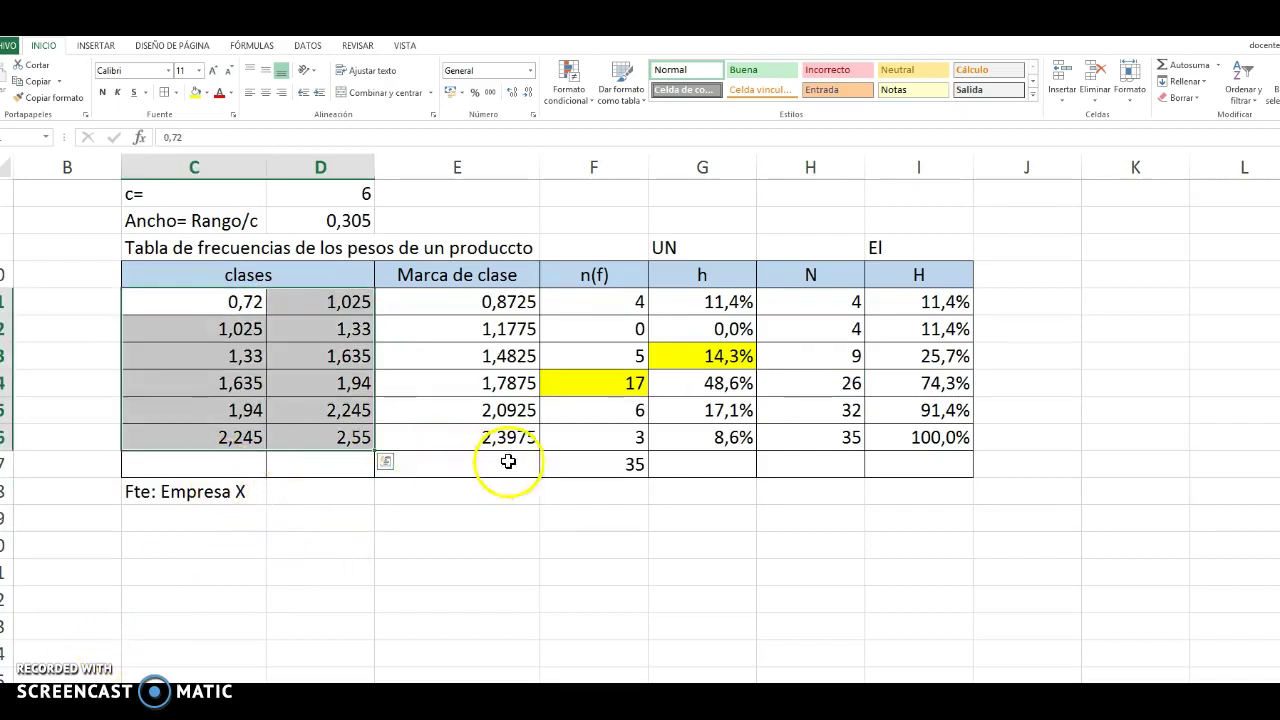
{"action": "left_click_drag", "start_coordinate": [722, 302], "coordinate": [735, 440]}
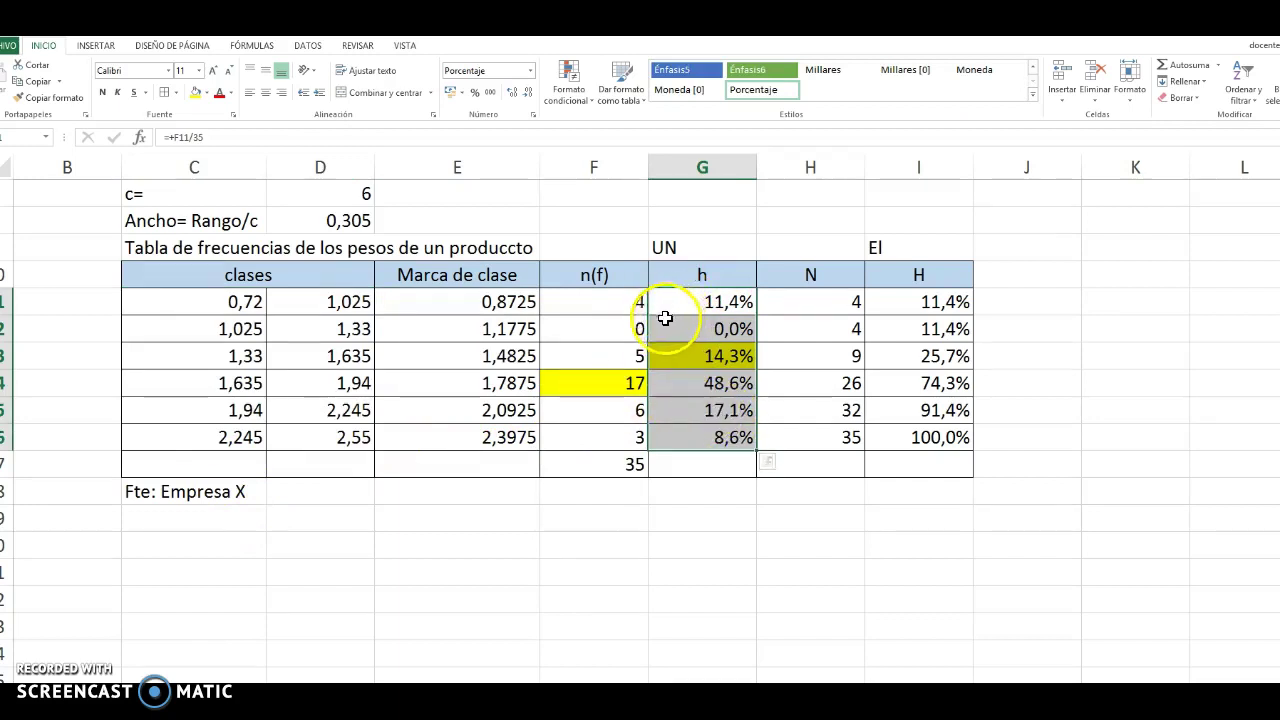
{"action": "left_click", "coordinate": [483, 296]}
{"action": "left_click_drag", "start_coordinate": [483, 326], "coordinate": [466, 425]}
{"action": "left_click", "coordinate": [244, 303]}
{"action": "left_click_drag", "start_coordinate": [244, 303], "coordinate": [330, 437]}
{"action": "left_click_drag", "start_coordinate": [487, 306], "coordinate": [476, 437]}
{"action": "left_click", "coordinate": [235, 302]}
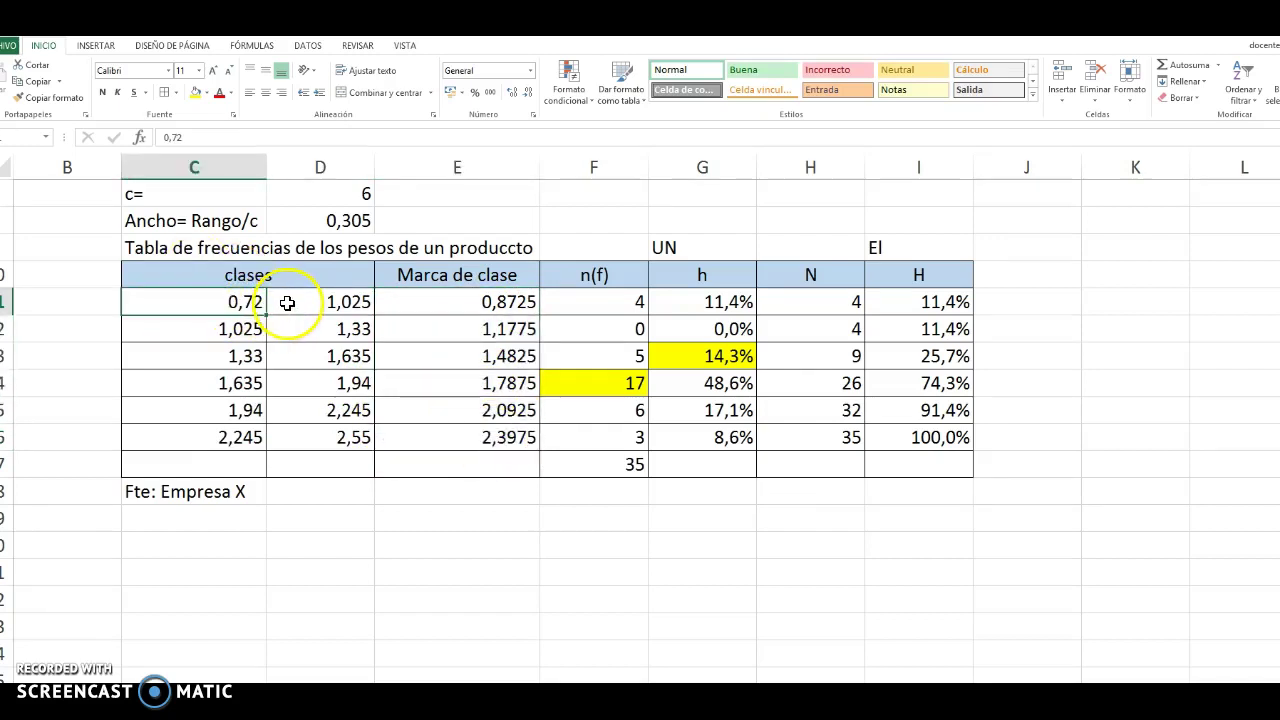
{"action": "left_click", "coordinate": [287, 302]}
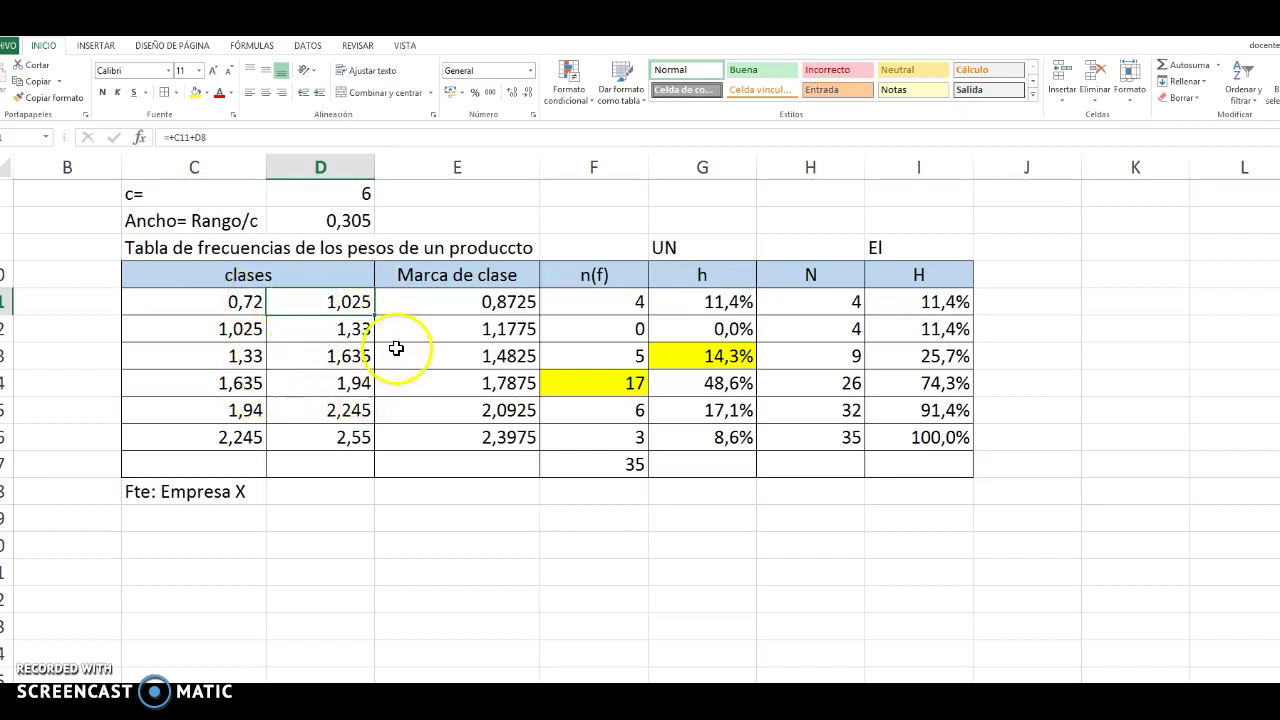
{"action": "left_click_drag", "start_coordinate": [496, 301], "coordinate": [500, 434]}
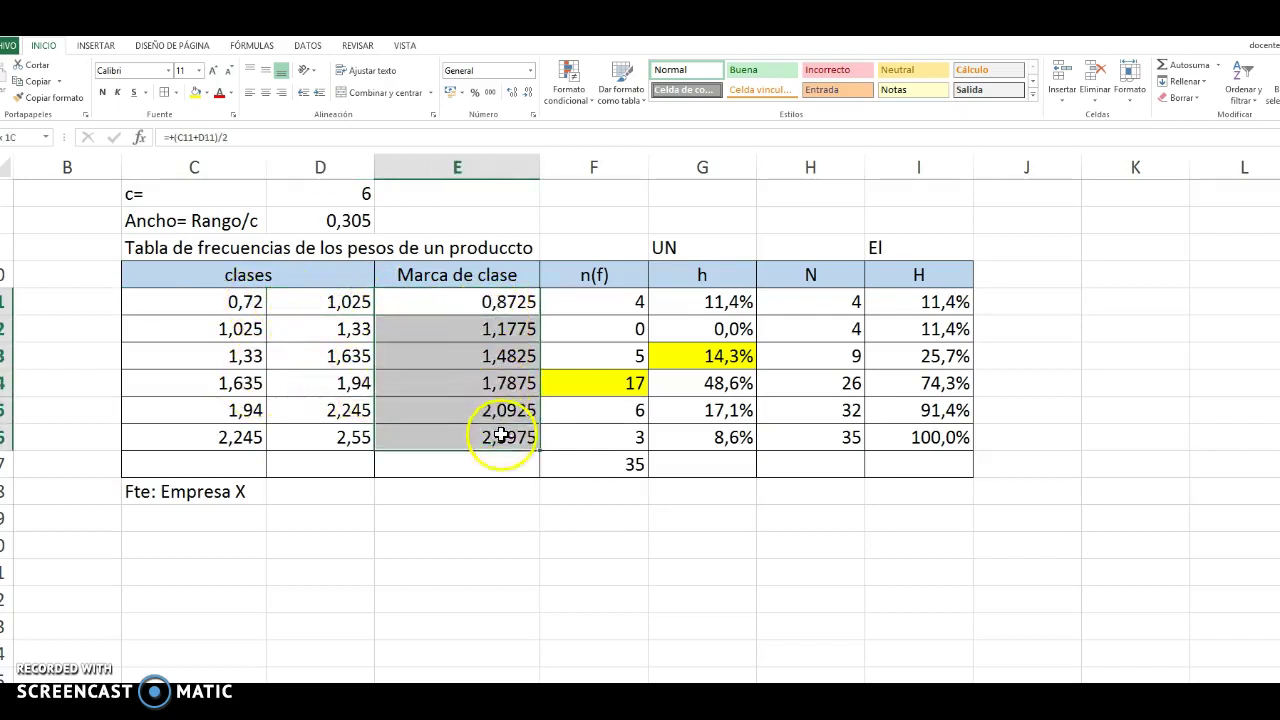
{"action": "left_click", "coordinate": [700, 301]}
{"action": "left_click_drag", "start_coordinate": [700, 301], "coordinate": [700, 437]}
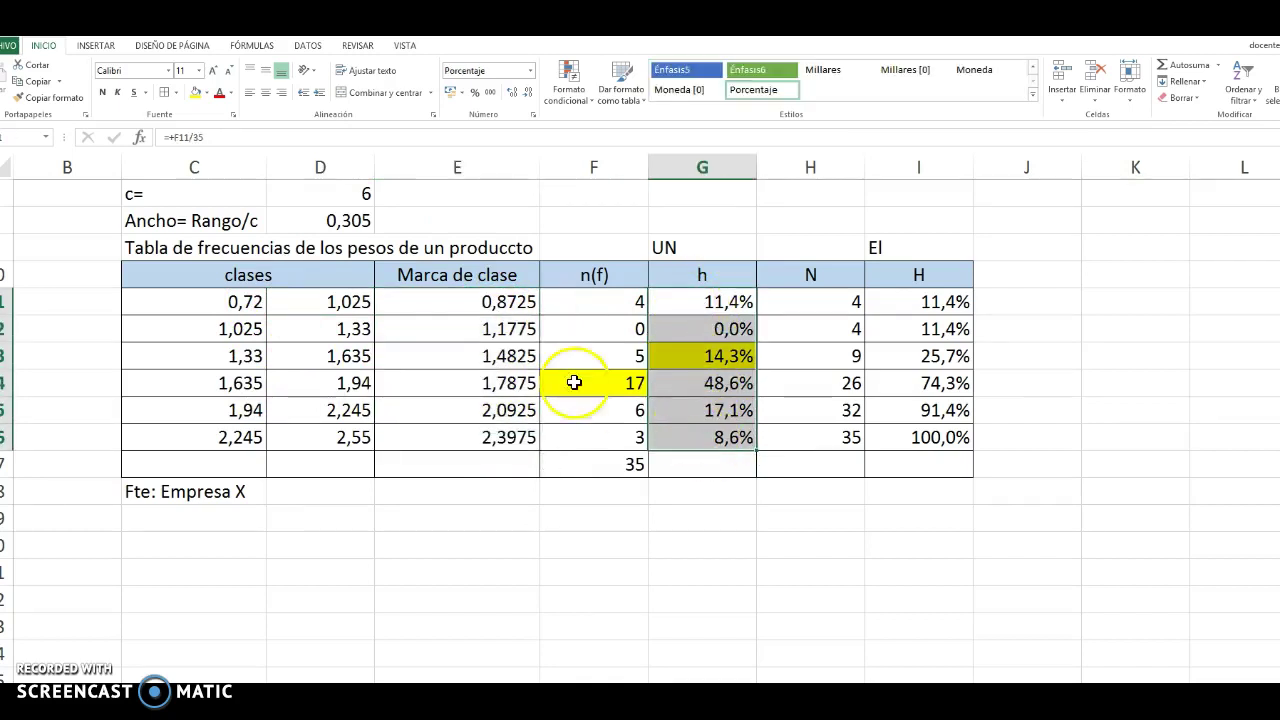
Insert a 2-D pie chart from the class marks E11:E16 and the relative frequencies G11:G16.
{"action": "left_click_drag", "start_coordinate": [238, 300], "coordinate": [370, 300]}
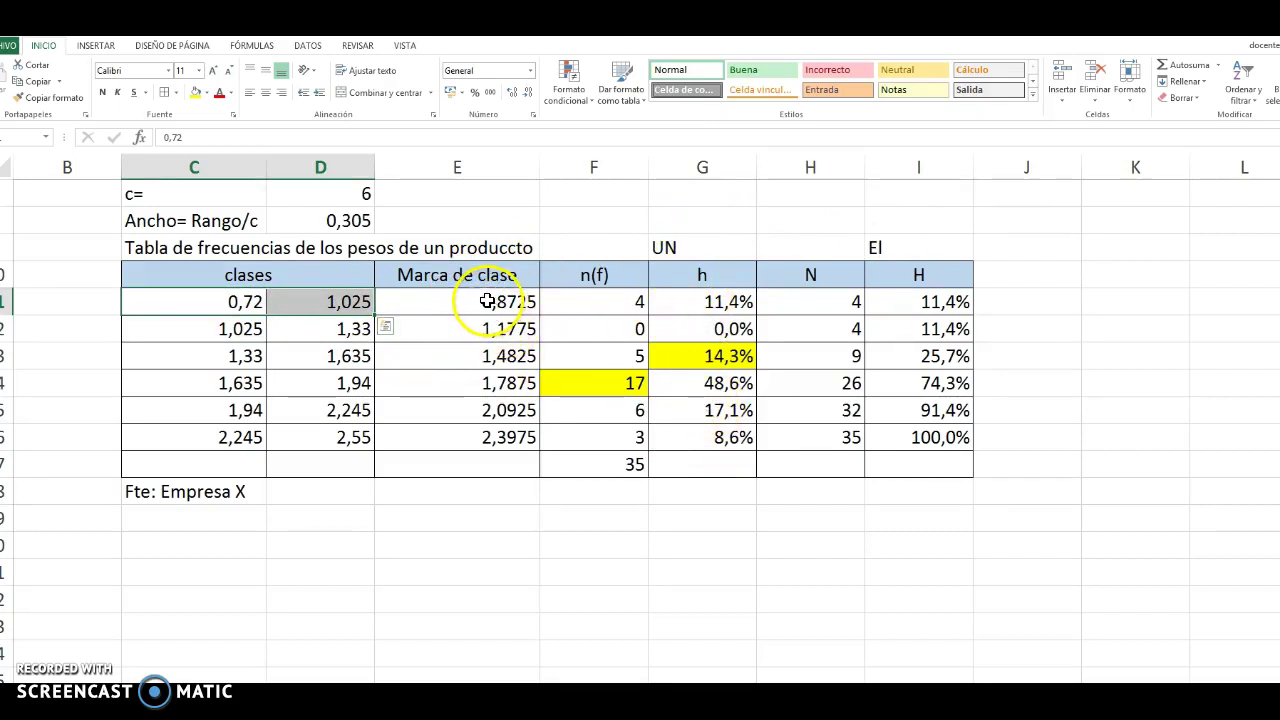
{"action": "left_click_drag", "start_coordinate": [490, 300], "coordinate": [490, 437]}
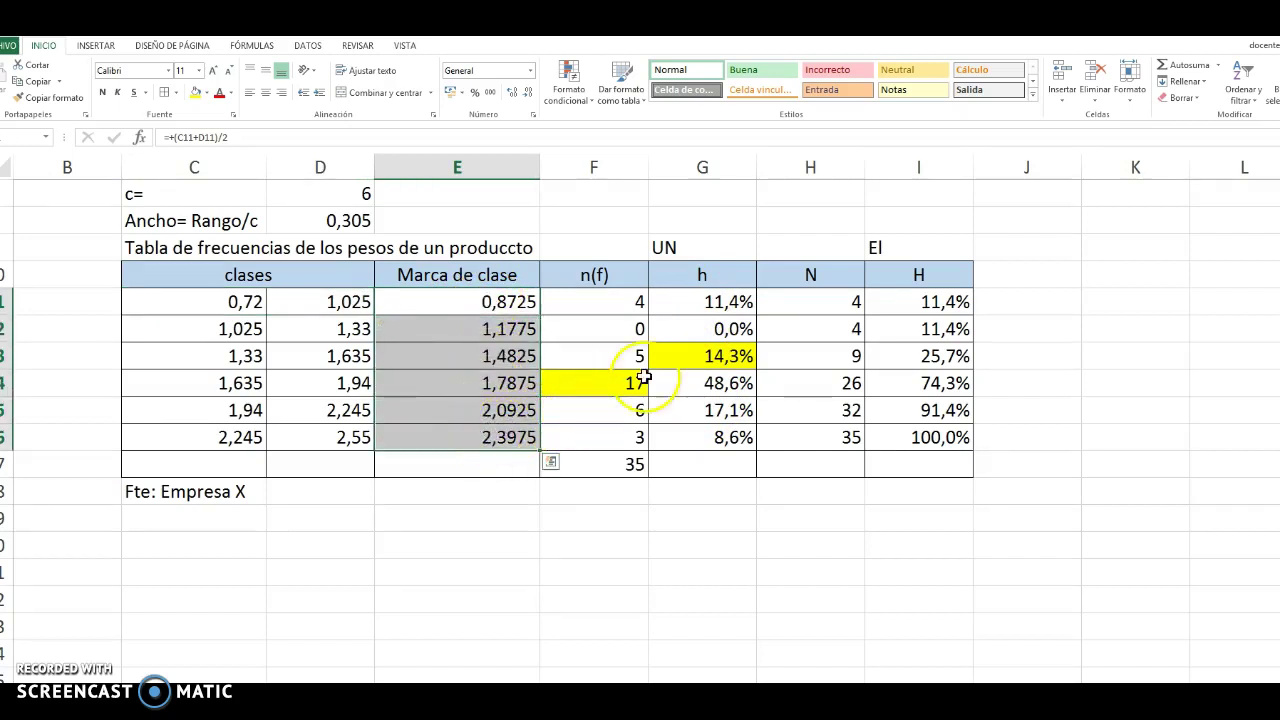
{"action": "left_click_drag", "start_coordinate": [720, 302], "coordinate": [720, 432]}
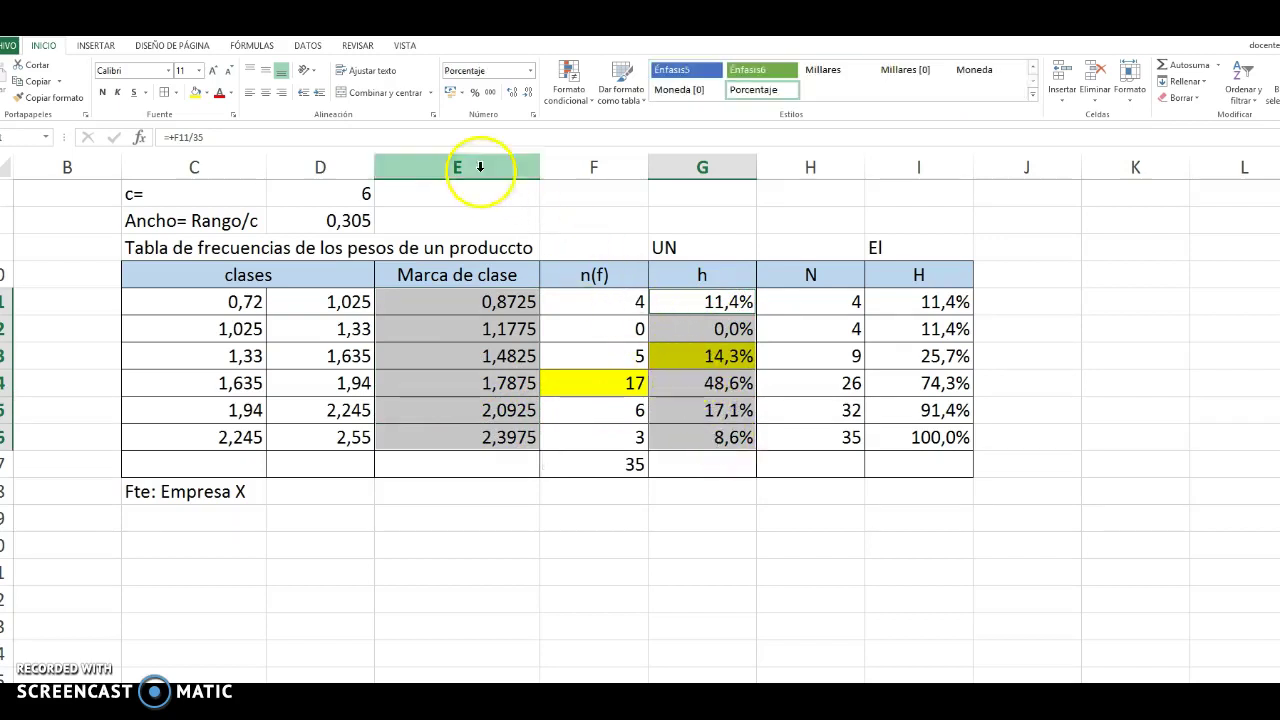
{"action": "left_click", "coordinate": [100, 47]}
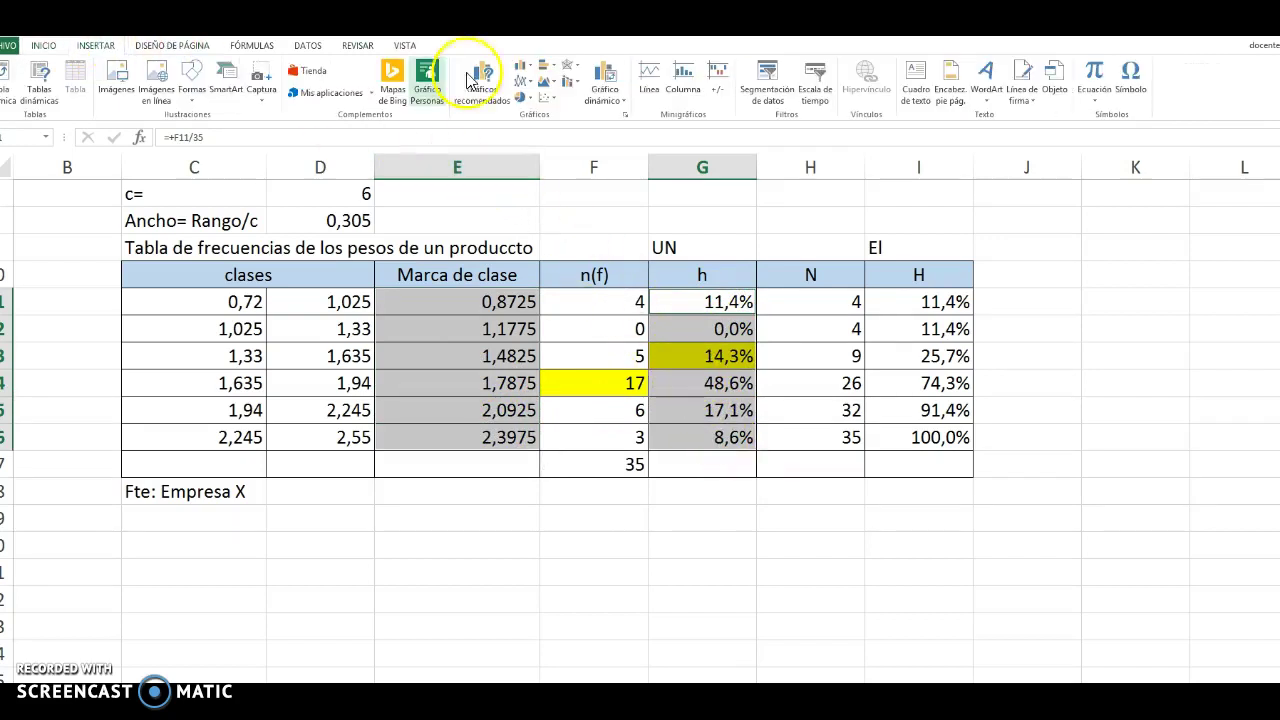
{"action": "left_click", "coordinate": [525, 100]}
{"action": "left_click", "coordinate": [533, 143]}
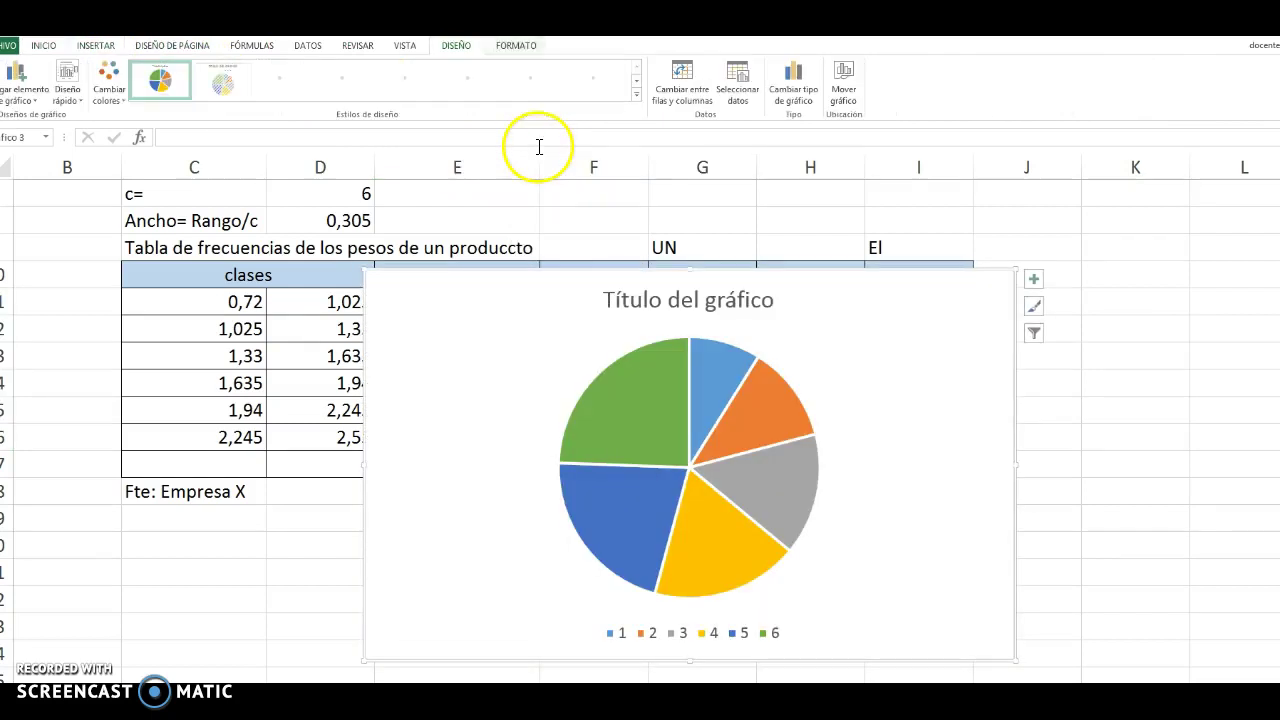
Add data labels to the pie slices and move the chart away from the table's class marks and n(f) columns.
{"action": "left_click_drag", "start_coordinate": [484, 274], "coordinate": [636, 264]}
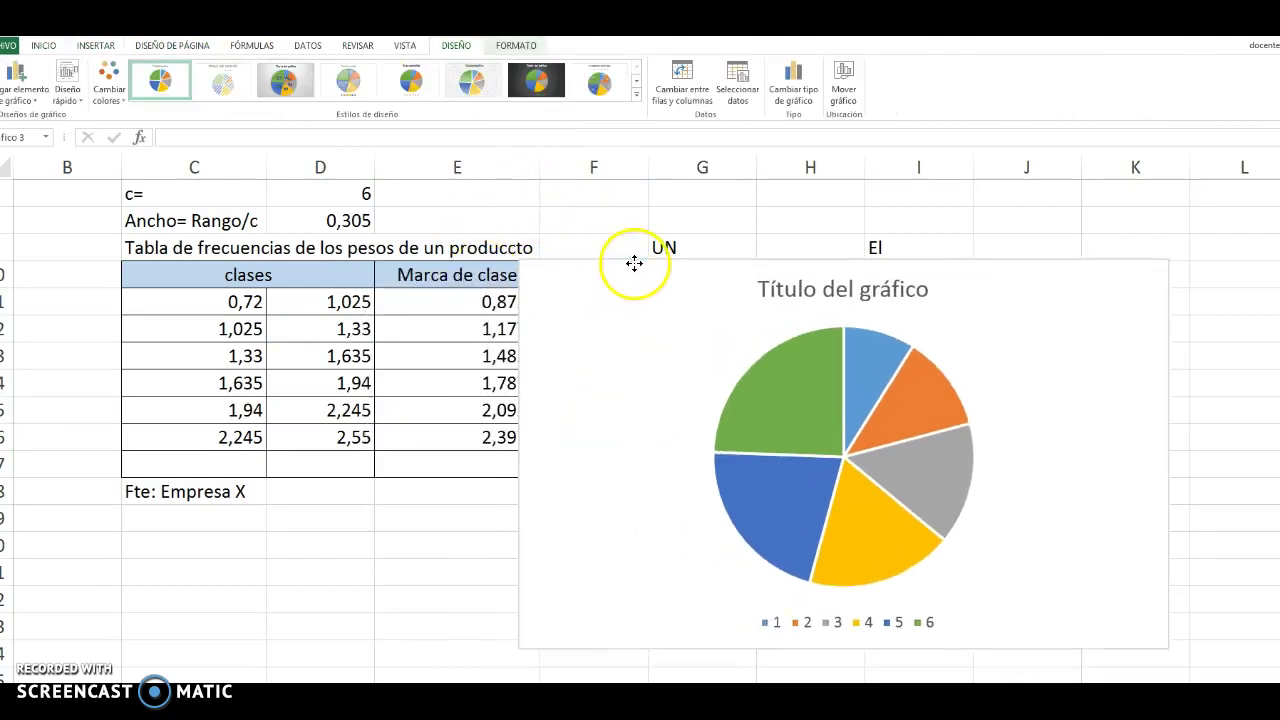
{"action": "left_click", "coordinate": [810, 395]}
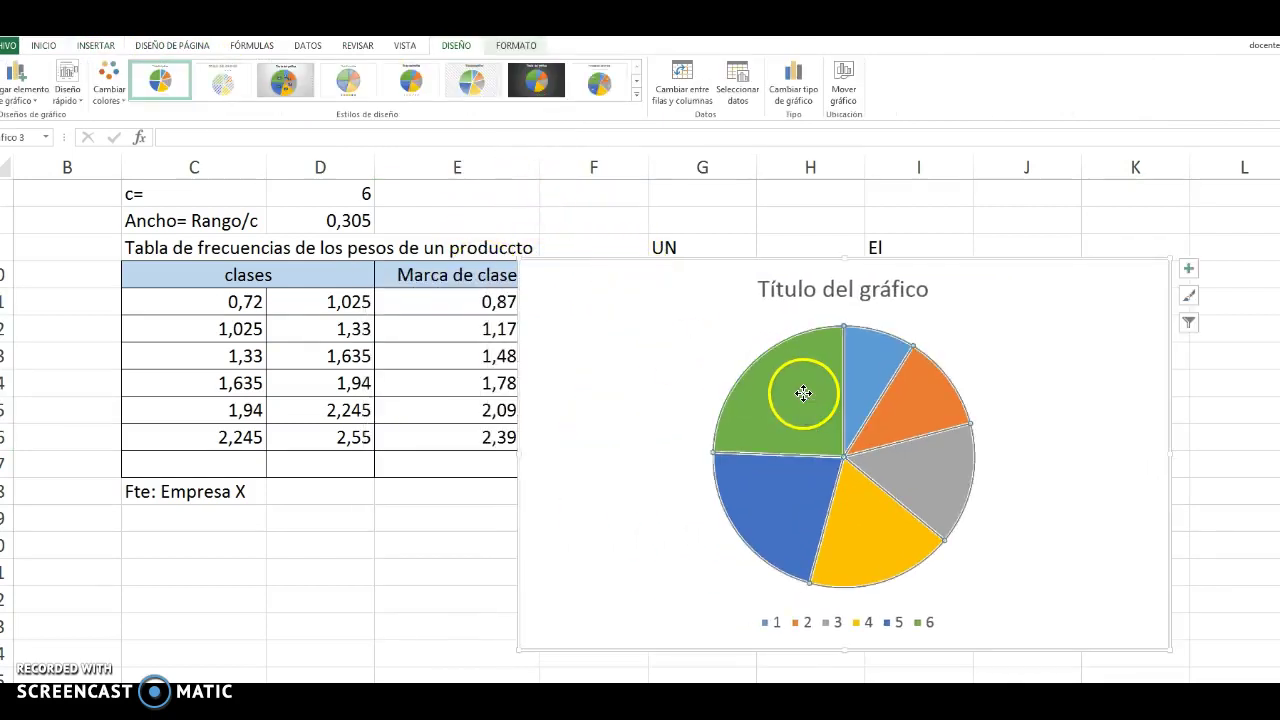
{"action": "right_click", "coordinate": [805, 395]}
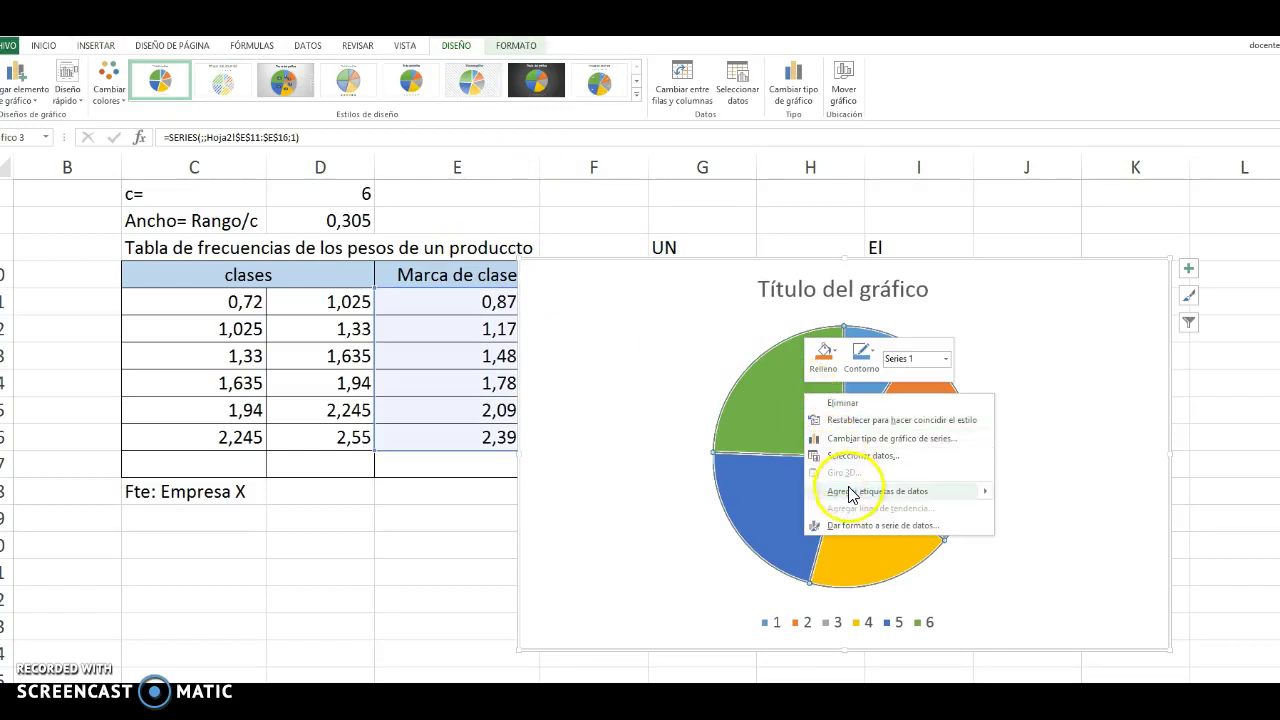
{"action": "left_click", "coordinate": [850, 491]}
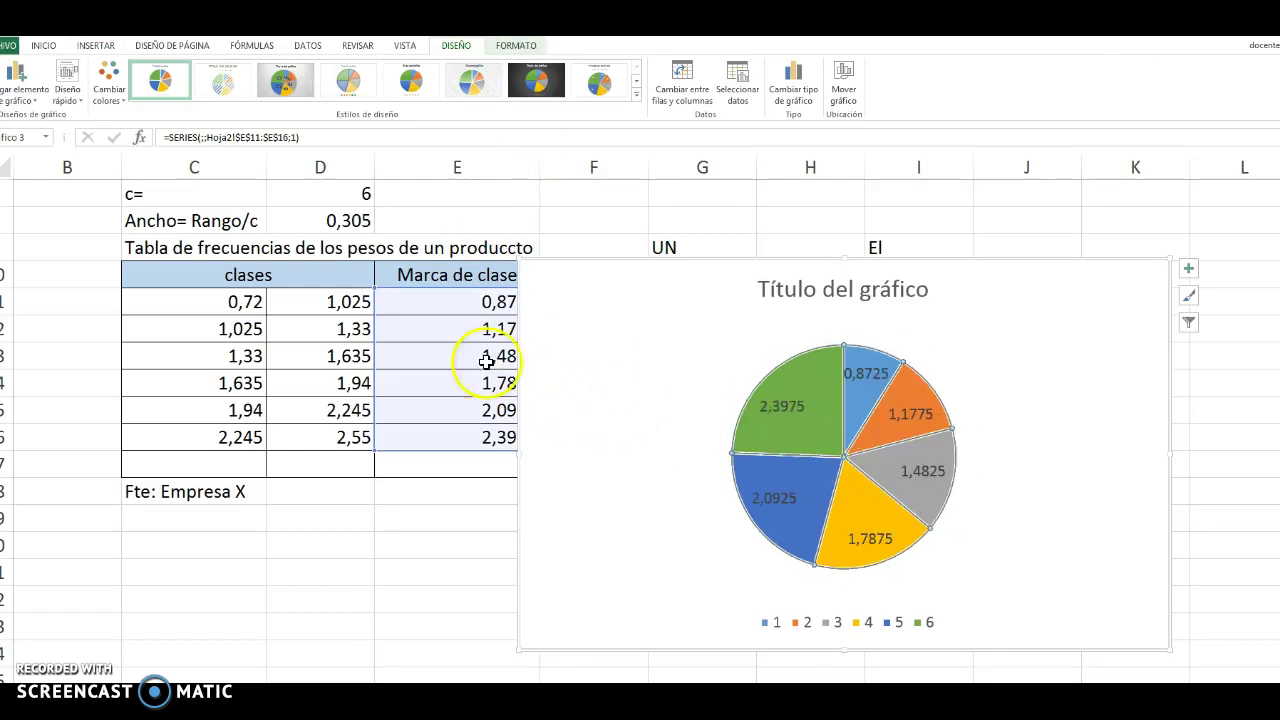
{"action": "left_click_drag", "start_coordinate": [605, 291], "coordinate": [796, 255]}
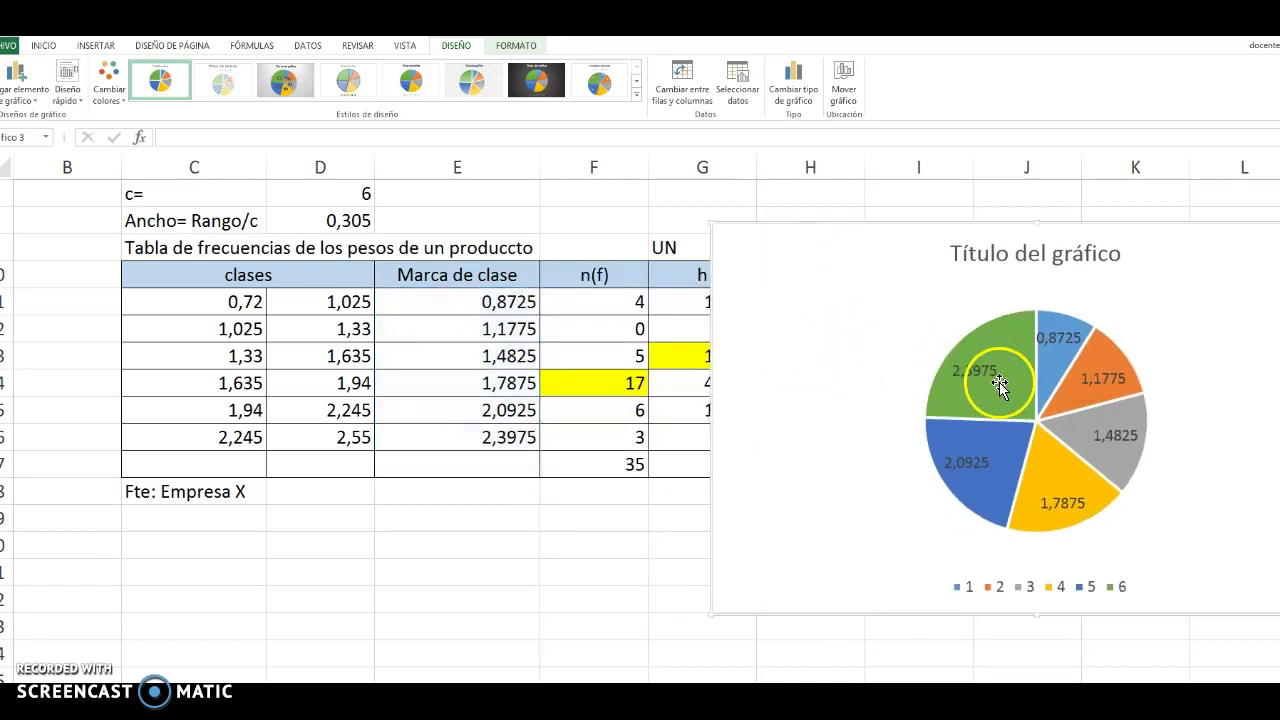
Delete the pie chart's data labels and the whole chart of class marks.
{"action": "left_click", "coordinate": [981, 380]}
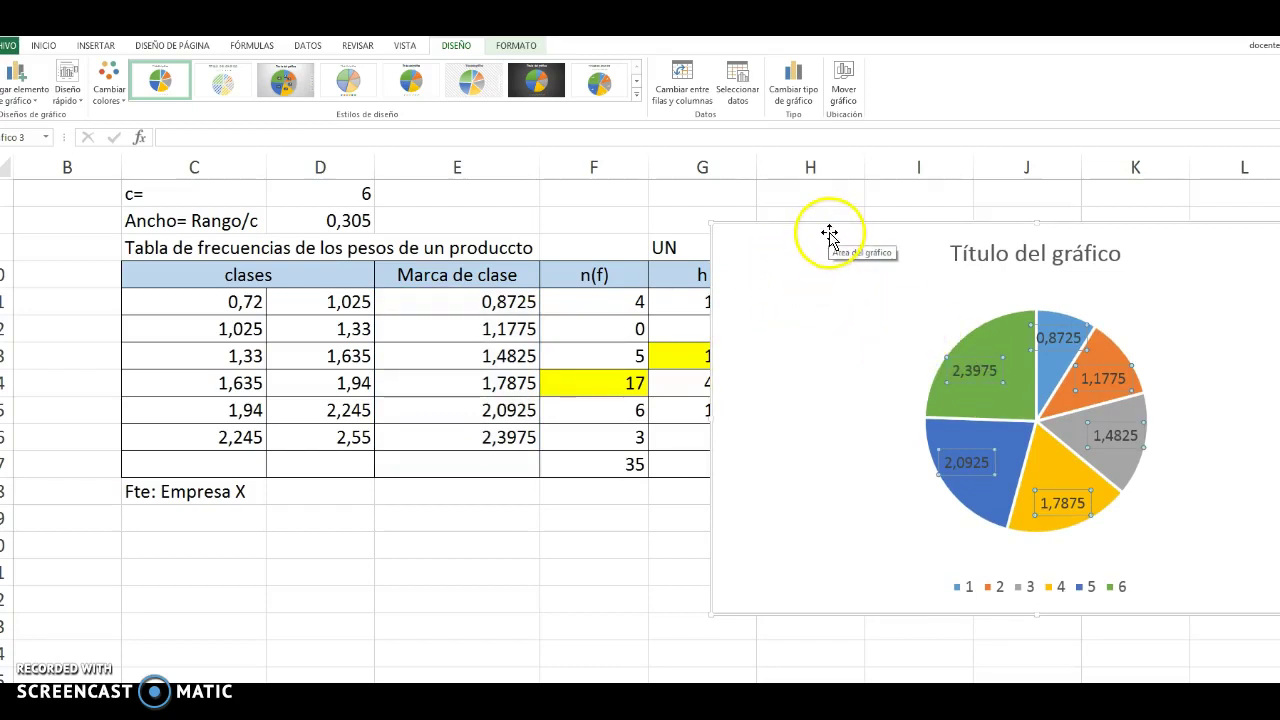
{"action": "key", "text": "Delete"}
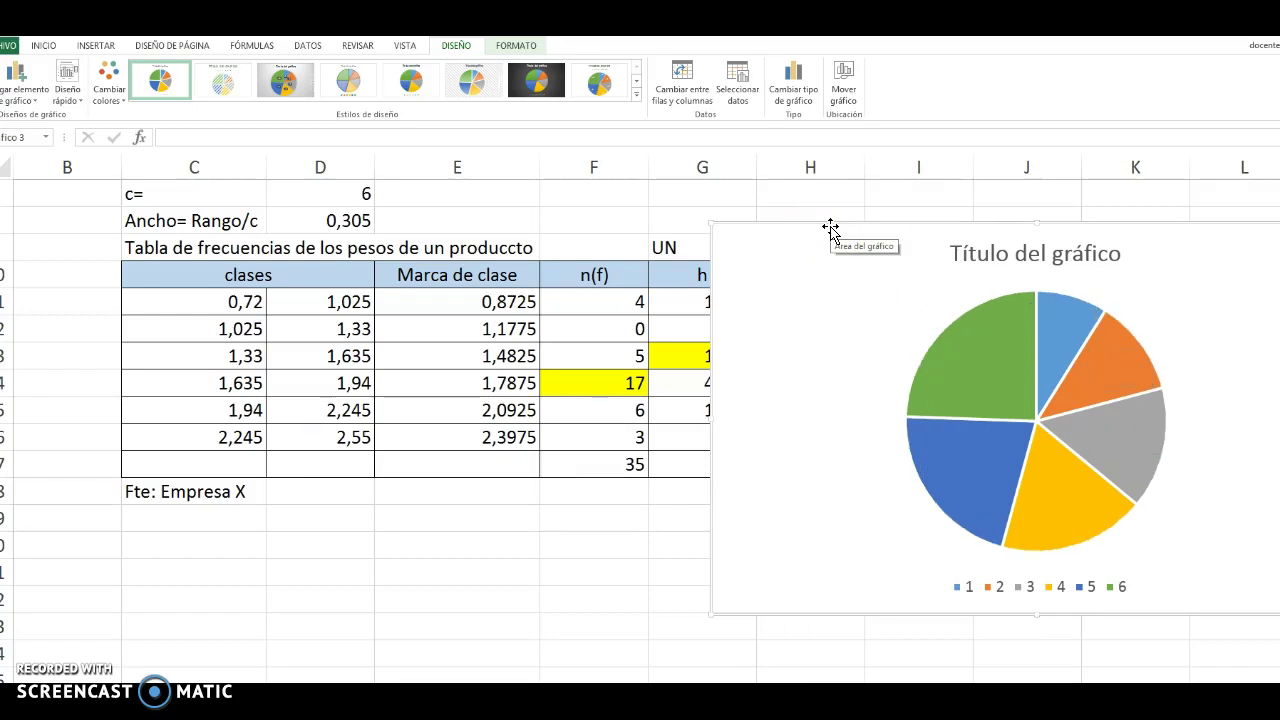
{"action": "key", "text": "Delete"}
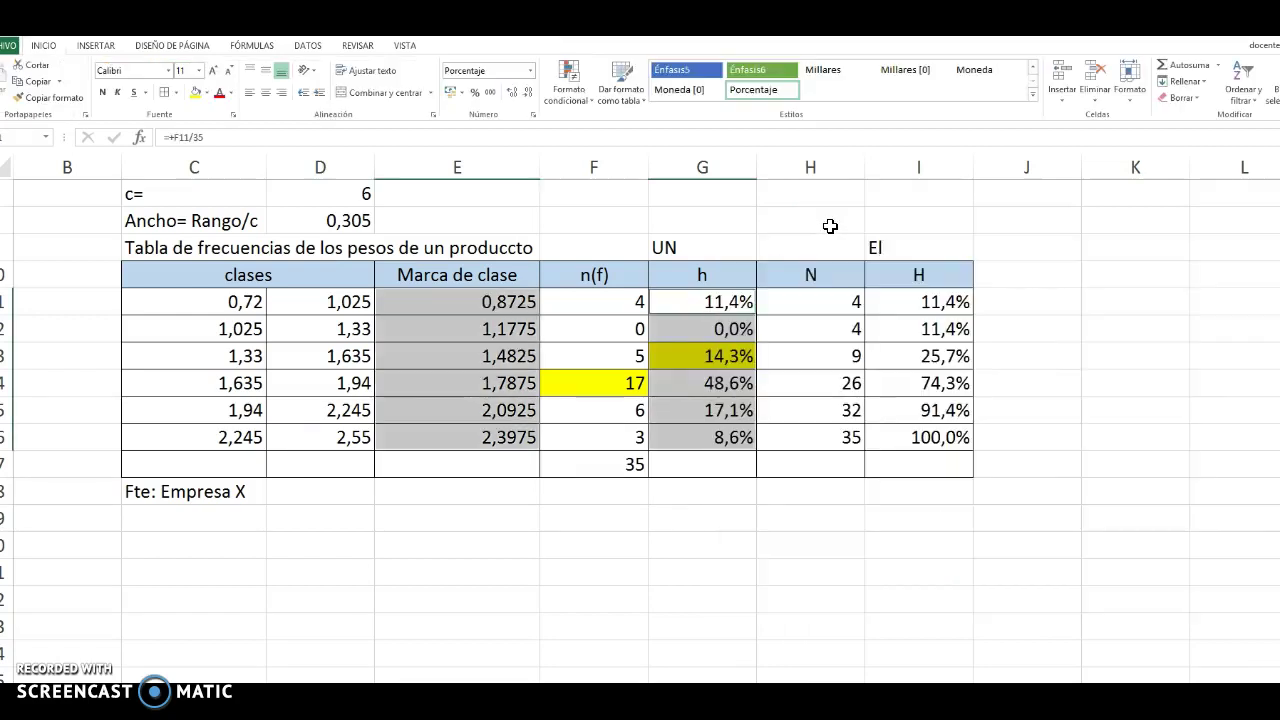
Insert a 2-D pie chart from the relative frequencies G11:G16 only.
{"action": "left_click", "coordinate": [740, 312]}
{"action": "mouse_move", "coordinate": [733, 300]}
{"action": "left_mouse_down"}
{"action": "mouse_move", "coordinate": [703, 377]}
{"action": "mouse_move", "coordinate": [722, 435]}
{"action": "left_mouse_up"}
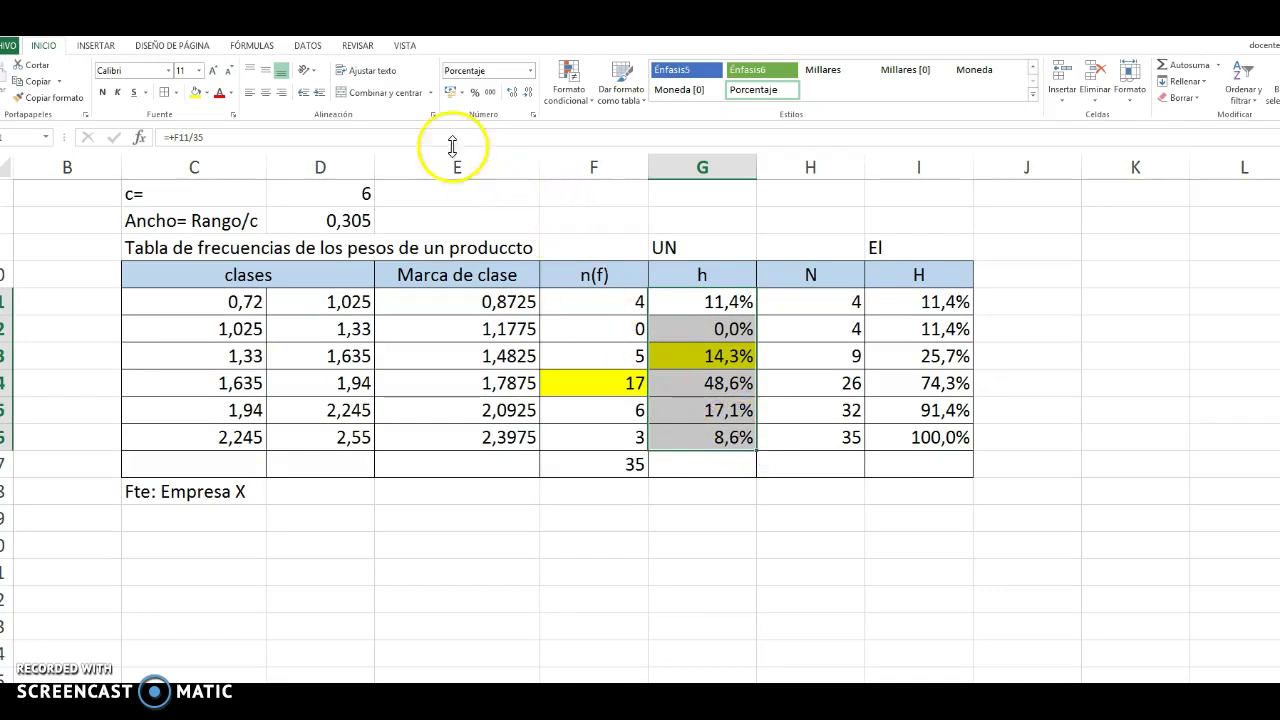
{"action": "left_click", "coordinate": [97, 47]}
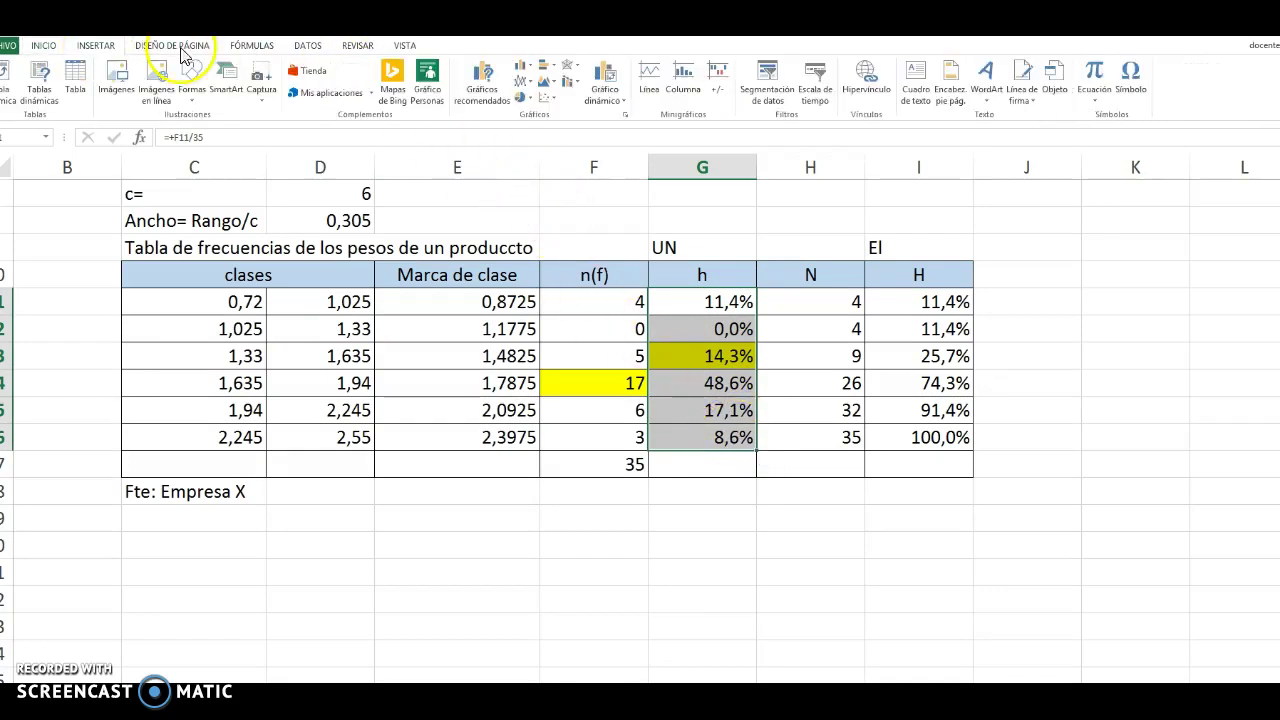
{"action": "left_click", "coordinate": [522, 97]}
{"action": "left_click", "coordinate": [532, 142]}
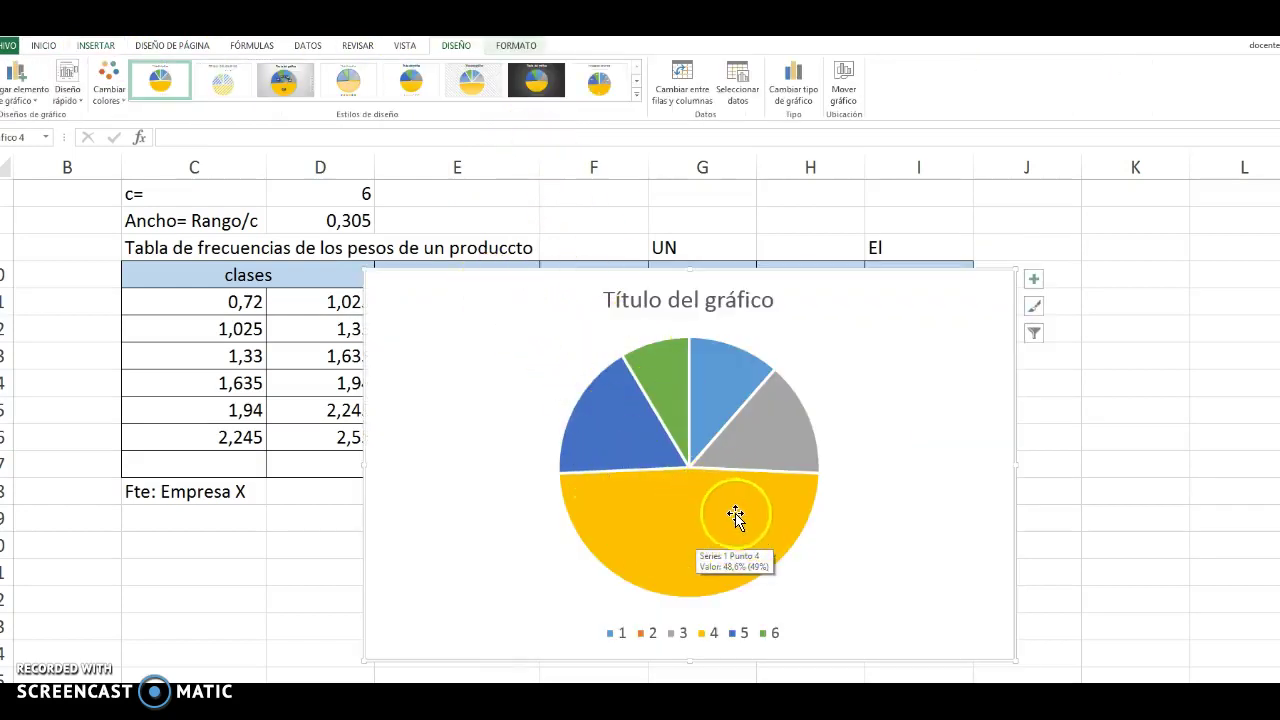
Add data labels to the relative frequency pie and move the chart clear of the class and class mark columns.
{"action": "right_click", "coordinate": [672, 508]}
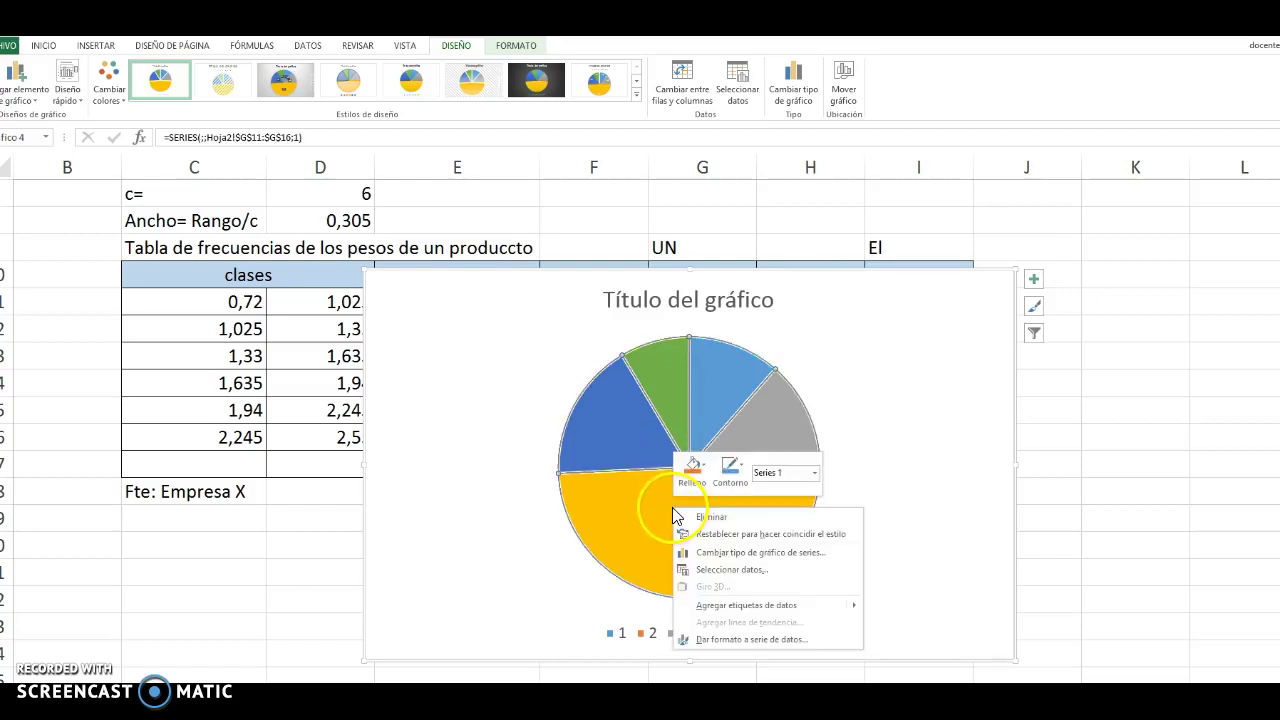
{"action": "left_click", "coordinate": [725, 607]}
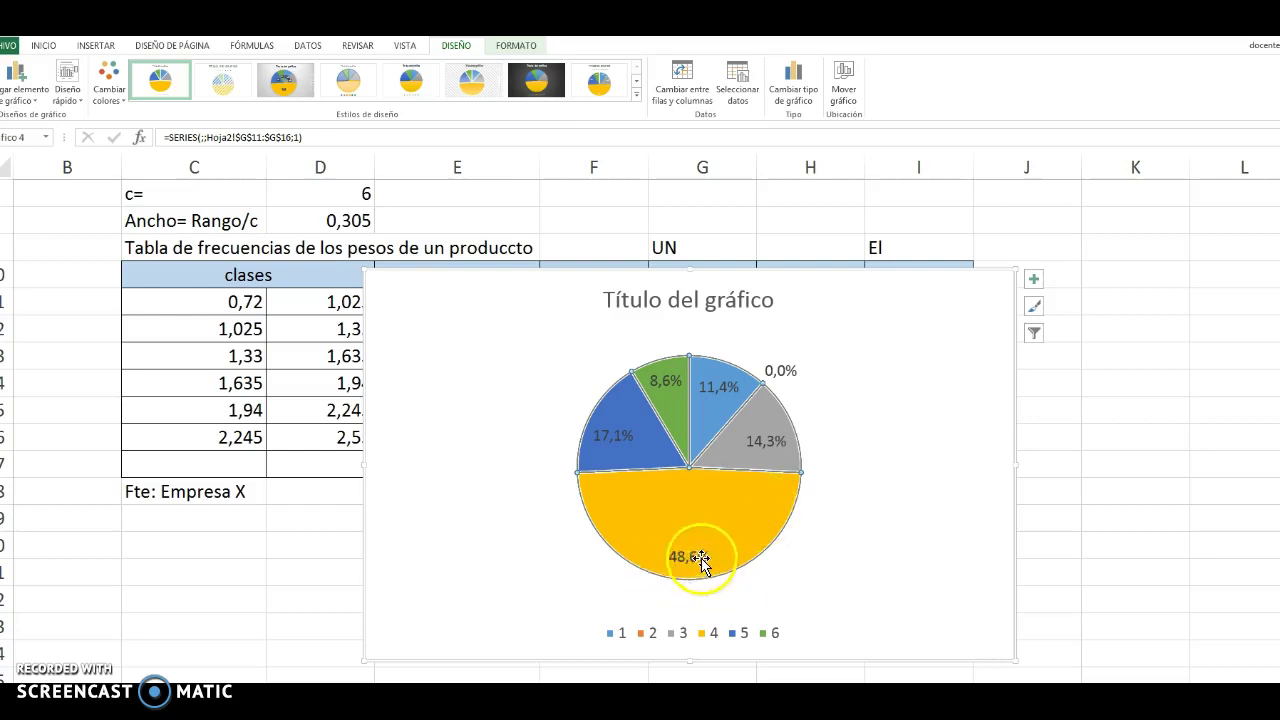
{"action": "left_click_drag", "start_coordinate": [413, 287], "coordinate": [604, 273]}
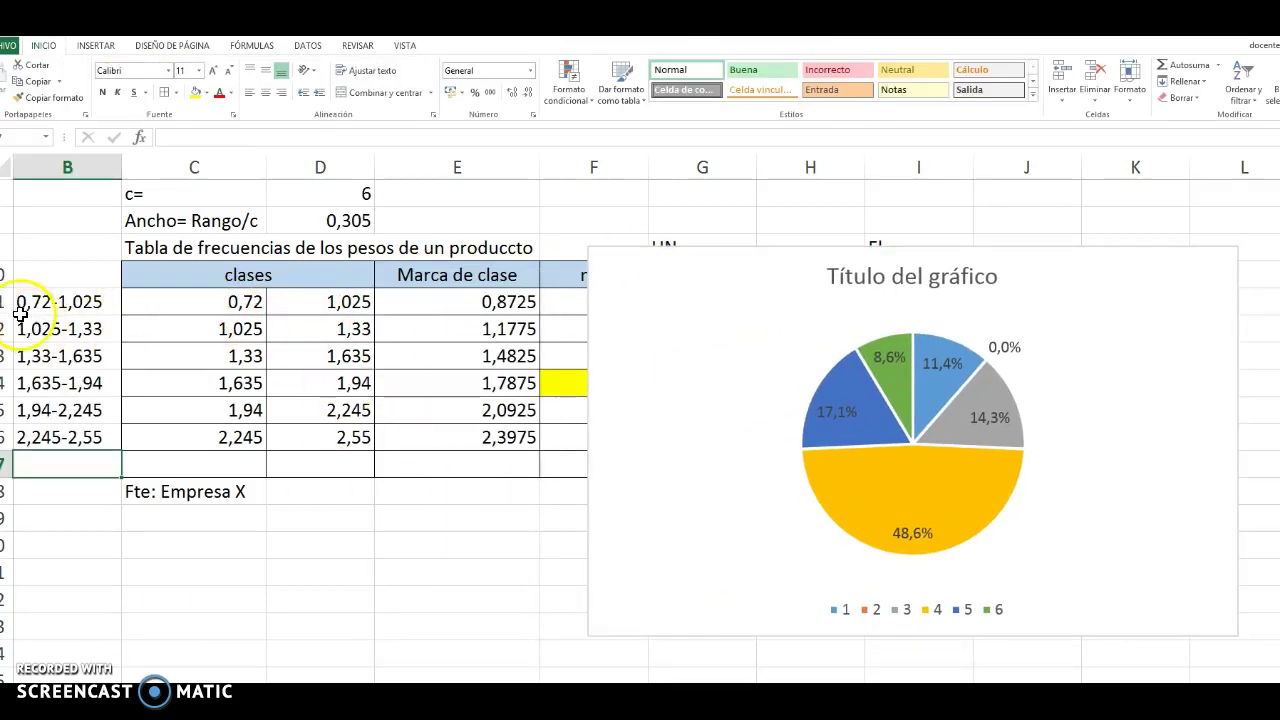
Compare the interval labels in B11:B16 with the class limits, and delete the pie chart whose legend lacks the intervals.
{"action": "left_click", "coordinate": [81, 304]}
{"action": "left_click_drag", "start_coordinate": [89, 301], "coordinate": [89, 434]}
{"action": "left_click", "coordinate": [209, 302]}
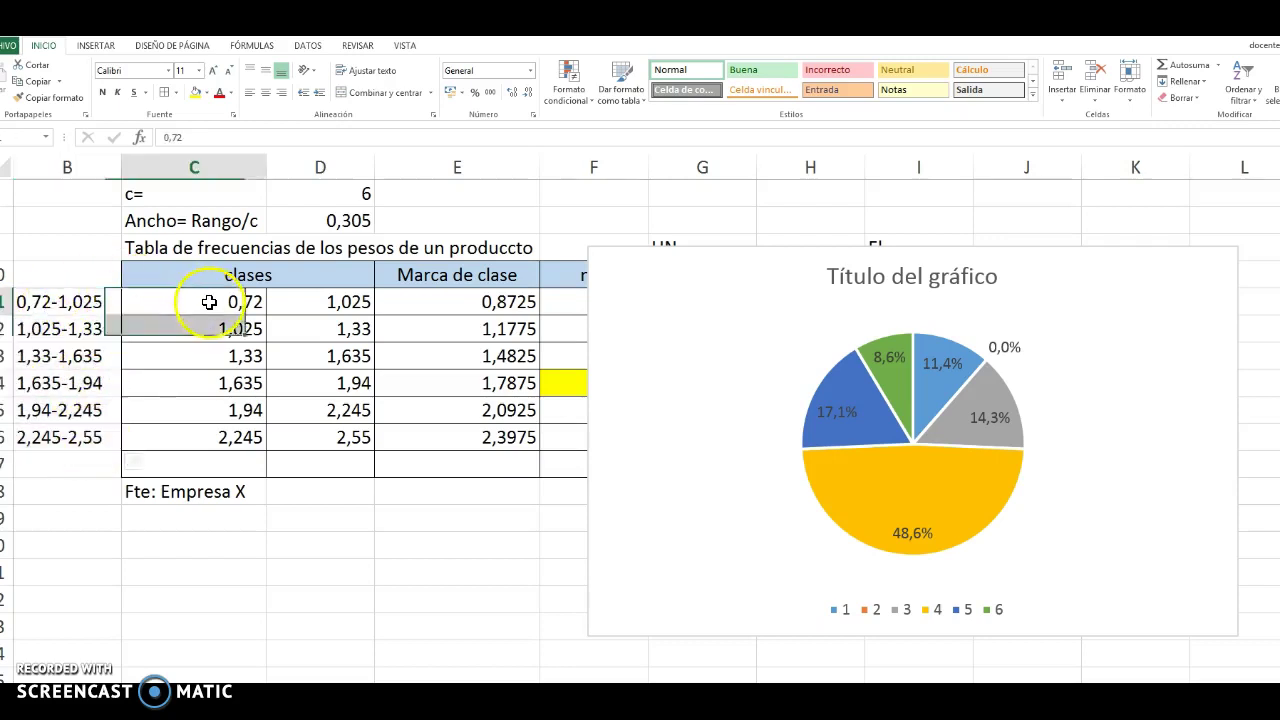
{"action": "left_click", "coordinate": [363, 302]}
{"action": "left_click", "coordinate": [40, 300]}
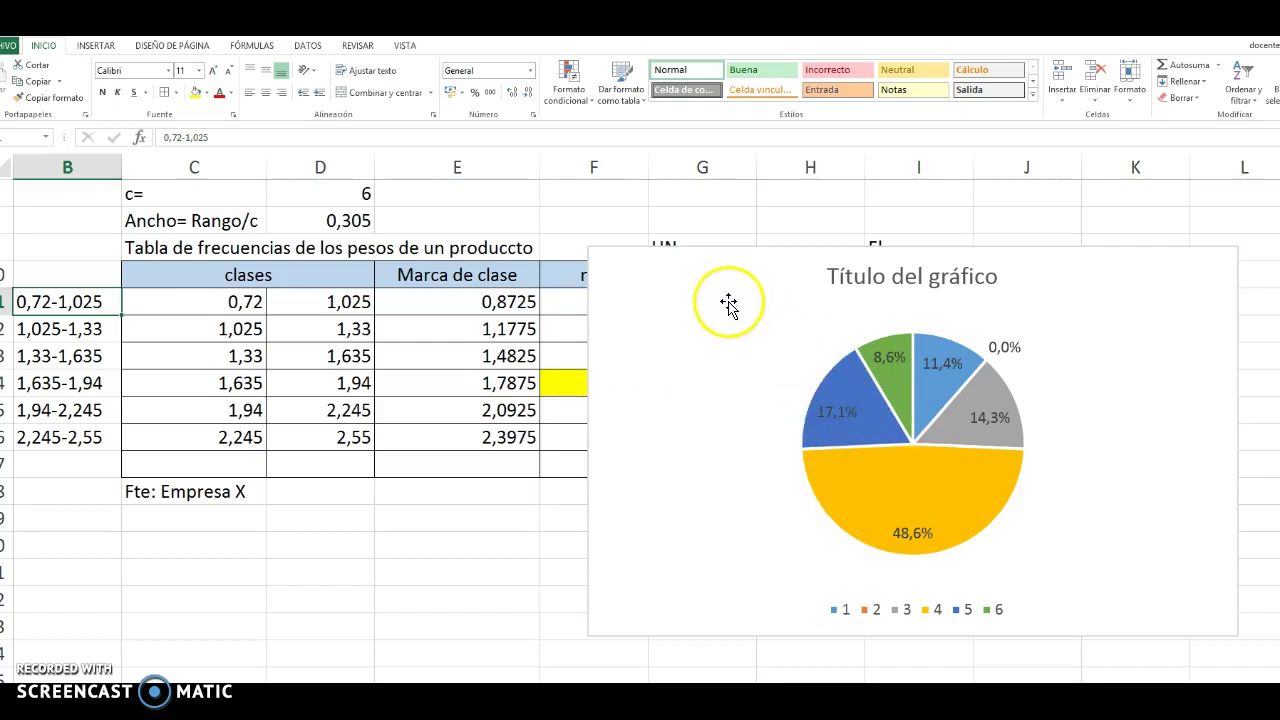
{"action": "left_click", "coordinate": [720, 264]}
{"action": "key", "text": "Delete"}
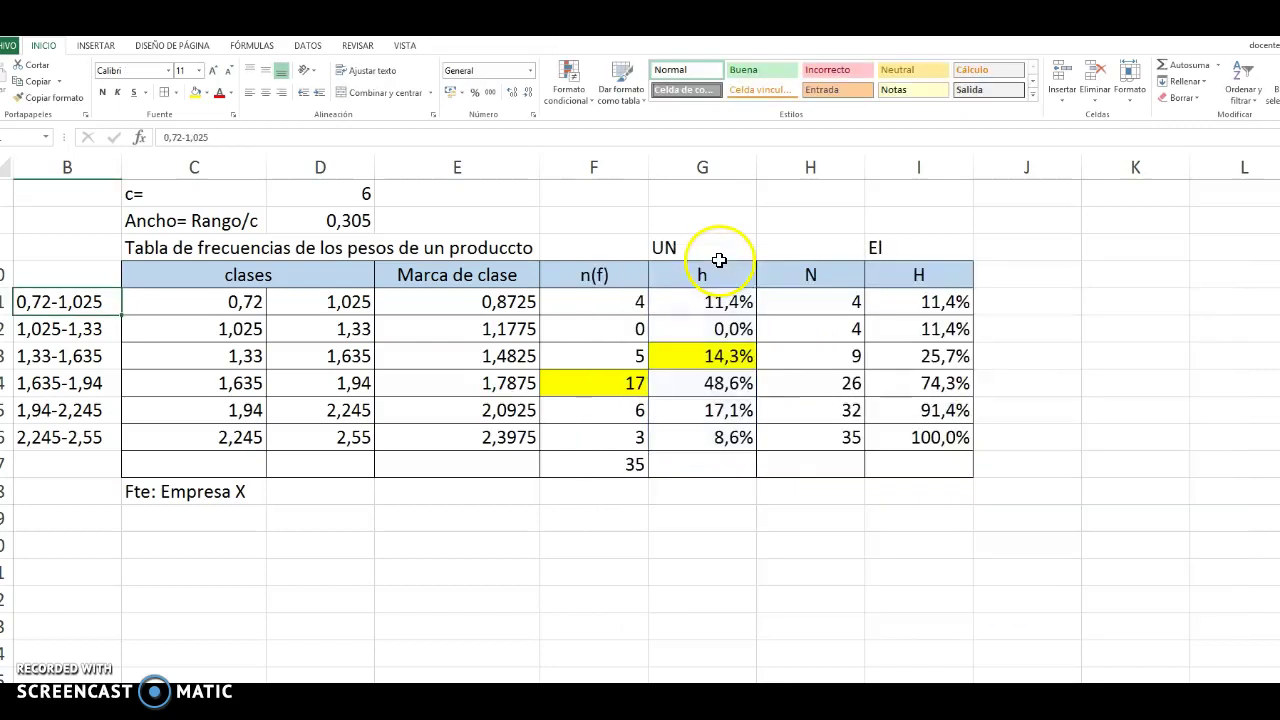
Insert a 2-D pie chart with the interval labels B11:B16 as categories and the relative frequencies G11:G16 as values.
{"action": "left_click_drag", "start_coordinate": [80, 297], "coordinate": [60, 440]}
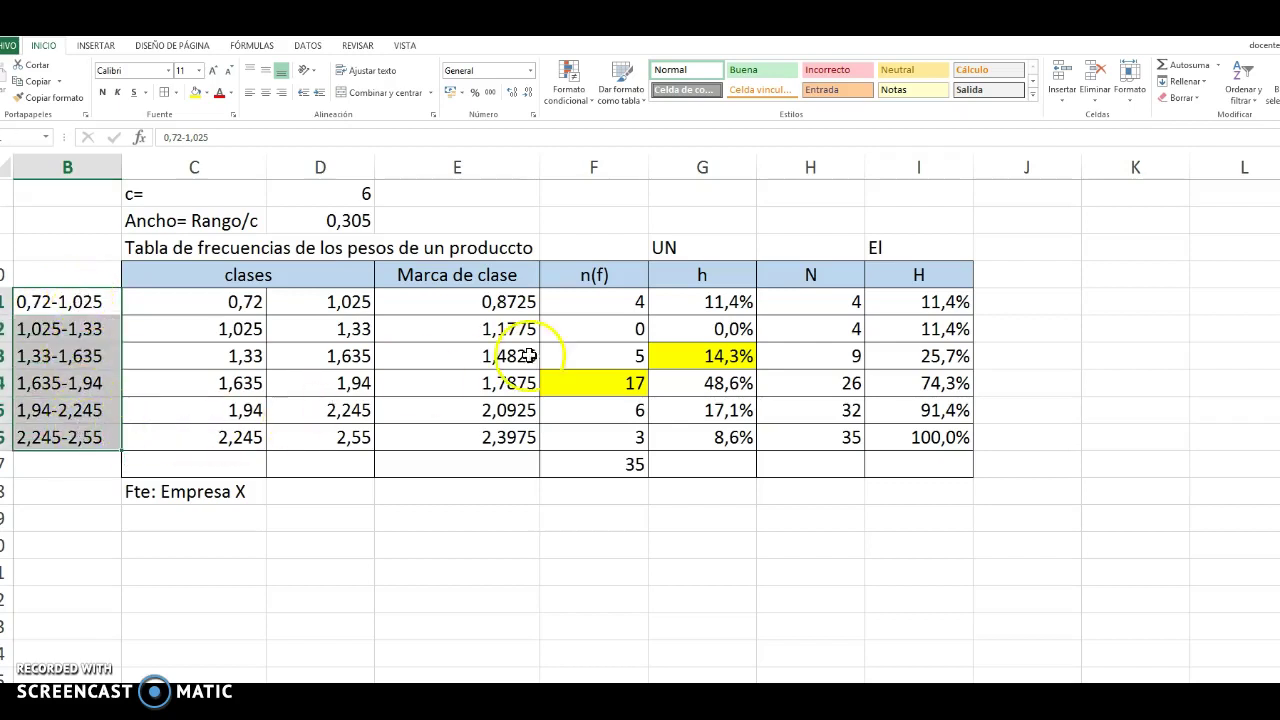
{"action": "left_click_drag", "start_coordinate": [722, 305], "coordinate": [706, 440]}
{"action": "left_click", "coordinate": [100, 52]}
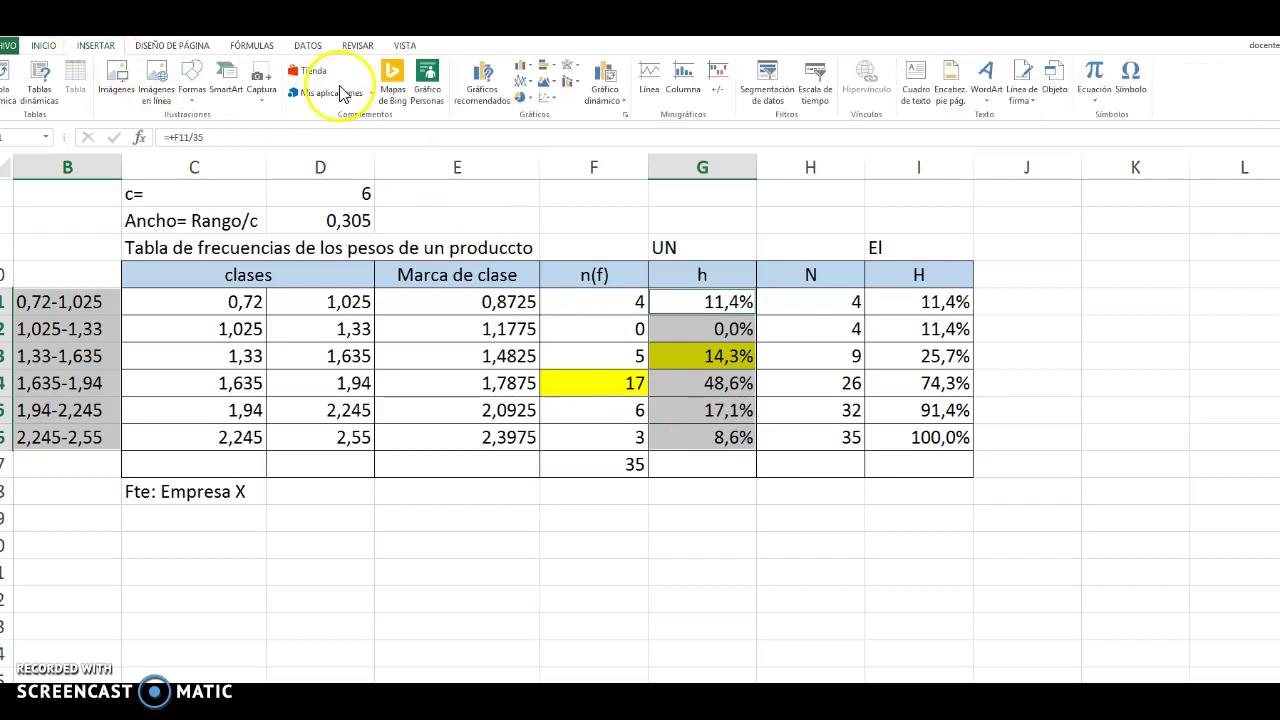
{"action": "left_click", "coordinate": [522, 97]}
{"action": "left_click", "coordinate": [524, 146]}
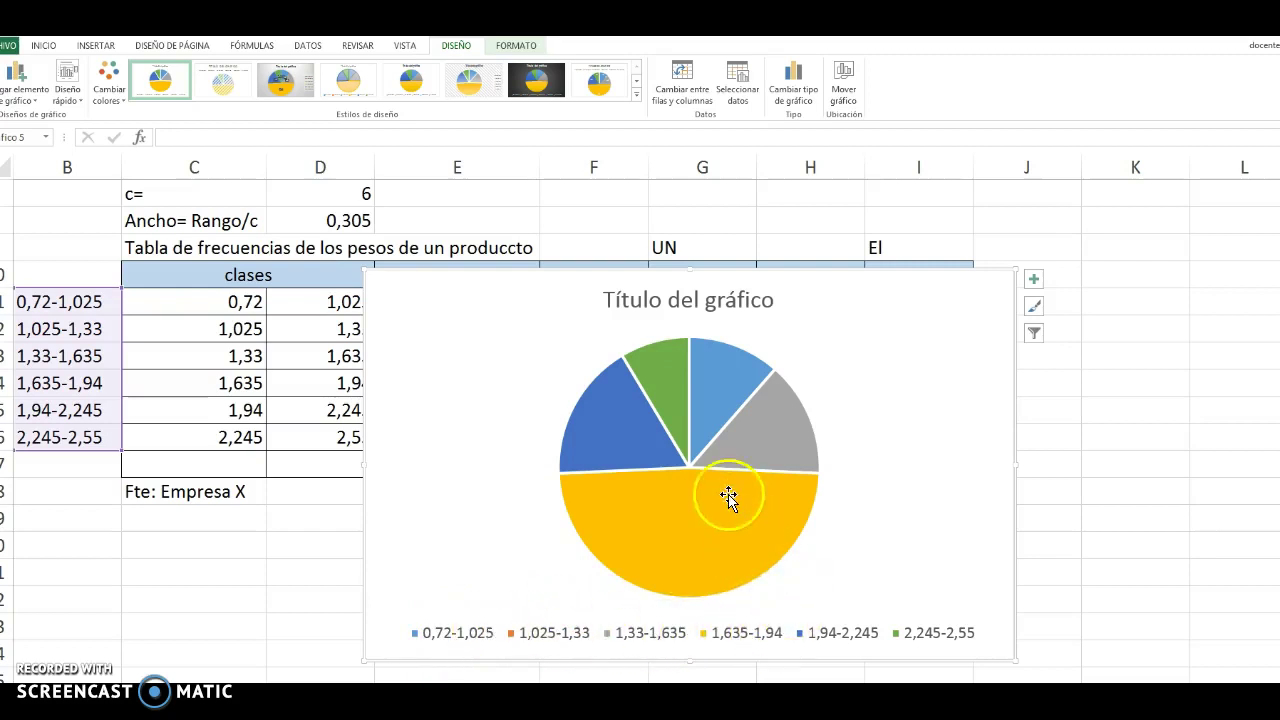
Add data labels to all slices of the pie chart with the class intervals in its legend.
{"action": "left_click", "coordinate": [673, 518]}
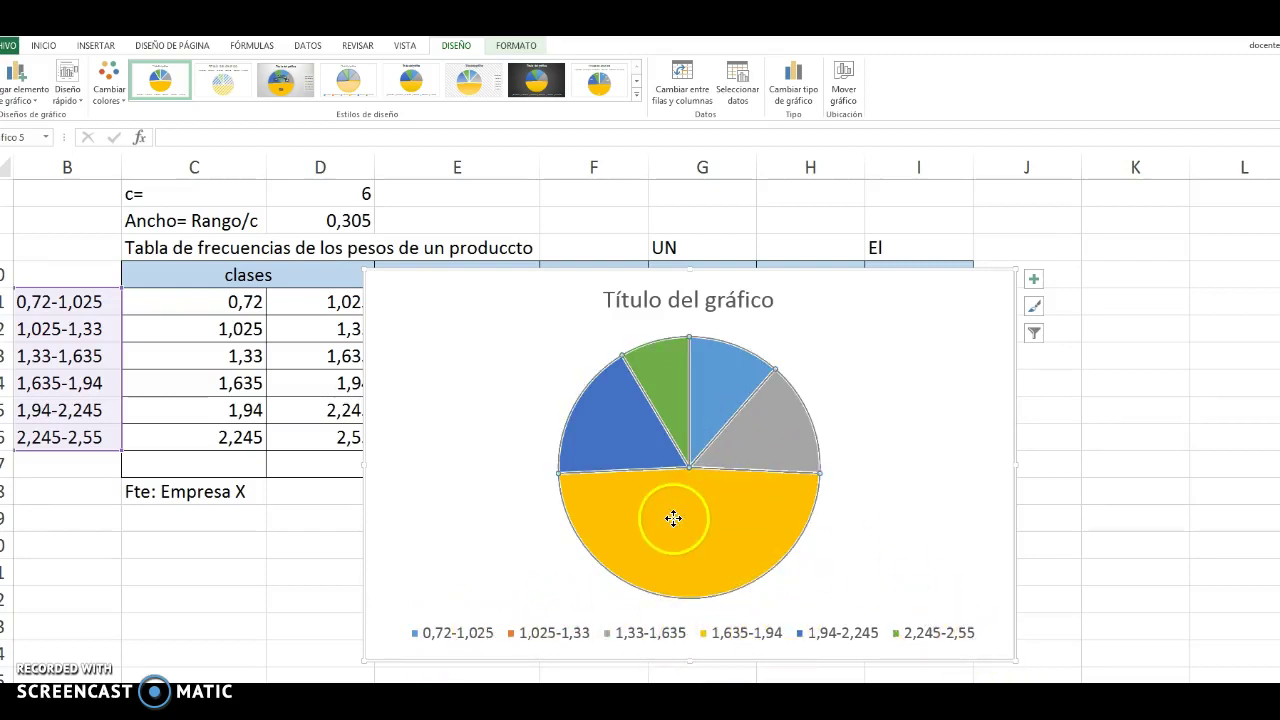
{"action": "left_click", "coordinate": [903, 414]}
{"action": "left_click", "coordinate": [713, 512]}
{"action": "right_click", "coordinate": [713, 512]}
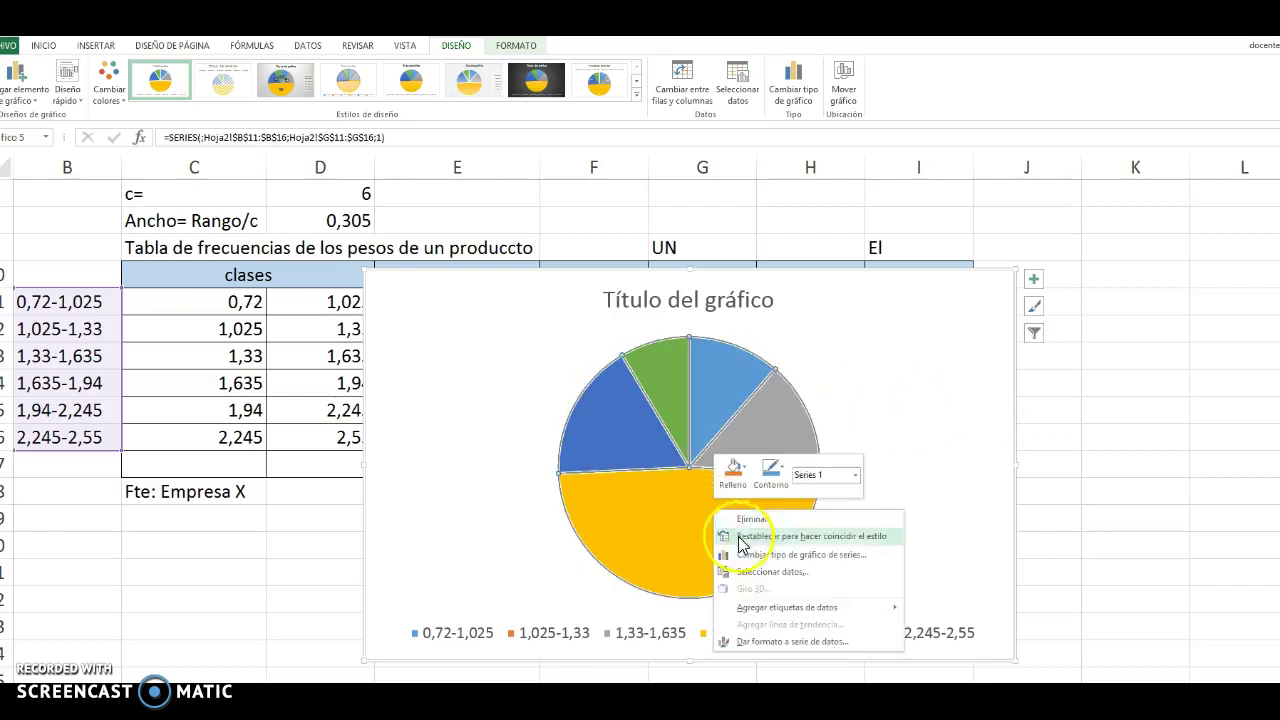
{"action": "left_click", "coordinate": [757, 606]}
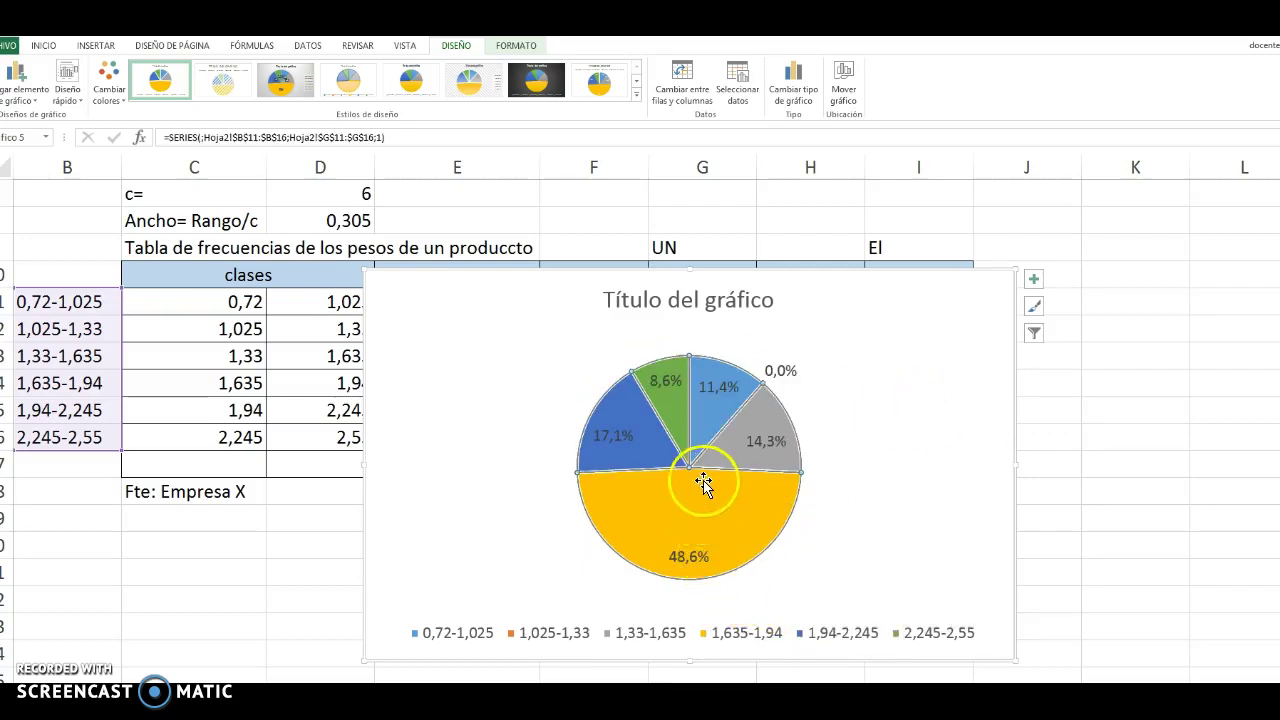
Include the category names together with the values in the data labels of the pie chart.
{"action": "left_click", "coordinate": [782, 374]}
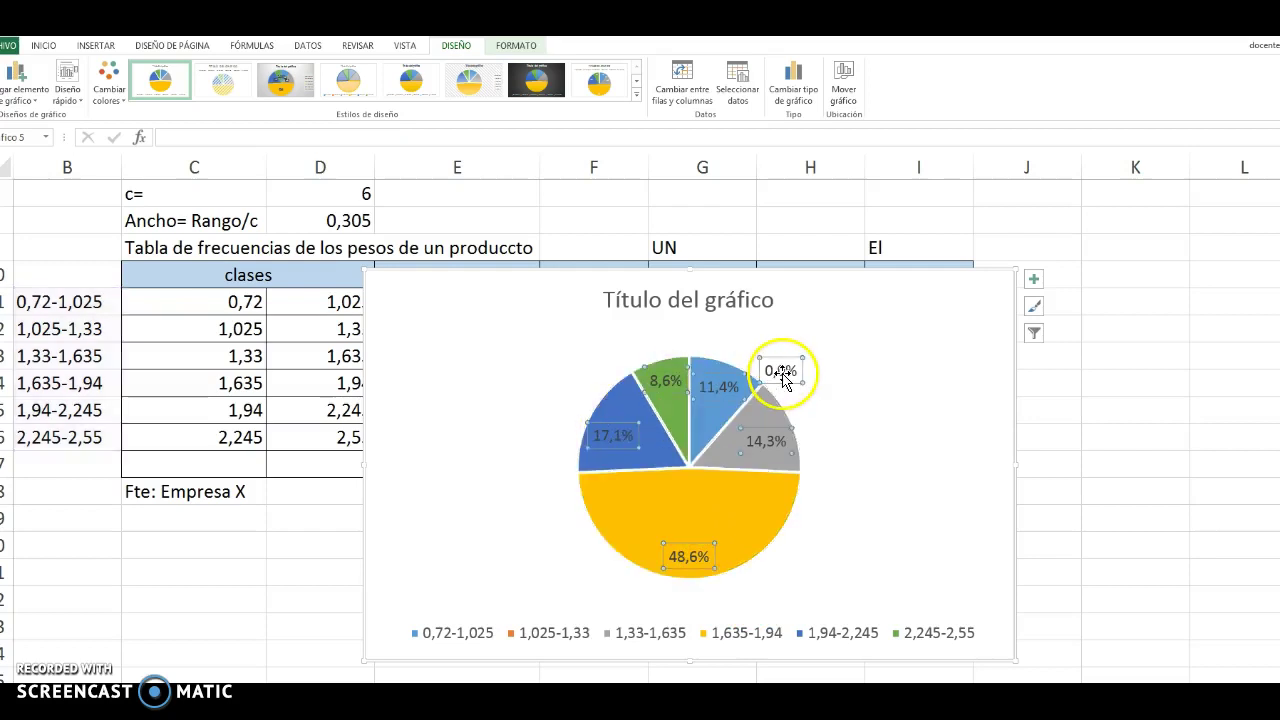
{"action": "right_click", "coordinate": [782, 374]}
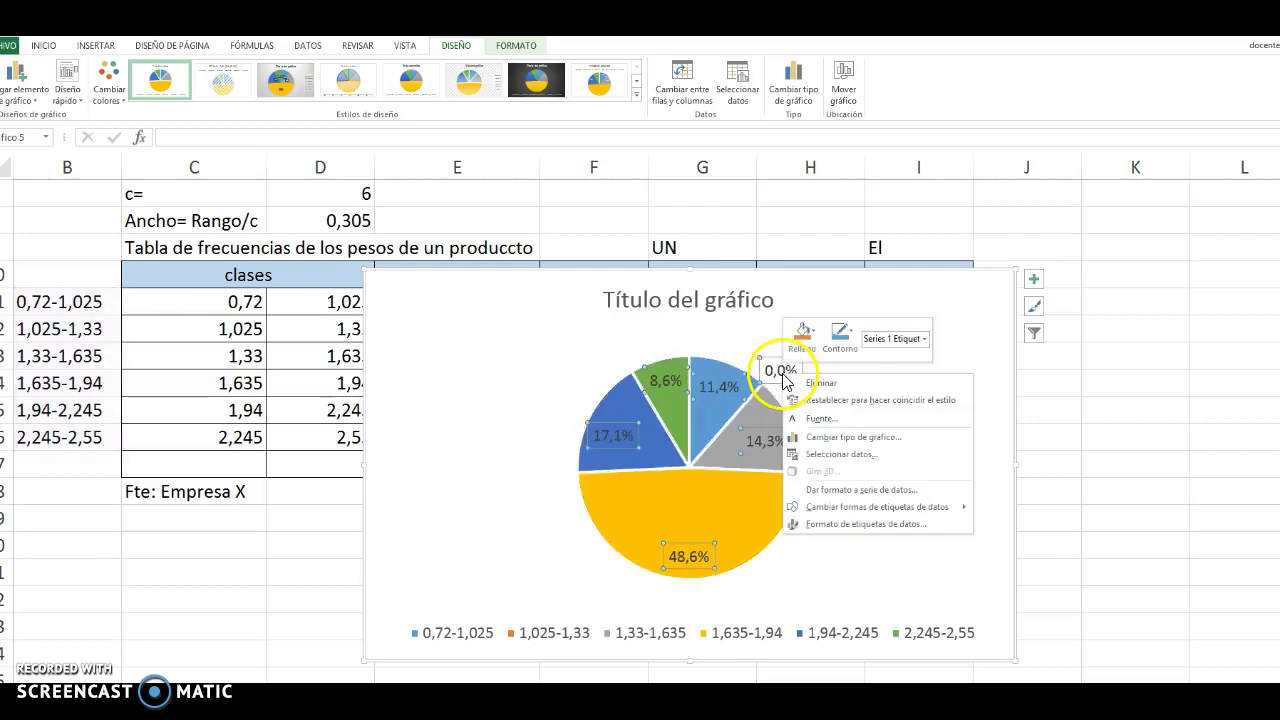
{"action": "left_click", "coordinate": [840, 533]}
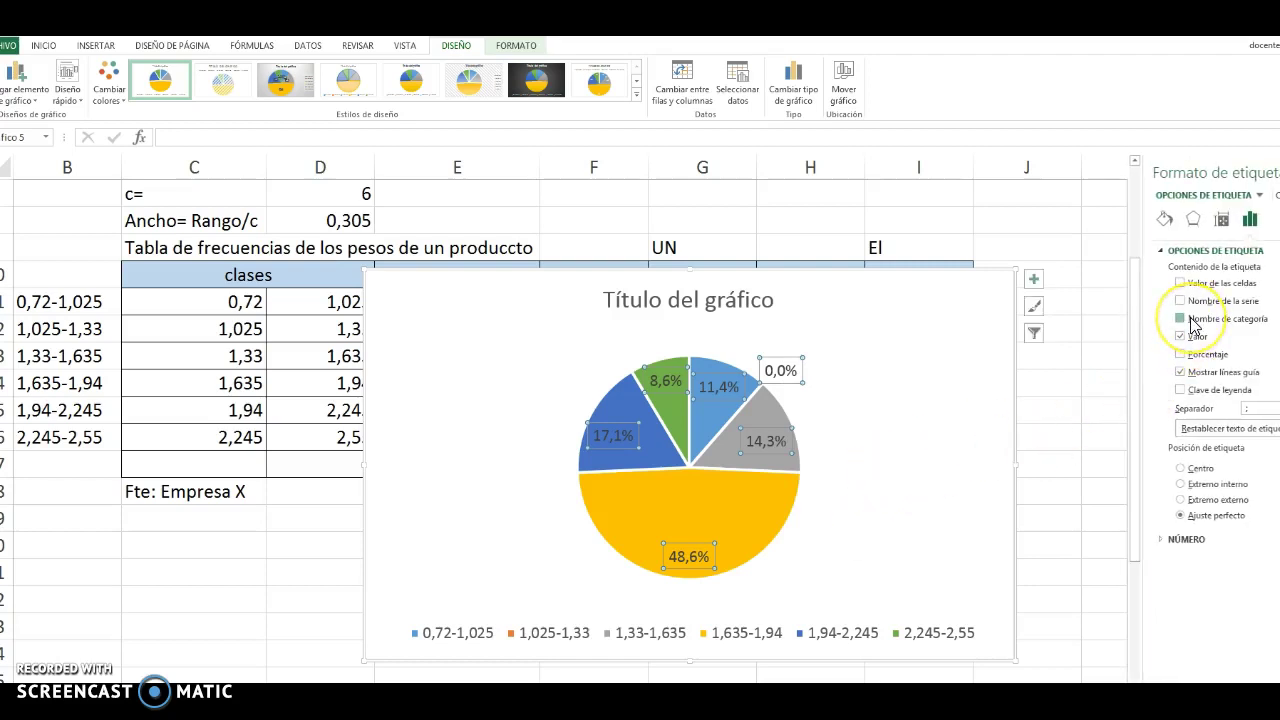
{"action": "left_click", "coordinate": [1190, 320]}
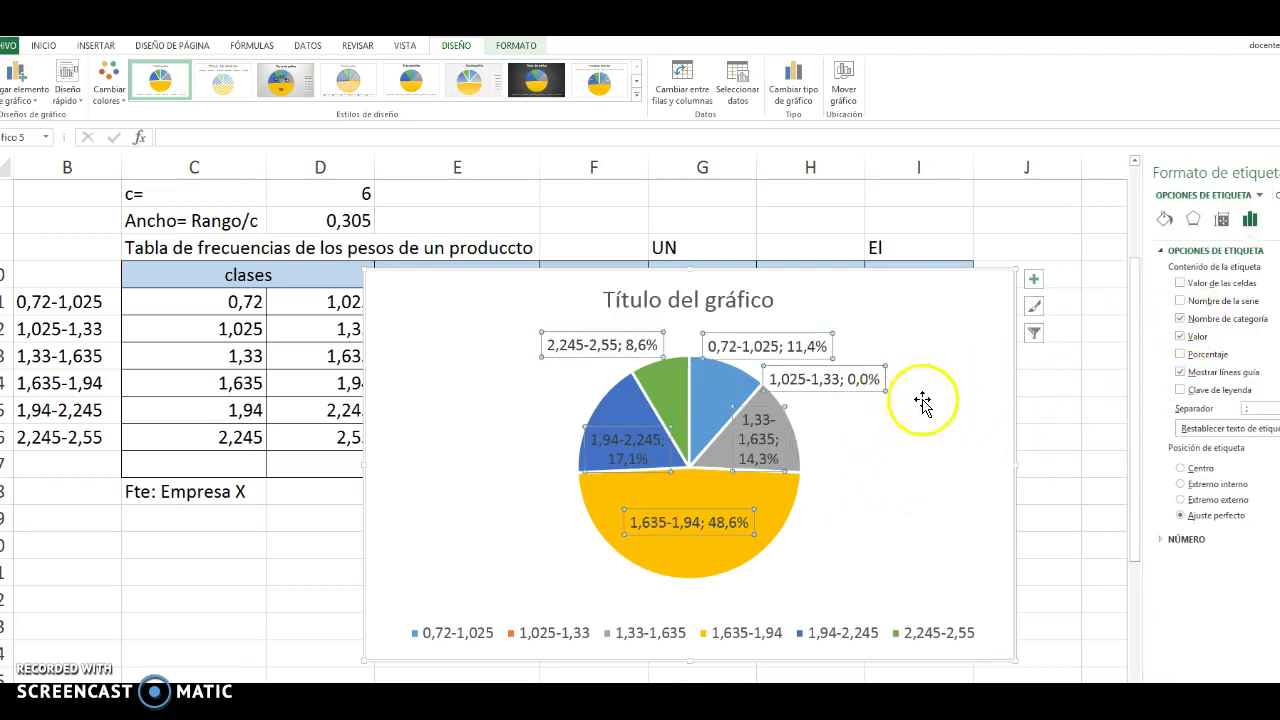
{"action": "left_click", "coordinate": [1060, 380]}
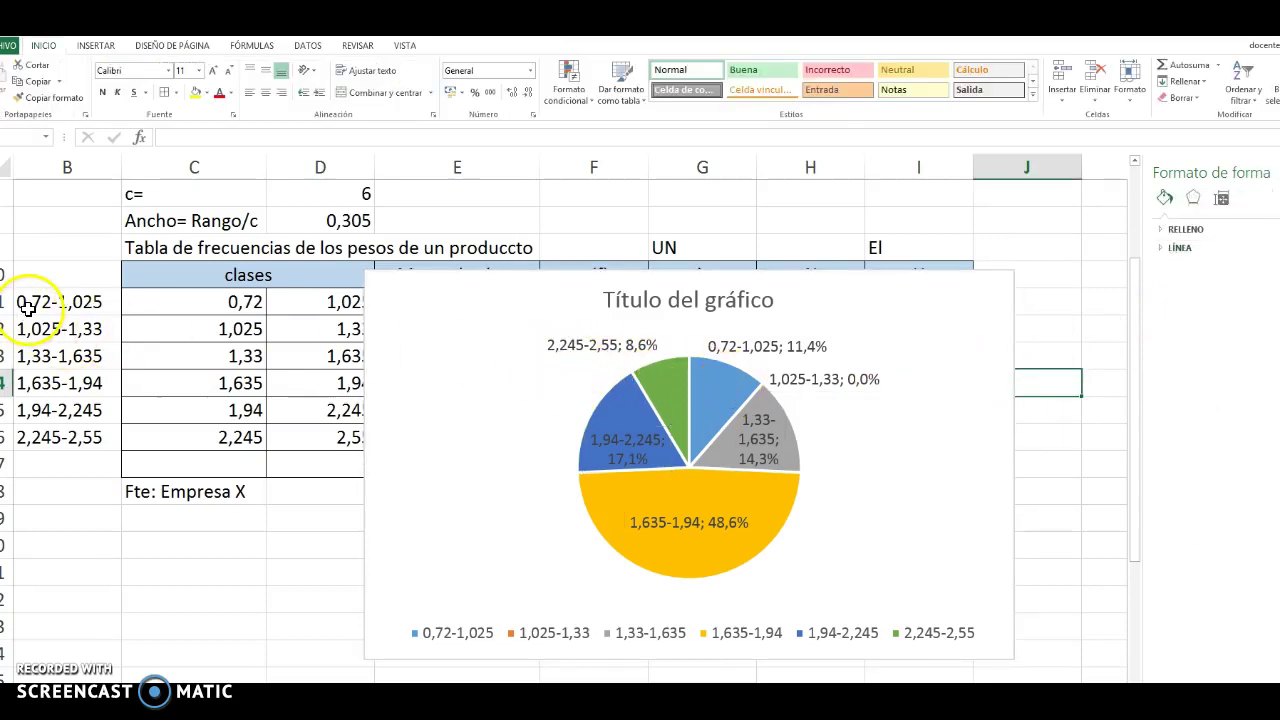
Pull the 1,33-1,635 and 1,94-2,245 labels outside their slices and move the chart down to uncover the table's first class row.
{"action": "left_click_drag", "start_coordinate": [414, 320], "coordinate": [509, 340]}
{"action": "left_click", "coordinate": [776, 472]}
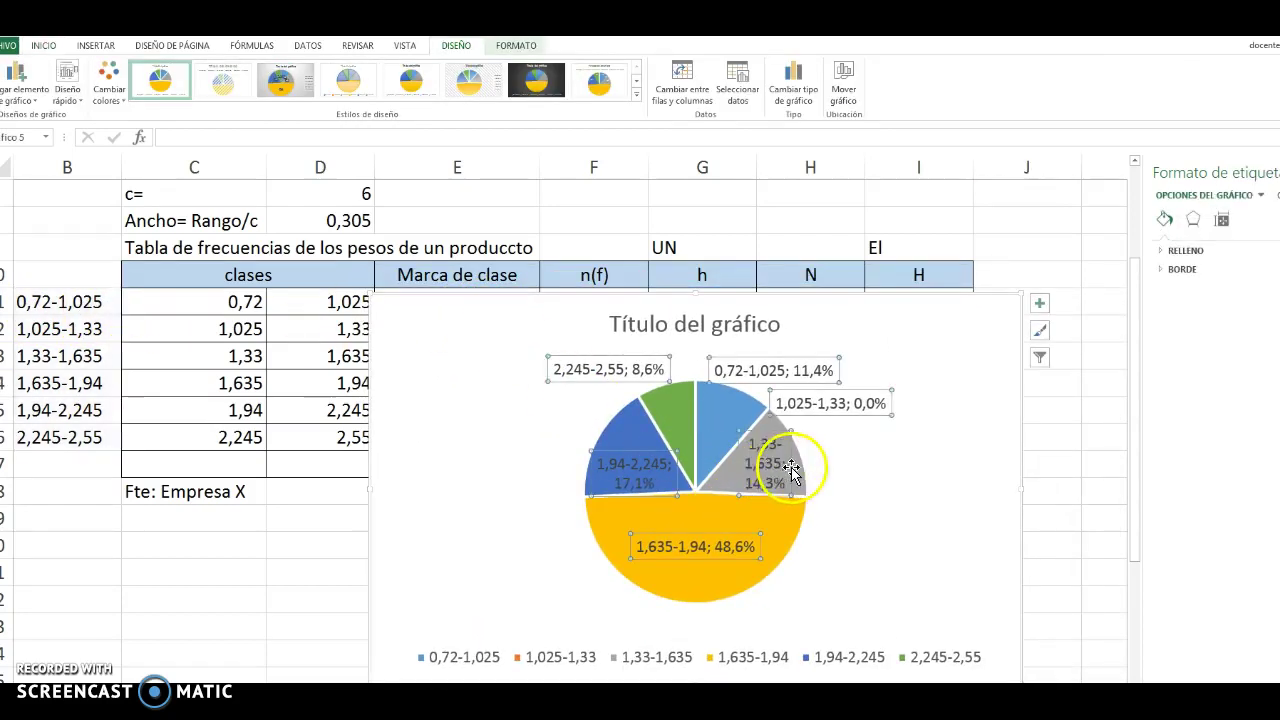
{"action": "left_click", "coordinate": [793, 460]}
{"action": "left_click_drag", "start_coordinate": [790, 458], "coordinate": [914, 484]}
{"action": "left_click", "coordinate": [837, 503]}
{"action": "left_click", "coordinate": [628, 476]}
{"action": "left_click_drag", "start_coordinate": [628, 476], "coordinate": [486, 463]}
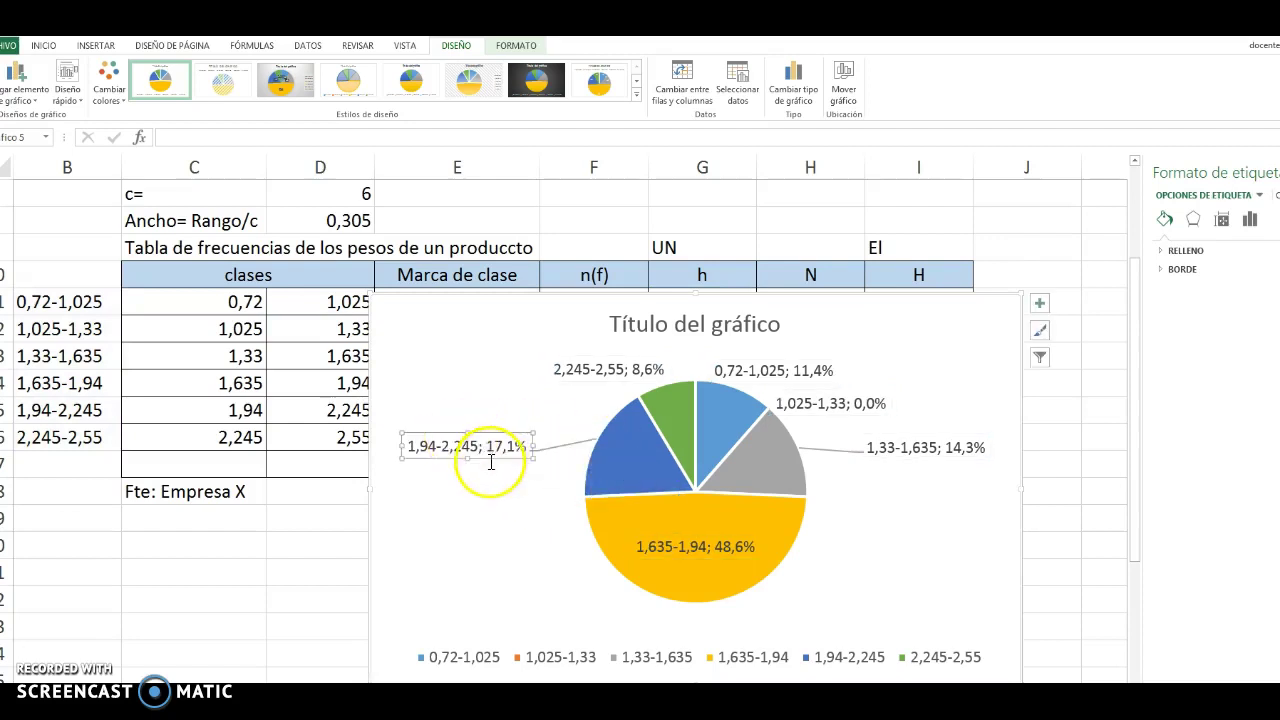
{"action": "left_click", "coordinate": [486, 484]}
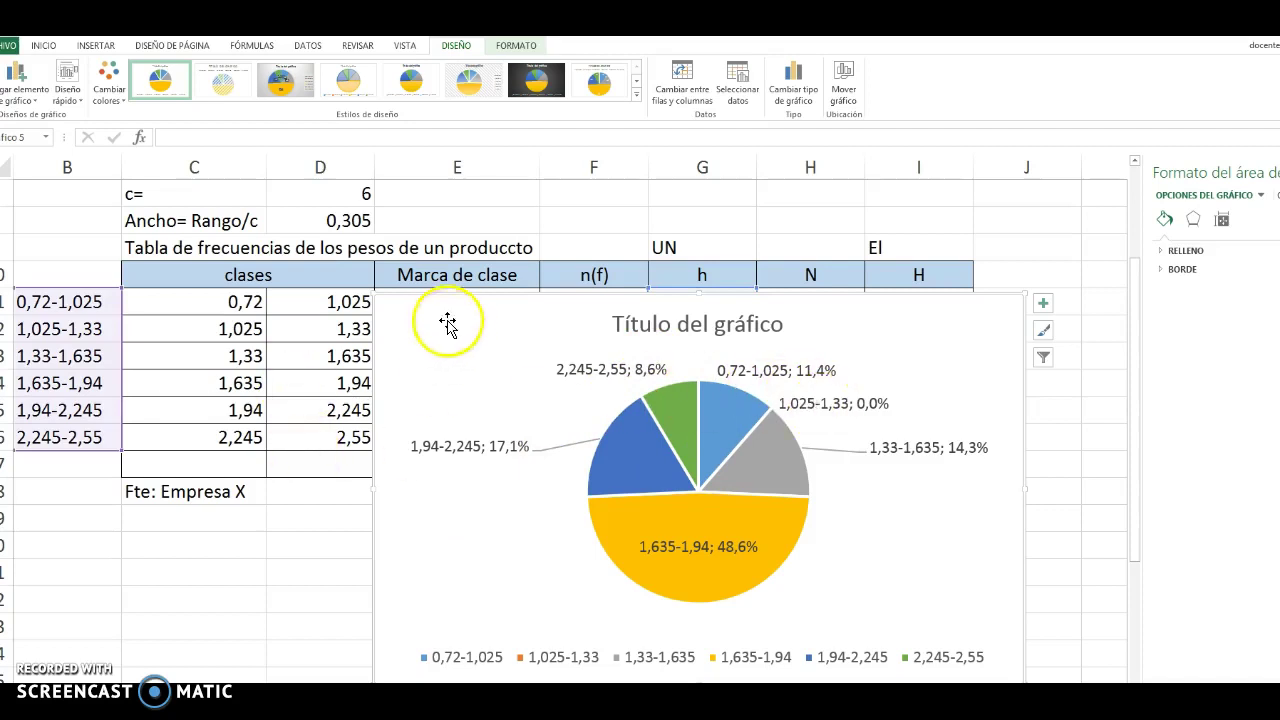
{"action": "left_click_drag", "start_coordinate": [411, 313], "coordinate": [409, 347]}
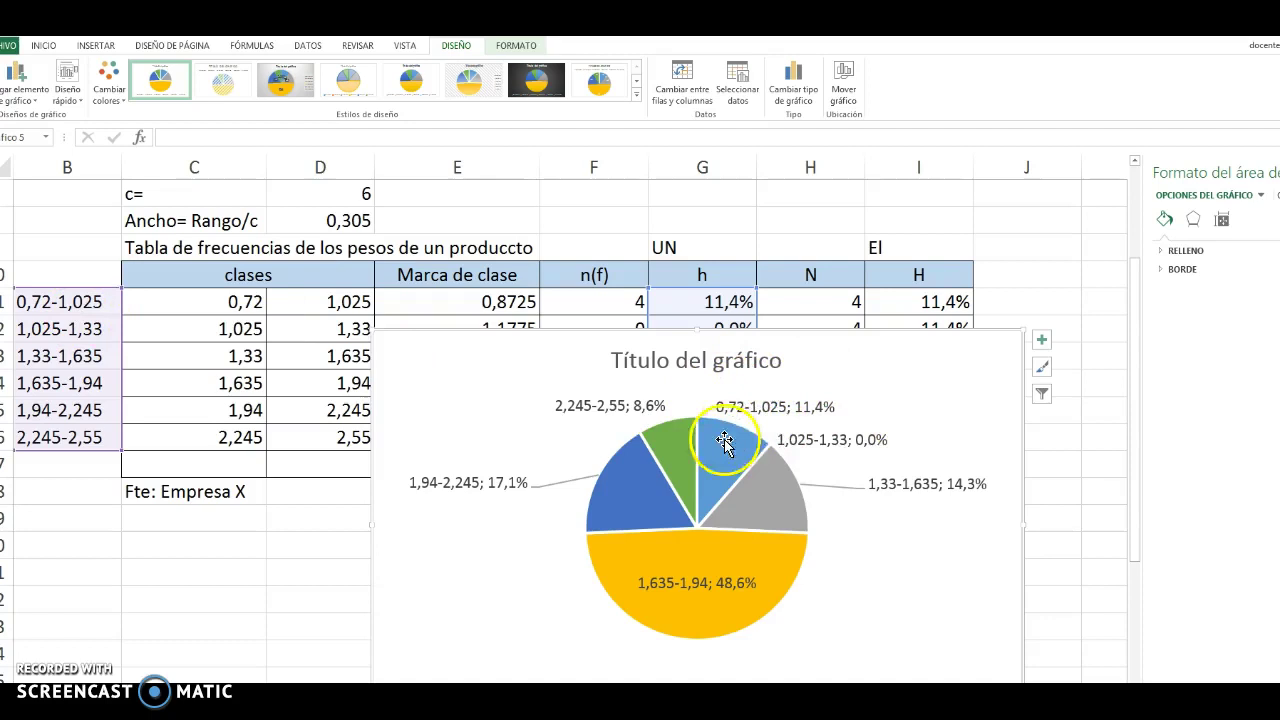
Move the 0,72-1,025 label up and away from its slice, clear of the 1,025-1,33 label, and delete the chart's legend.
{"action": "left_click_drag", "start_coordinate": [755, 405], "coordinate": [866, 388]}
{"action": "key", "text": "ctrl+z"}
{"action": "left_click_drag", "start_coordinate": [774, 407], "coordinate": [872, 380]}
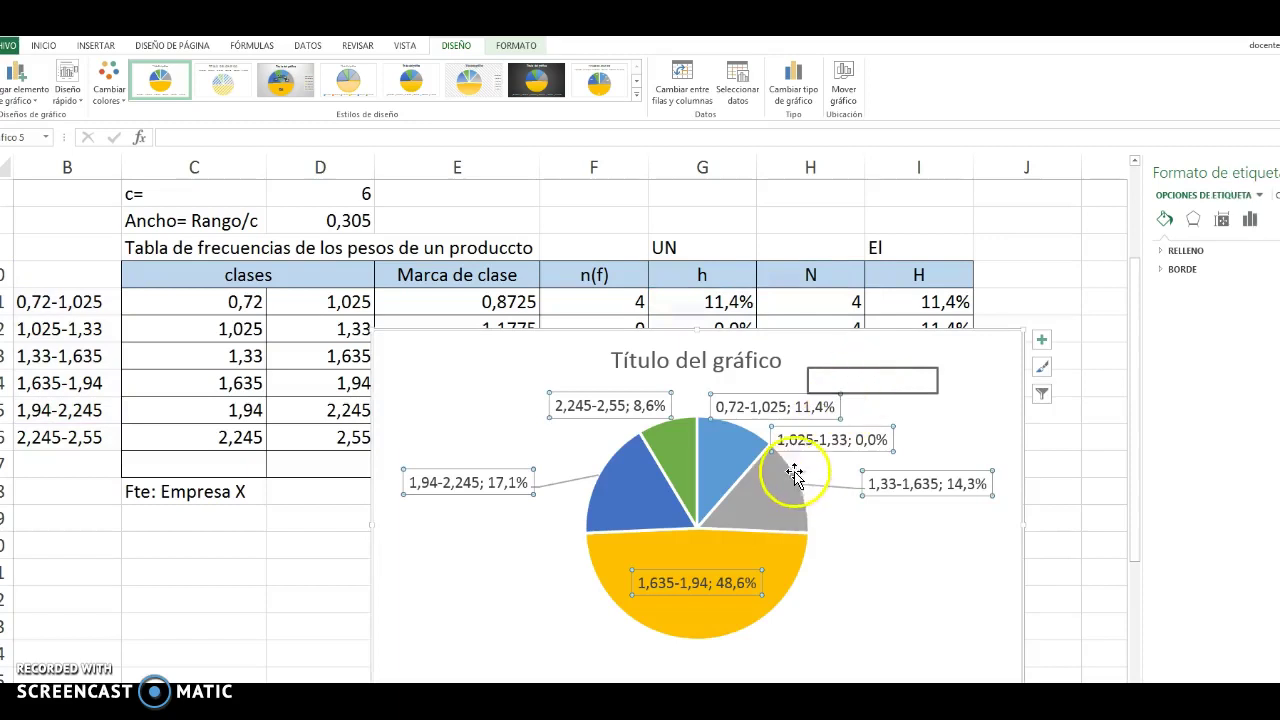
{"action": "left_click", "coordinate": [1100, 464]}
{"action": "left_click", "coordinate": [774, 402]}
{"action": "left_click_drag", "start_coordinate": [774, 402], "coordinate": [848, 366]}
{"action": "left_click", "coordinate": [806, 392]}
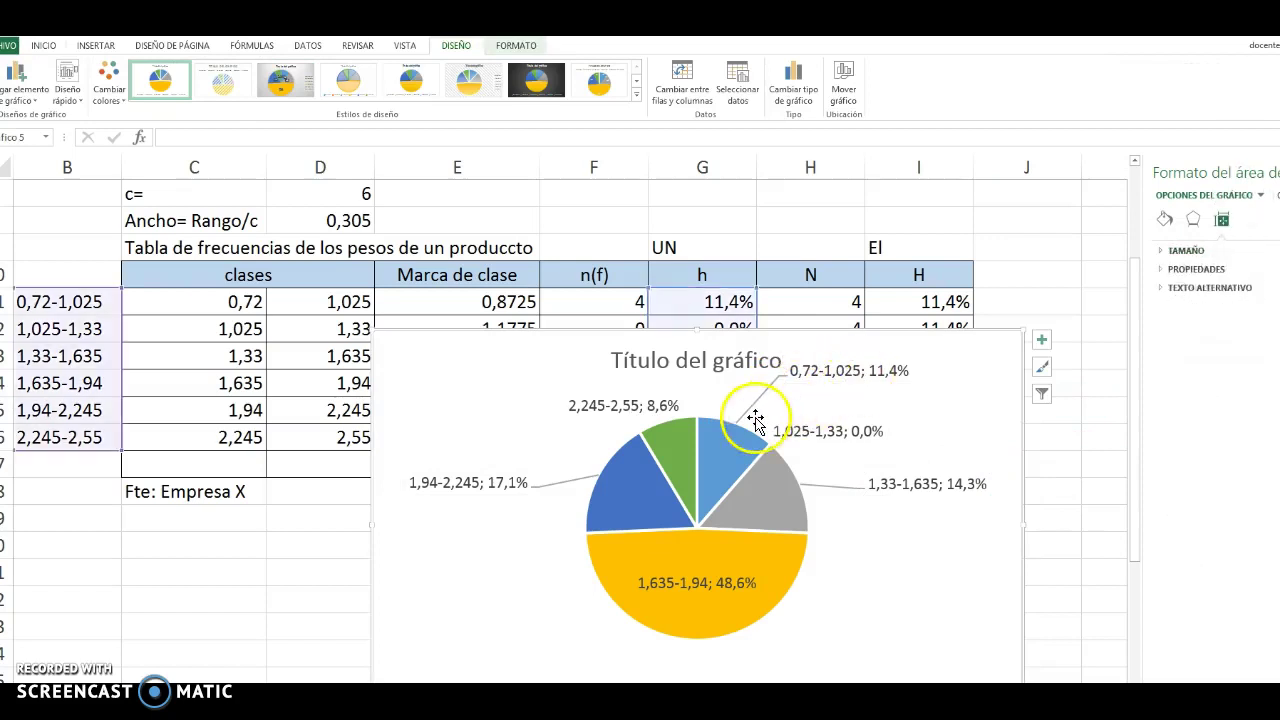
{"action": "left_click", "coordinate": [697, 680]}
{"action": "key", "text": "Delete"}
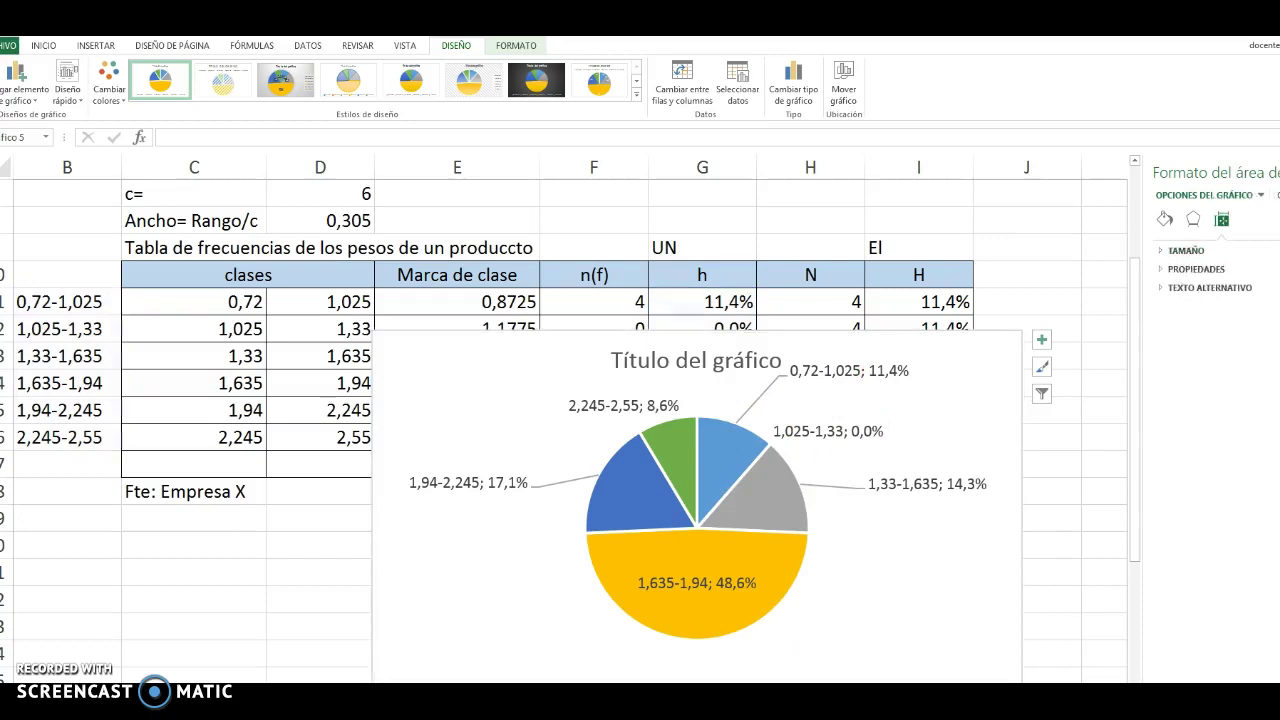
Replace the pie chart's placeholder title with "distribucion pesos producto X".
{"action": "left_click", "coordinate": [608, 357]}
{"action": "left_click_drag", "start_coordinate": [608, 357], "coordinate": [771, 371]}
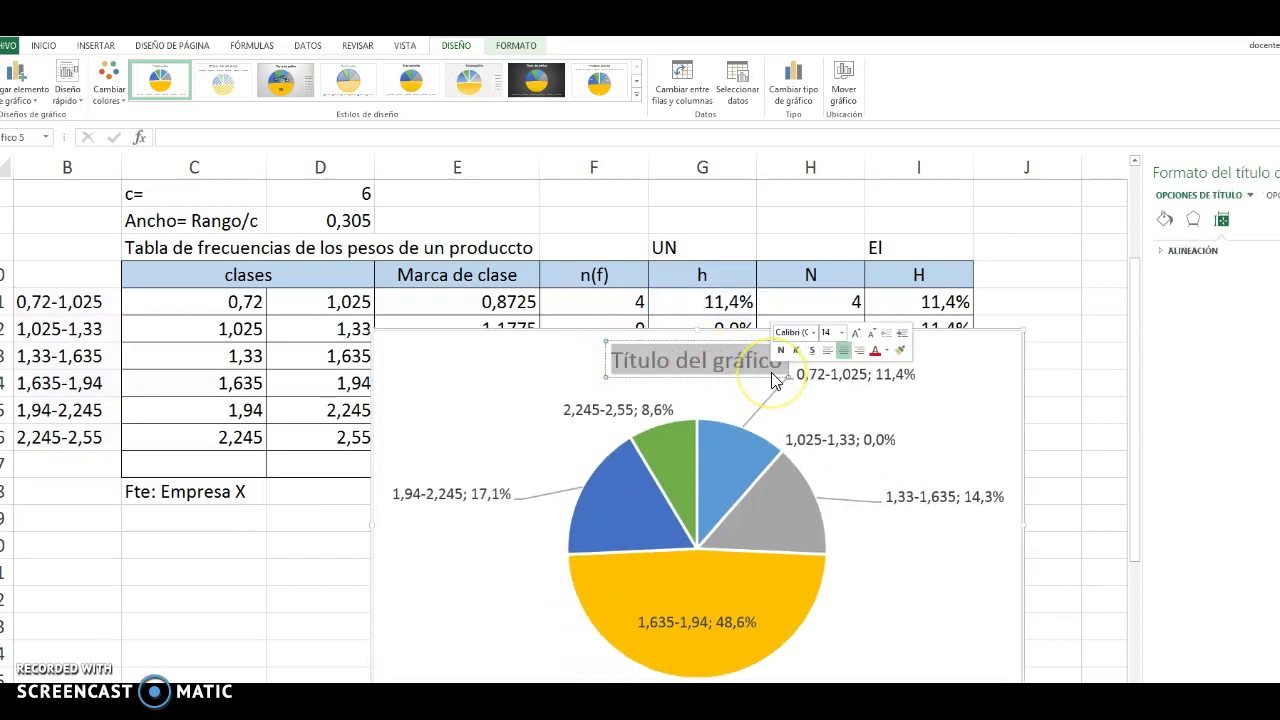
{"action": "type", "text": "distribu"}
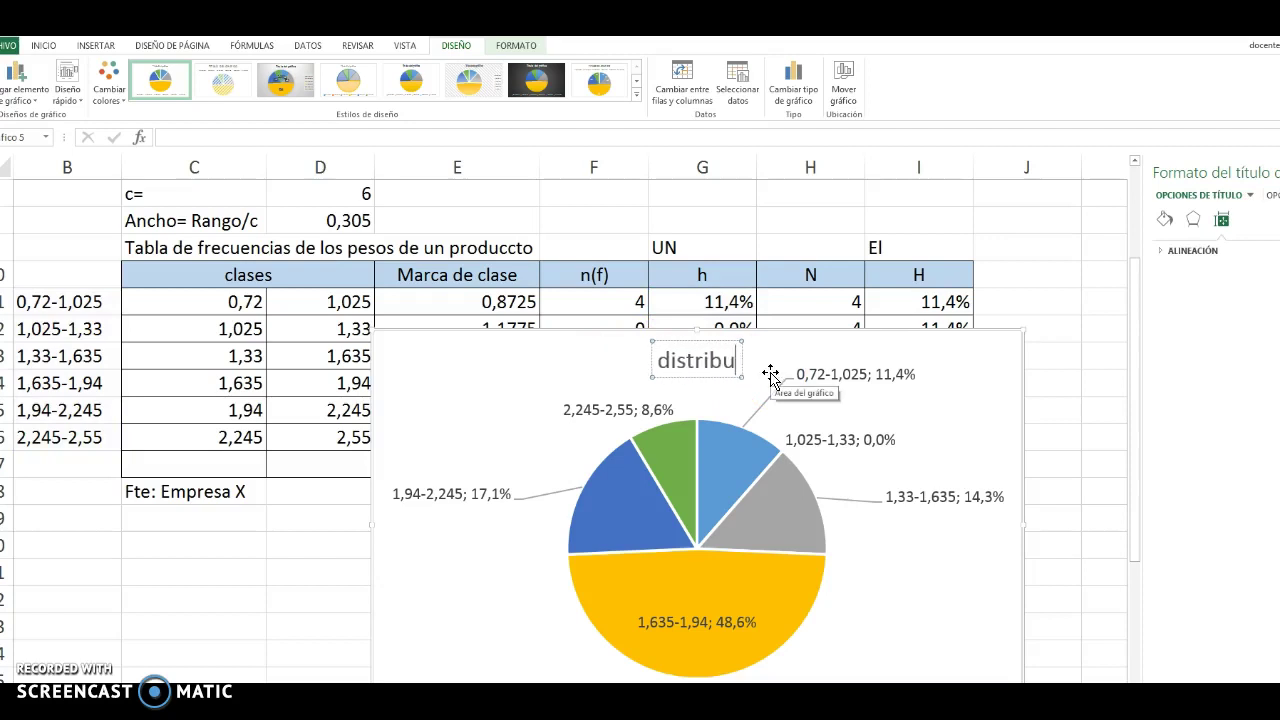
{"action": "type", "text": "cion pesis"}
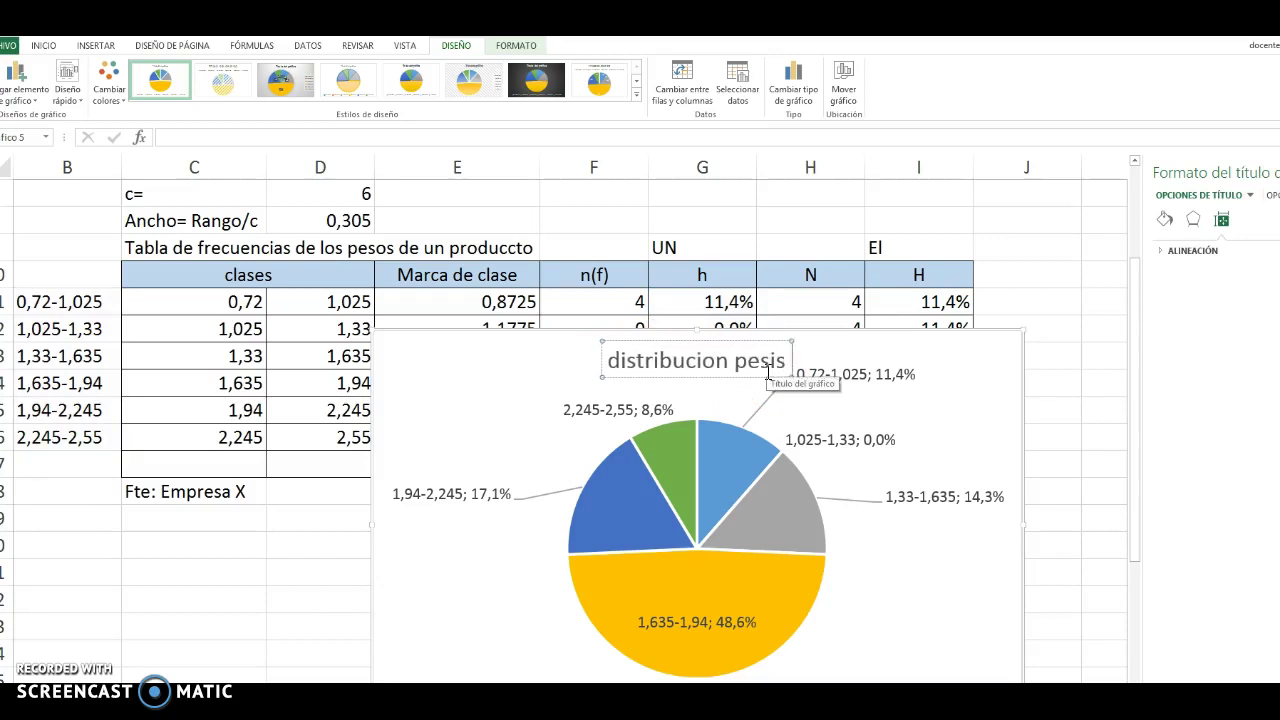
{"action": "type", "text": "os"}
{"action": "key", "text": "BackSpace"}
{"action": "key", "text": "BackSpace"}
{"action": "key", "text": "BackSpace"}
{"action": "key", "text": "BackSpace"}
{"action": "type", "text": "os p´ro"}
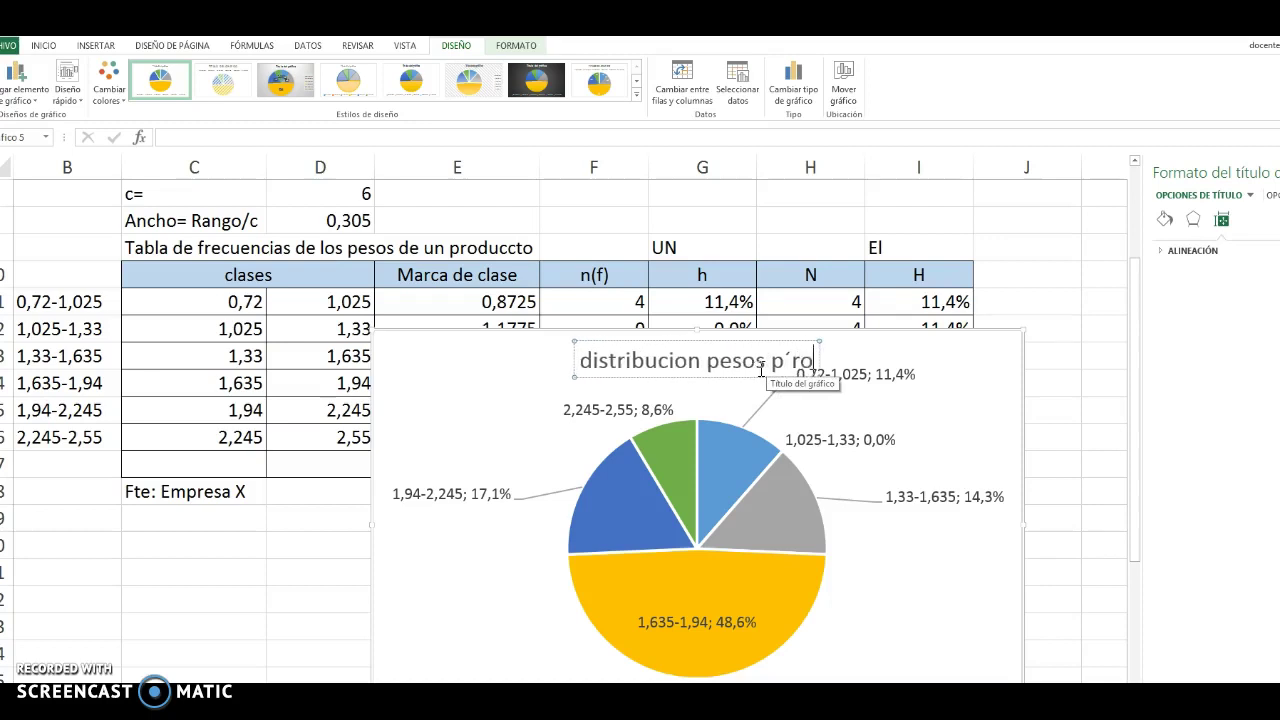
{"action": "type", "text": "ducto"}
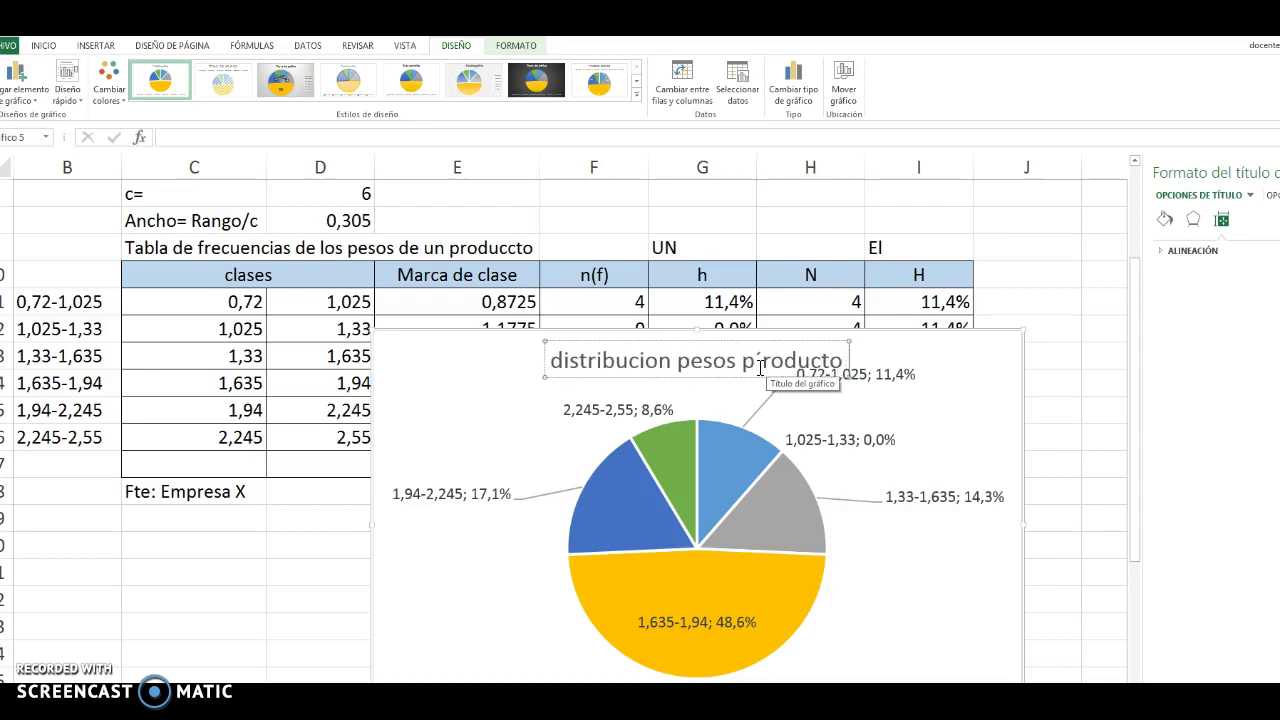
{"action": "type", "text": " X"}
{"action": "left_click", "coordinate": [745, 340]}
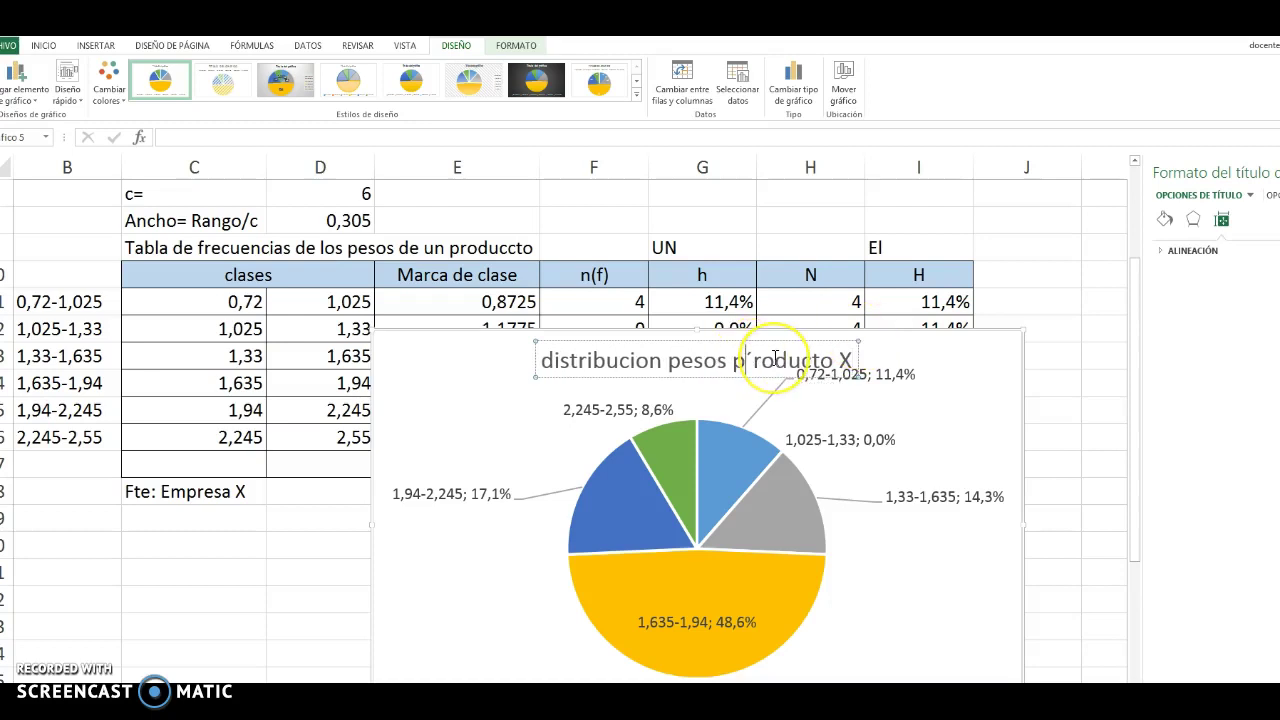
{"action": "key", "text": "BackSpace"}
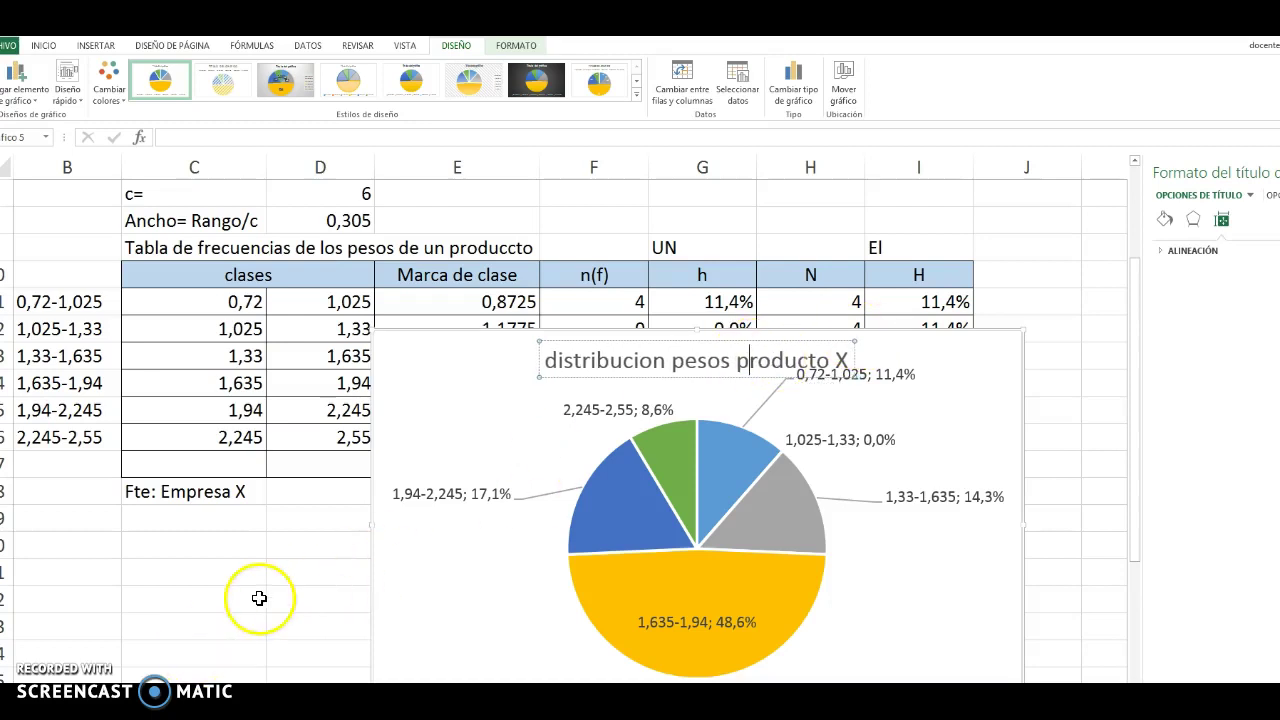